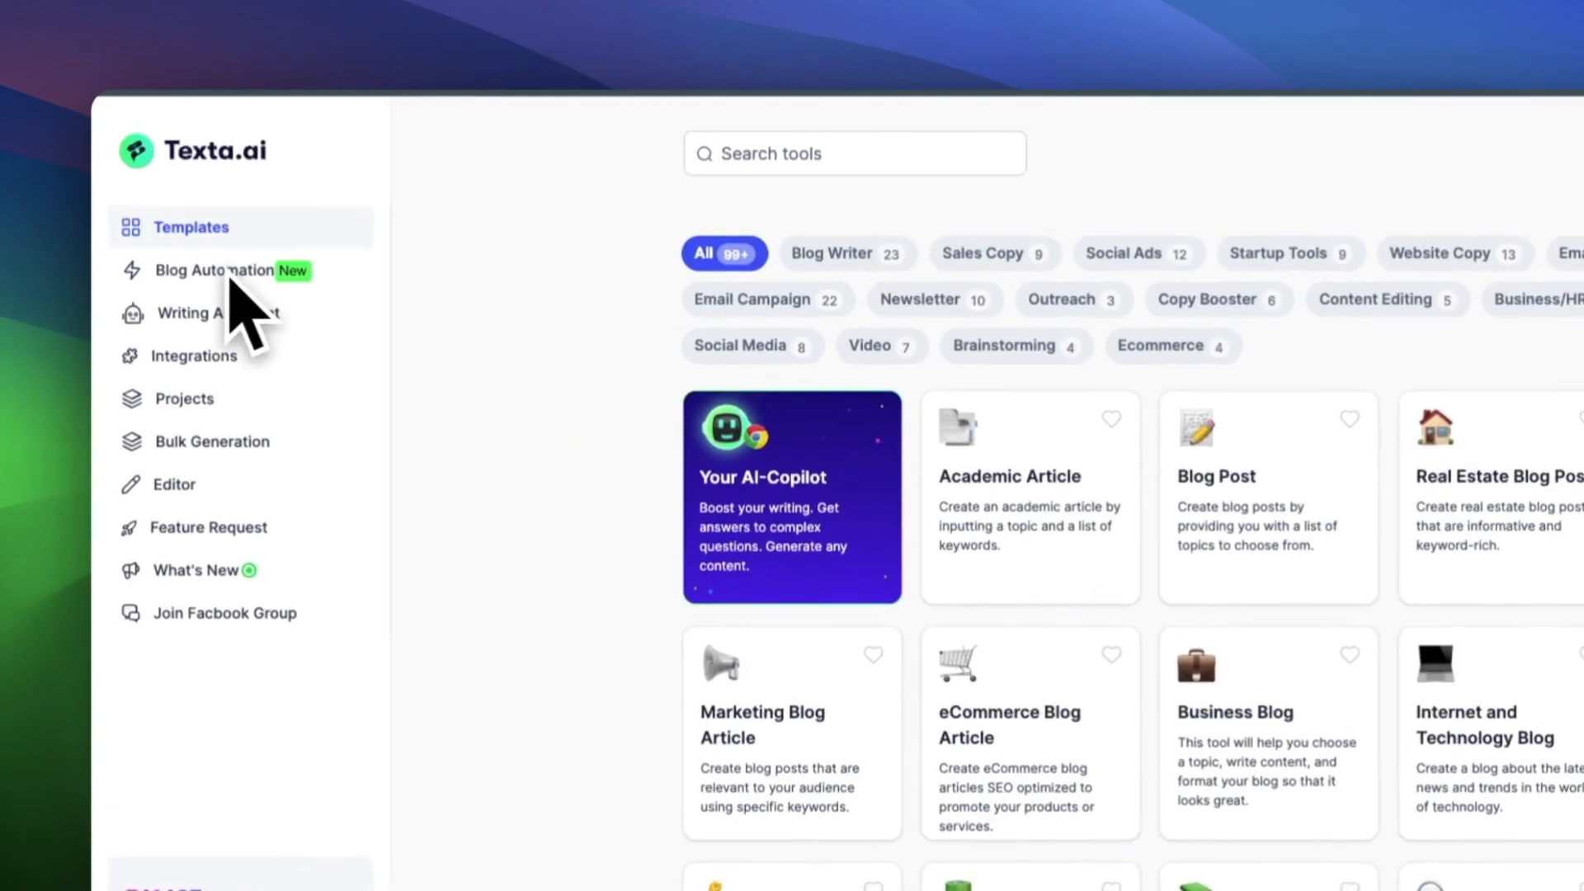
# Step: Start a new blog automation and name it "Home buyers essentials"
pyautogui.click(227, 277)
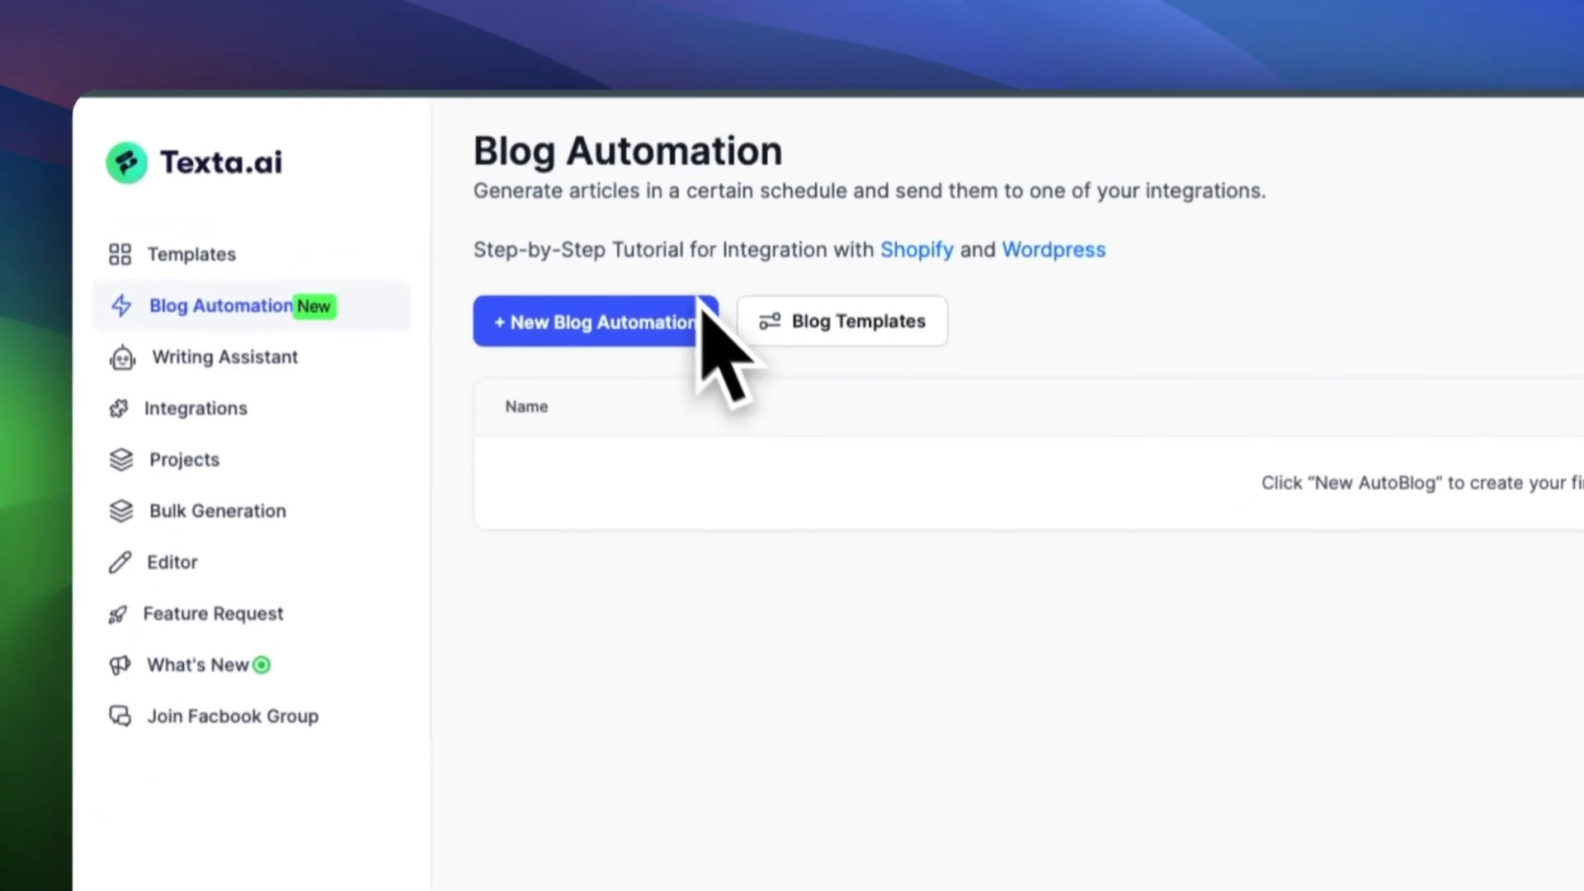
pyautogui.click(578, 330)
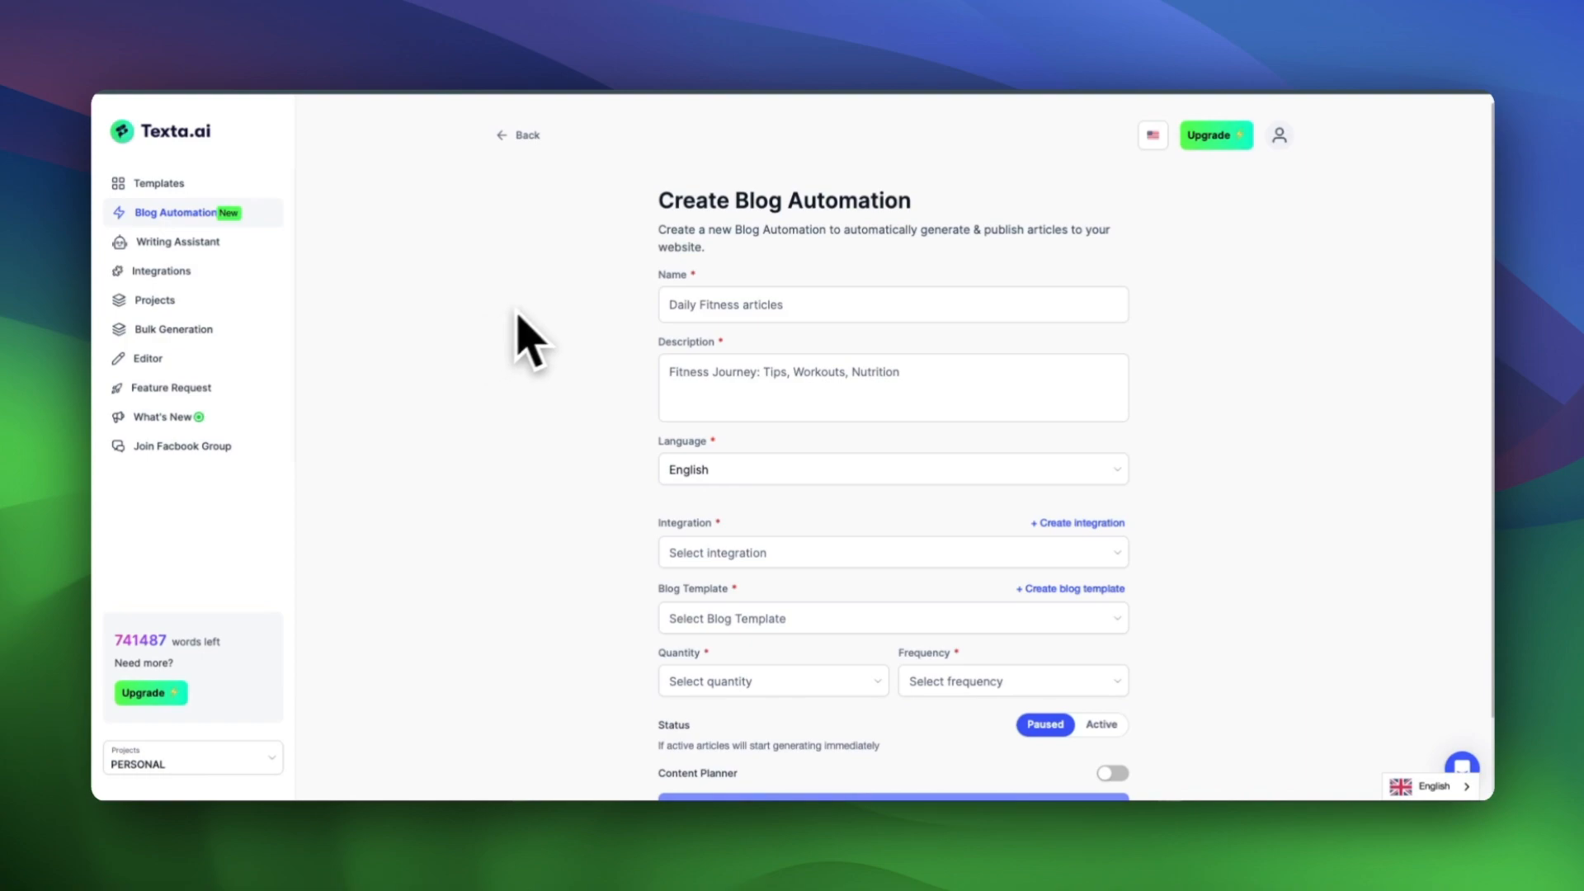
pyautogui.click(687, 303)
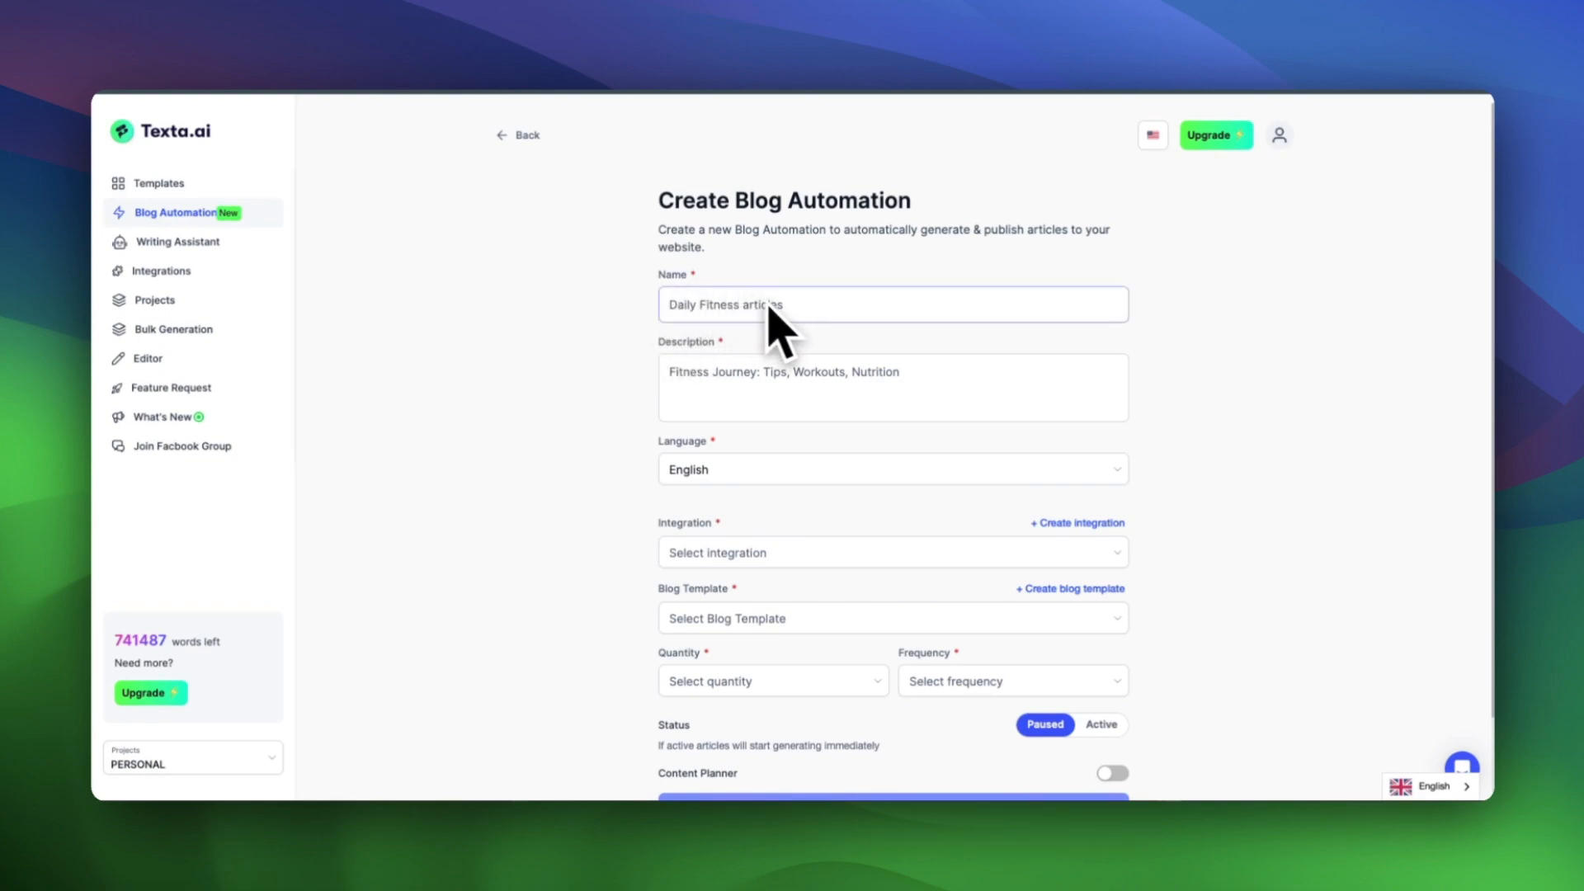
pyautogui.click(822, 307)
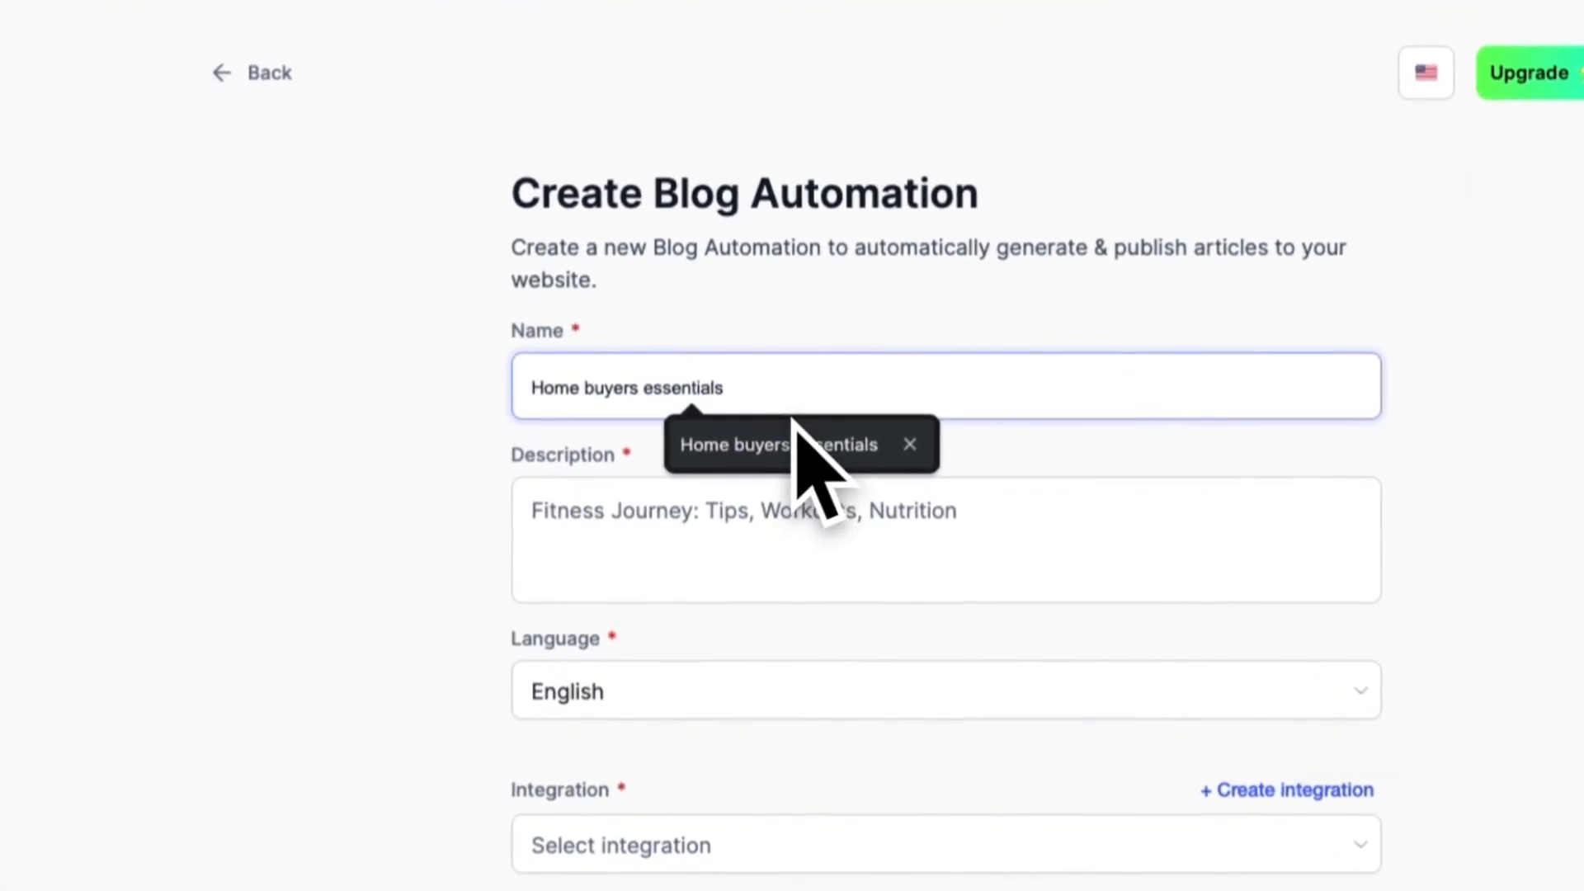
pyautogui.click(794, 424)
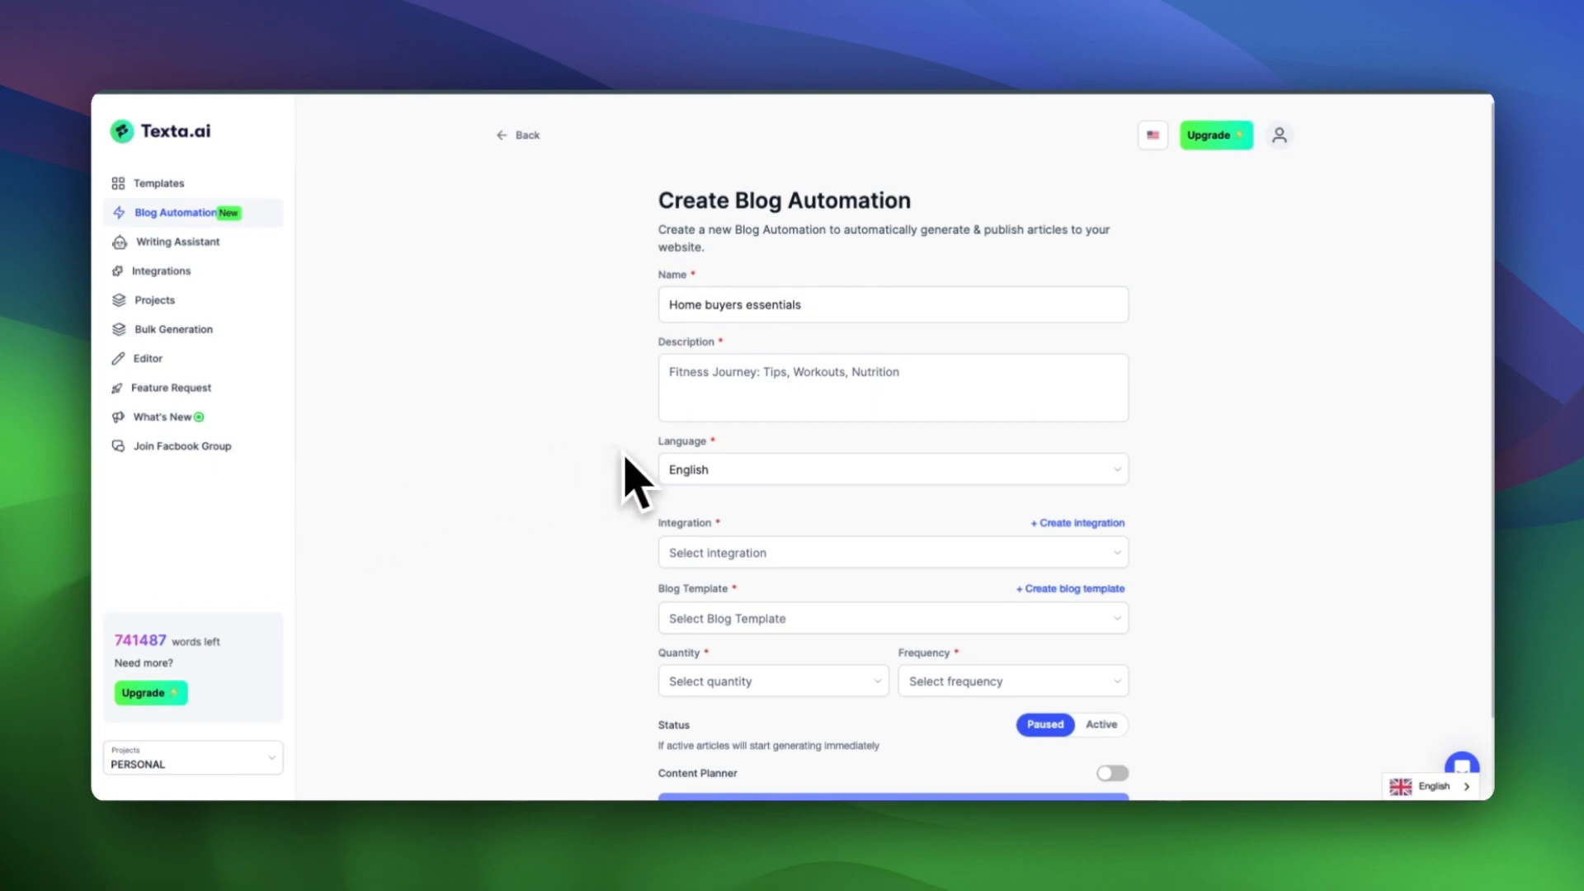
# Step: Fill in the automation's description as "Budgeting for a new home, mortgage application process, choosing the right neighbourhood"
pyautogui.click(707, 384)
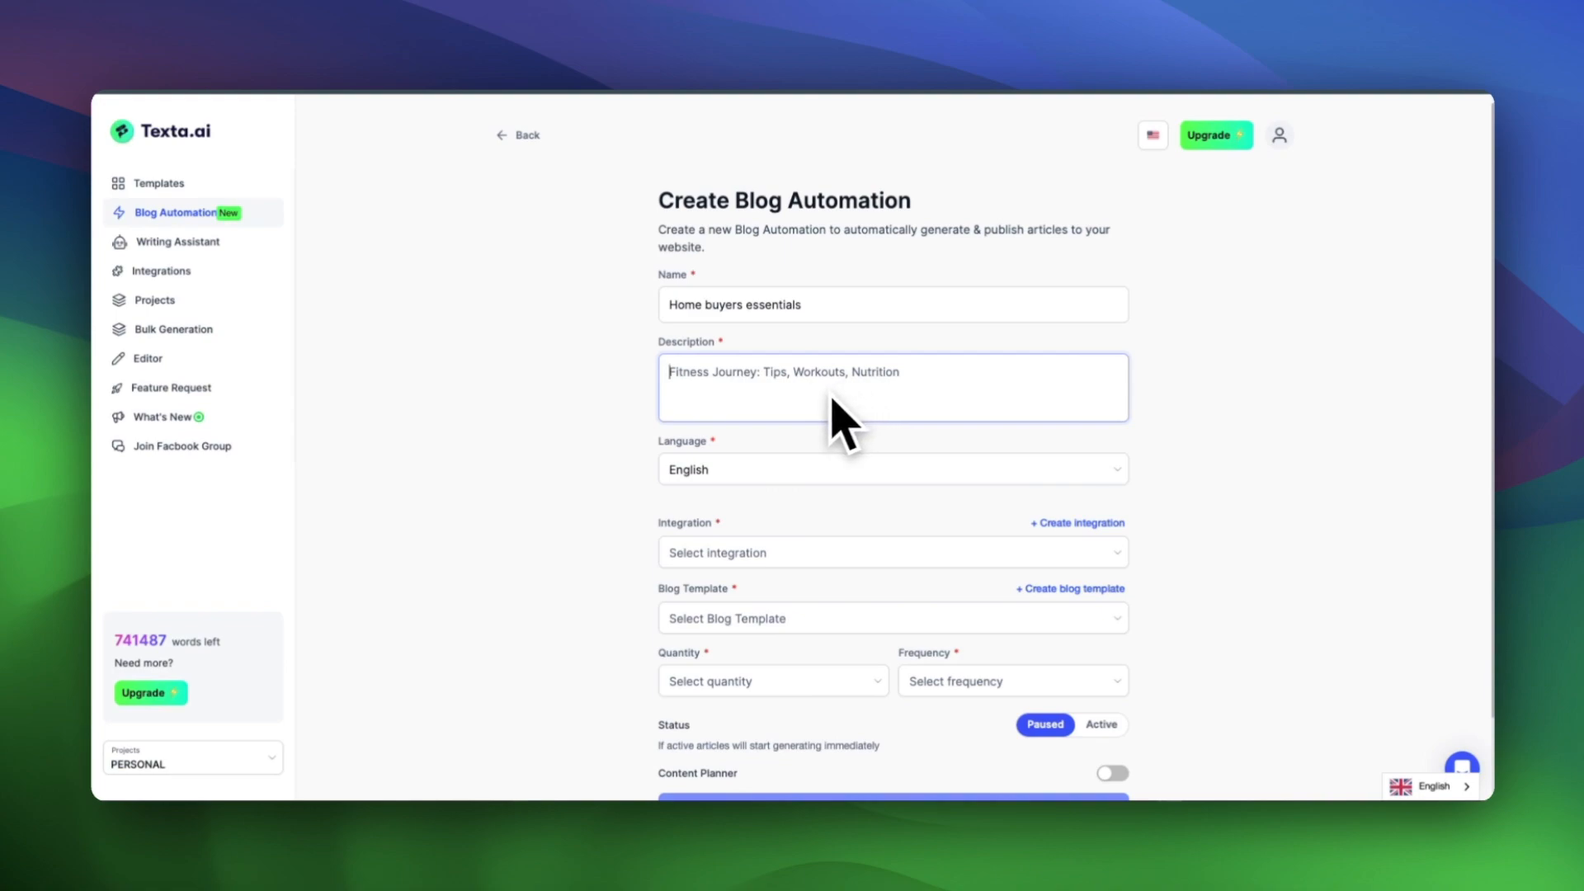
pyautogui.write('budgeting for a new home, mortgage application process, choosing the right neighbourhood')
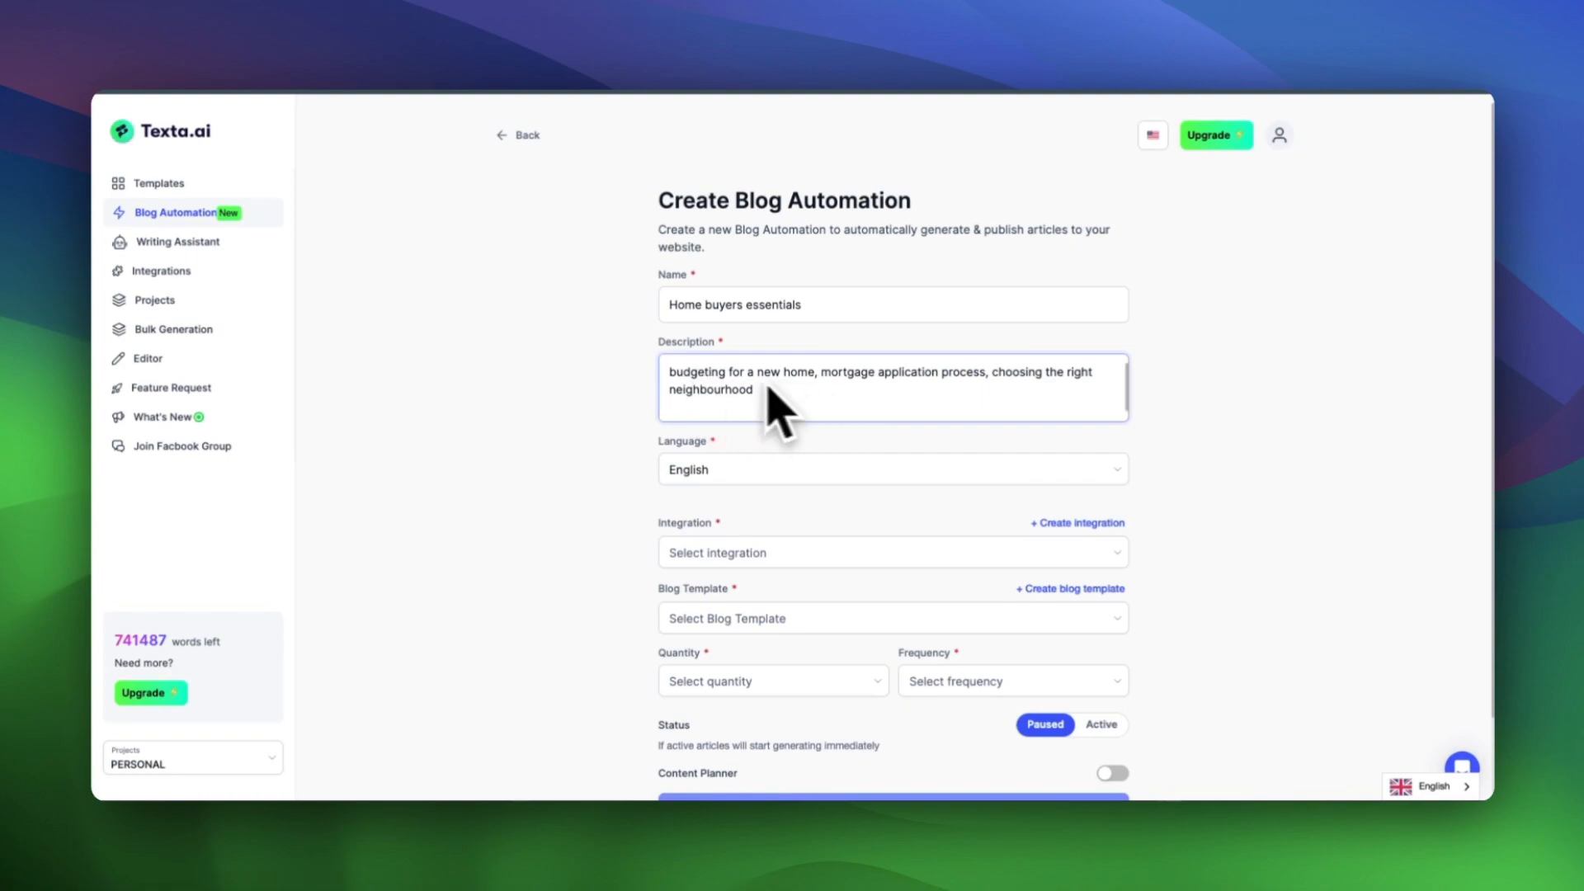
pyautogui.click(677, 371)
pyautogui.press('BackSpace')
pyautogui.write('B')
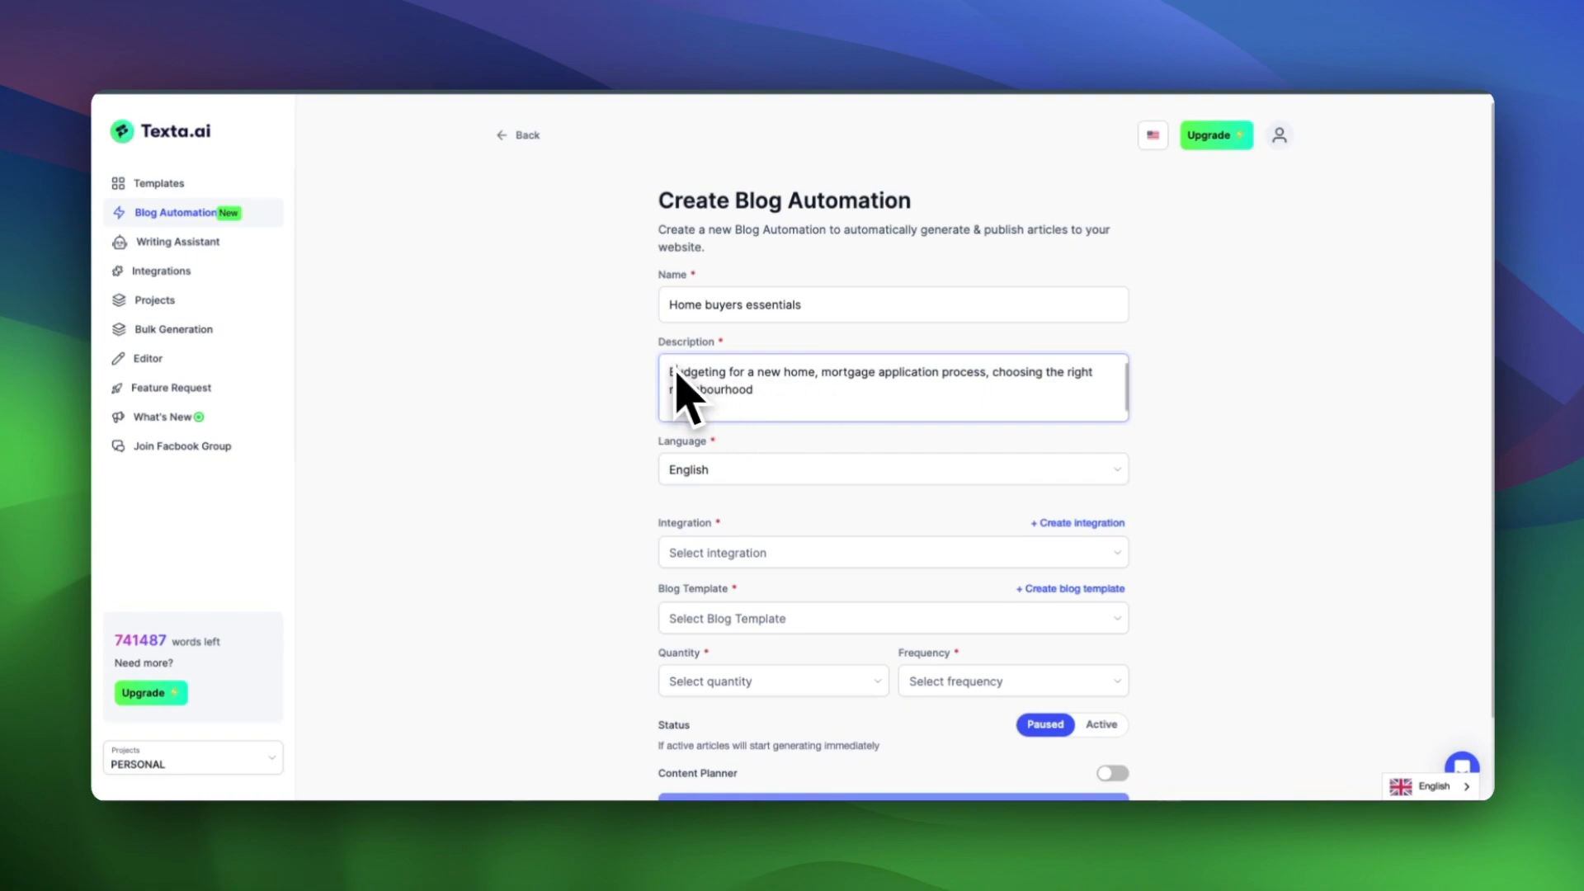
pyautogui.click(764, 389)
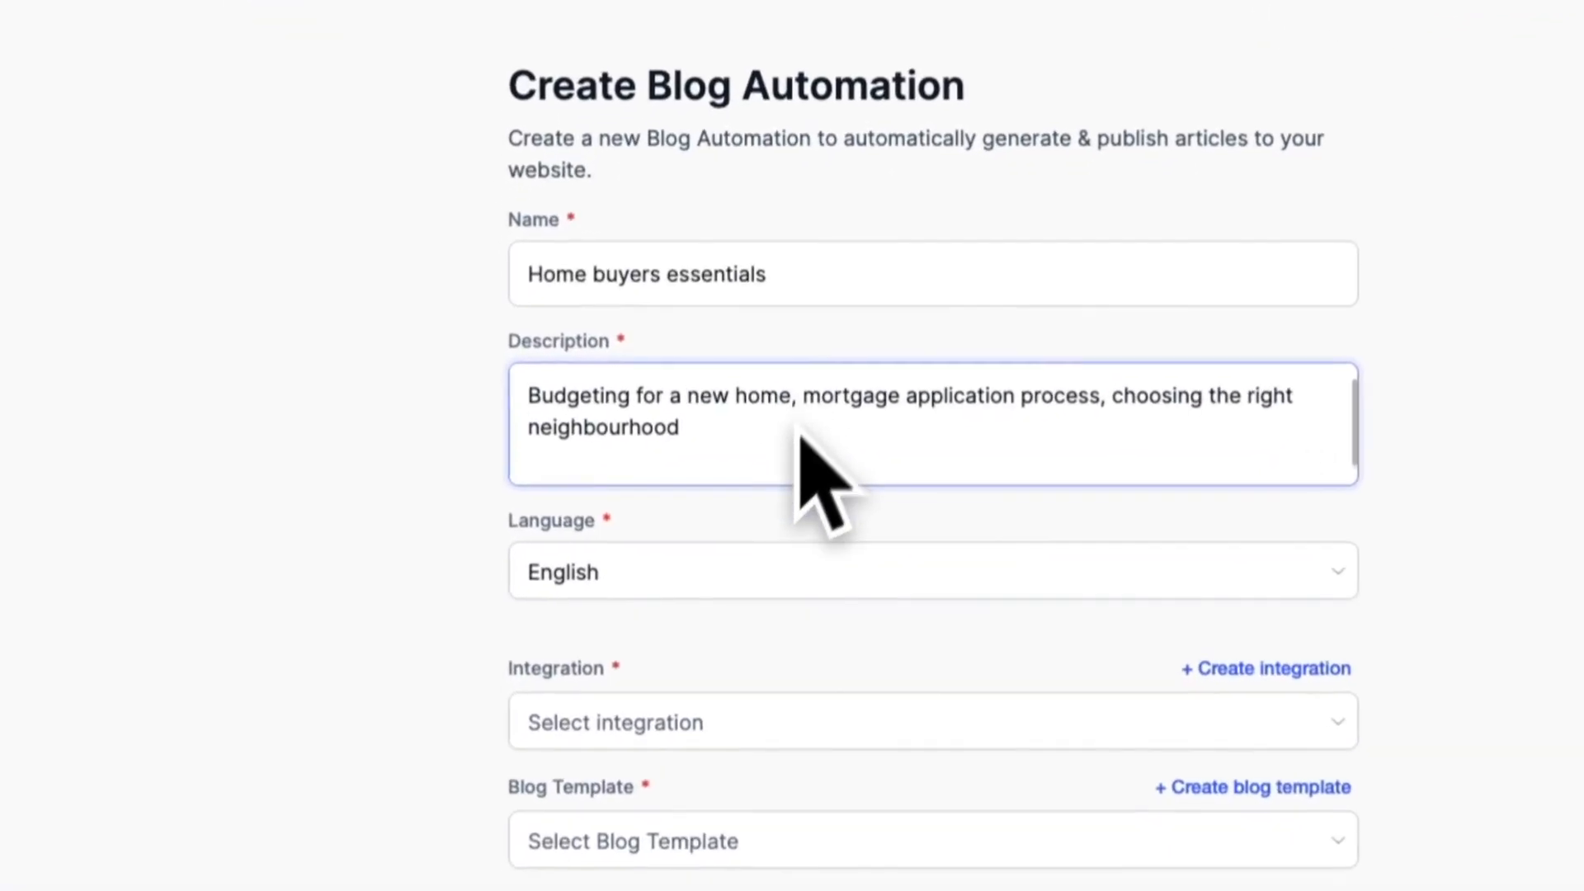
# Step: Look through the available languages for the blog automation and choose English
pyautogui.click(803, 466)
pyautogui.scroll(-4, 796, 458)
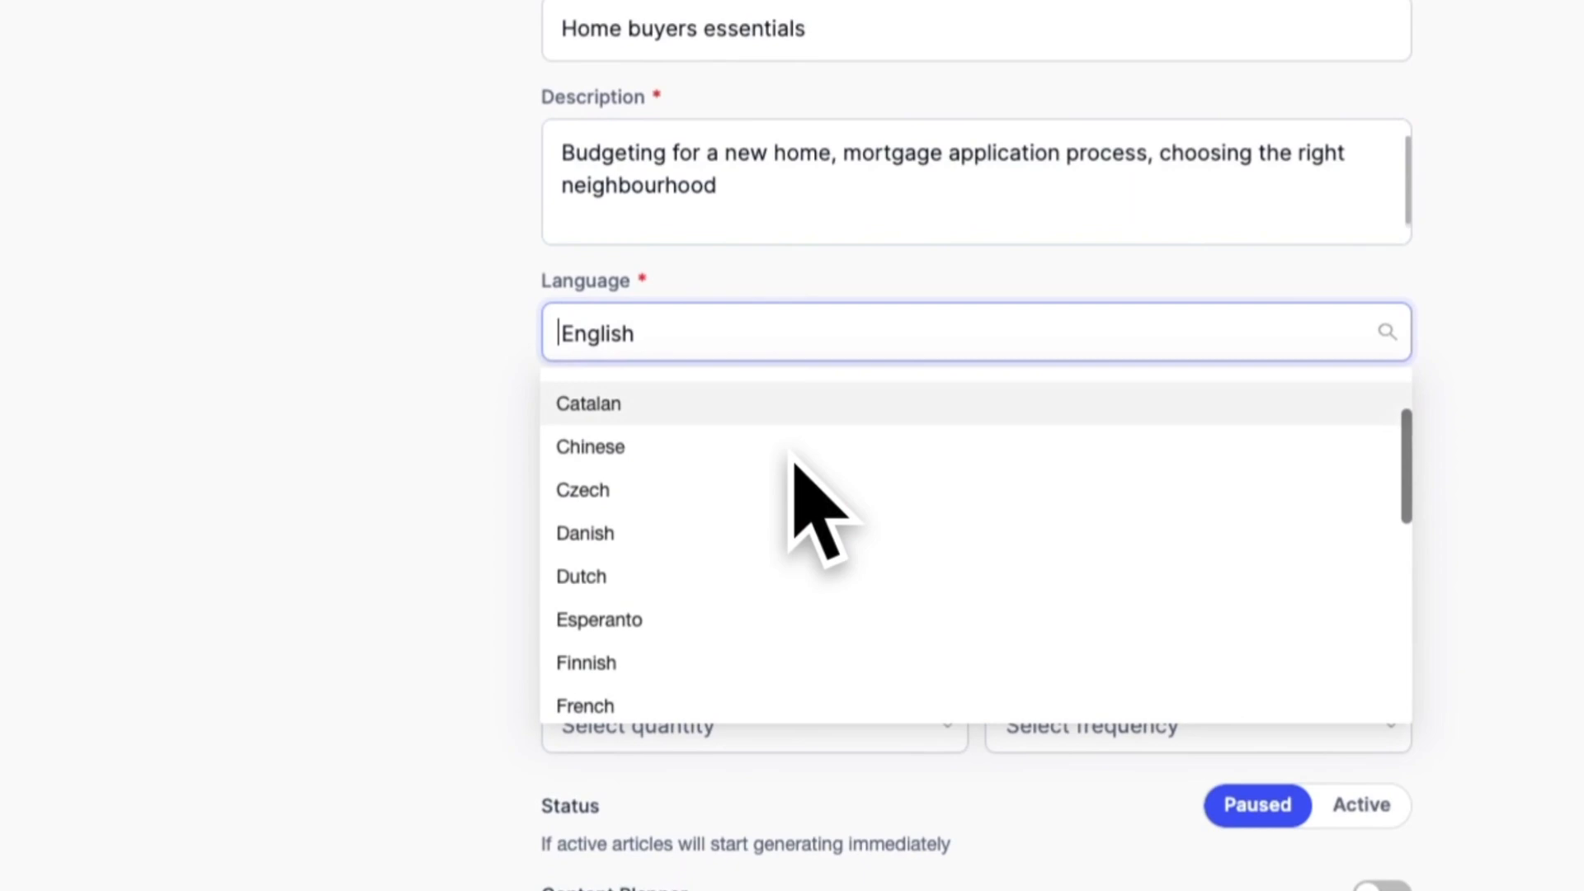
pyautogui.scroll(-8, 797, 462)
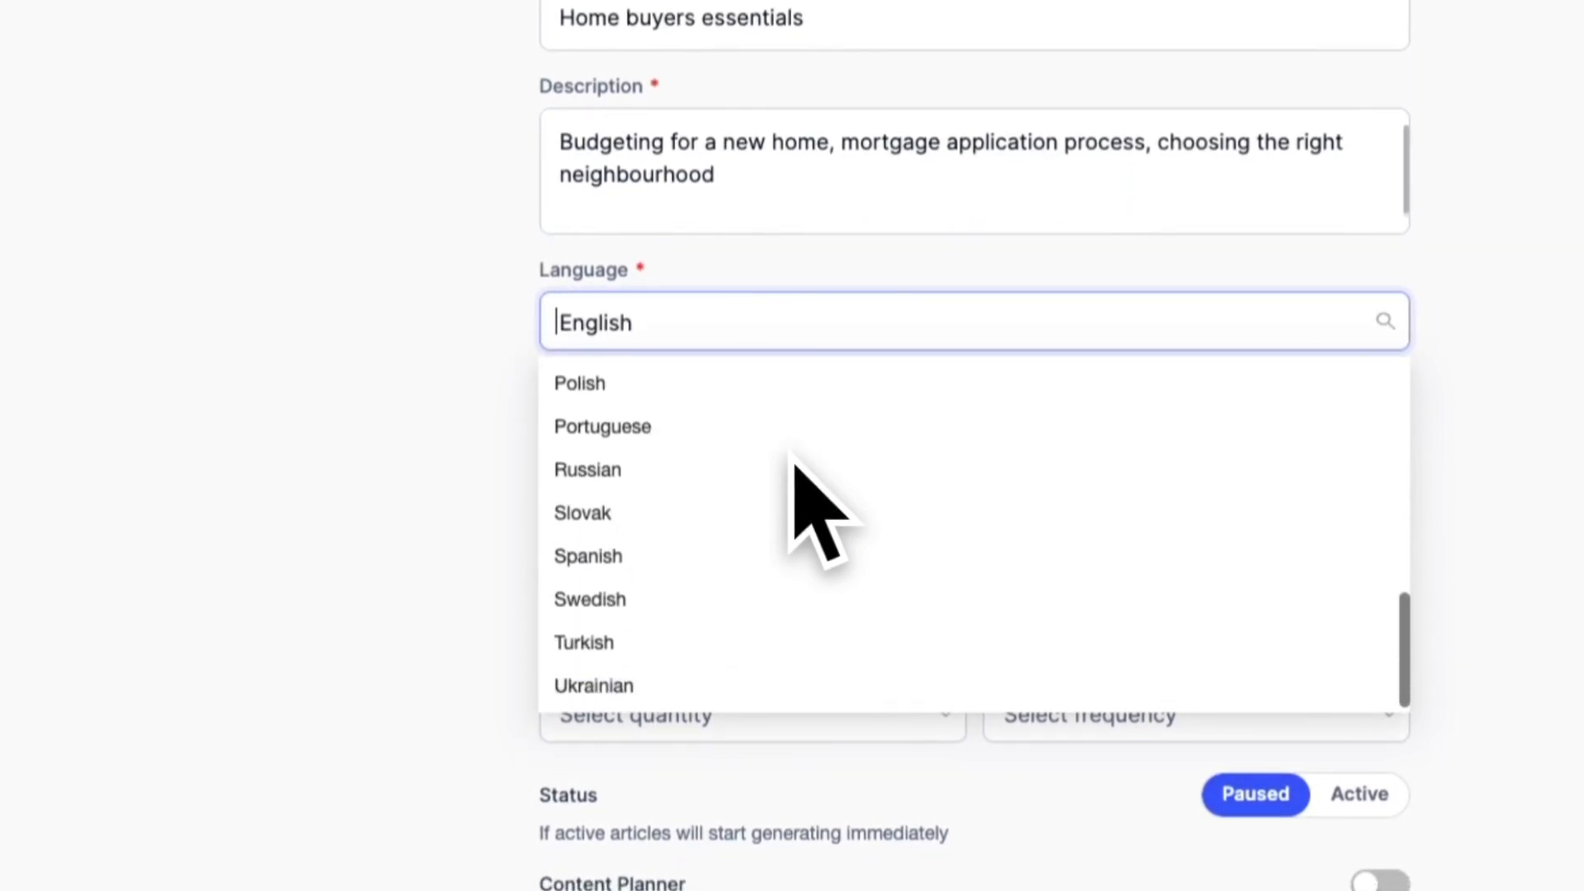
pyautogui.scroll(9, 794, 459)
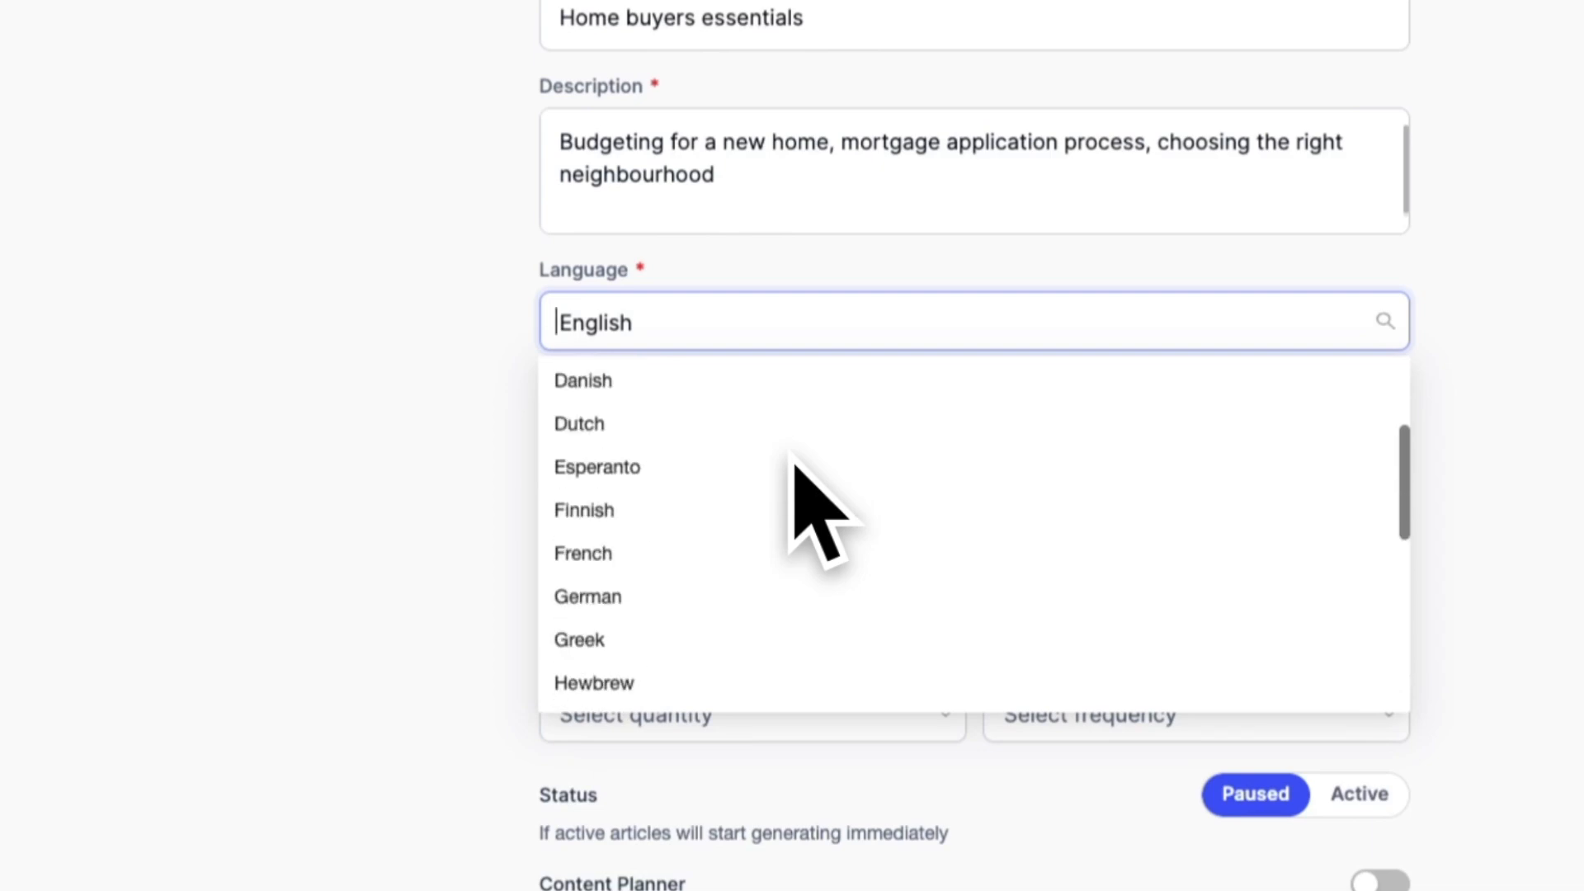
pyautogui.scroll(3, 794, 459)
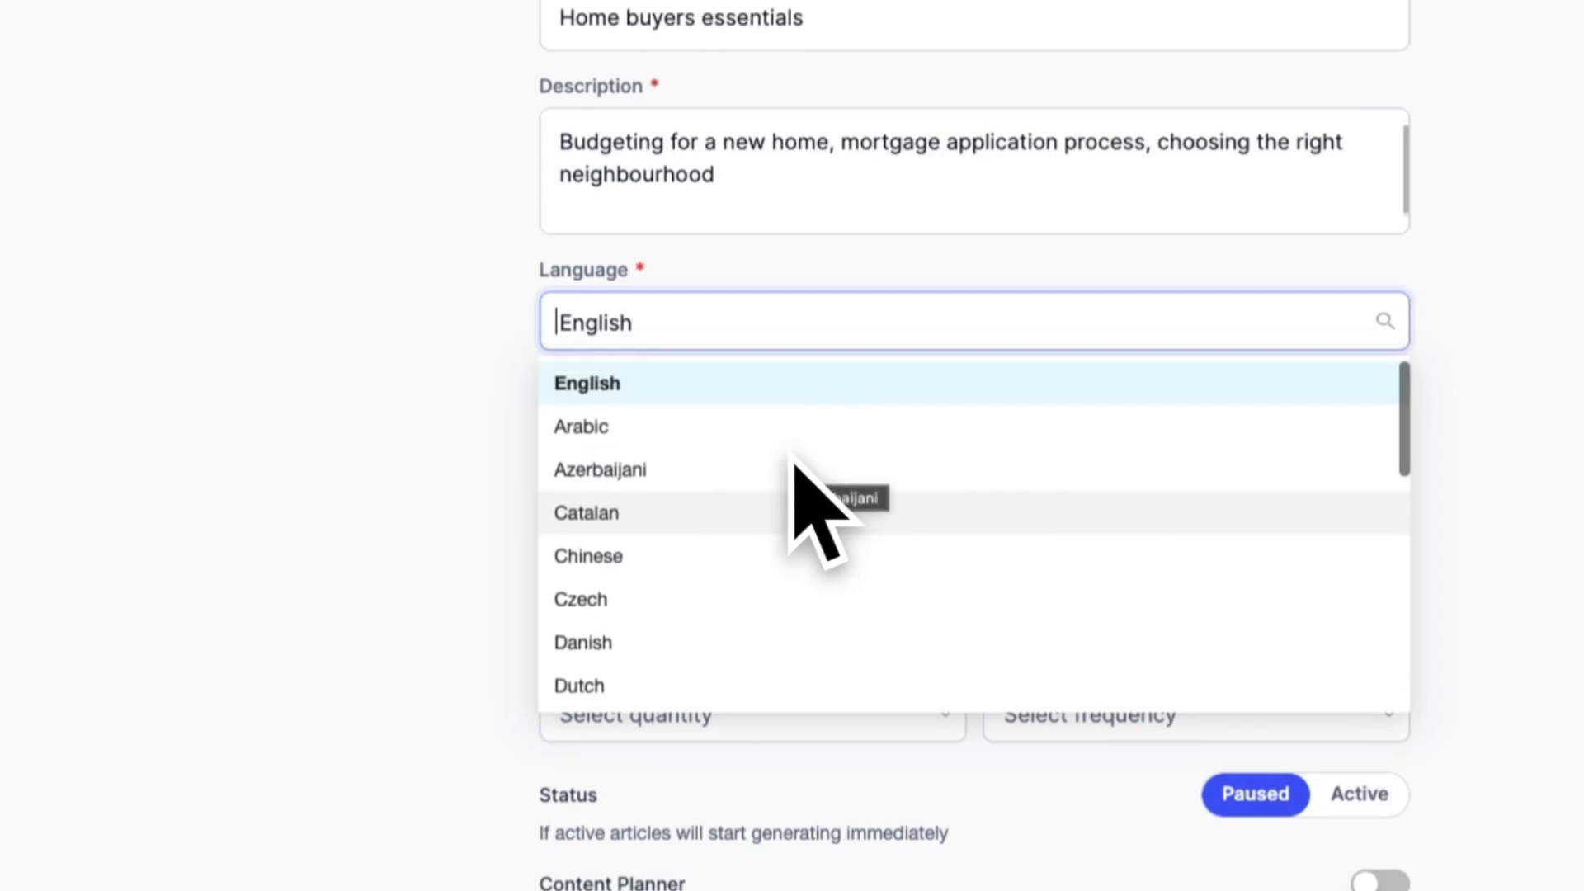
pyautogui.click(687, 387)
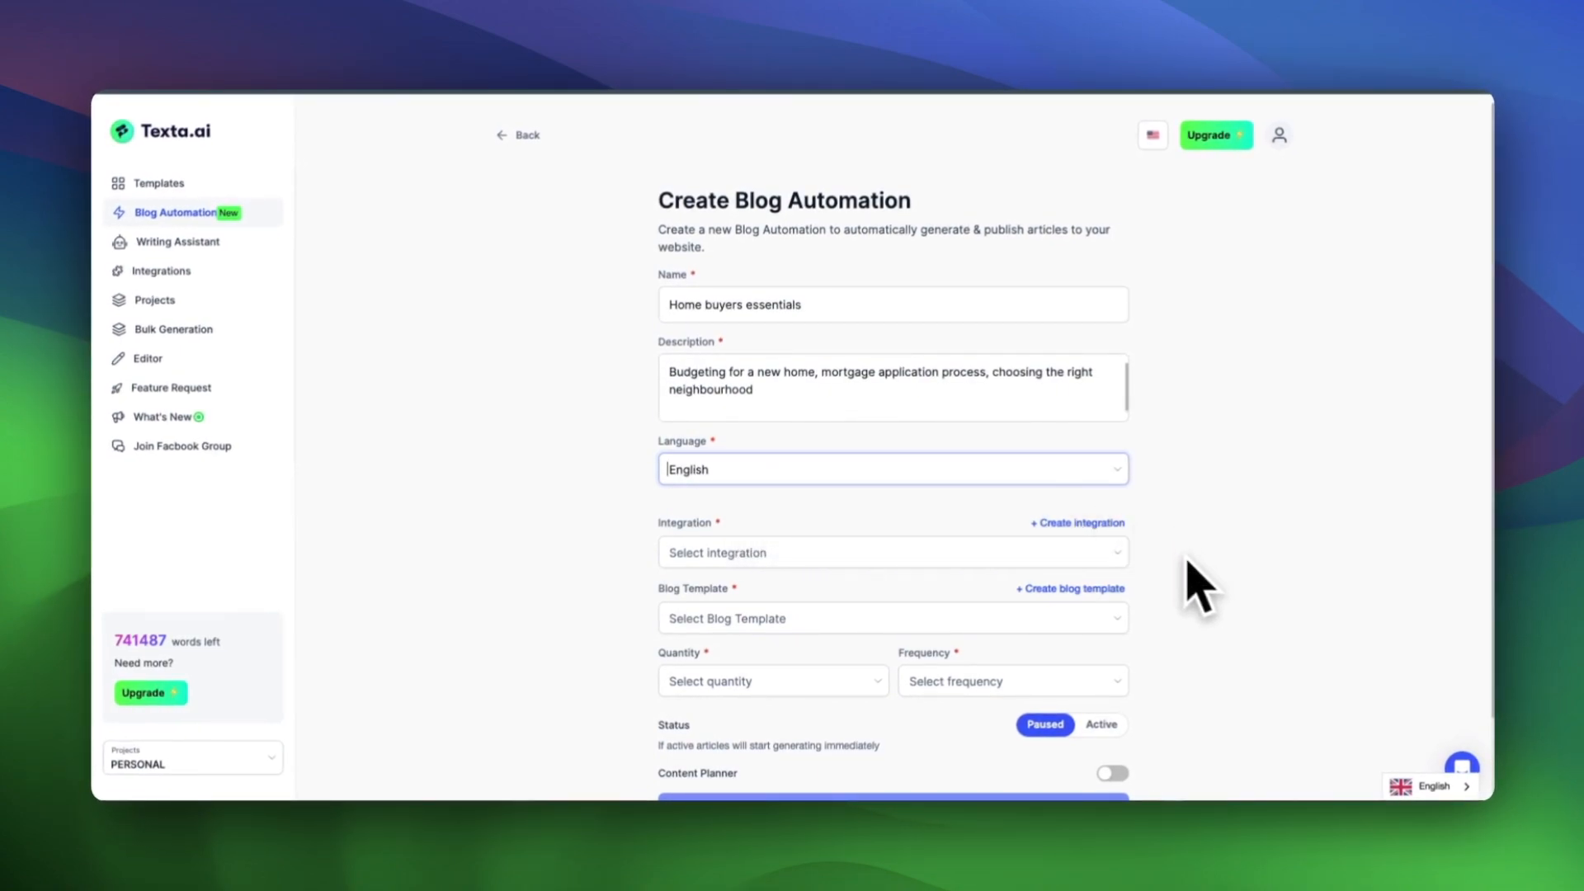
# Step: Start a new blog template from the automation form and name it "Home Buyers' Essentials"
pyautogui.scroll(-1, 1192, 580)
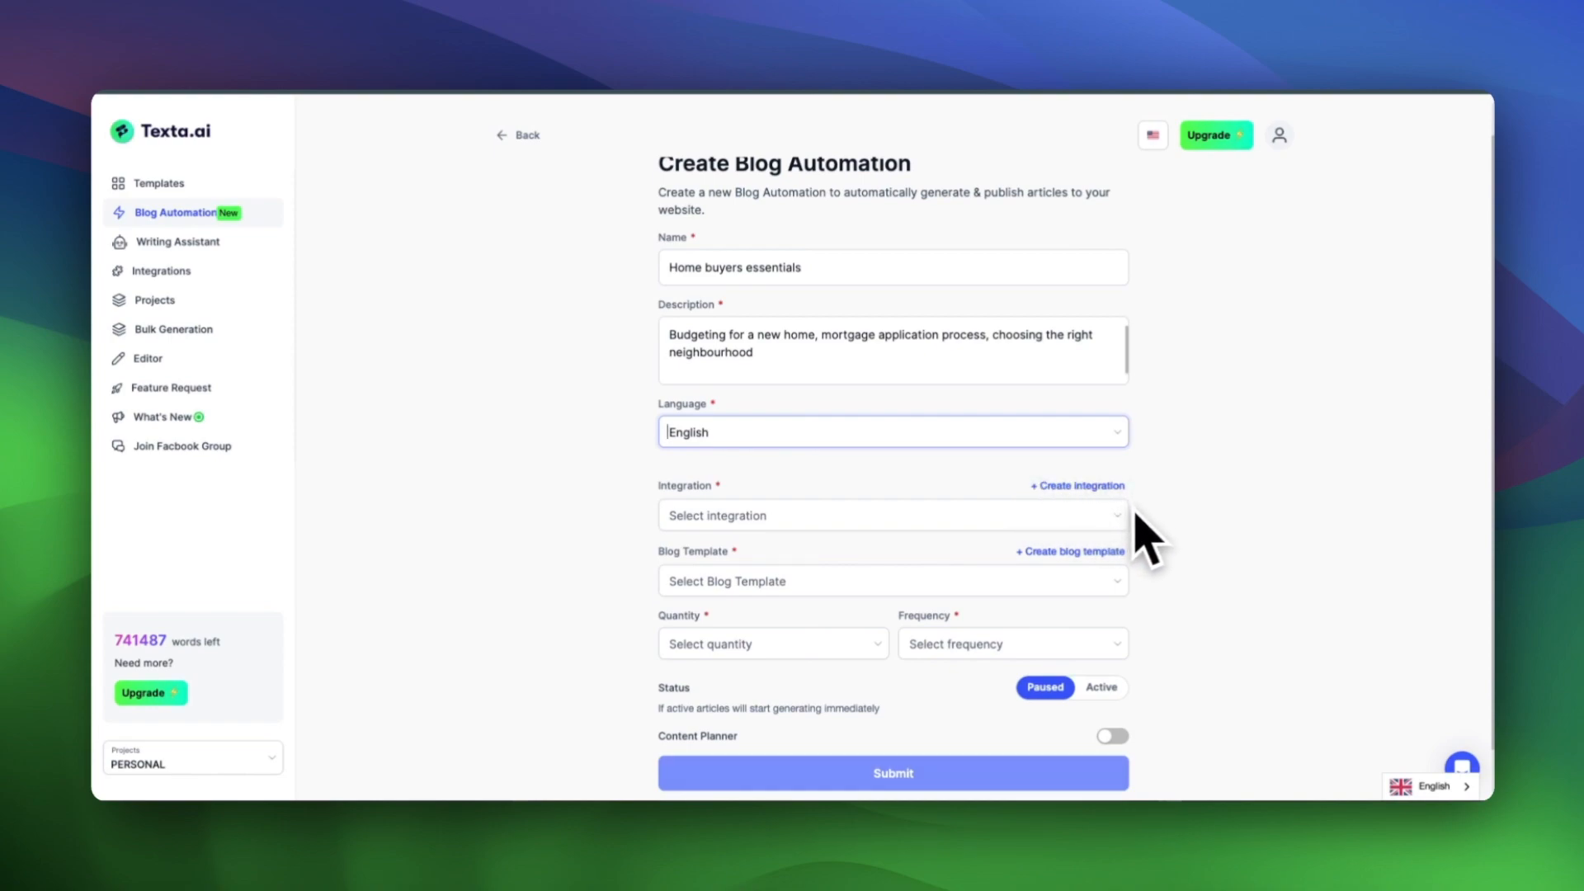
pyautogui.scroll(-1, 1150, 570)
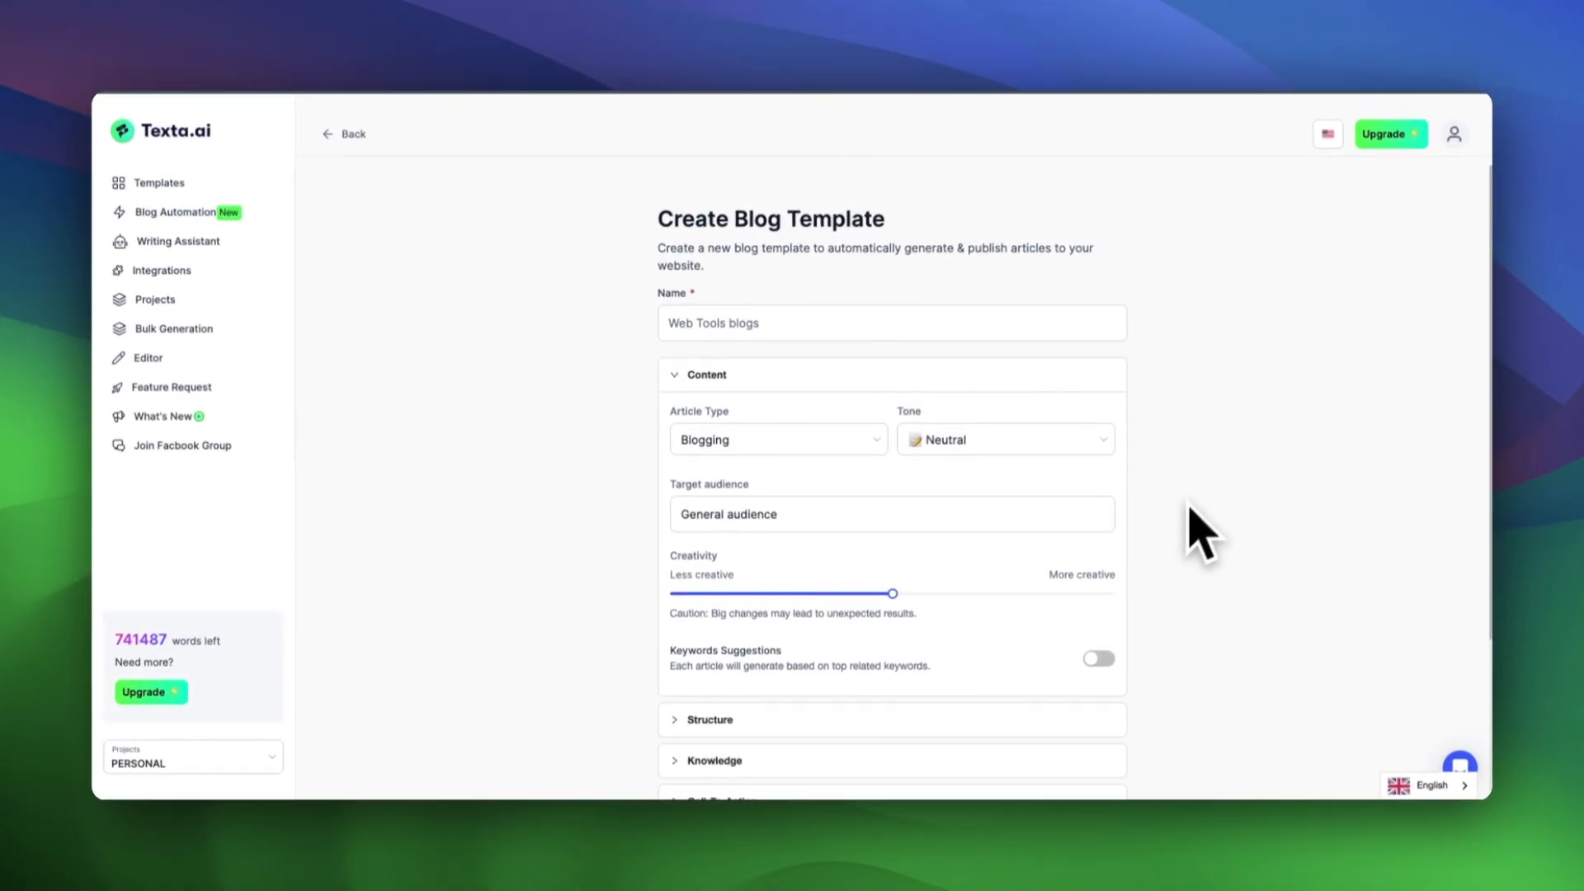
pyautogui.click(1008, 334)
pyautogui.click(691, 320)
pyautogui.click(703, 322)
pyautogui.write("Home Buyers' Essentials")
pyautogui.click(623, 374)
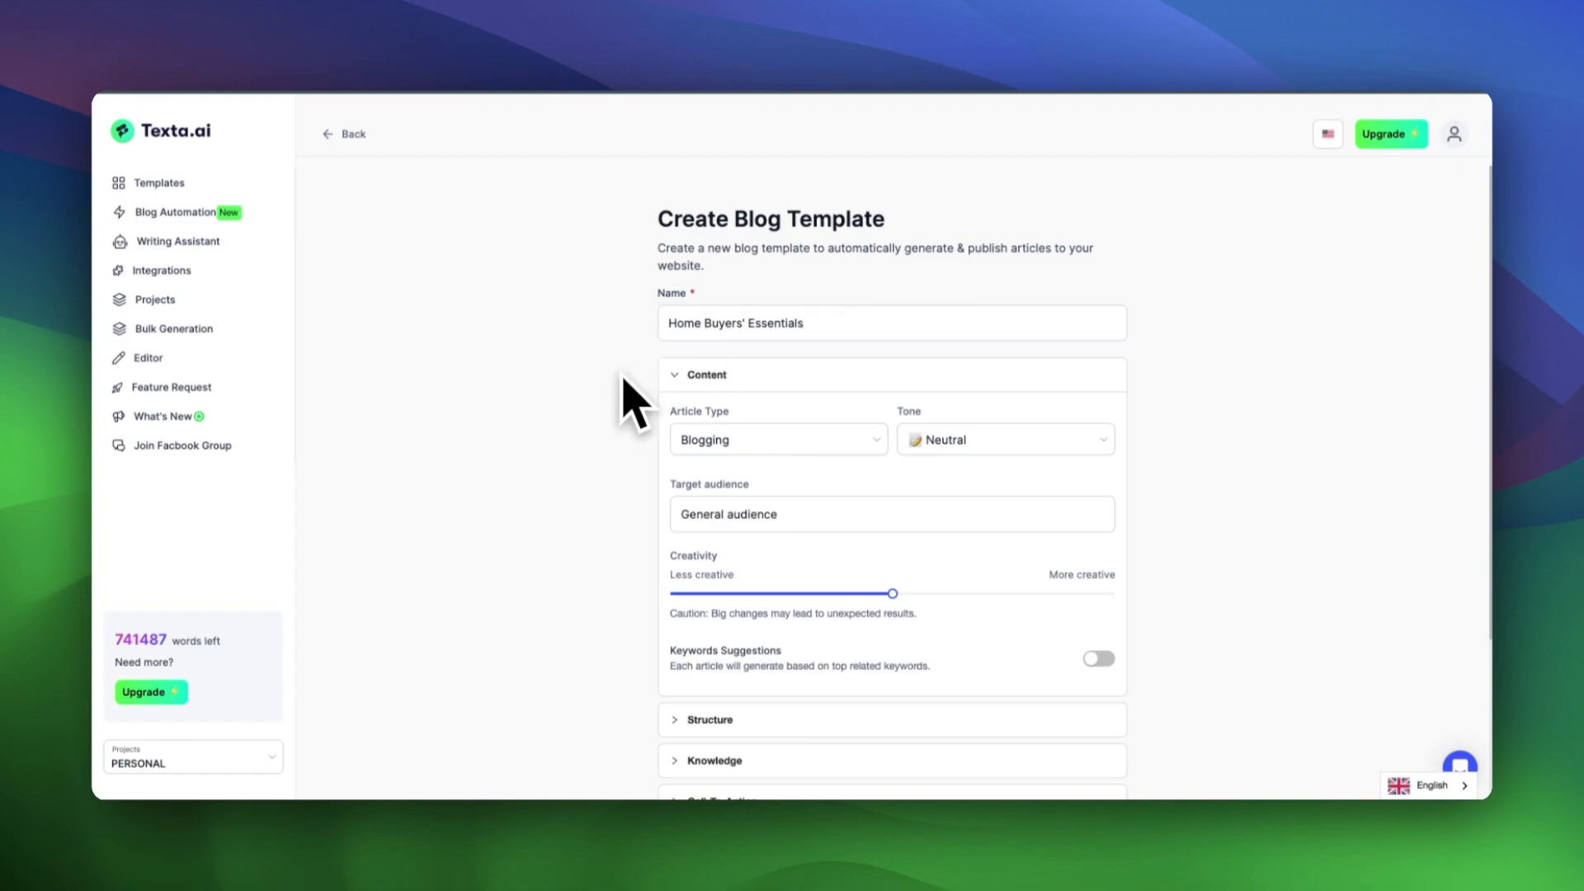
# Step: Set the article type in the blog template's content settings to How-To
pyautogui.click(765, 444)
pyautogui.scroll(-2, 788, 519)
pyautogui.scroll(2, 795, 569)
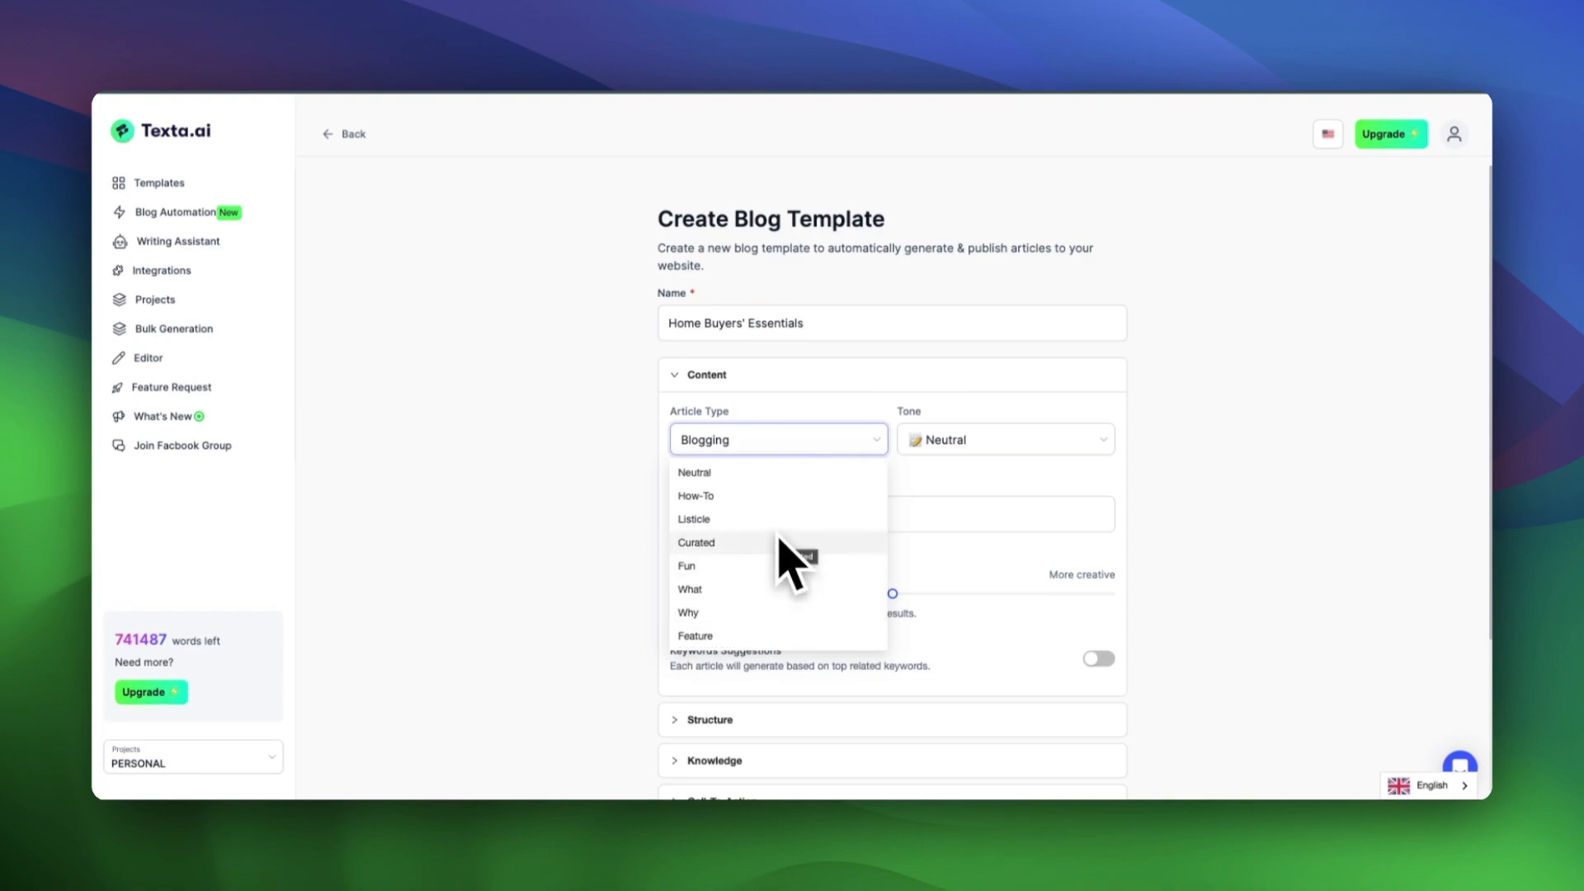
pyautogui.click(808, 500)
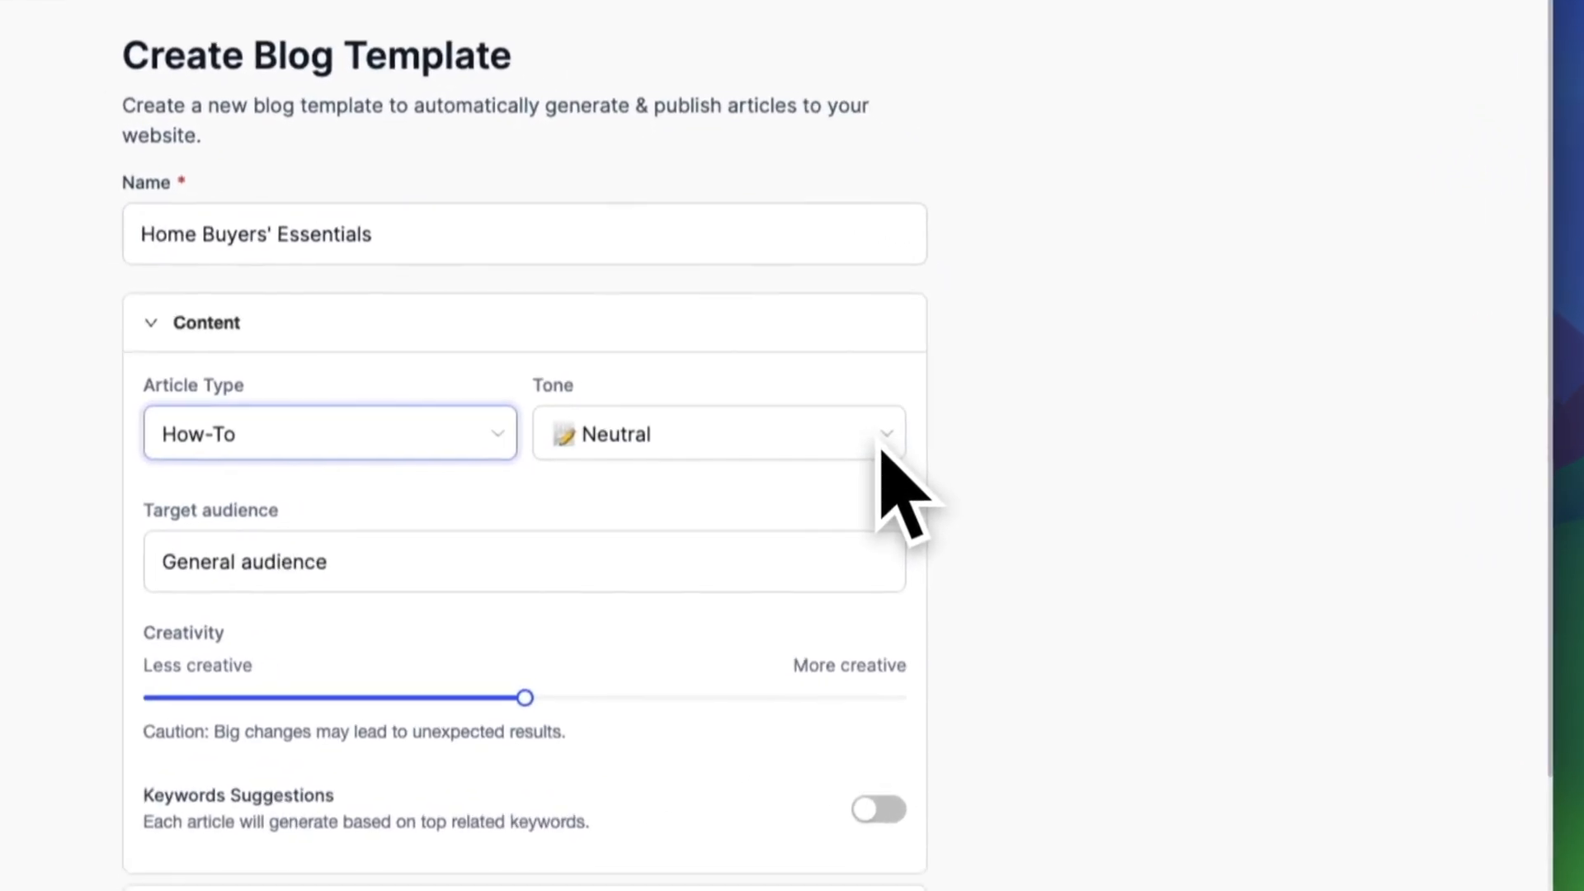
# Step: Look through the available writing tones and set the blog template's tone to Friendly
pyautogui.click(1102, 446)
pyautogui.scroll(-1, 1025, 524)
pyautogui.scroll(-4, 823, 476)
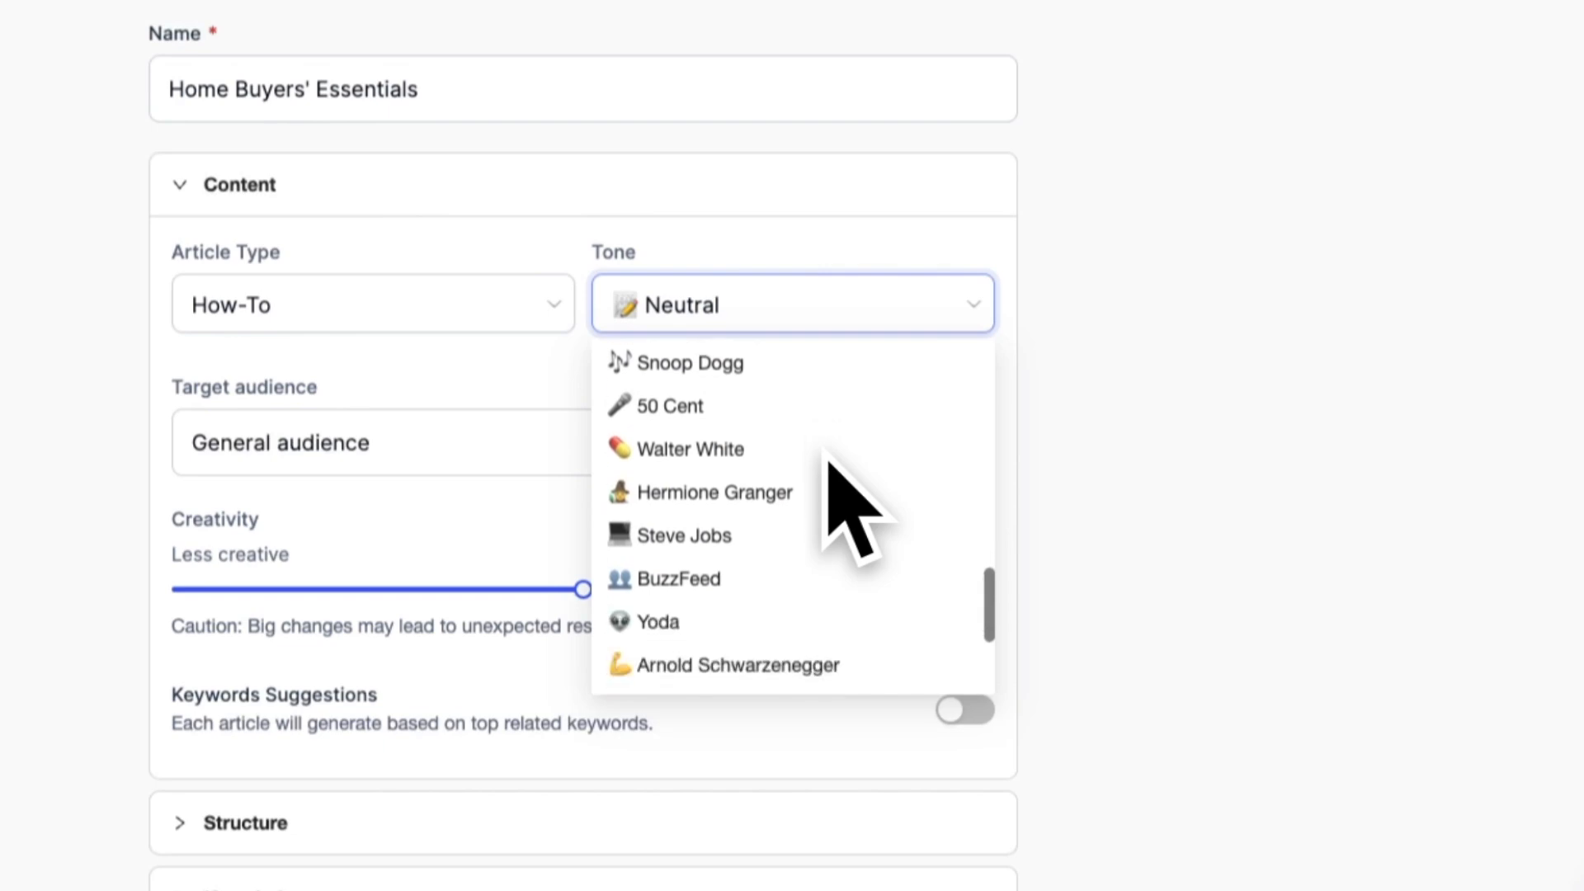
pyautogui.scroll(-5, 829, 459)
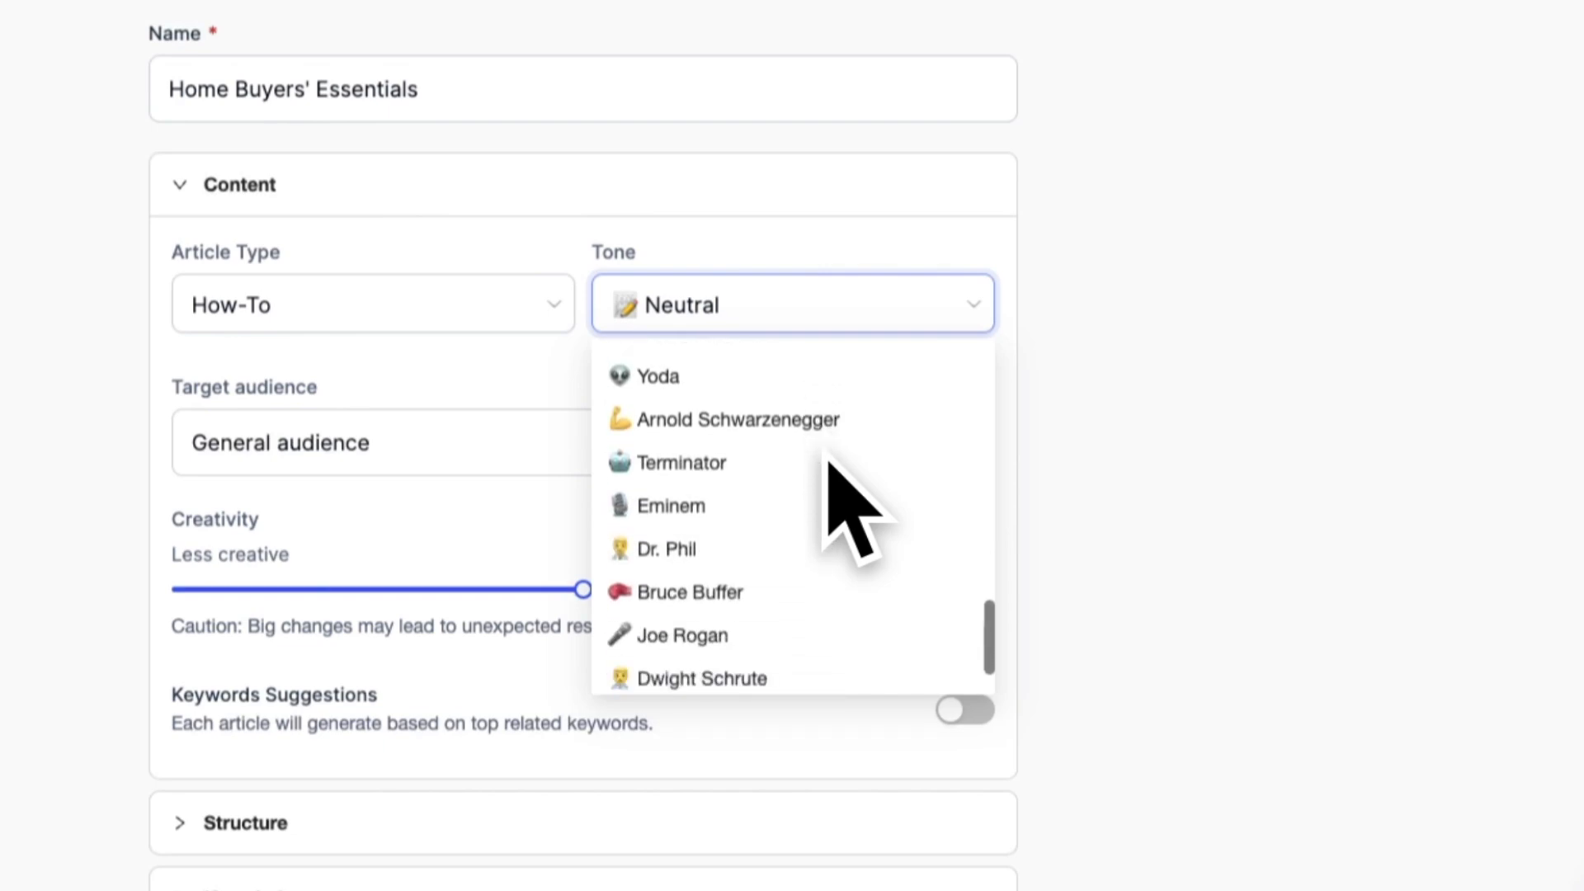
pyautogui.scroll(10, 828, 459)
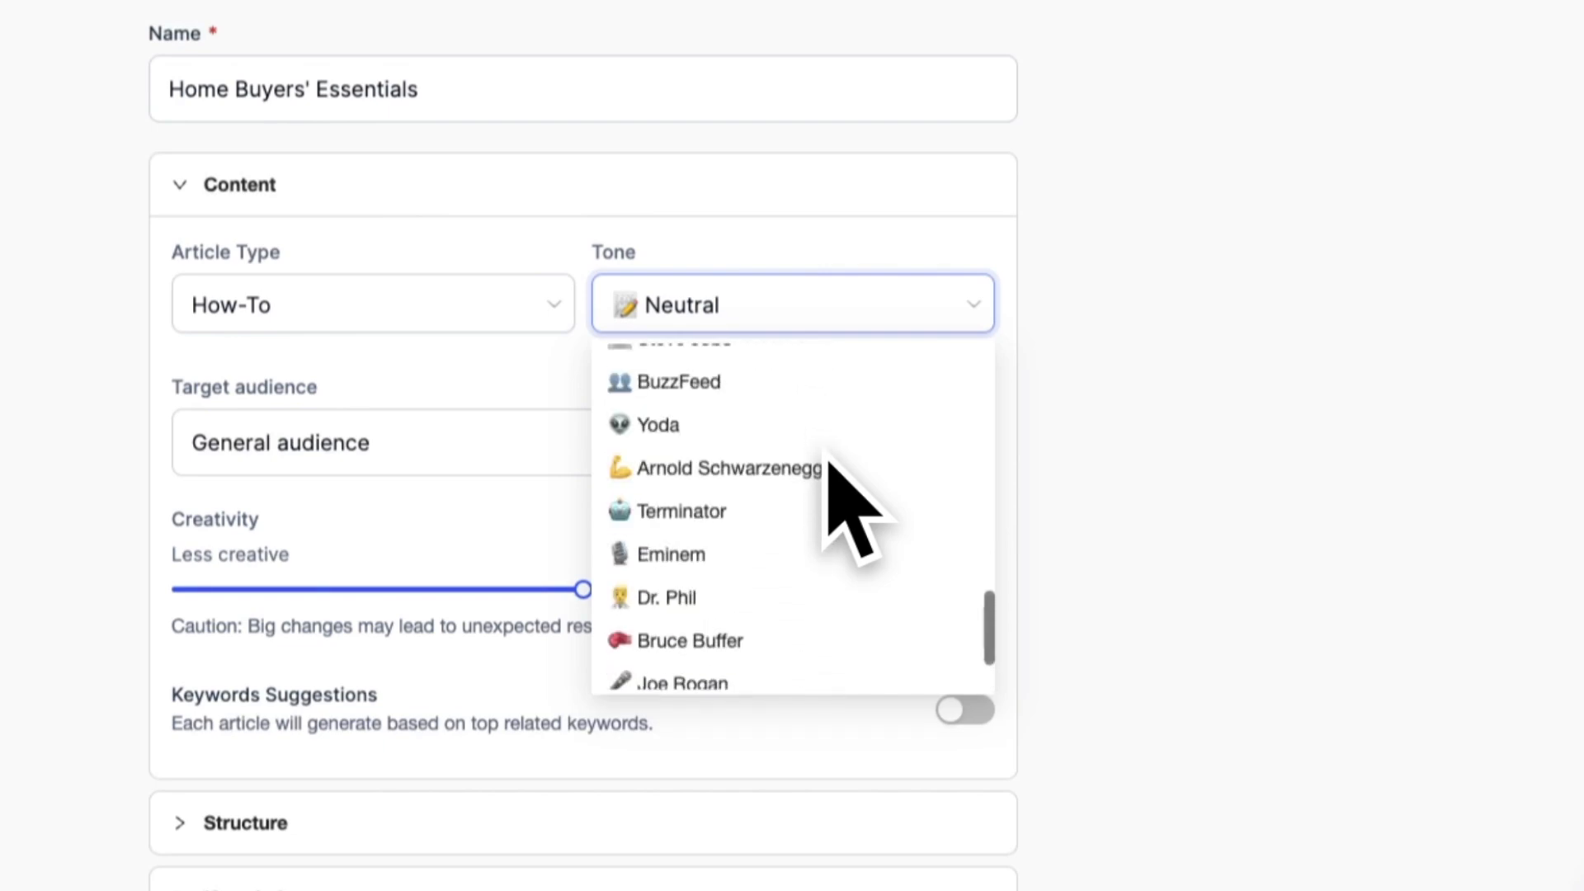
pyautogui.scroll(15, 828, 459)
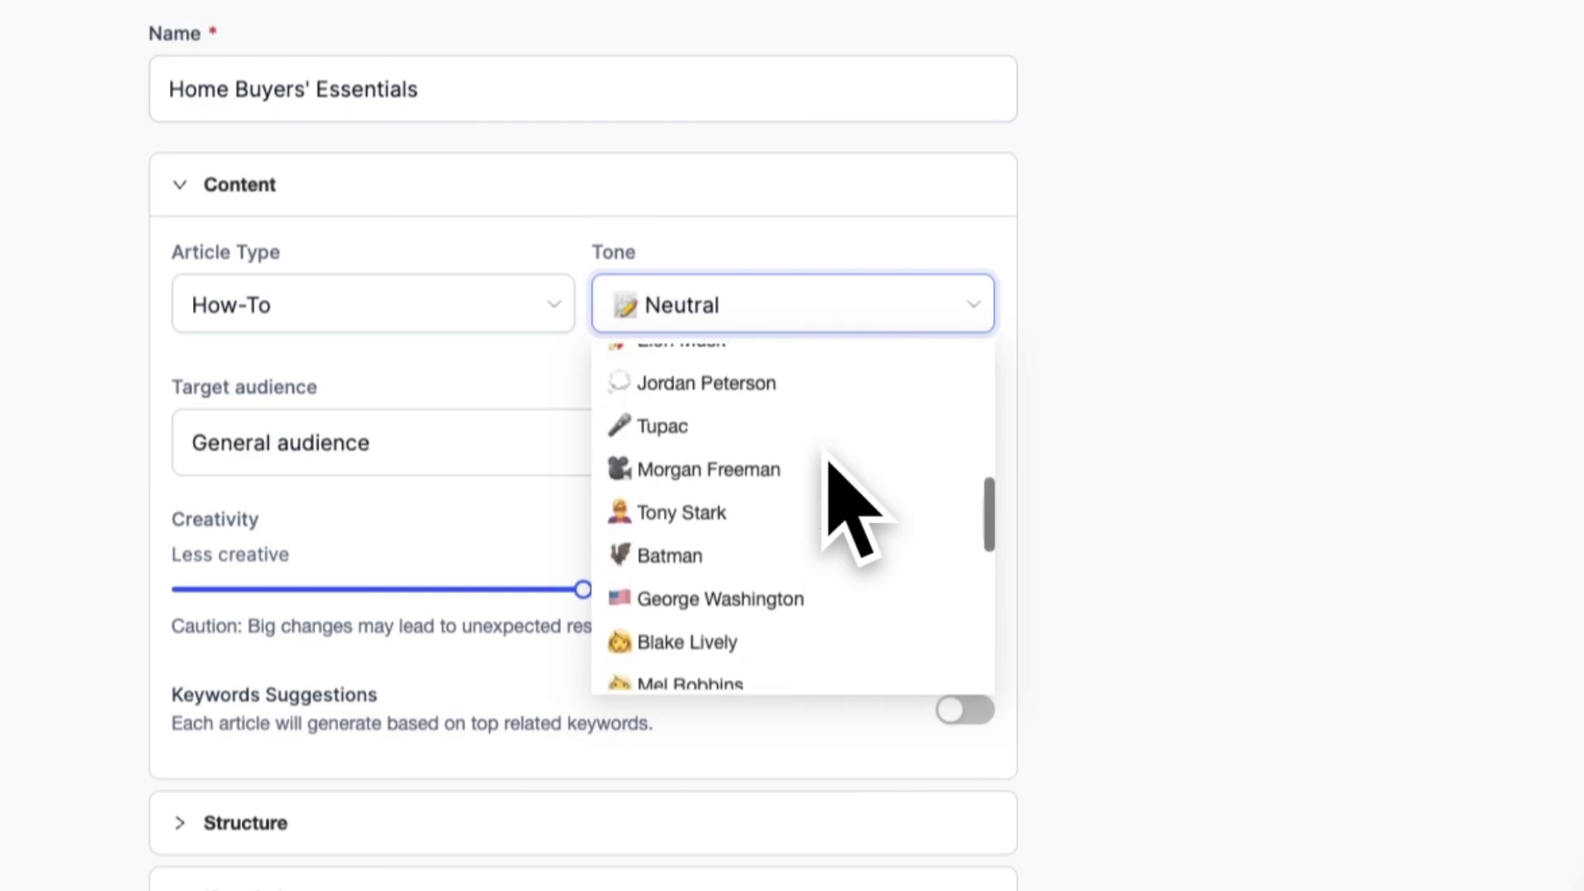
pyautogui.scroll(7, 828, 458)
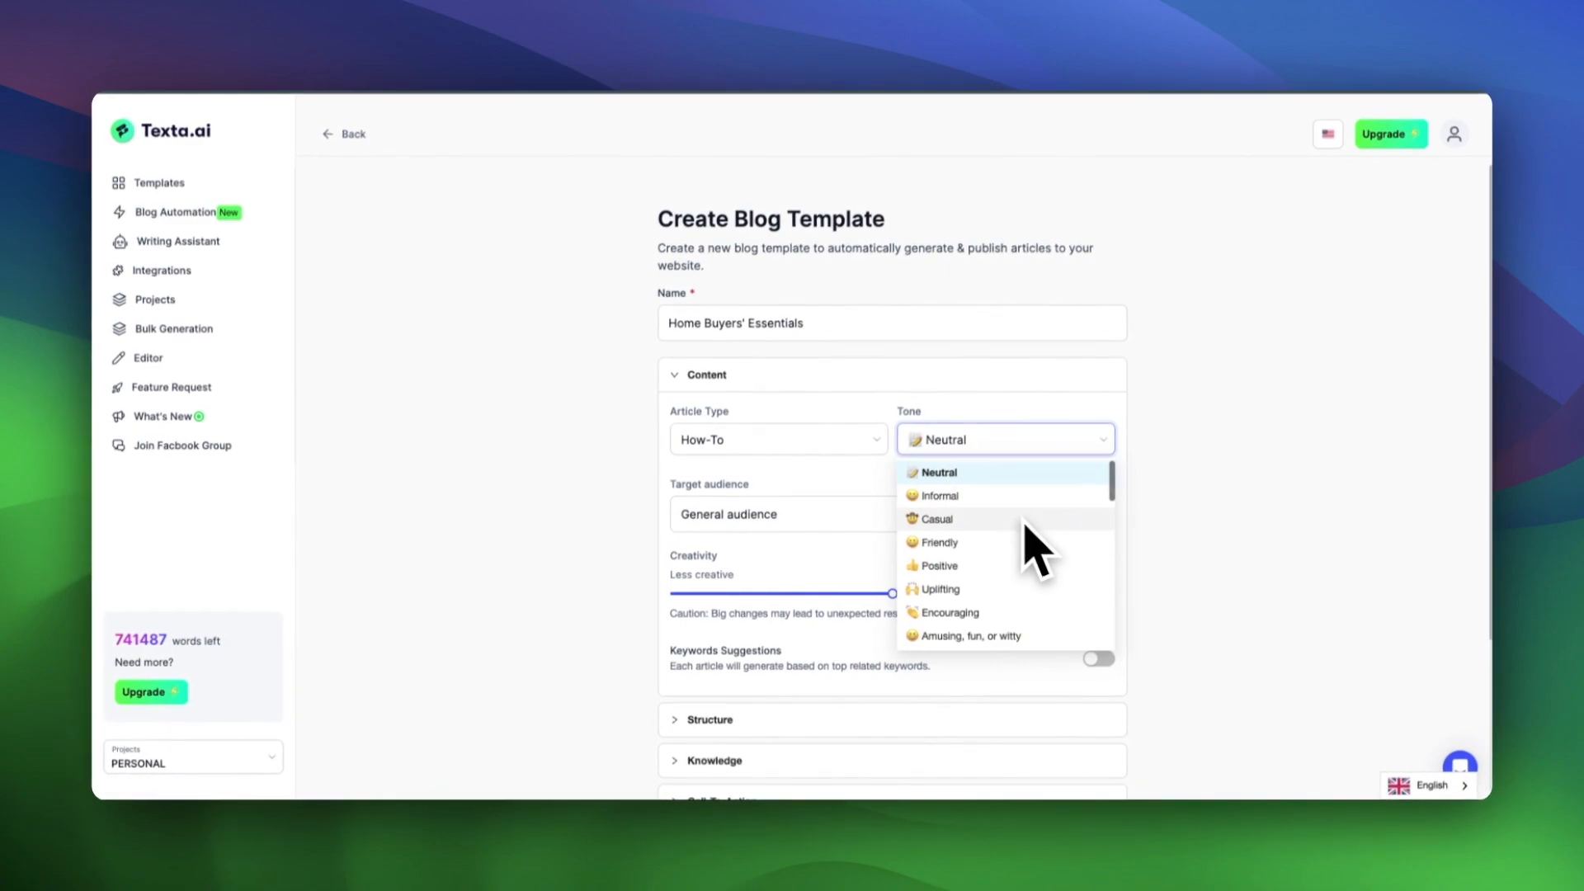
pyautogui.click(982, 544)
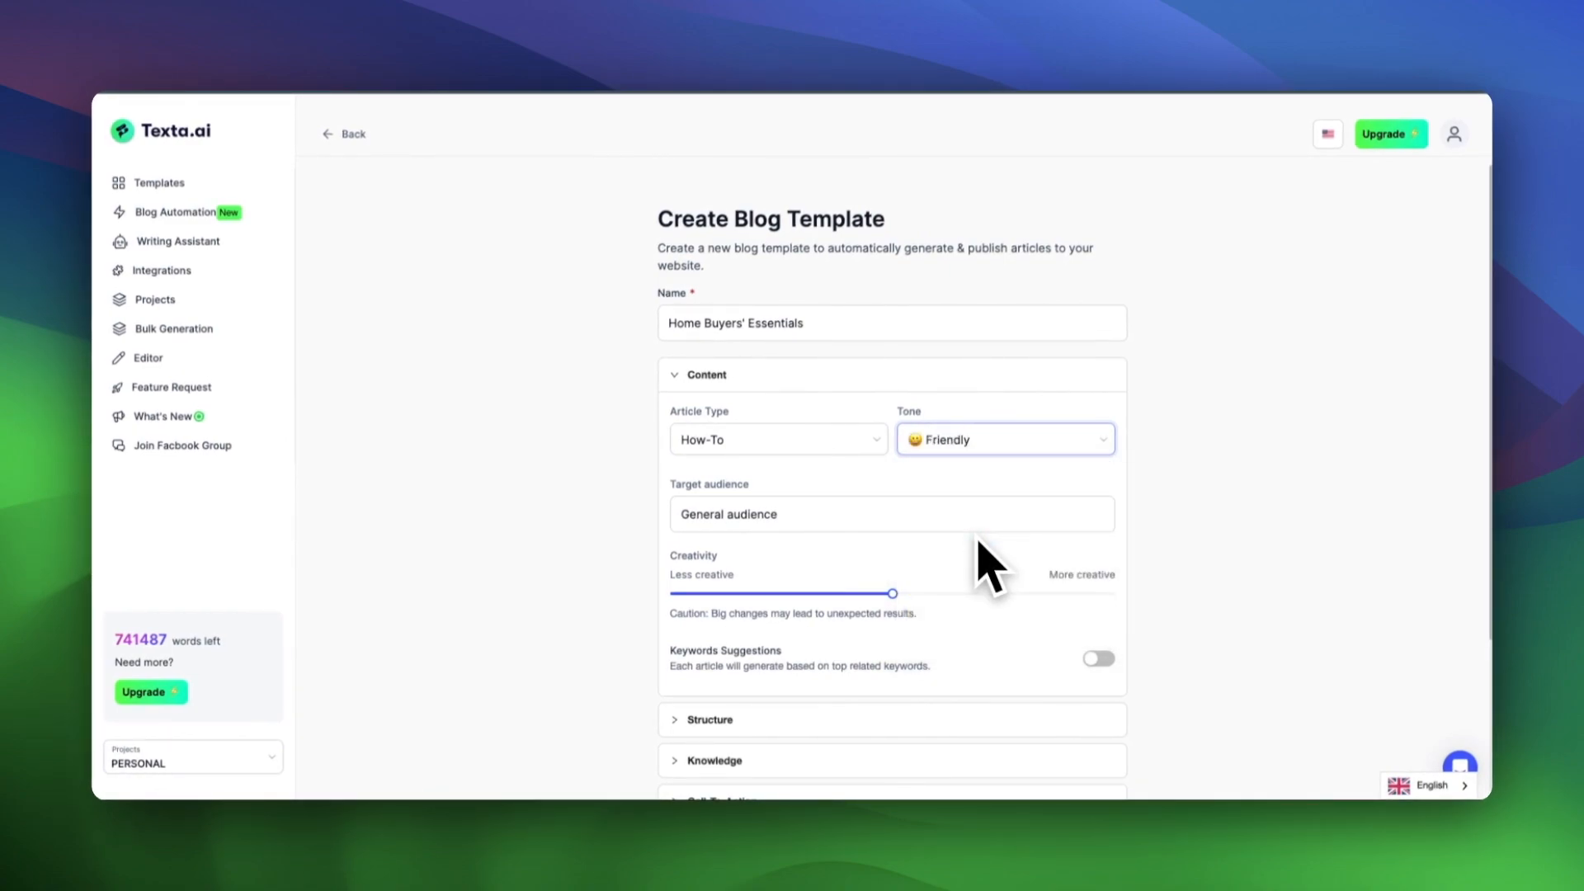
# Step: Replace the blog template's target audience with "First time home buyers"
pyautogui.click(858, 524)
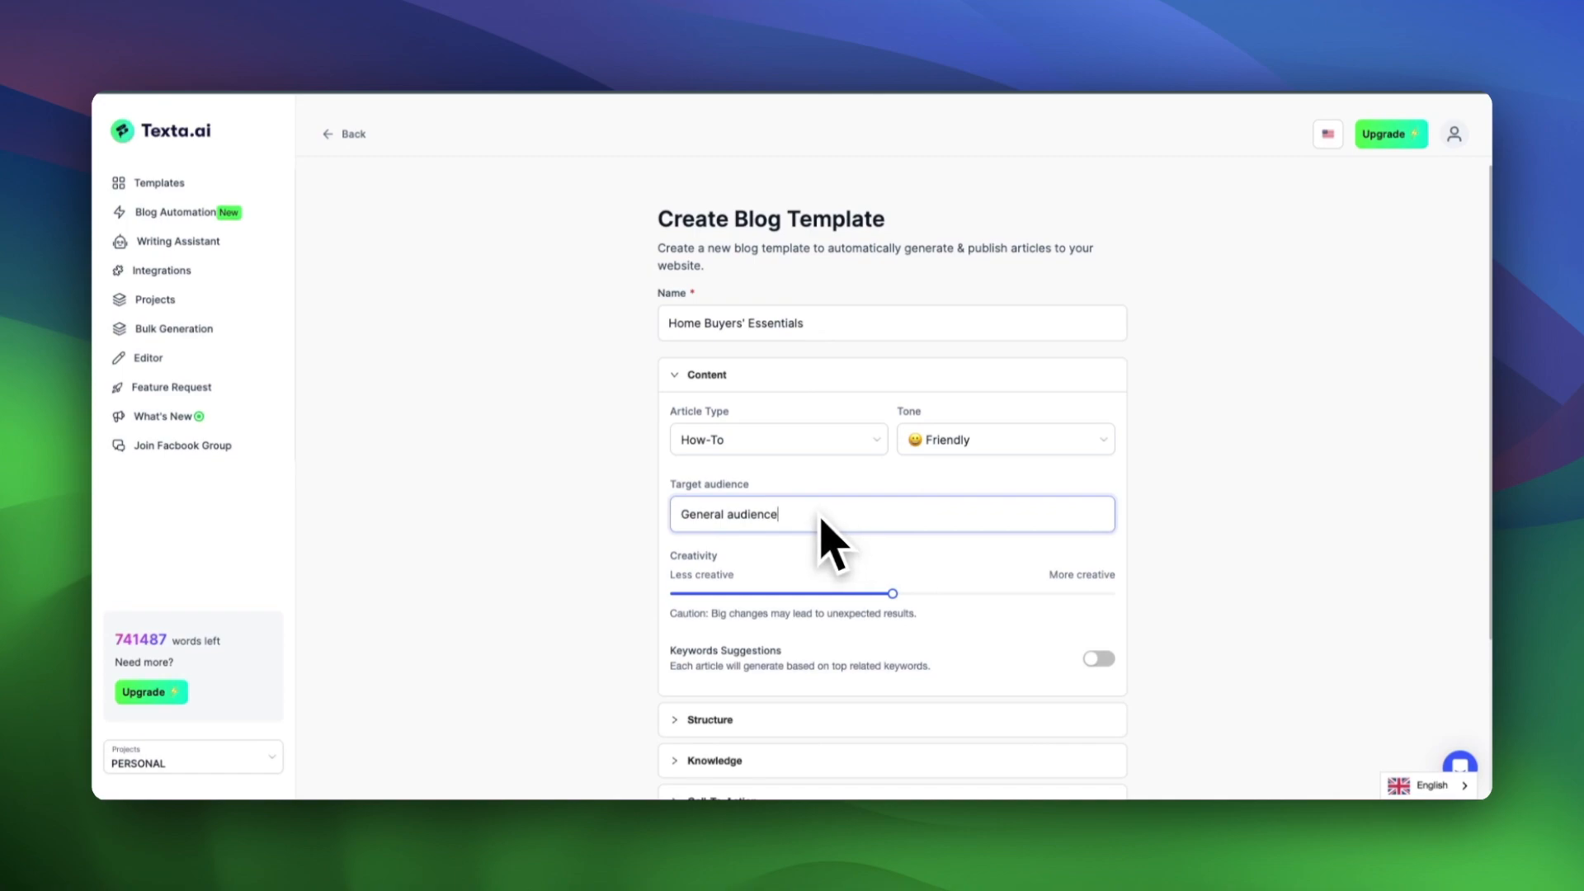
pyautogui.moveTo(819, 515); pyautogui.dragTo(672, 537)
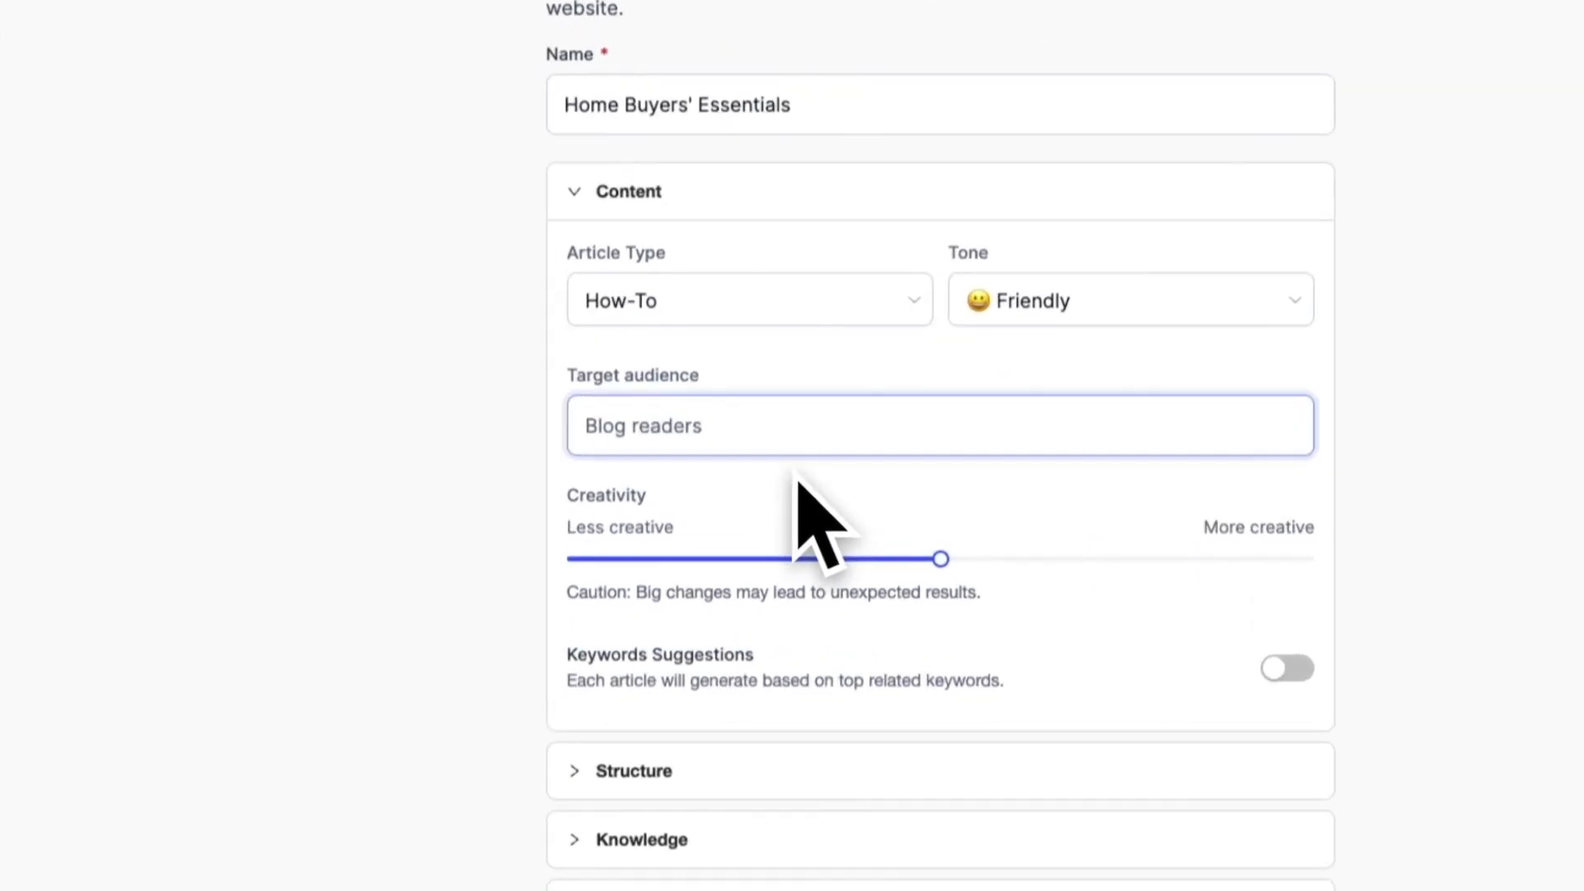
pyautogui.write('First time home buyers')
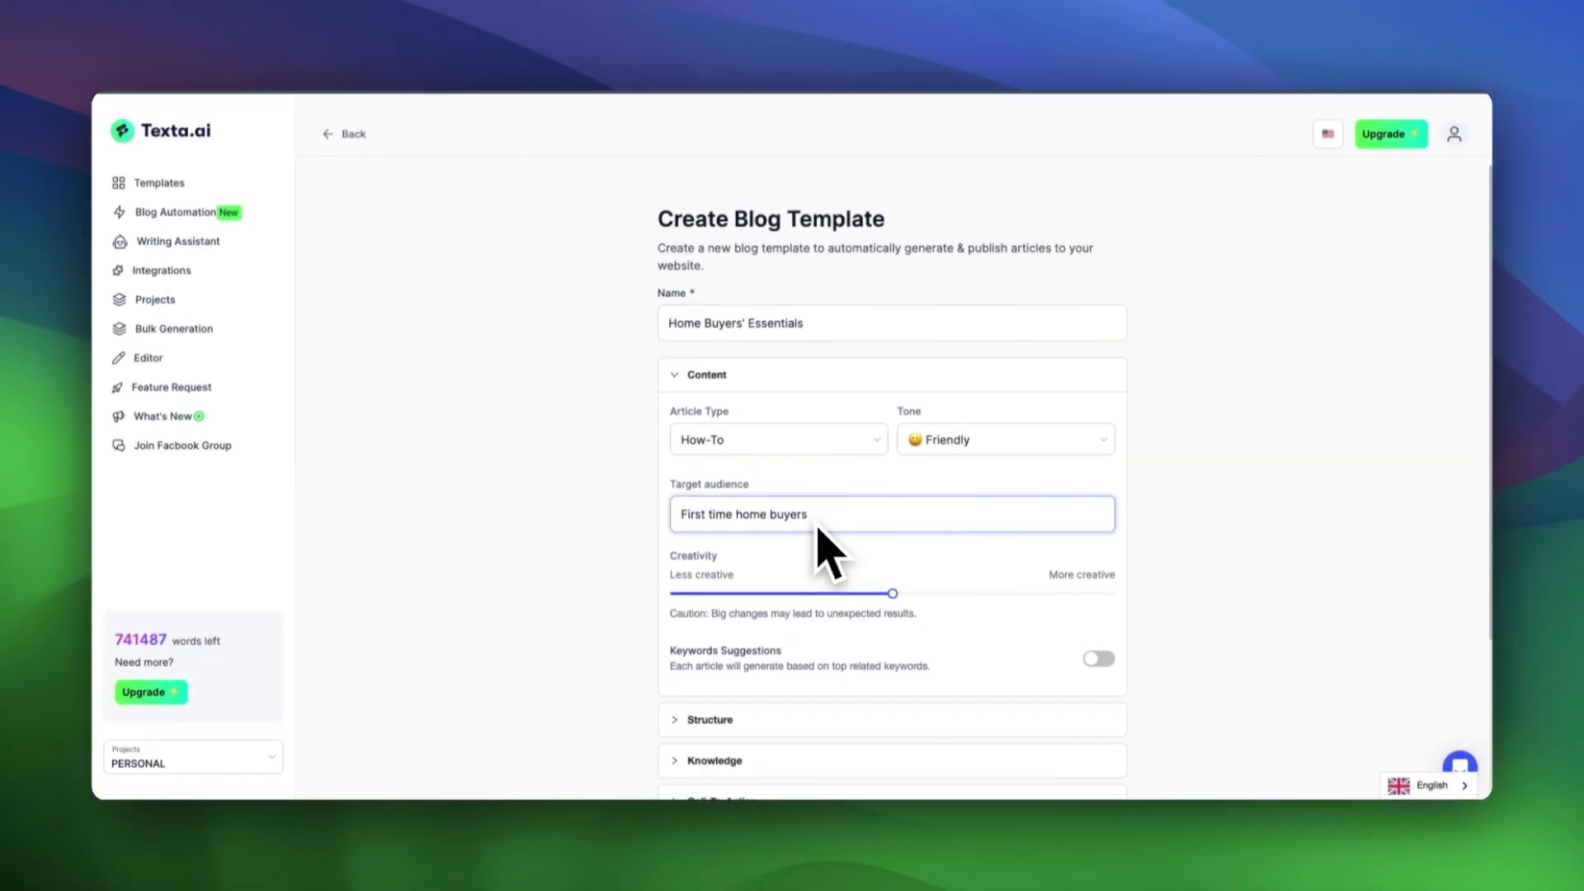
# Step: Try lower and higher creativity levels for the template and leave the setting slightly above the midpoint
pyautogui.scroll(-1, 819, 532)
pyautogui.moveTo(892, 586)
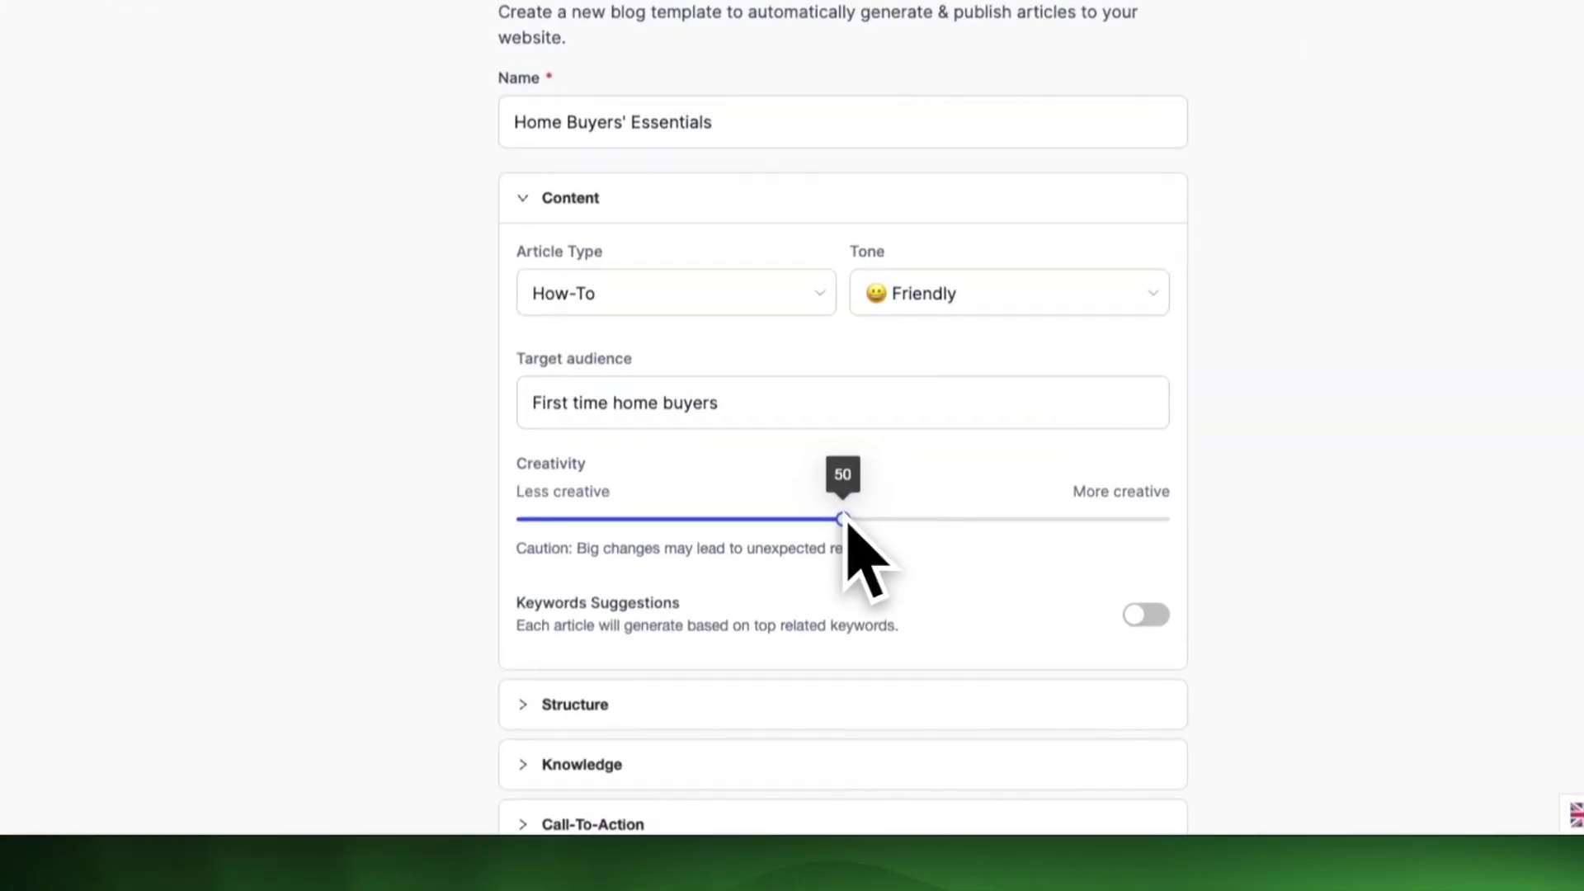
pyautogui.moveTo(892, 586); pyautogui.dragTo(706, 588)
pyautogui.moveTo(769, 473); pyautogui.dragTo(1257, 479)
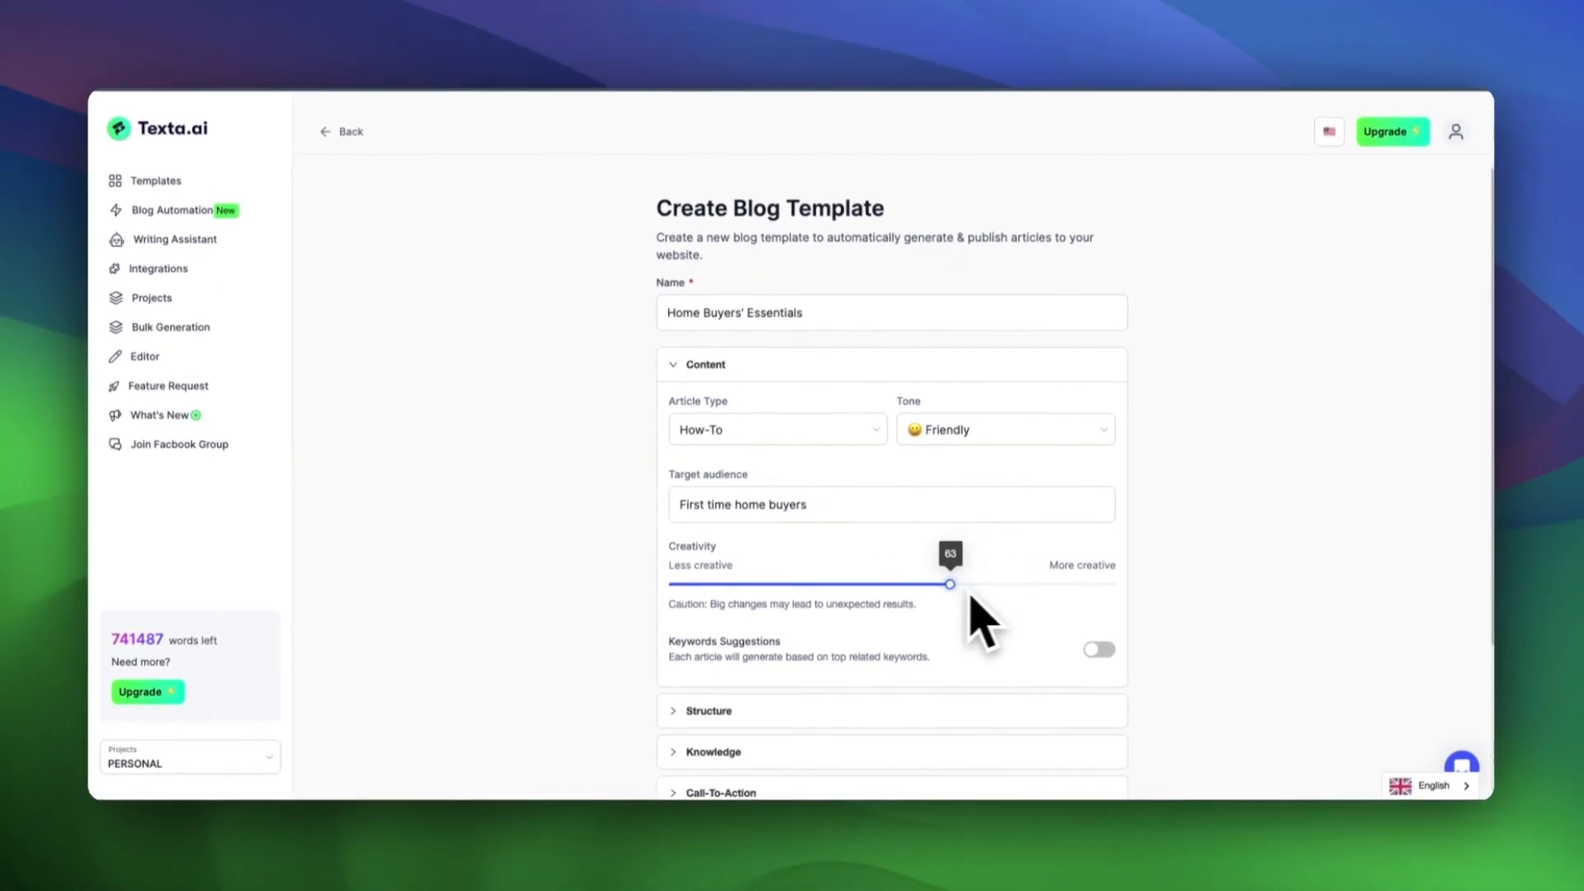
pyautogui.moveTo(971, 597); pyautogui.dragTo(937, 599)
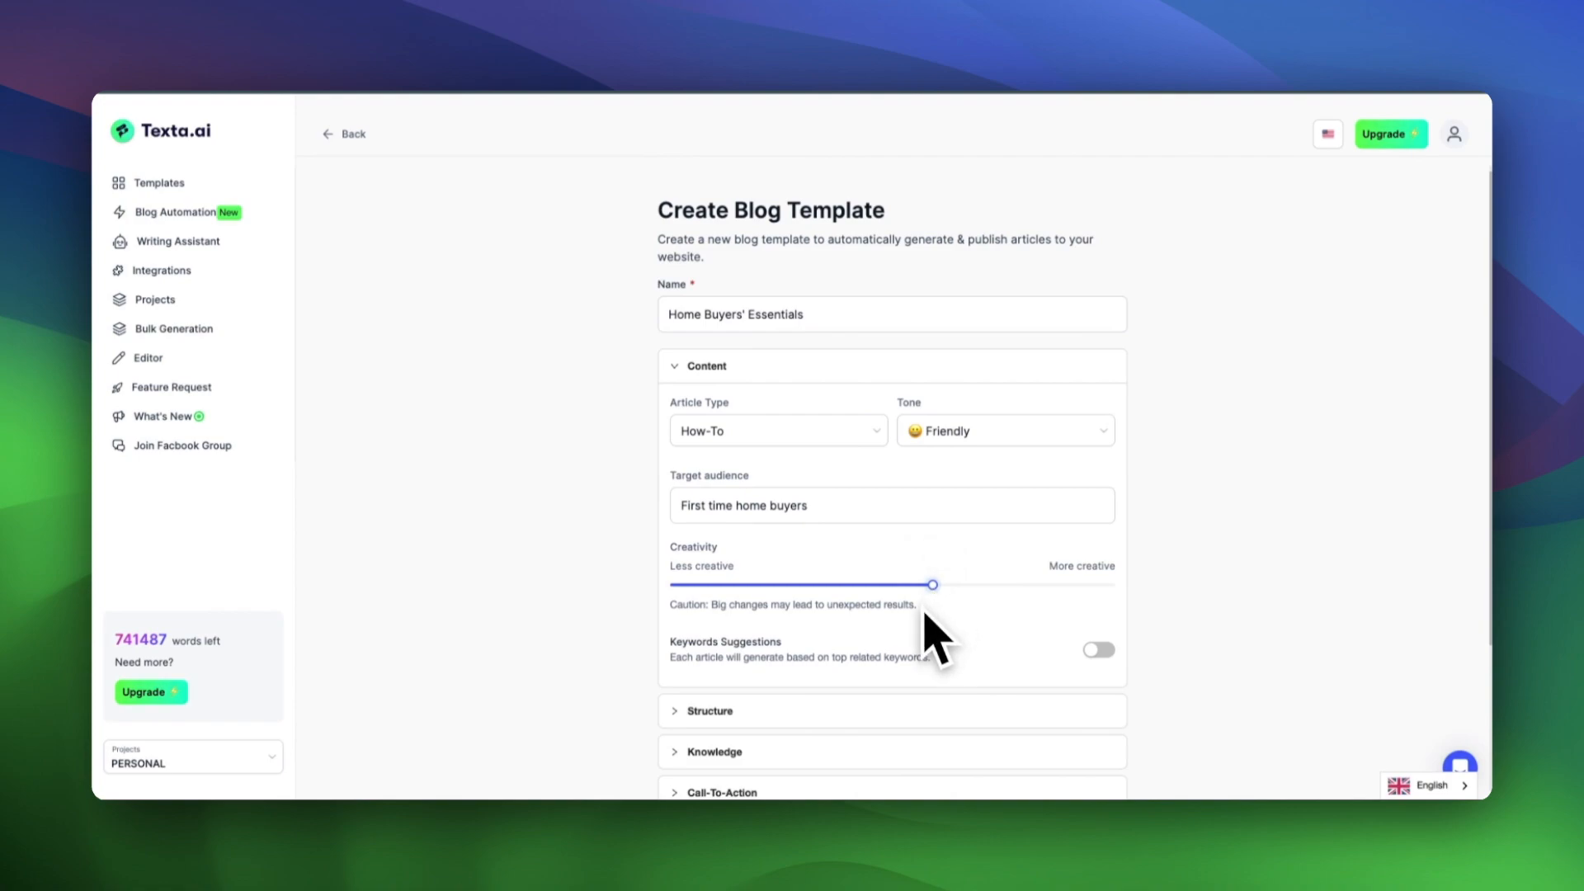
# Step: Examine the Keywords Suggestions option and its description in the template's content settings
pyautogui.scroll(-1, 937, 640)
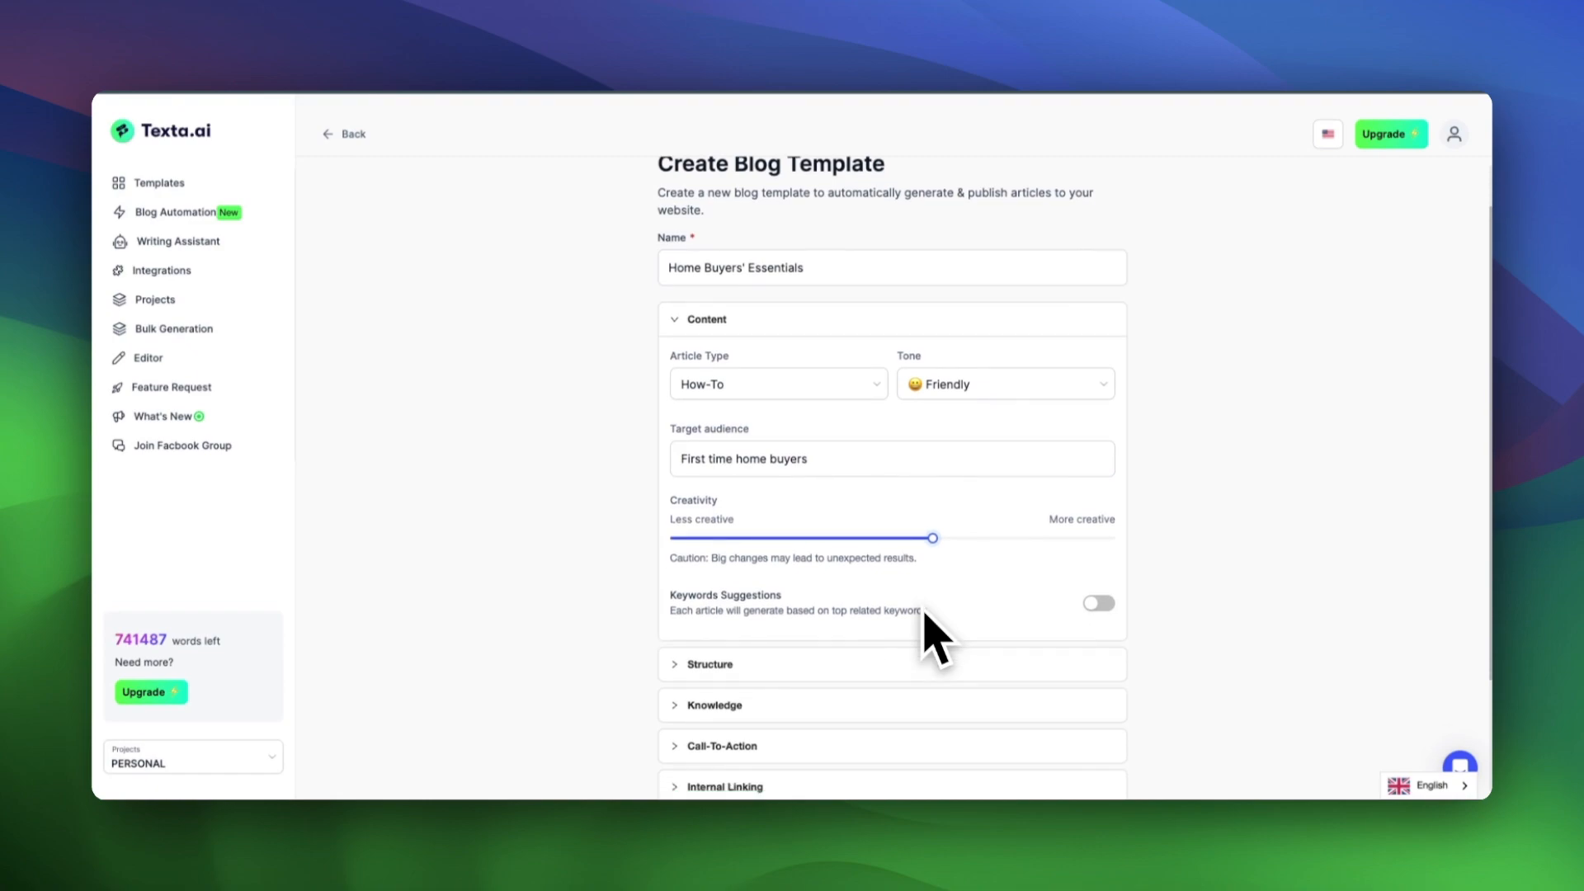
pyautogui.scroll(-1, 936, 639)
pyautogui.moveTo(933, 533)
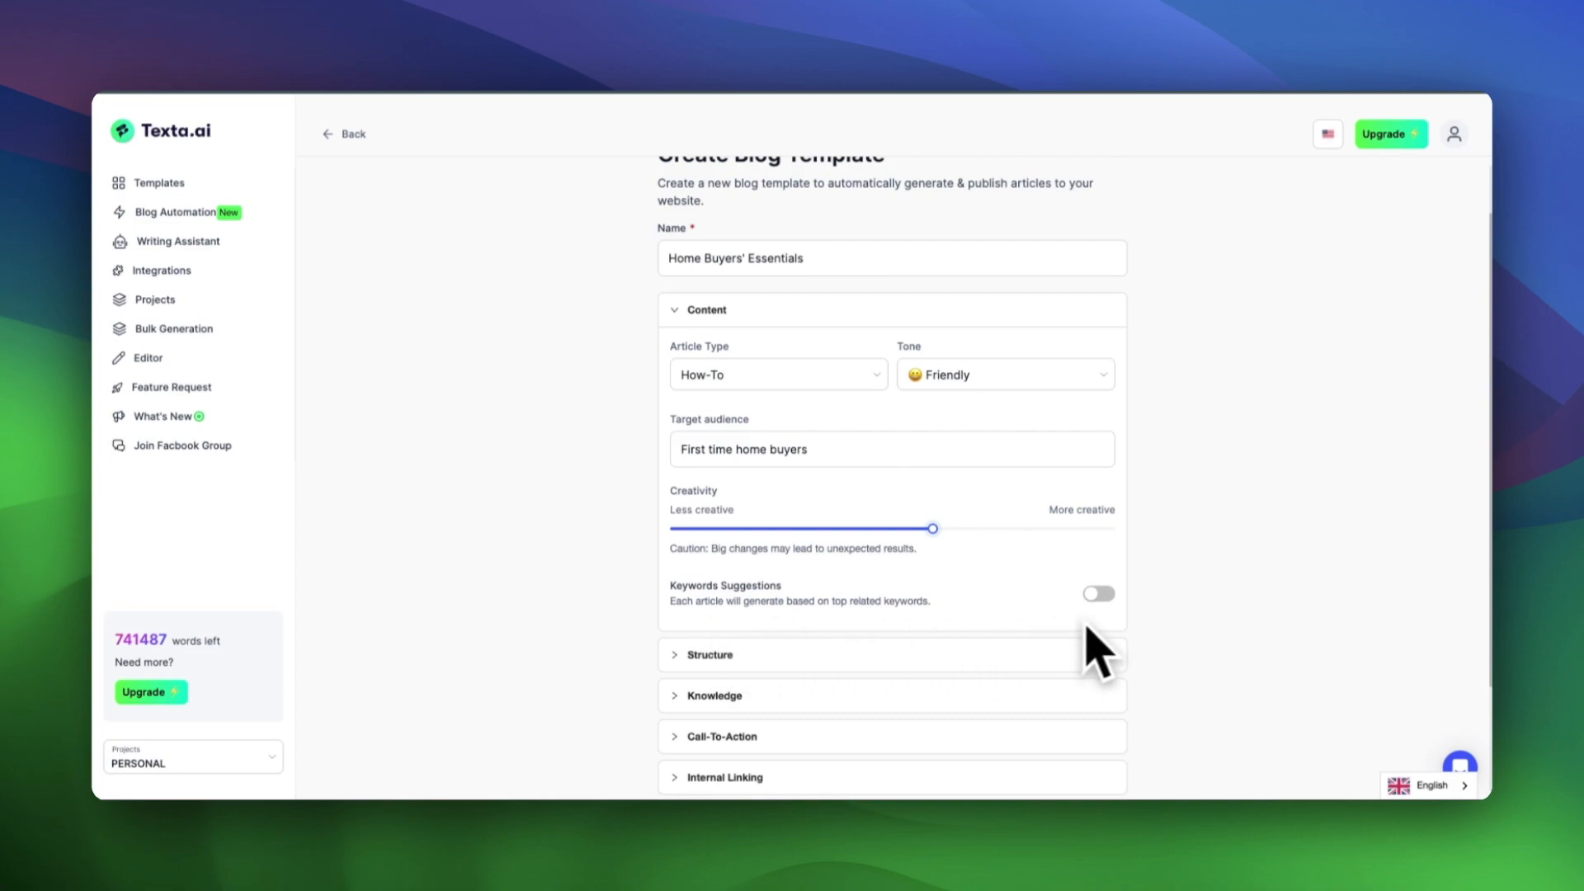
pyautogui.moveTo(972, 636); pyautogui.dragTo(683, 582)
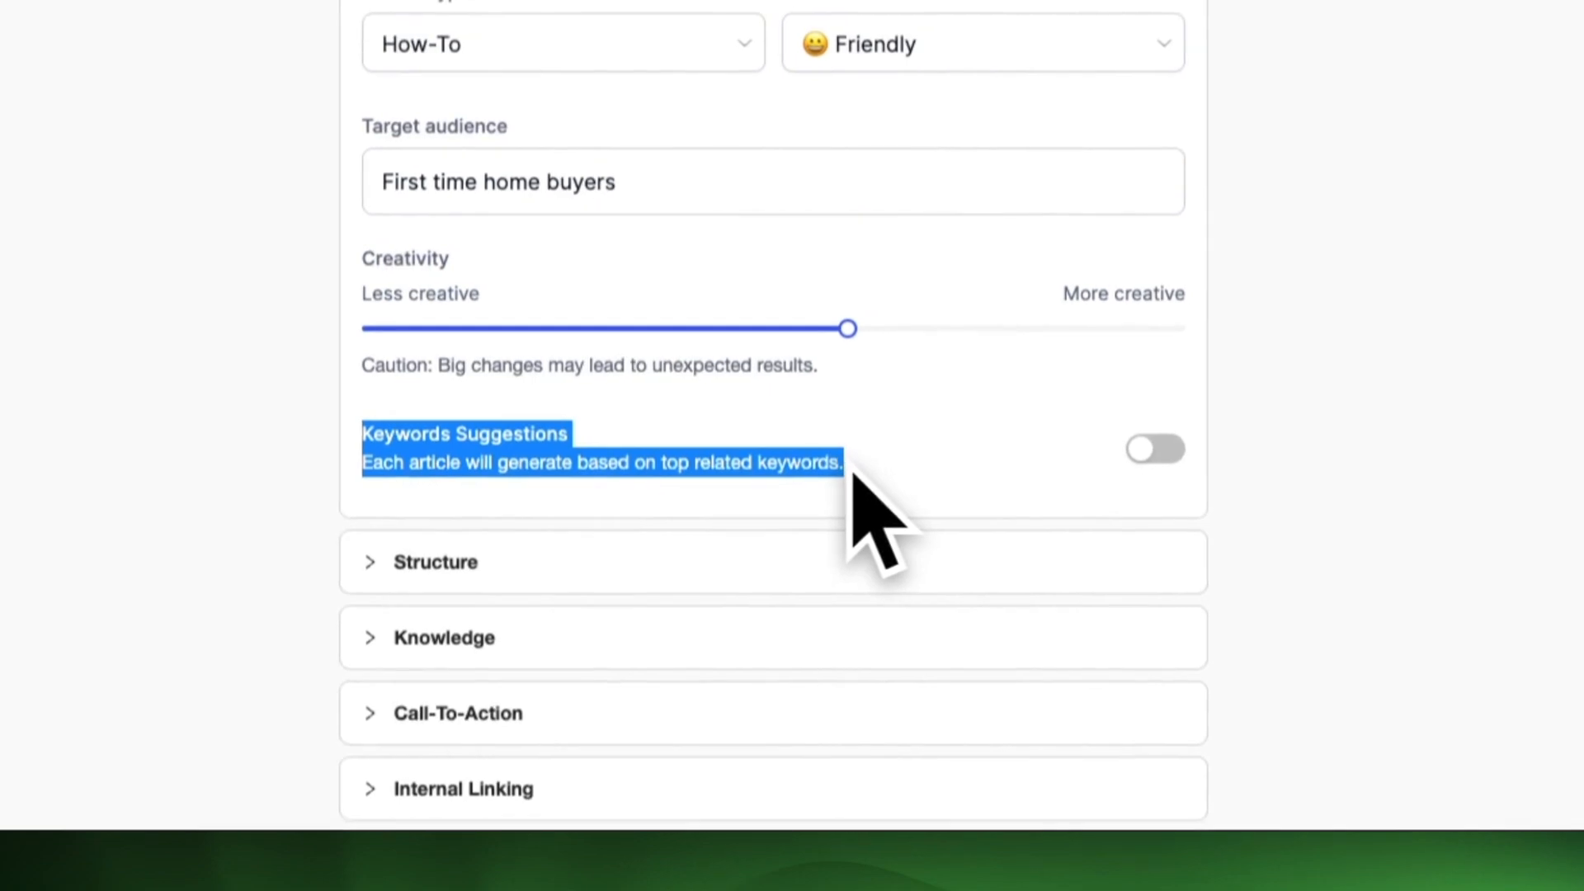
pyautogui.click(853, 473)
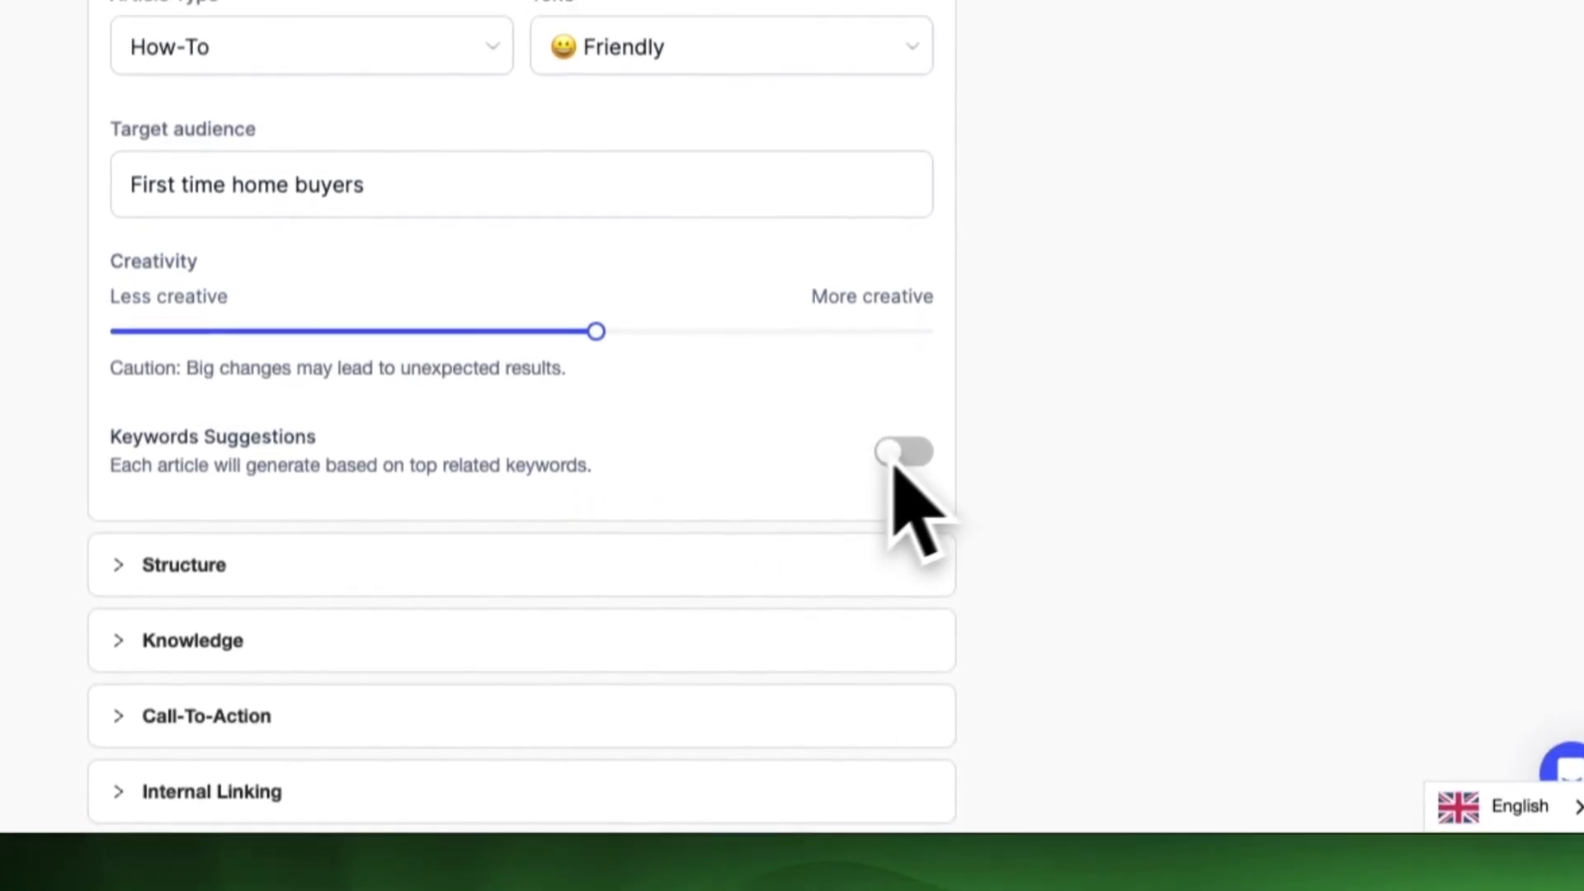
# Step: Enable Keywords Suggestions for the blog template's articles
pyautogui.click(896, 462)
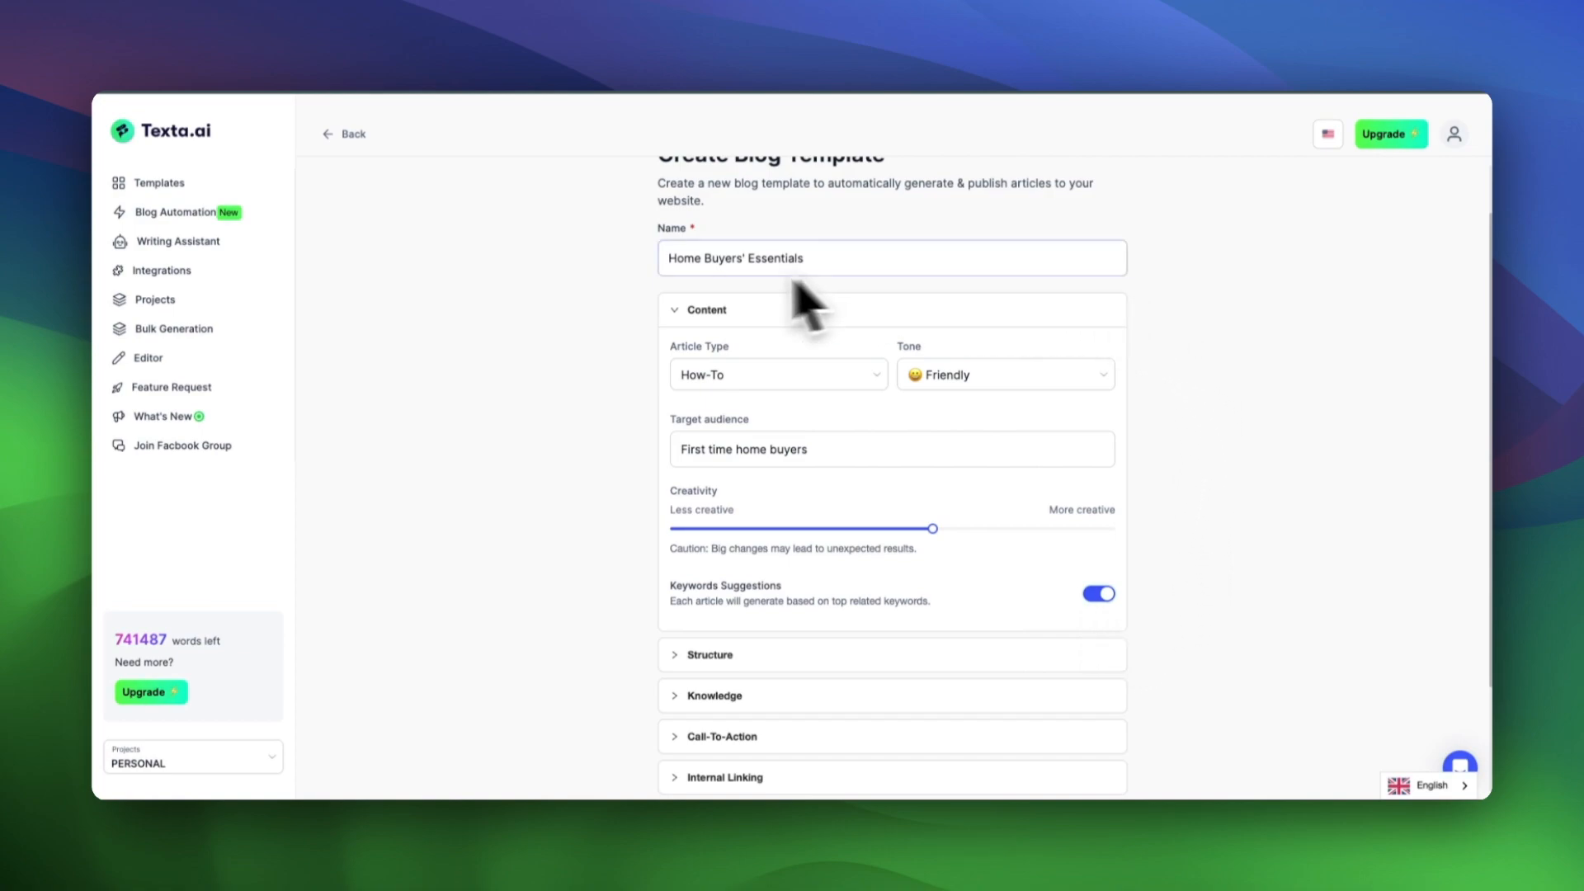
pyautogui.moveTo(660, 540); pyautogui.dragTo(659, 603)
pyautogui.click(658, 622)
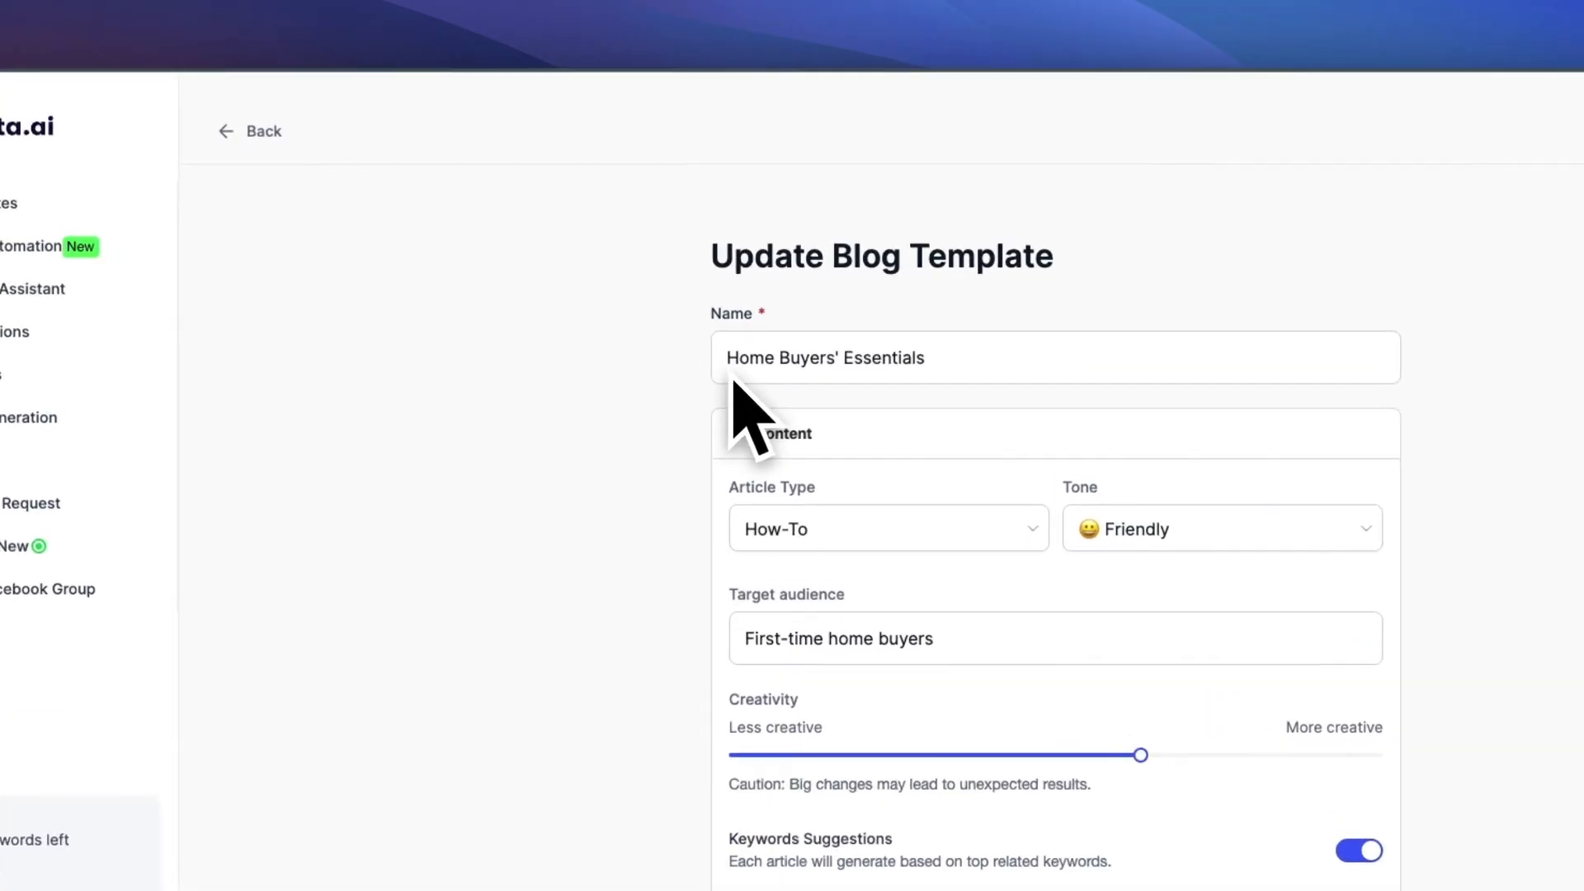
# Step: Collapse the Content settings of the Home Buyers' Essentials template and open its Structure settings
pyautogui.click(678, 349)
pyautogui.click(780, 568)
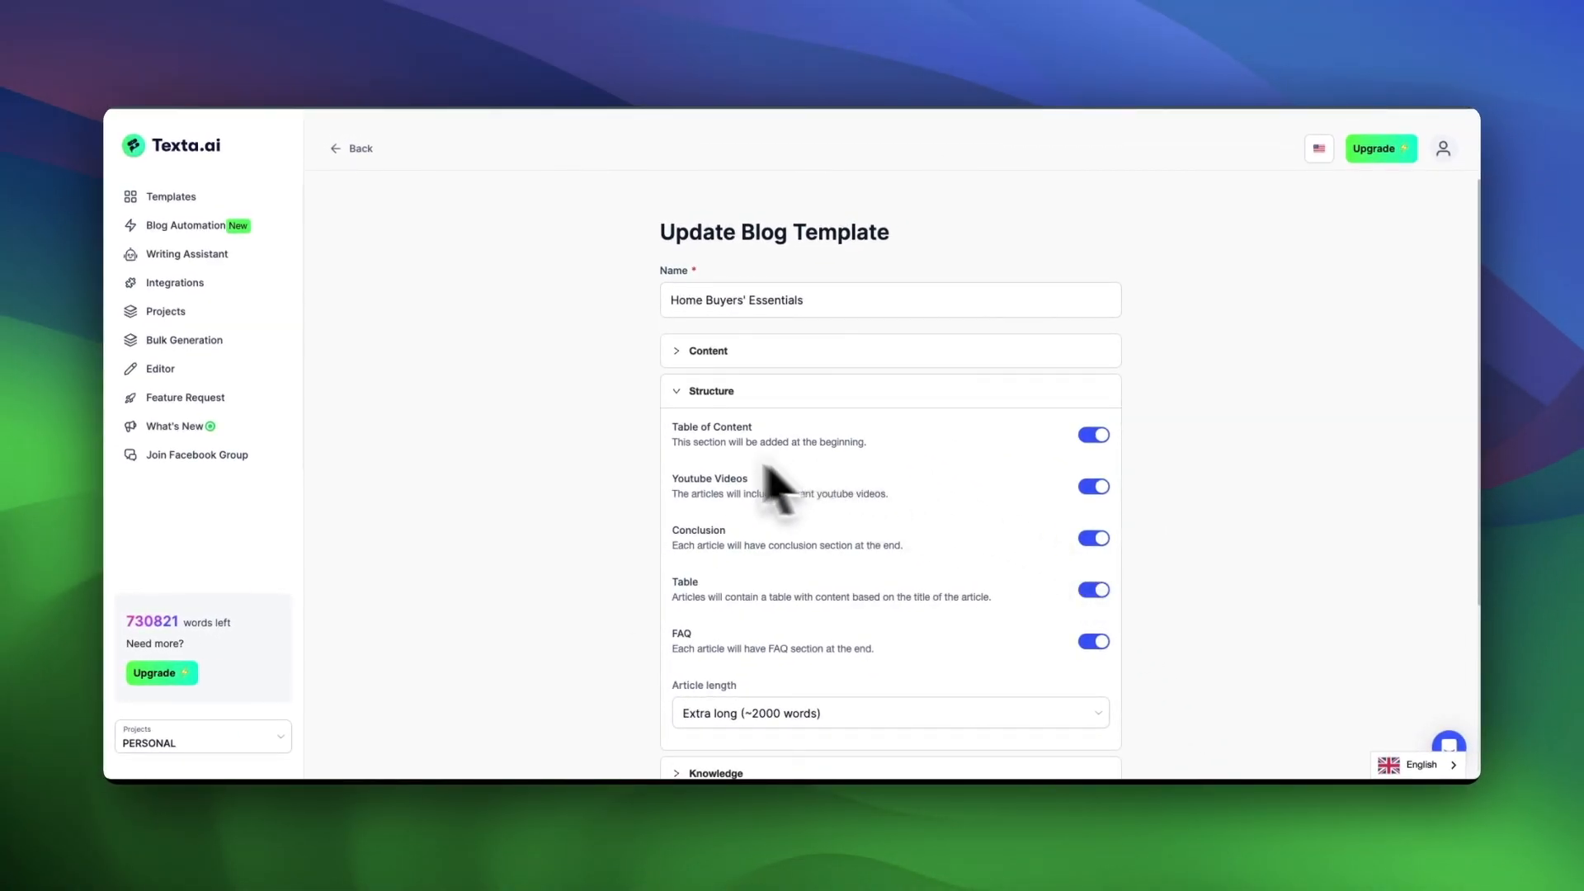
pyautogui.scroll(-1, 1201, 780)
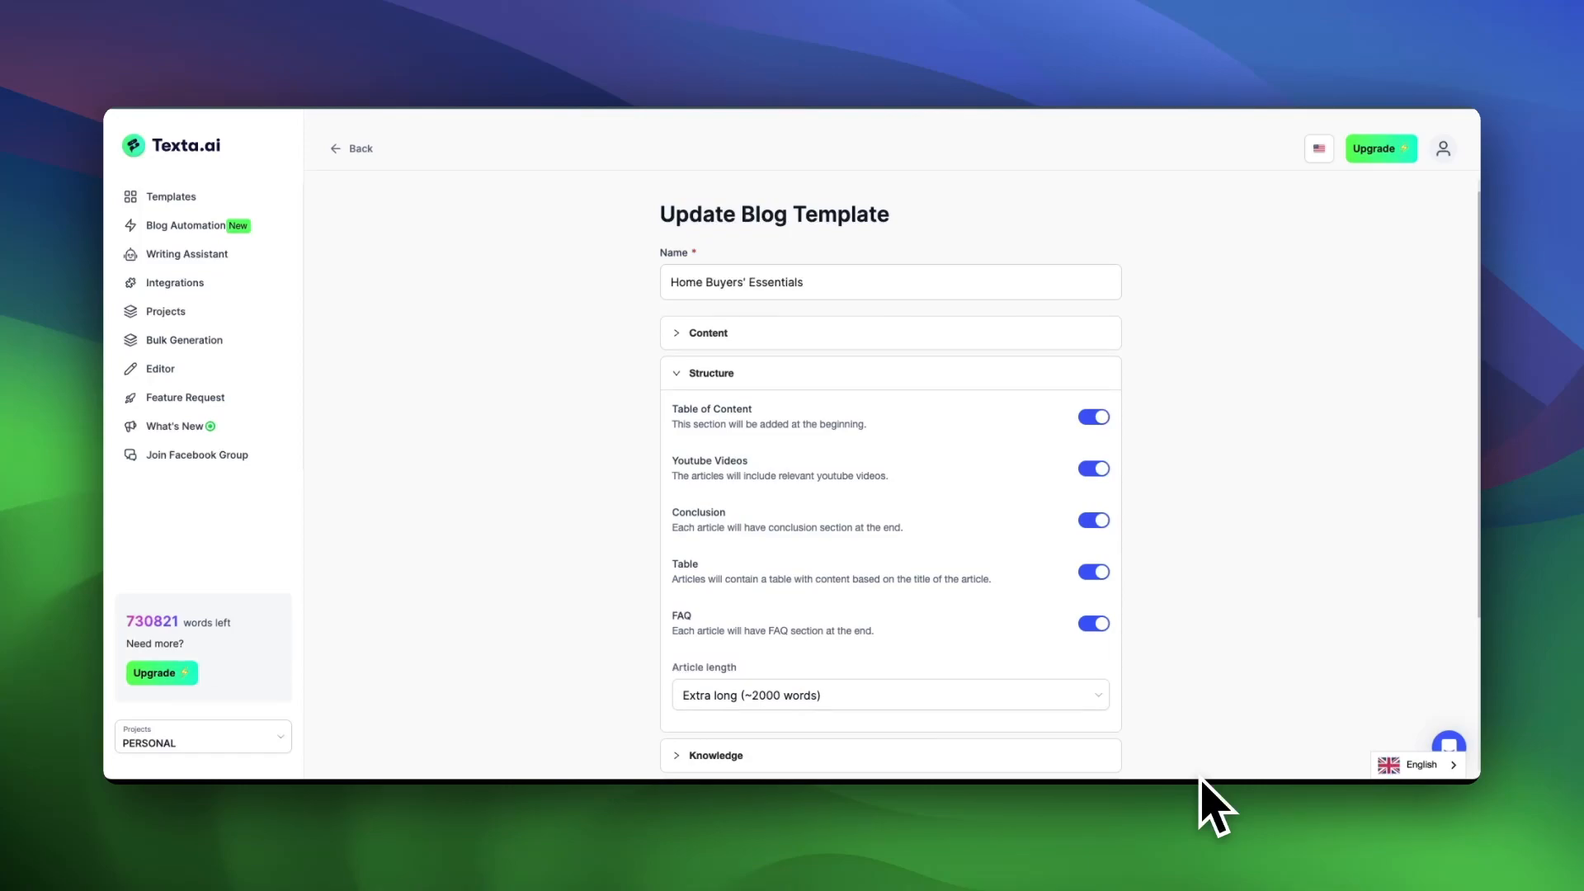
# Step: Show the published article "How to Set a Budget for Buying Your First Home" beside the template and examine its table of contents
pyautogui.hotkey('ctrl', 'alt', 'Left')
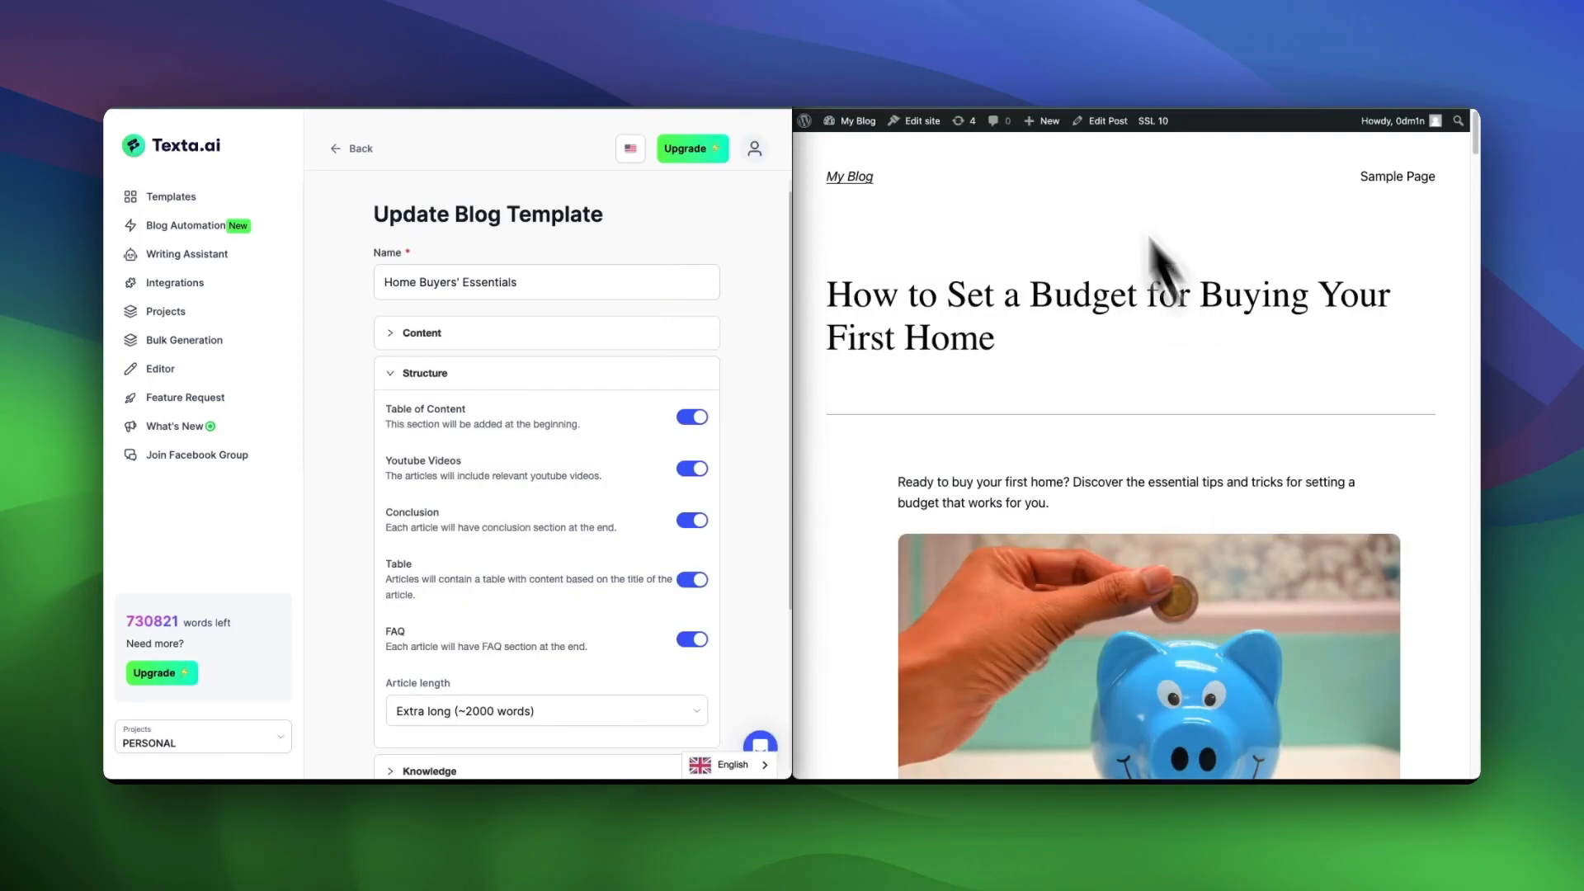
pyautogui.scroll(-1, 943, 578)
pyautogui.scroll(-10, 957, 611)
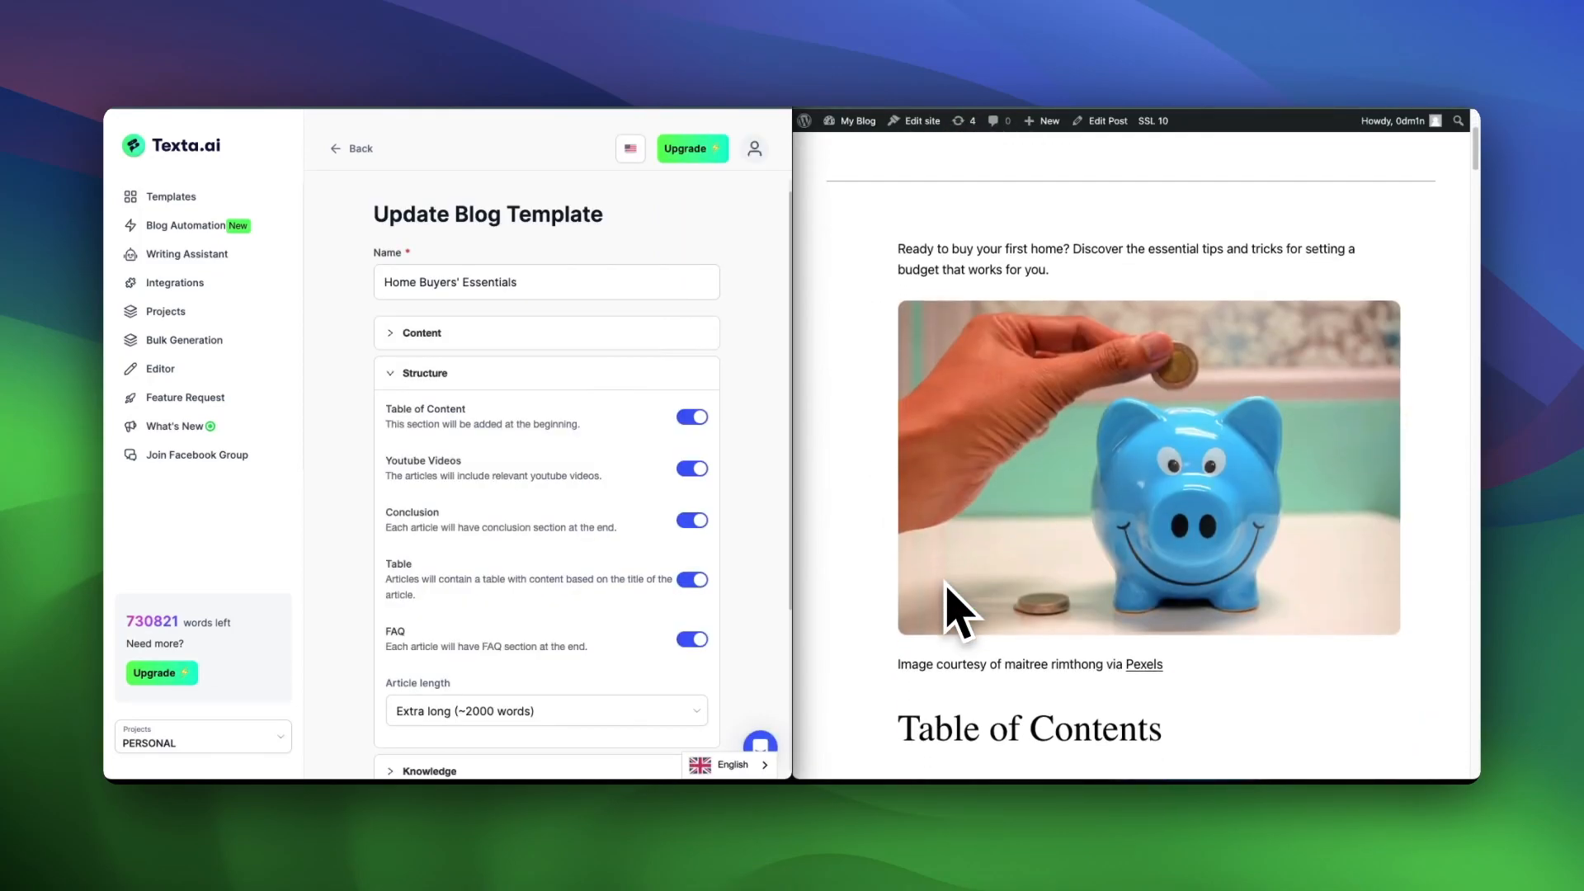
pyautogui.scroll(-5, 947, 589)
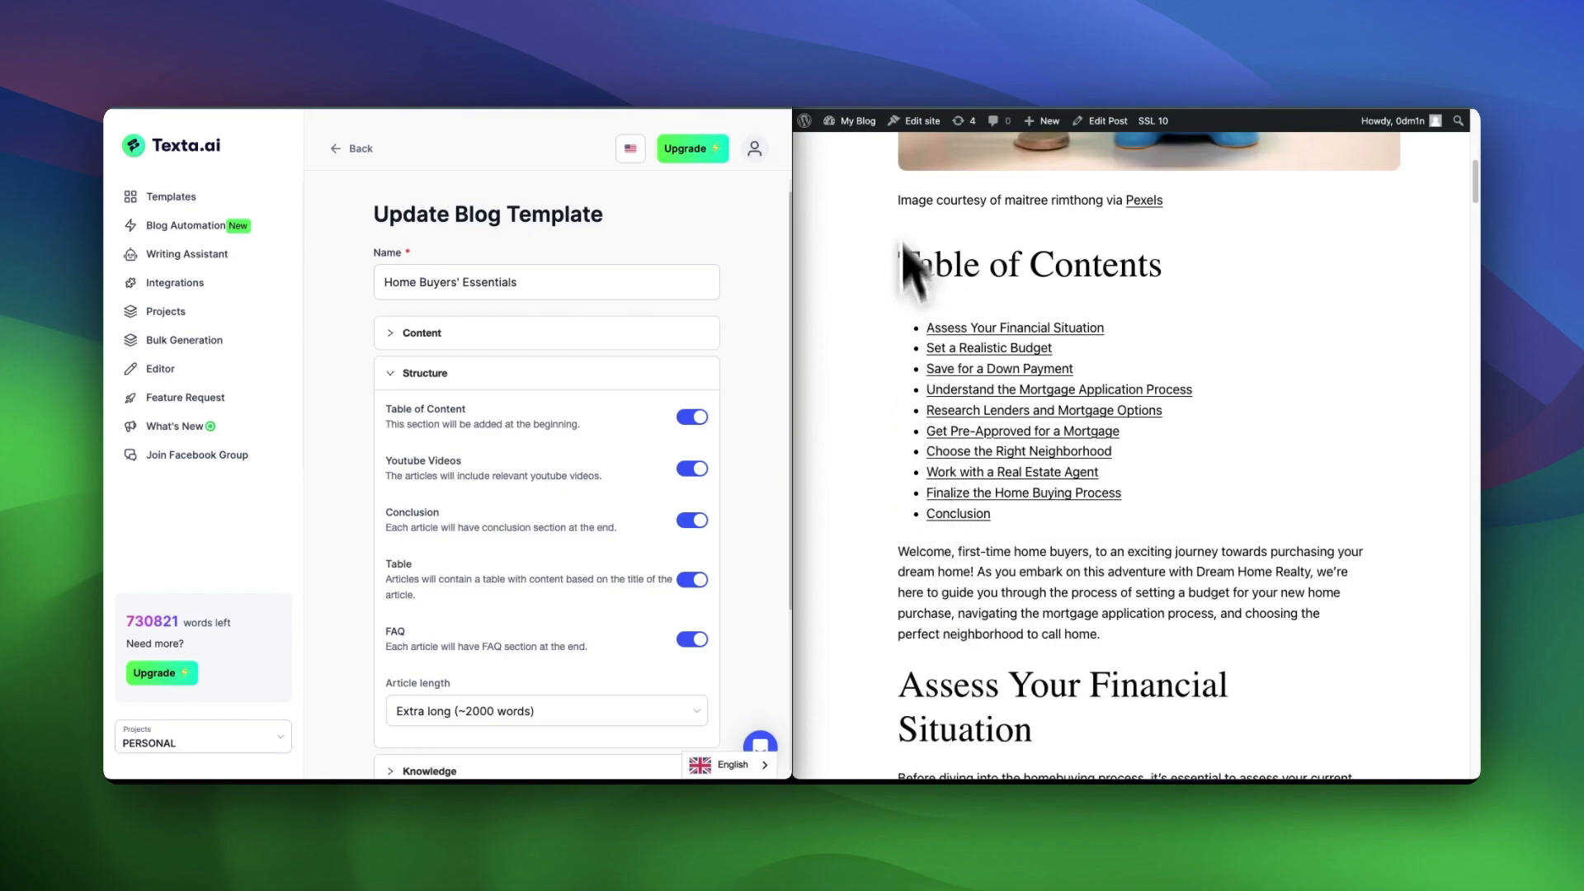
pyautogui.moveTo(901, 248); pyautogui.dragTo(1098, 656)
pyautogui.click(1095, 658)
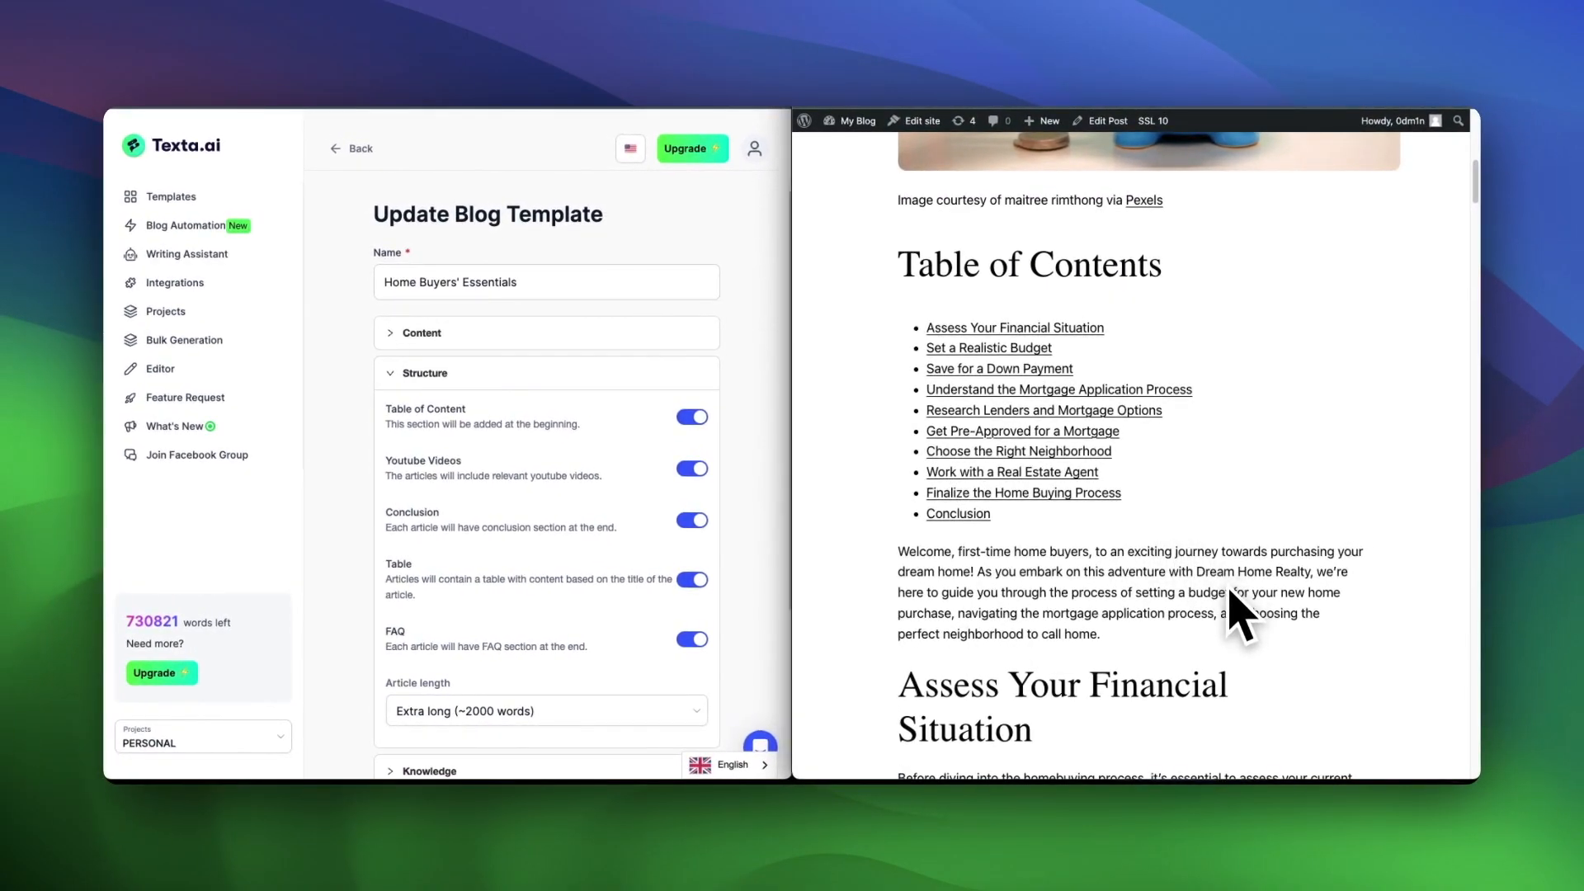
# Step: Follow the "Research Lenders and Mortgage Options" entry from the article's table of contents to its section and return to the contents list
pyautogui.scroll(-1, 1230, 589)
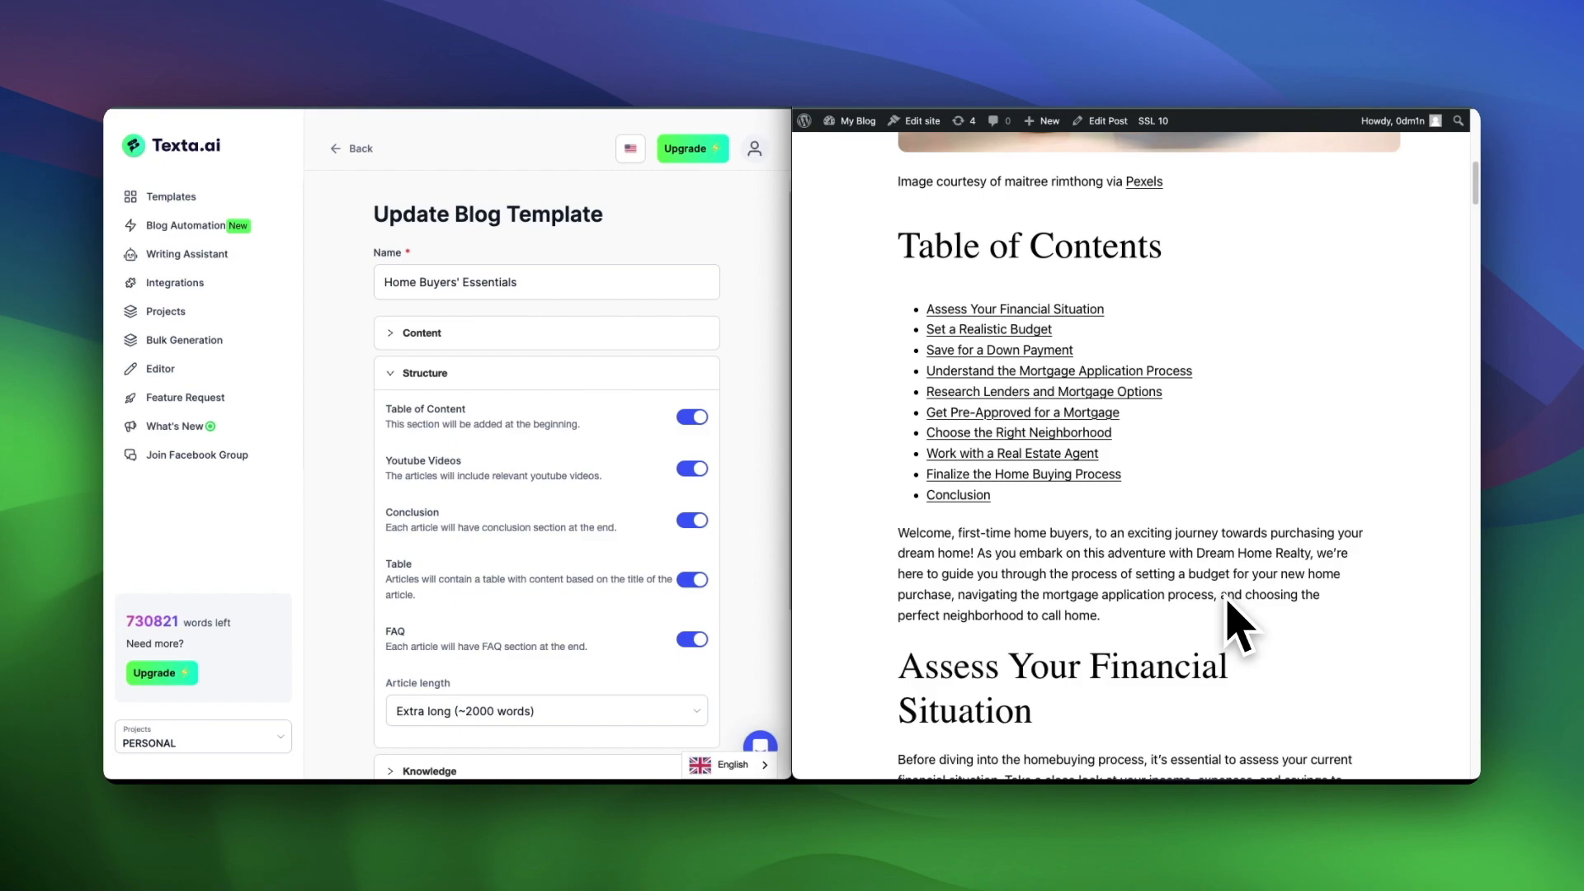
pyautogui.click(1095, 393)
pyautogui.scroll(-2, 1095, 389)
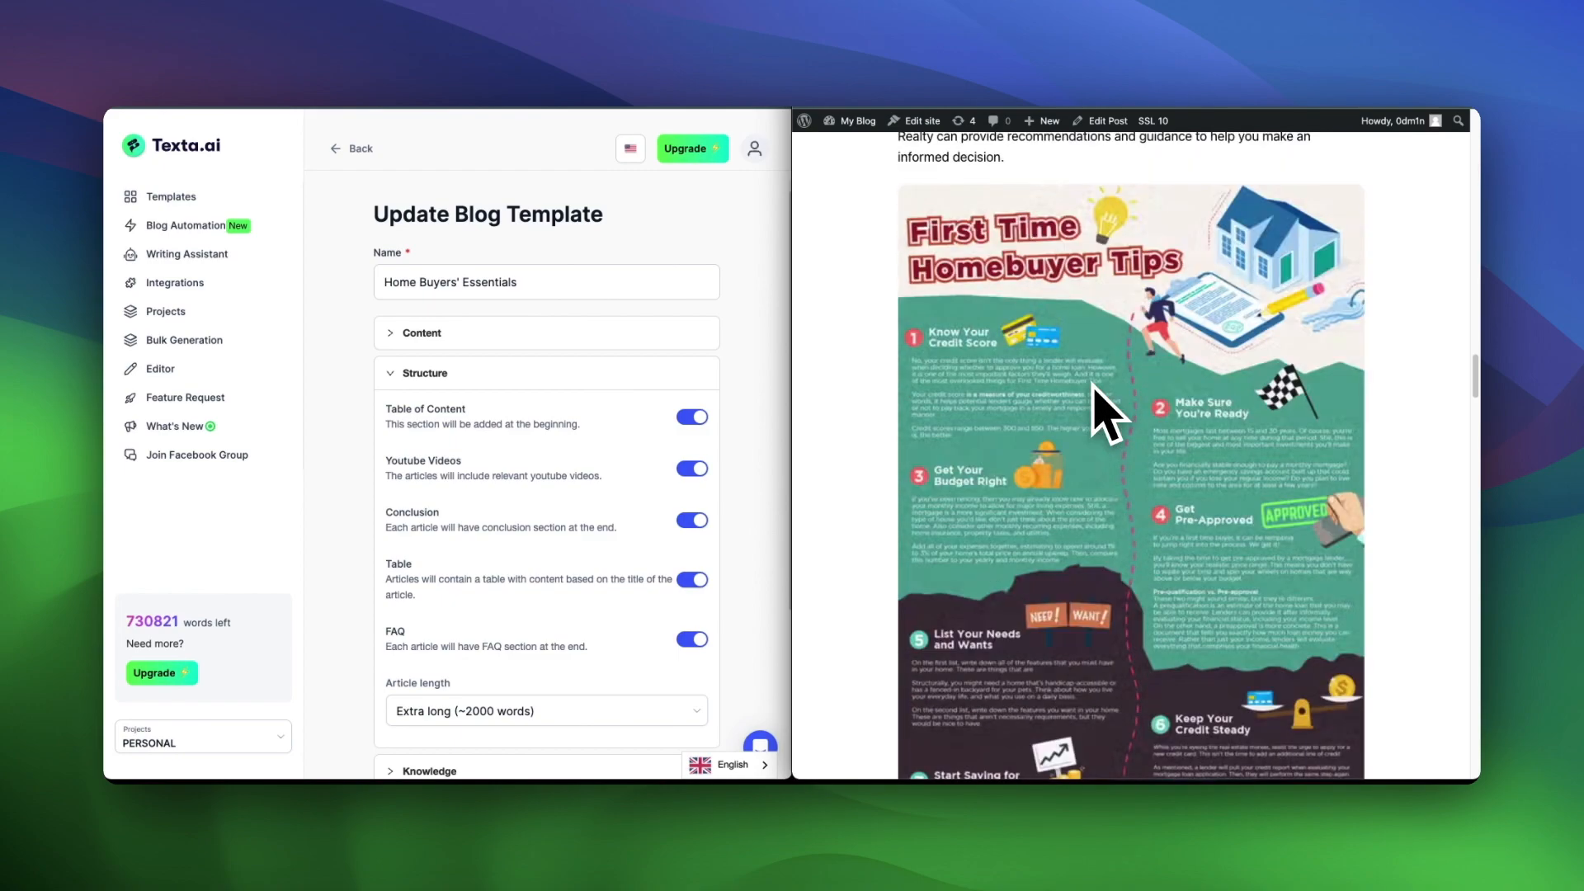
pyautogui.scroll(20, 1094, 390)
pyautogui.scroll(8, 1095, 389)
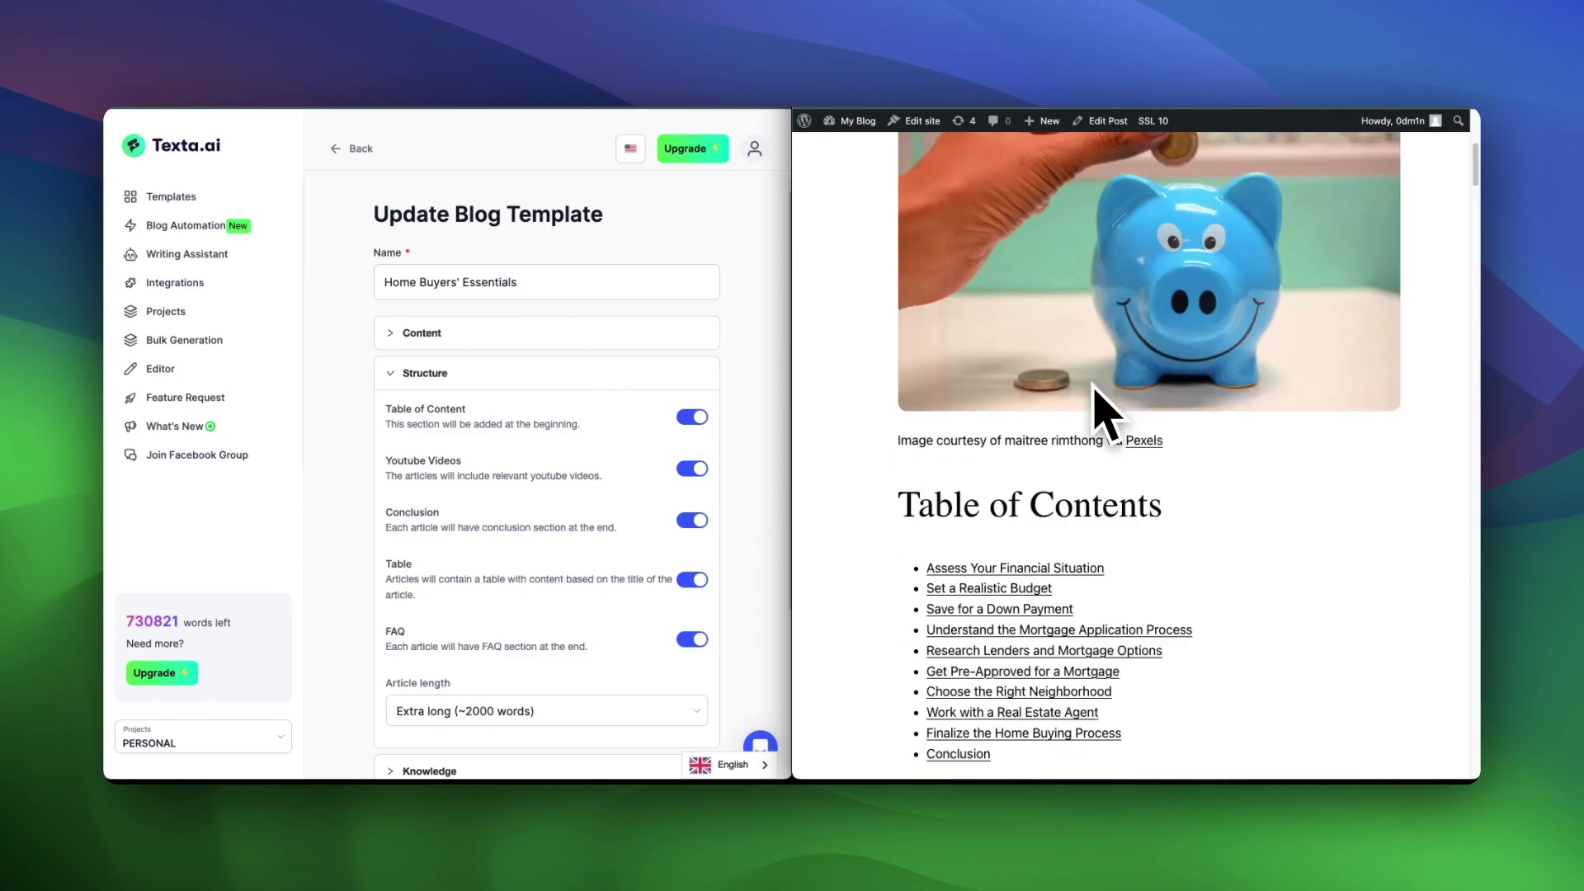
# Step: Examine the YouTube videos, images and step-by-step table embedded in the article's sections
pyautogui.scroll(-2, 1098, 407)
pyautogui.scroll(-10, 1039, 669)
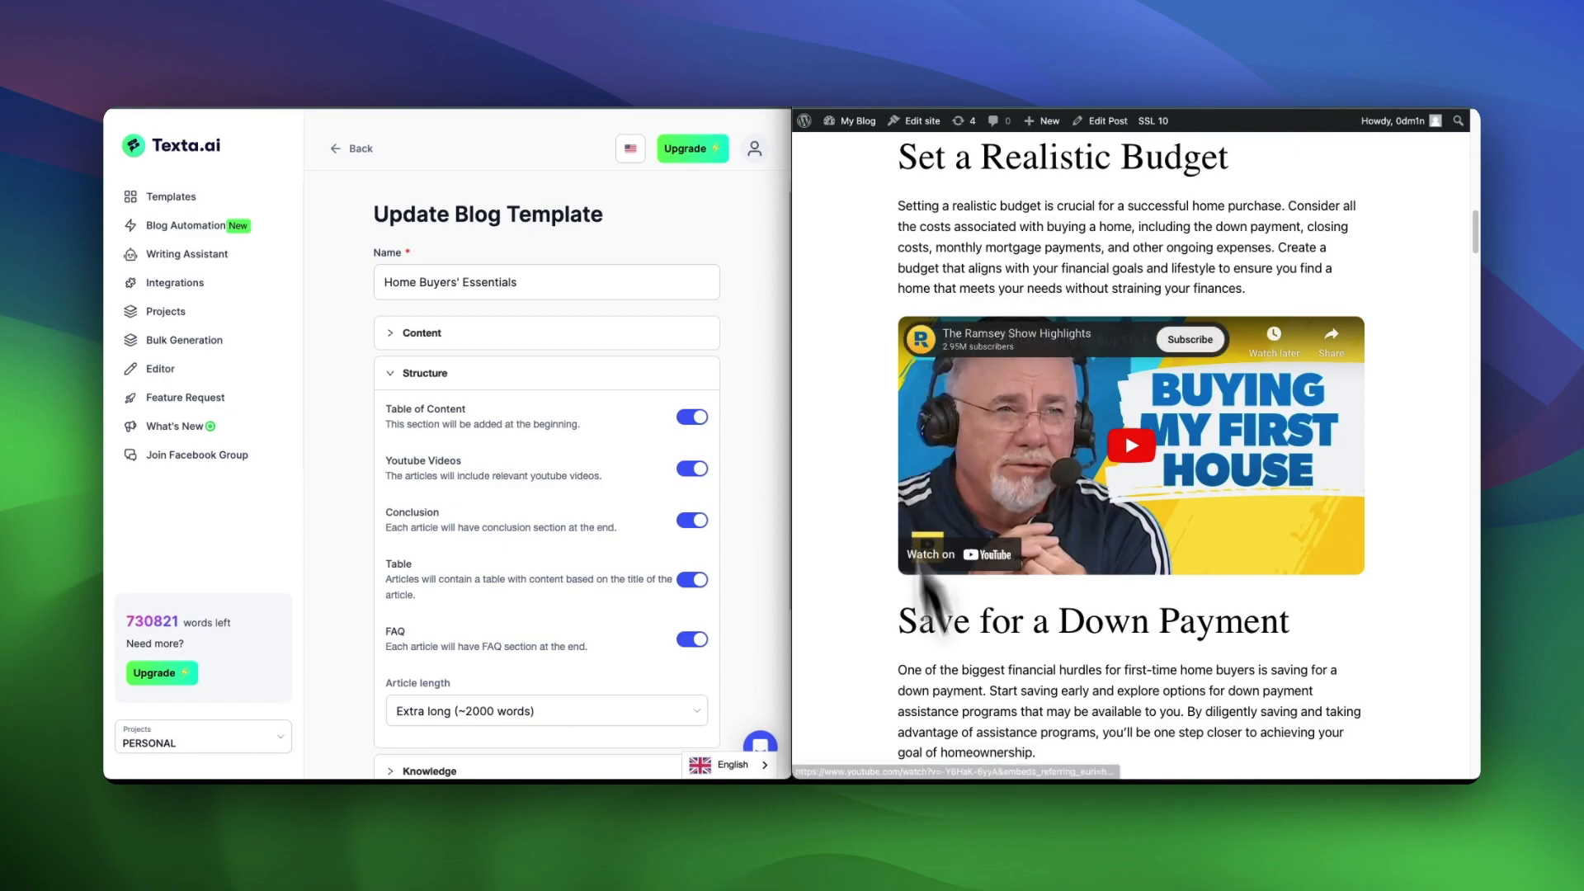
pyautogui.scroll(-1, 871, 709)
pyautogui.scroll(-15, 866, 771)
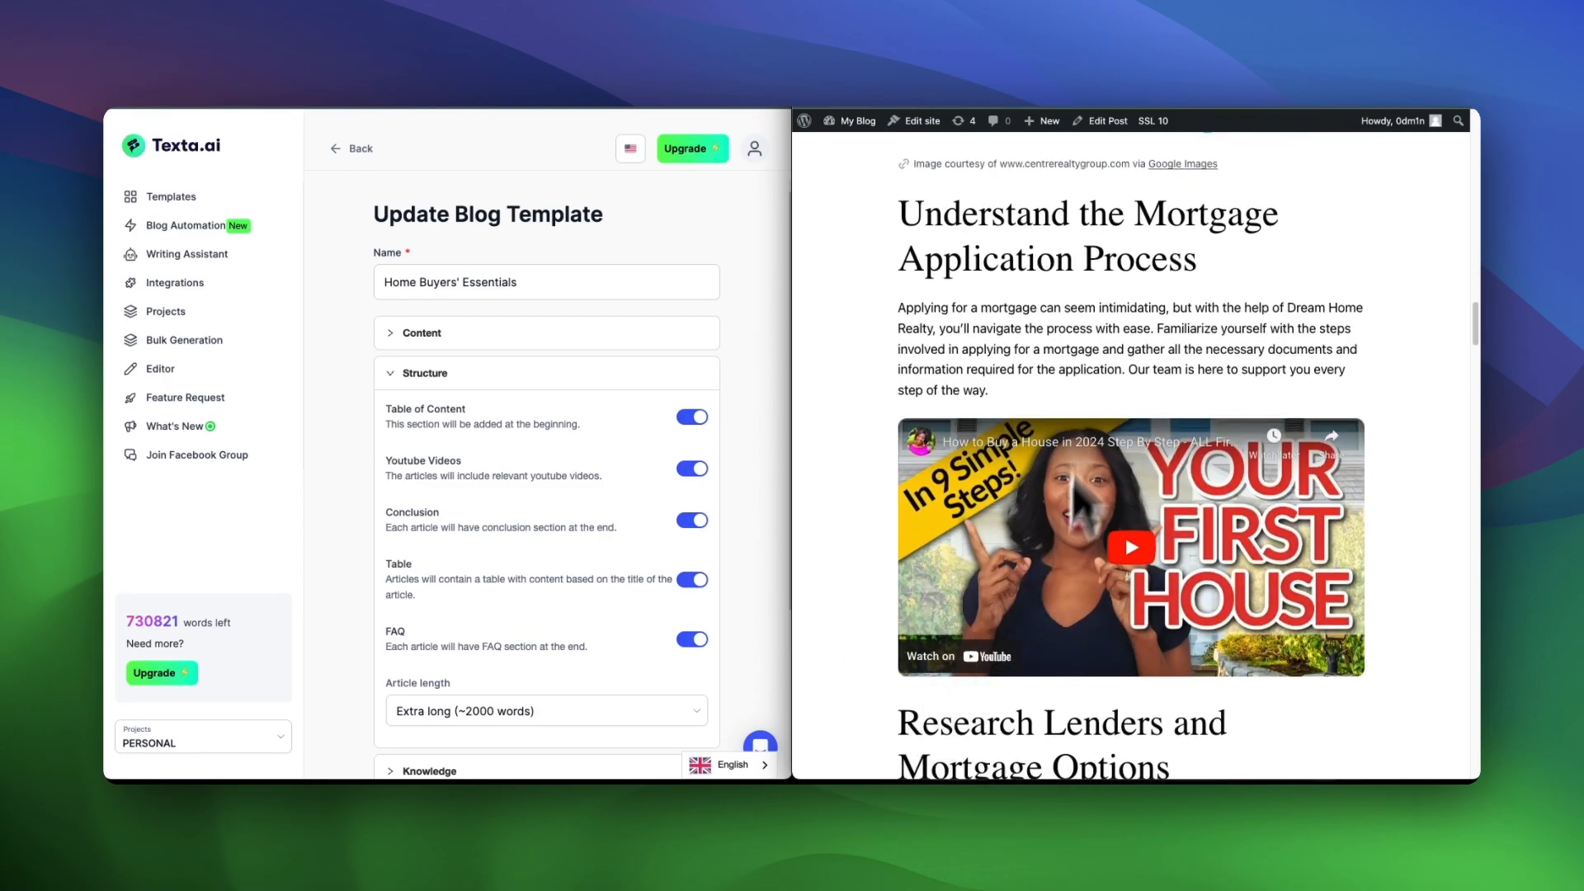
pyautogui.scroll(-20, 991, 710)
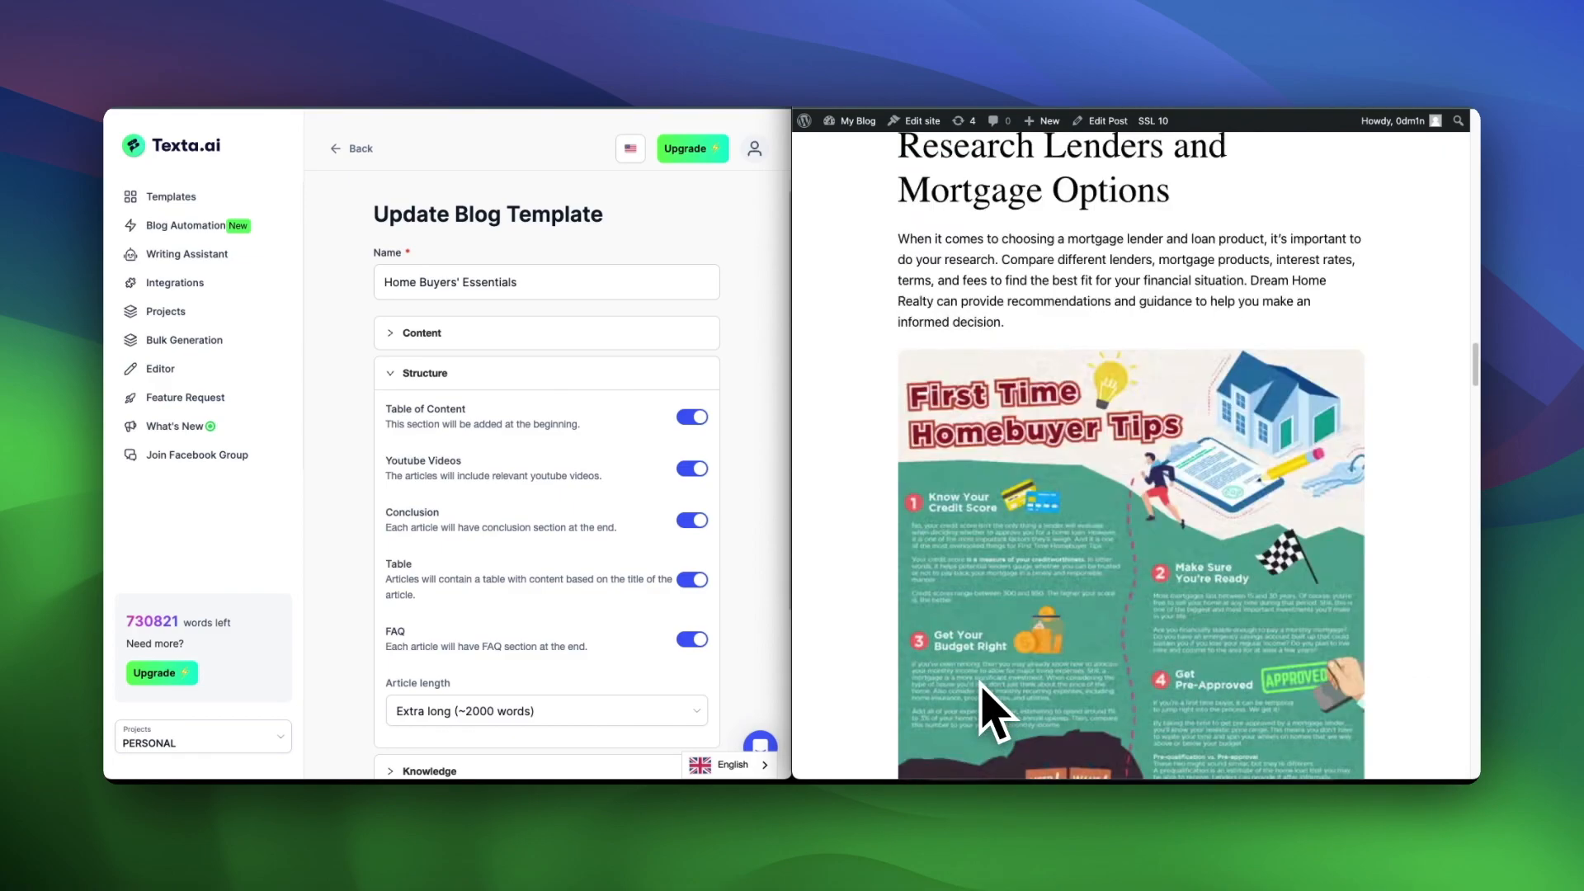
pyautogui.scroll(-9, 984, 693)
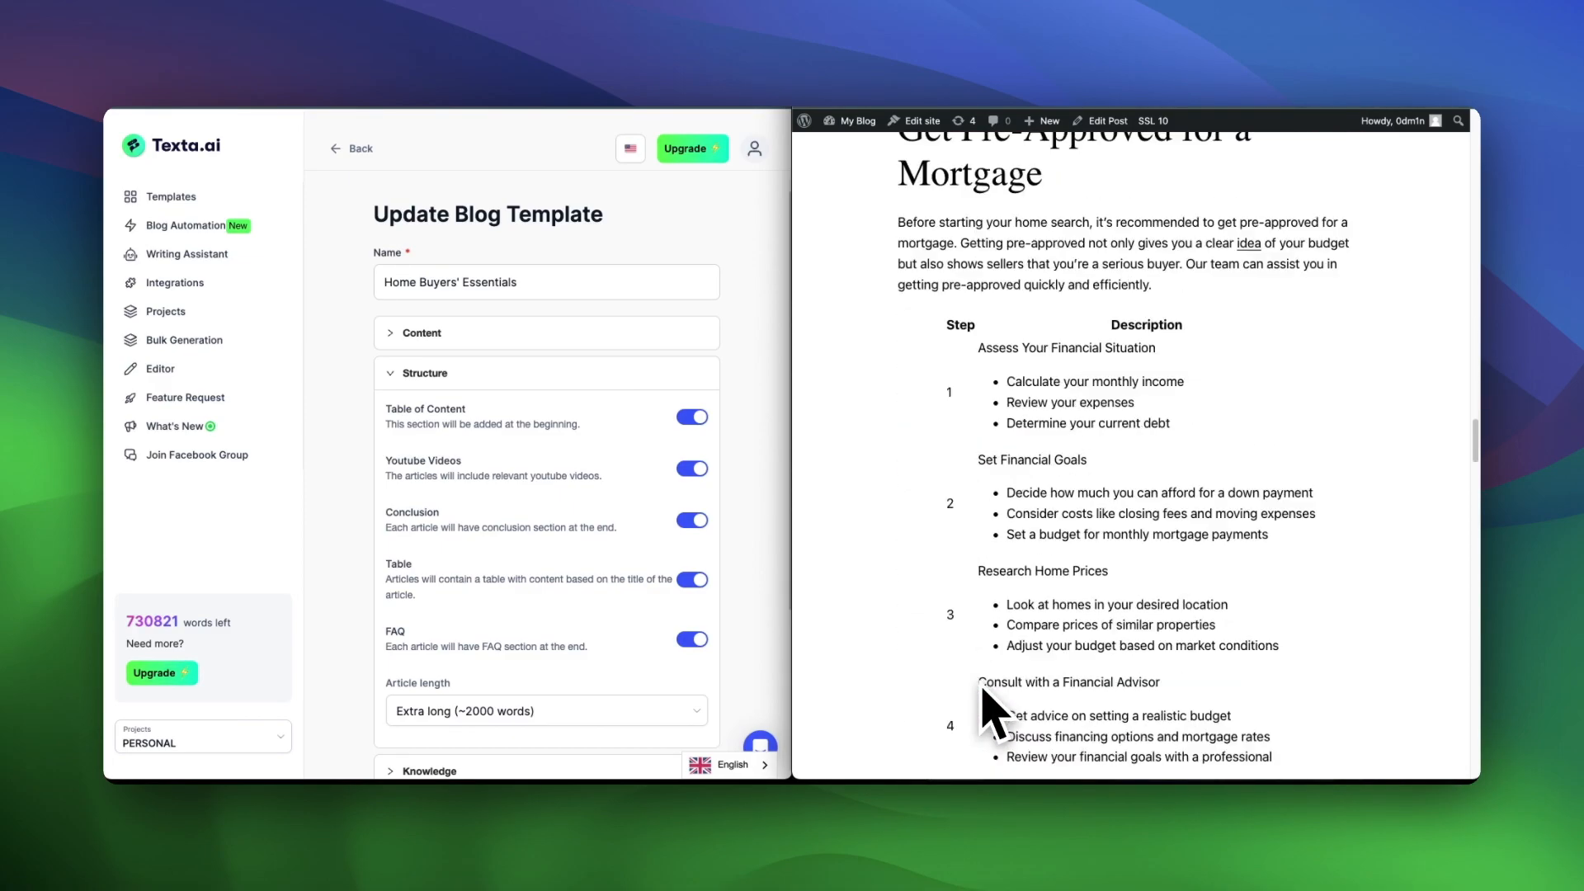
pyautogui.scroll(-2, 1023, 652)
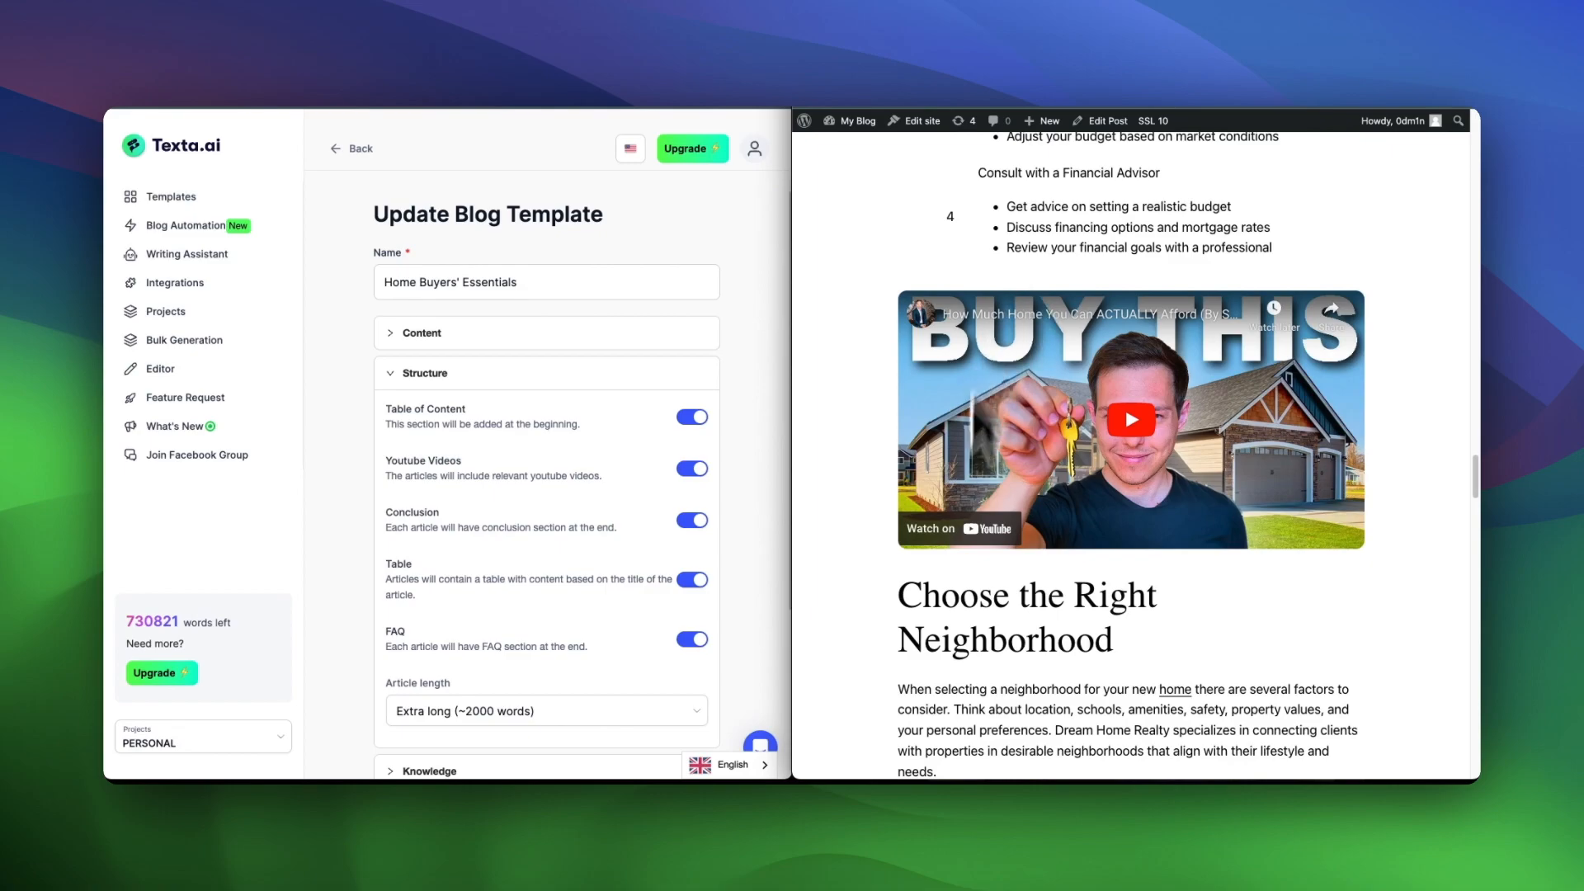
pyautogui.scroll(-12, 972, 634)
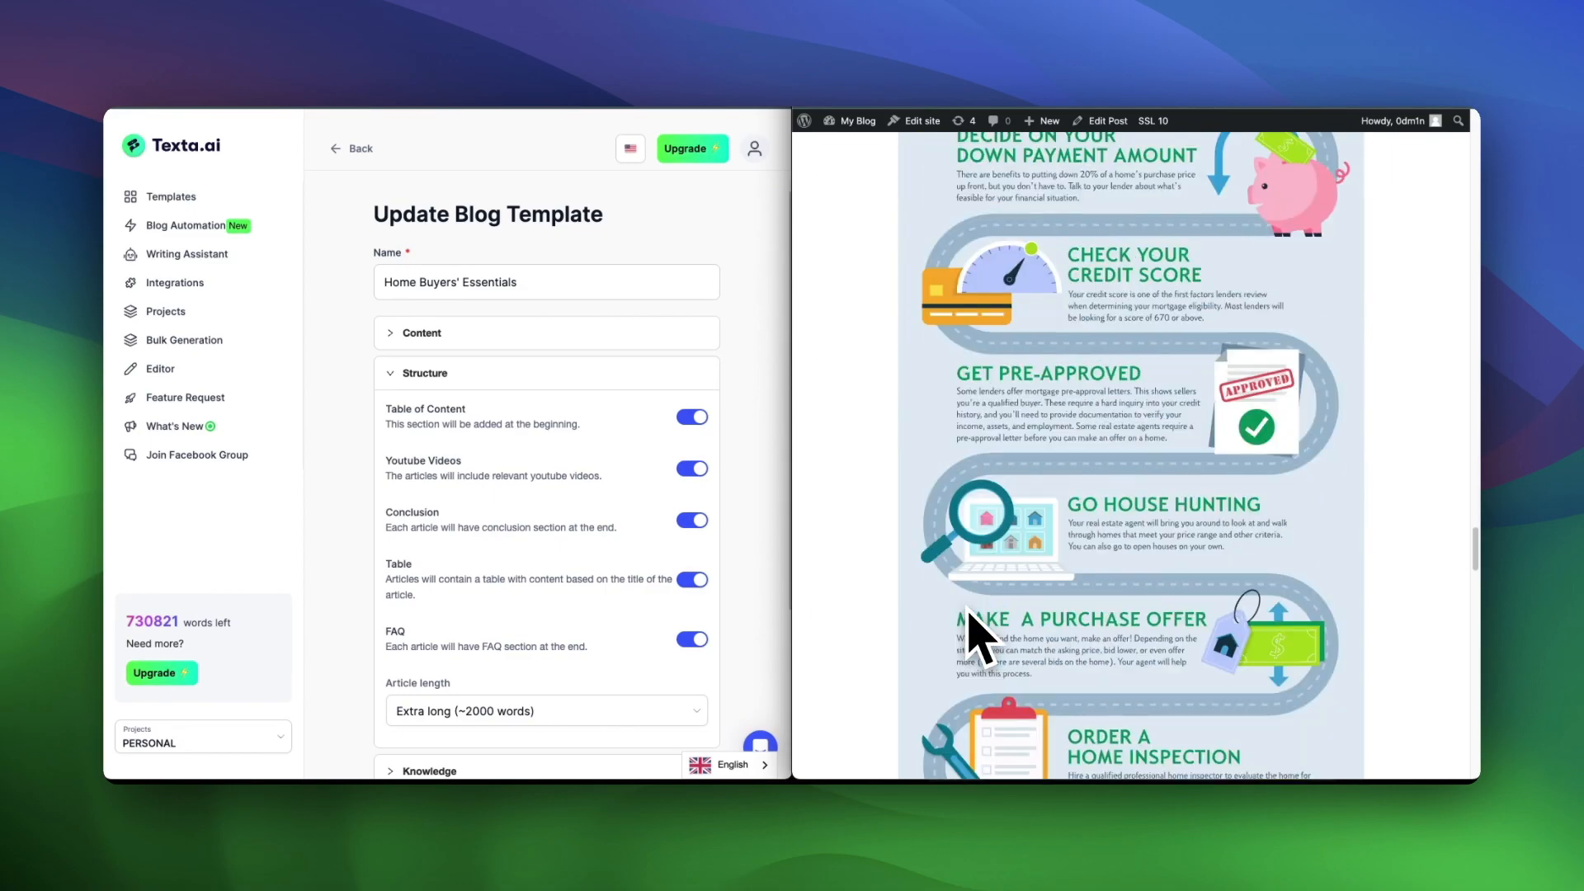
pyautogui.scroll(-15, 982, 635)
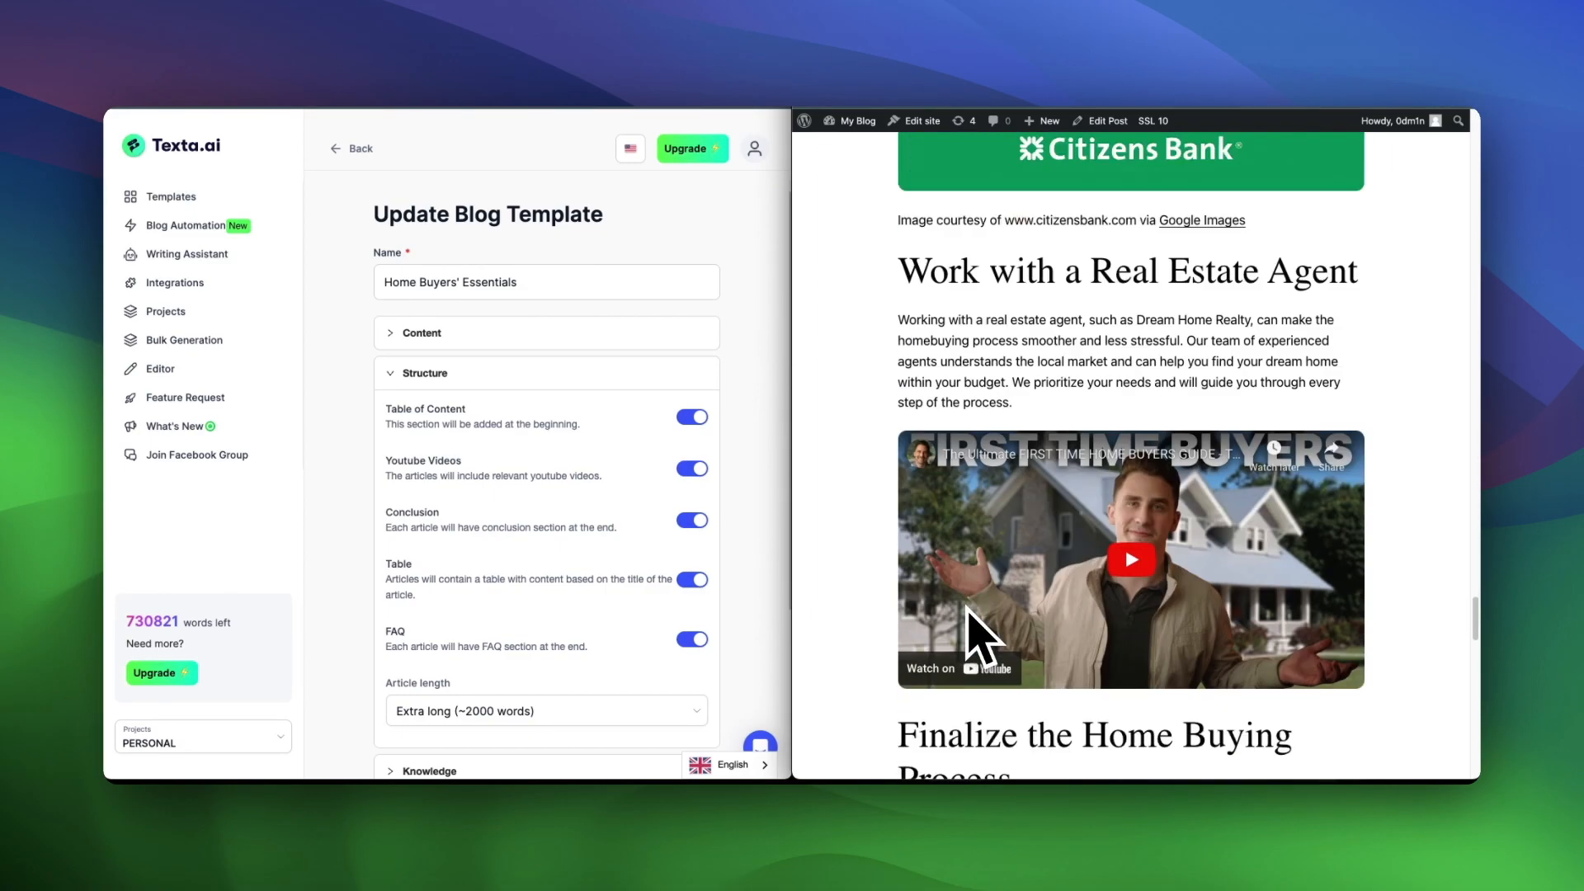
pyautogui.scroll(-2, 978, 635)
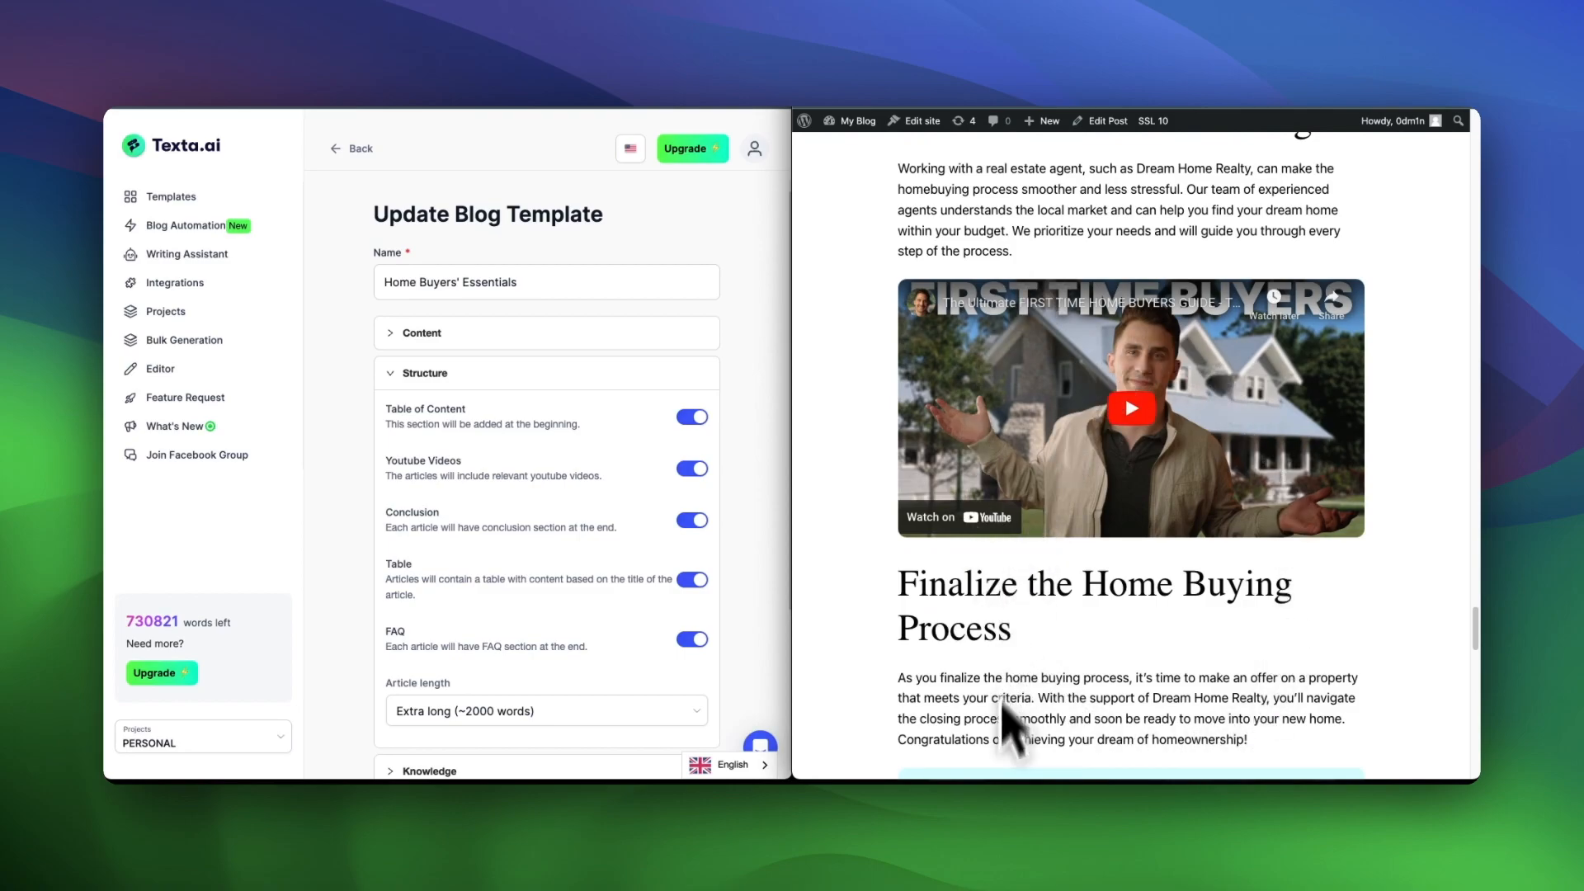
pyautogui.scroll(-15, 1014, 784)
pyautogui.scroll(15, 1000, 763)
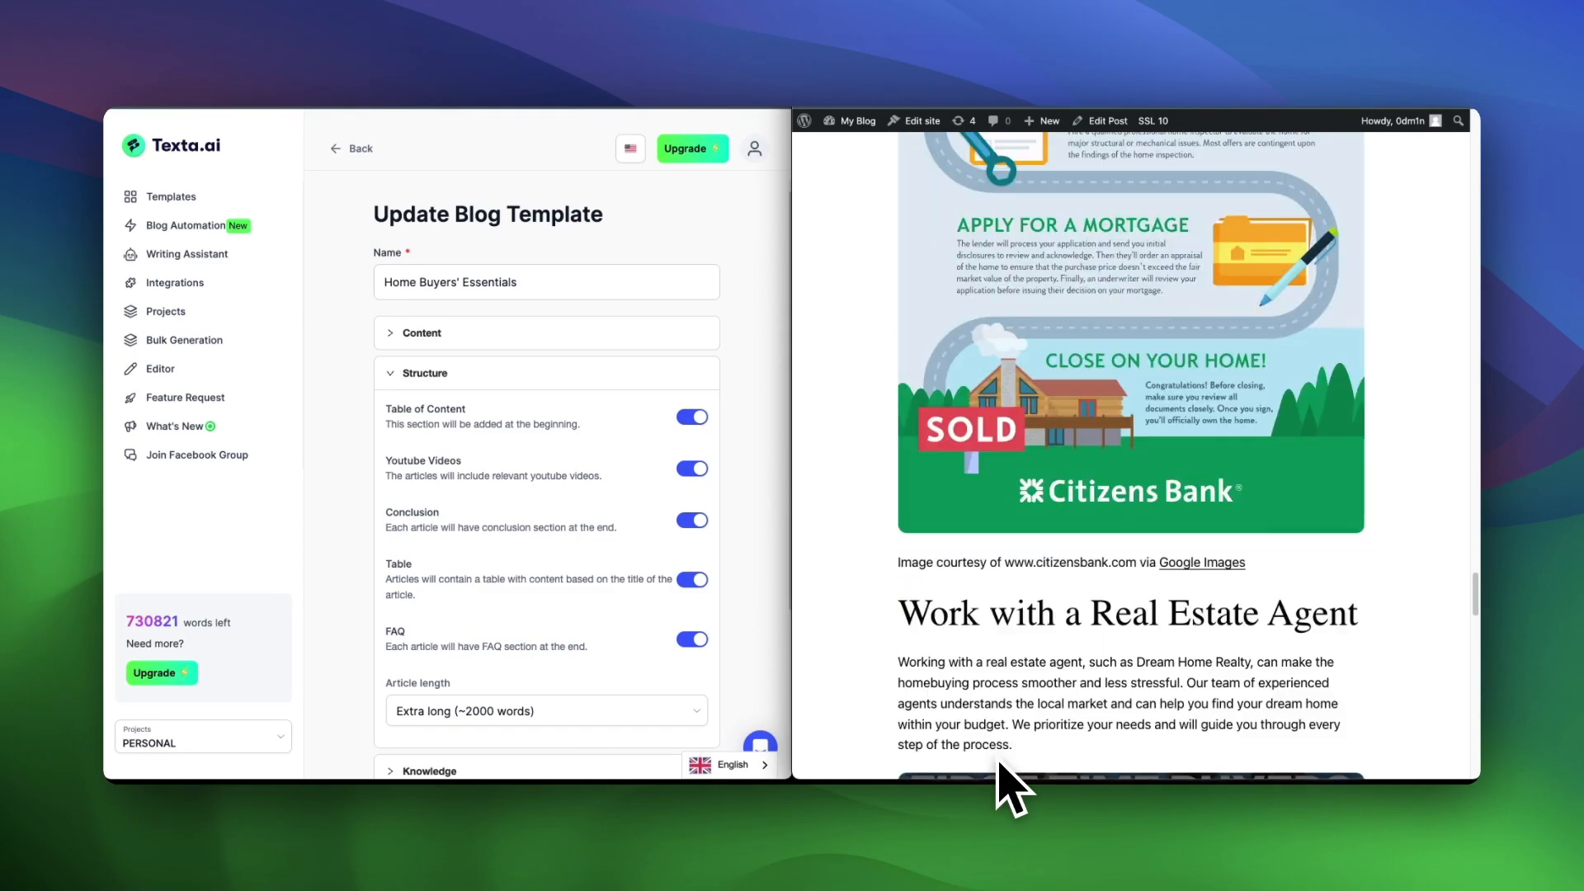
pyautogui.scroll(10, 1014, 788)
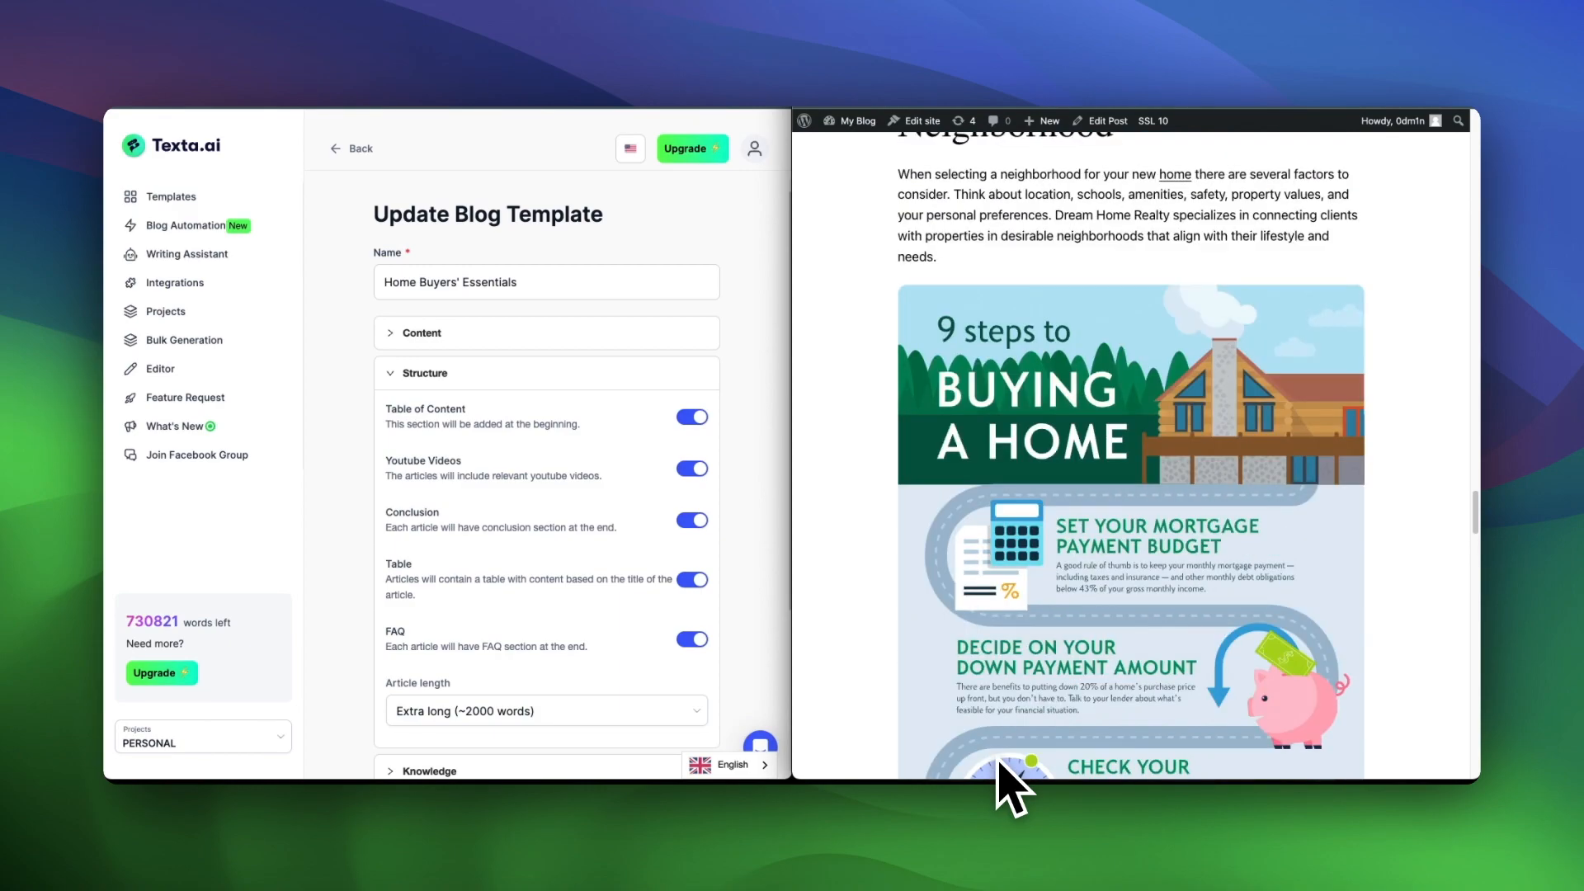
pyautogui.scroll(6, 875, 647)
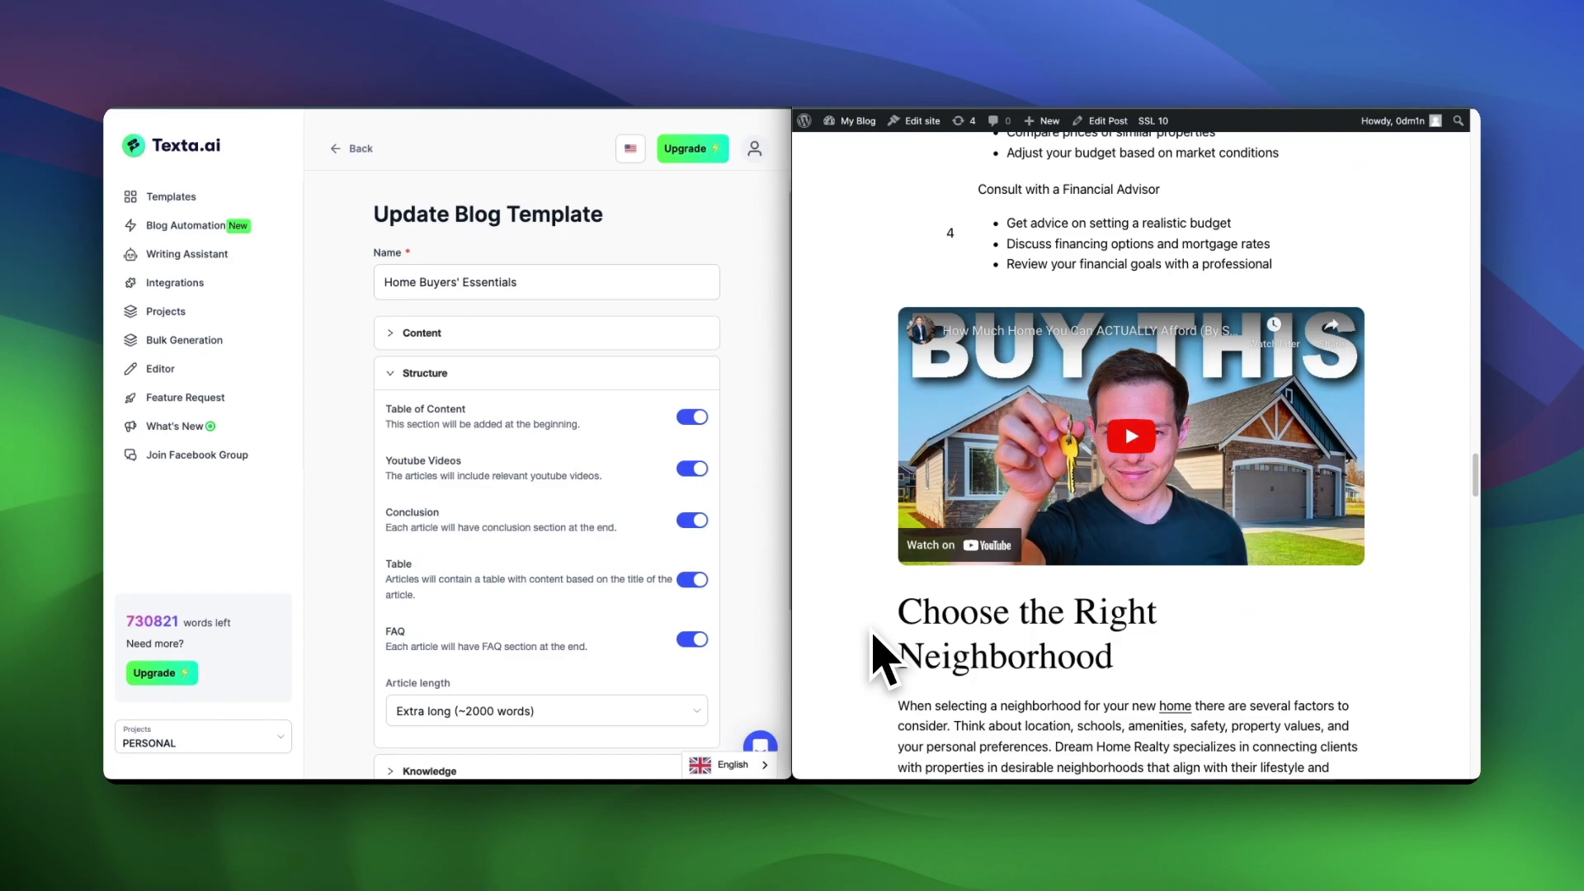
# Step: Go to the end of the article and examine its Conclusion and the question-and-answer section by highlighting their text
pyautogui.scroll(-5, 1100, 693)
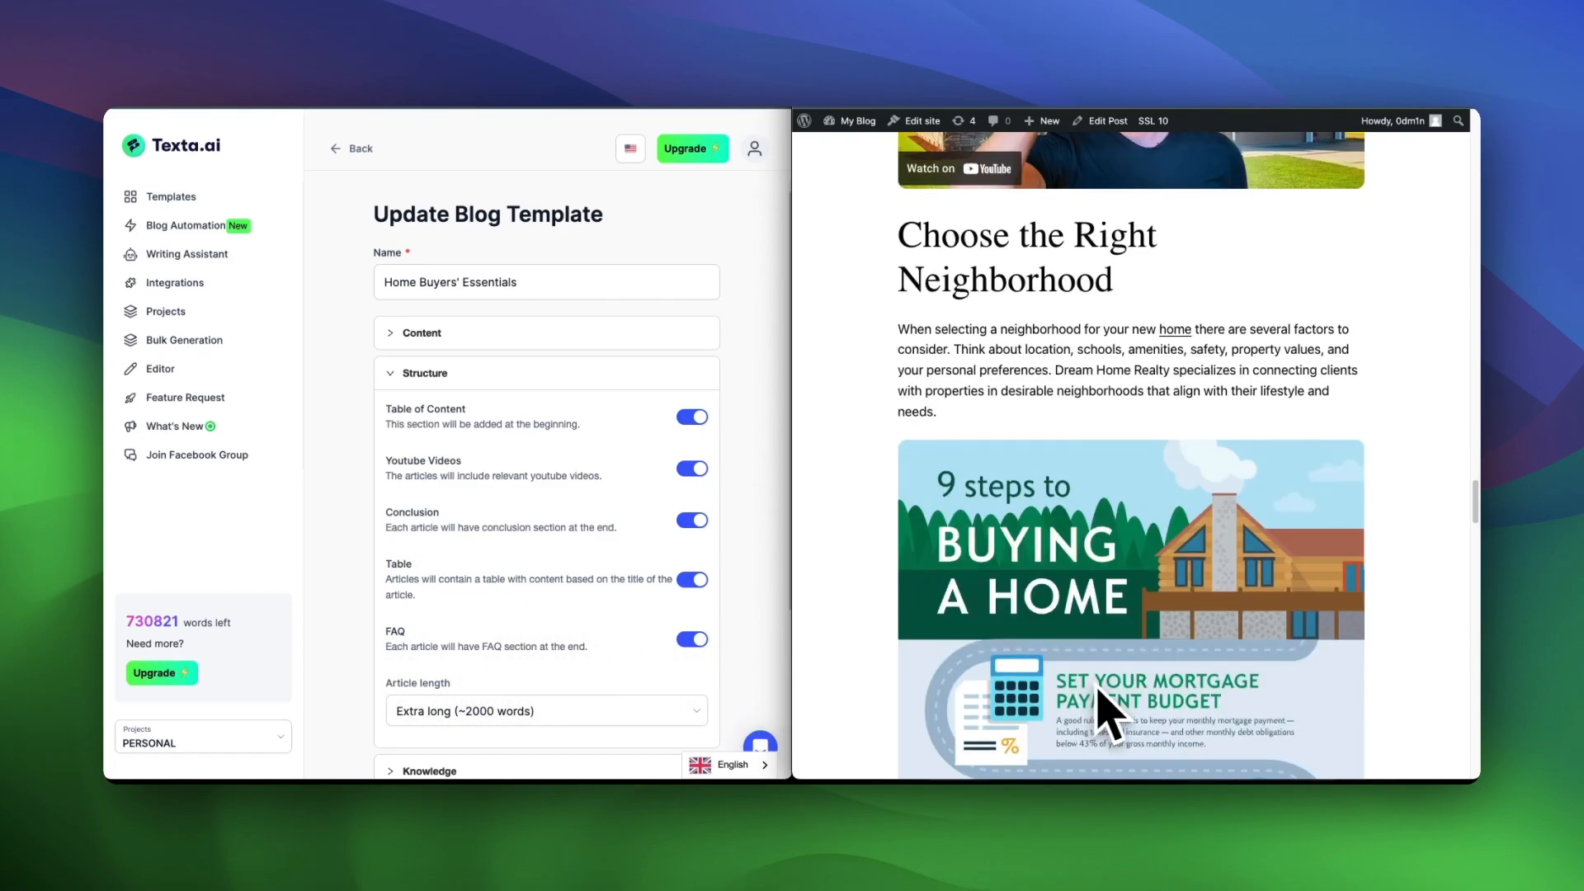
pyautogui.scroll(-10, 1106, 713)
pyautogui.scroll(-20, 1110, 713)
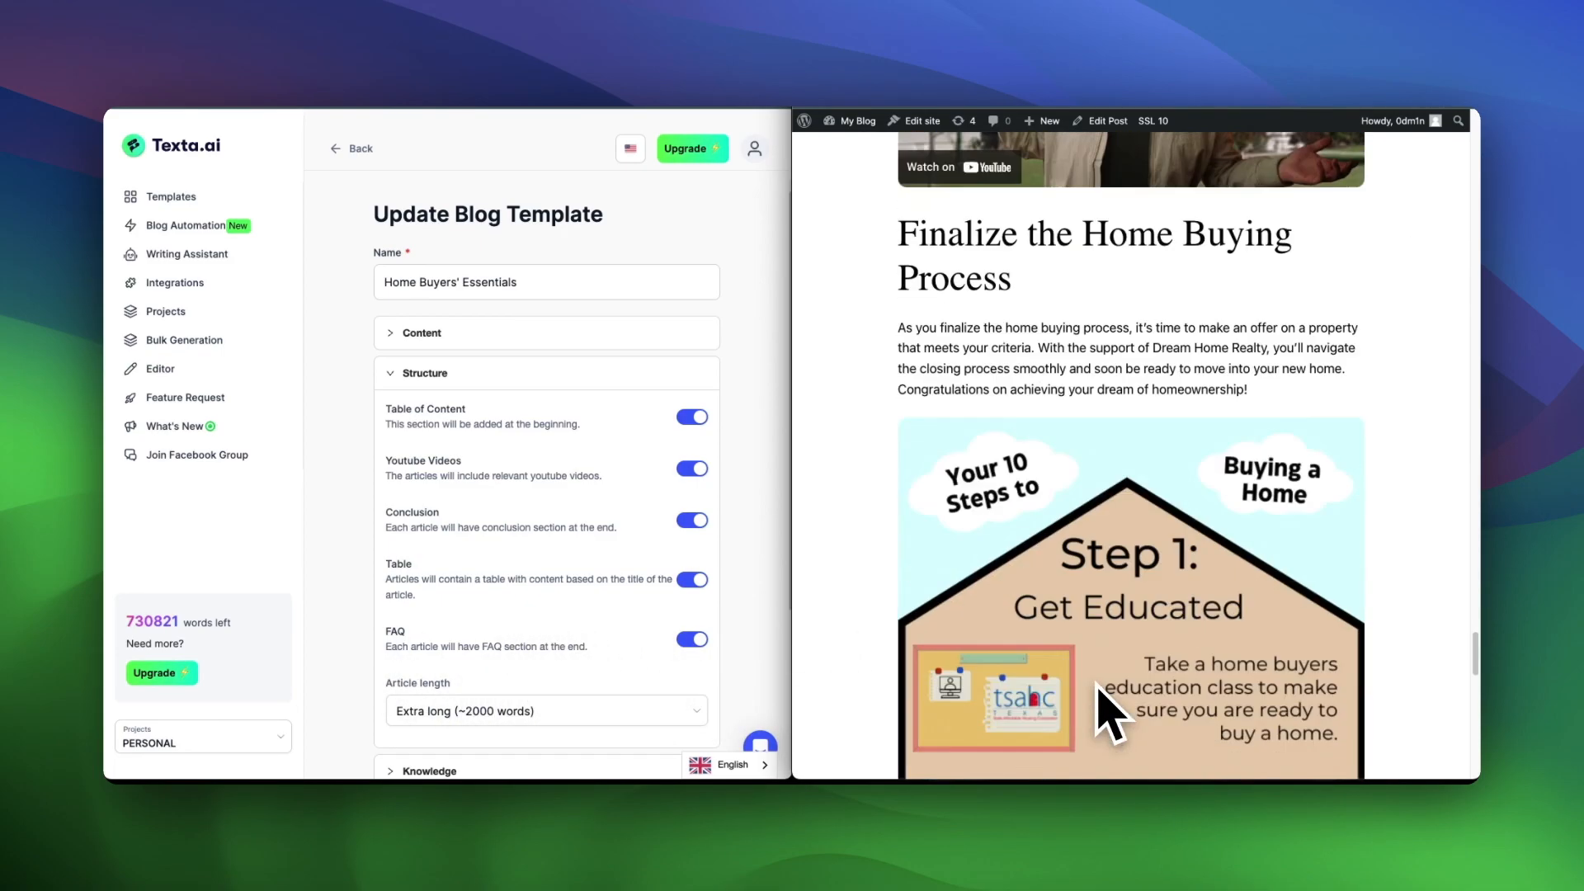
pyautogui.scroll(-4, 1126, 697)
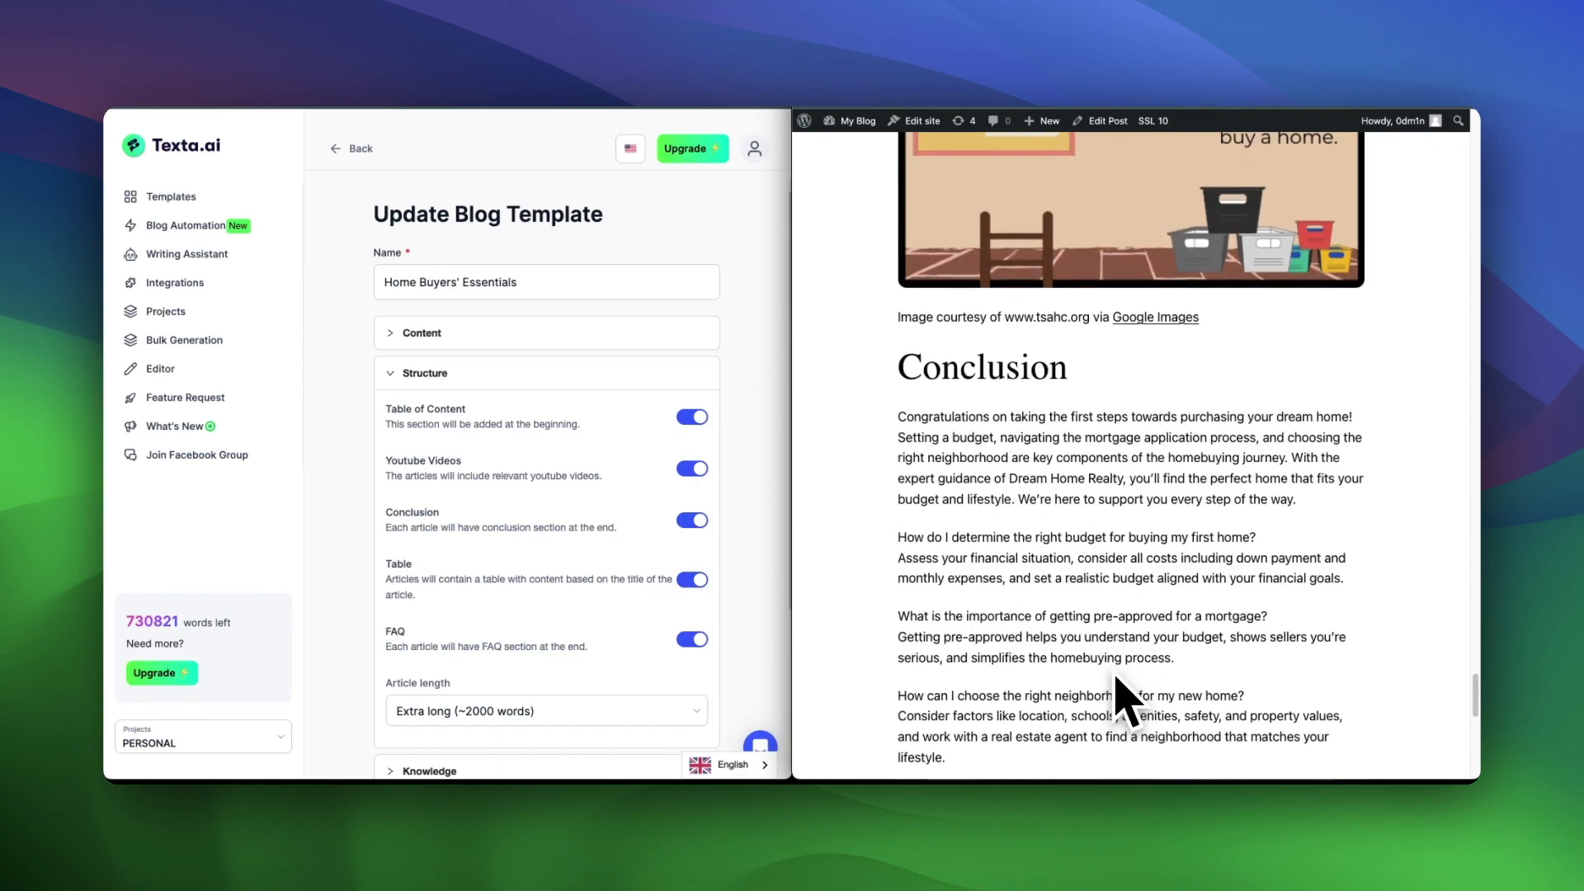
pyautogui.scroll(1, 1115, 673)
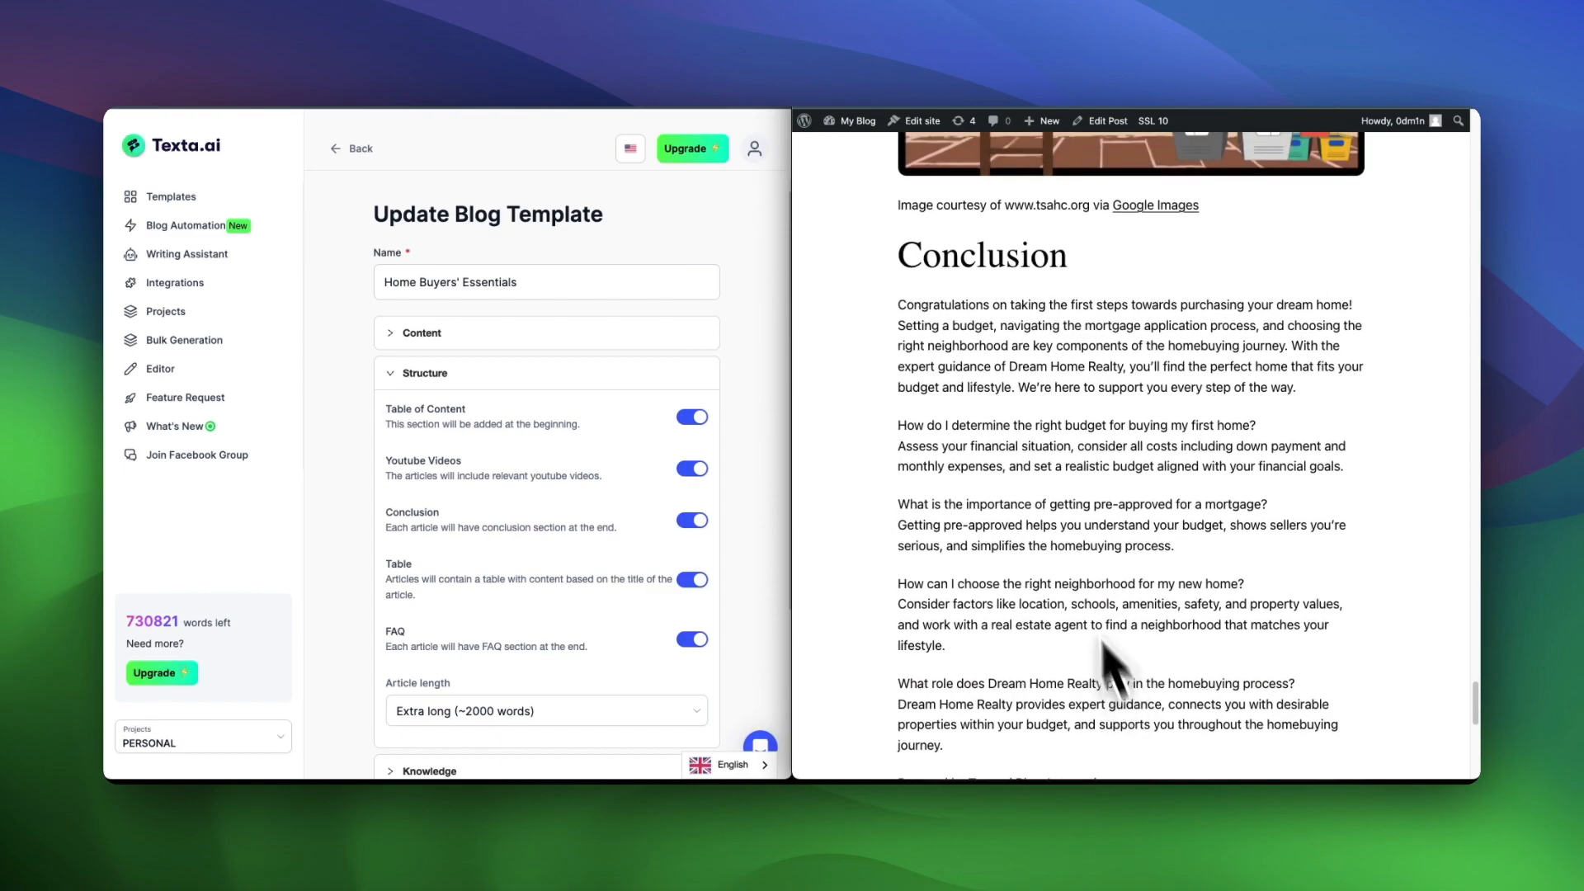
pyautogui.scroll(-1, 920, 277)
pyautogui.moveTo(898, 219); pyautogui.dragTo(1319, 347)
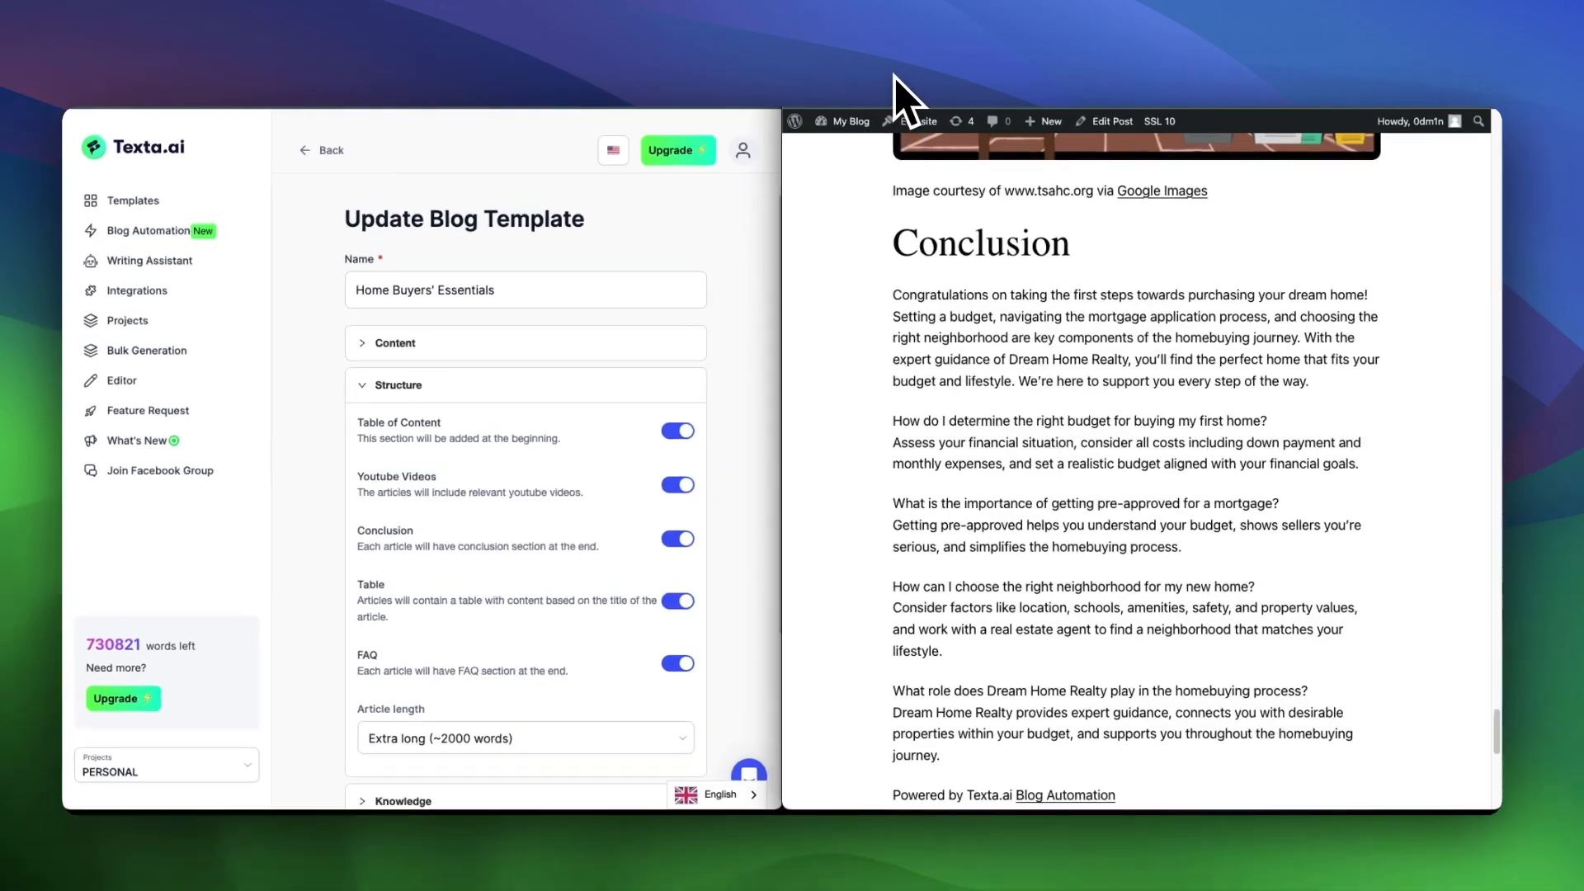
pyautogui.moveTo(1186, 446); pyautogui.dragTo(1255, 733)
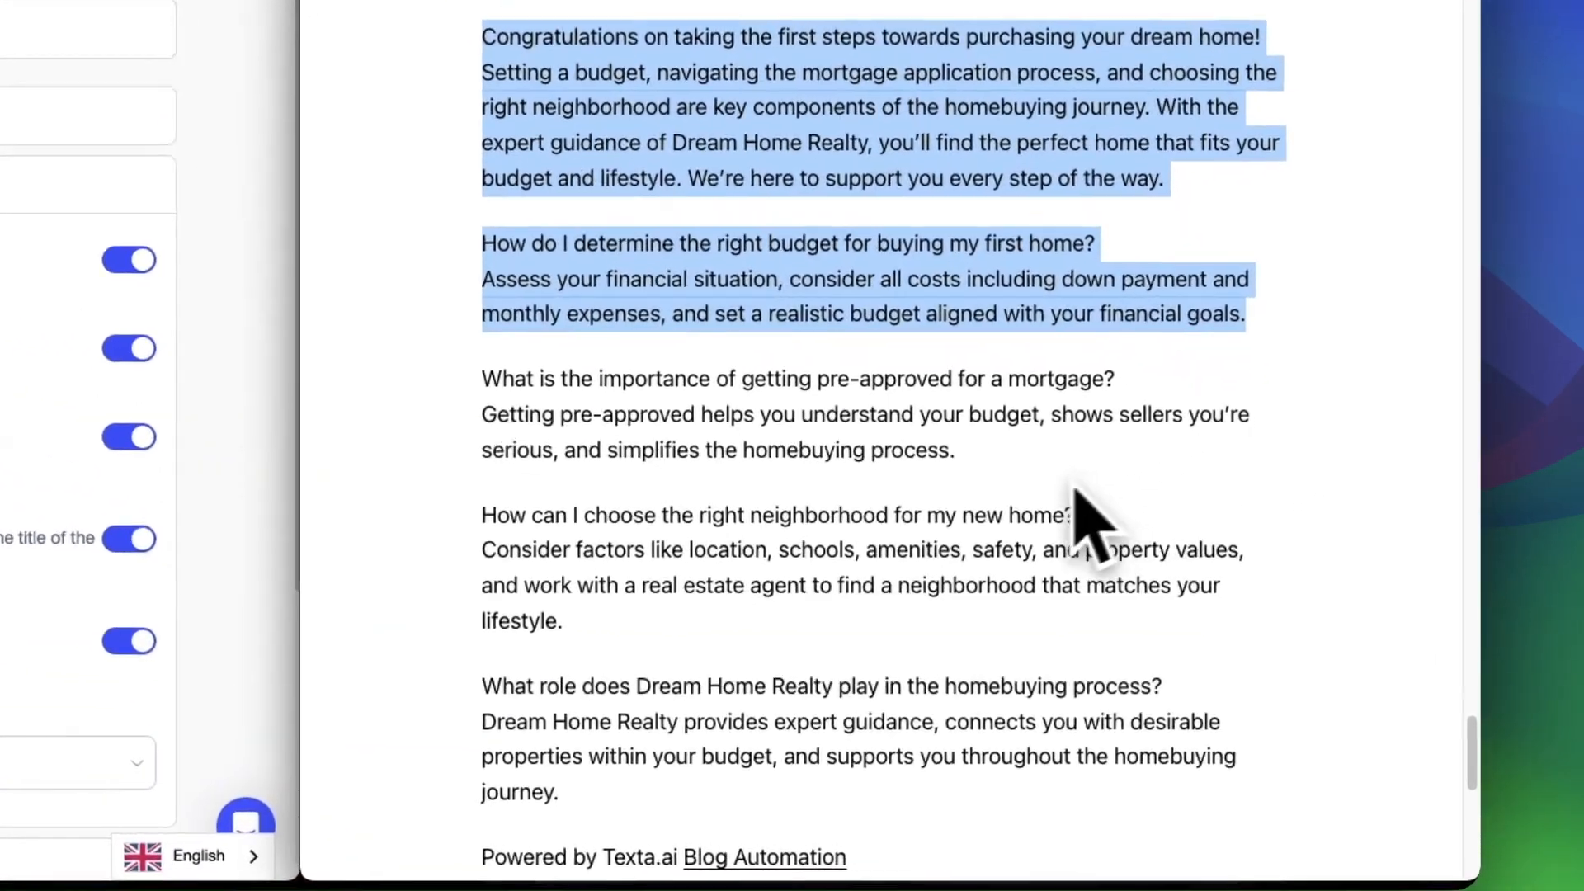
pyautogui.click(1248, 553)
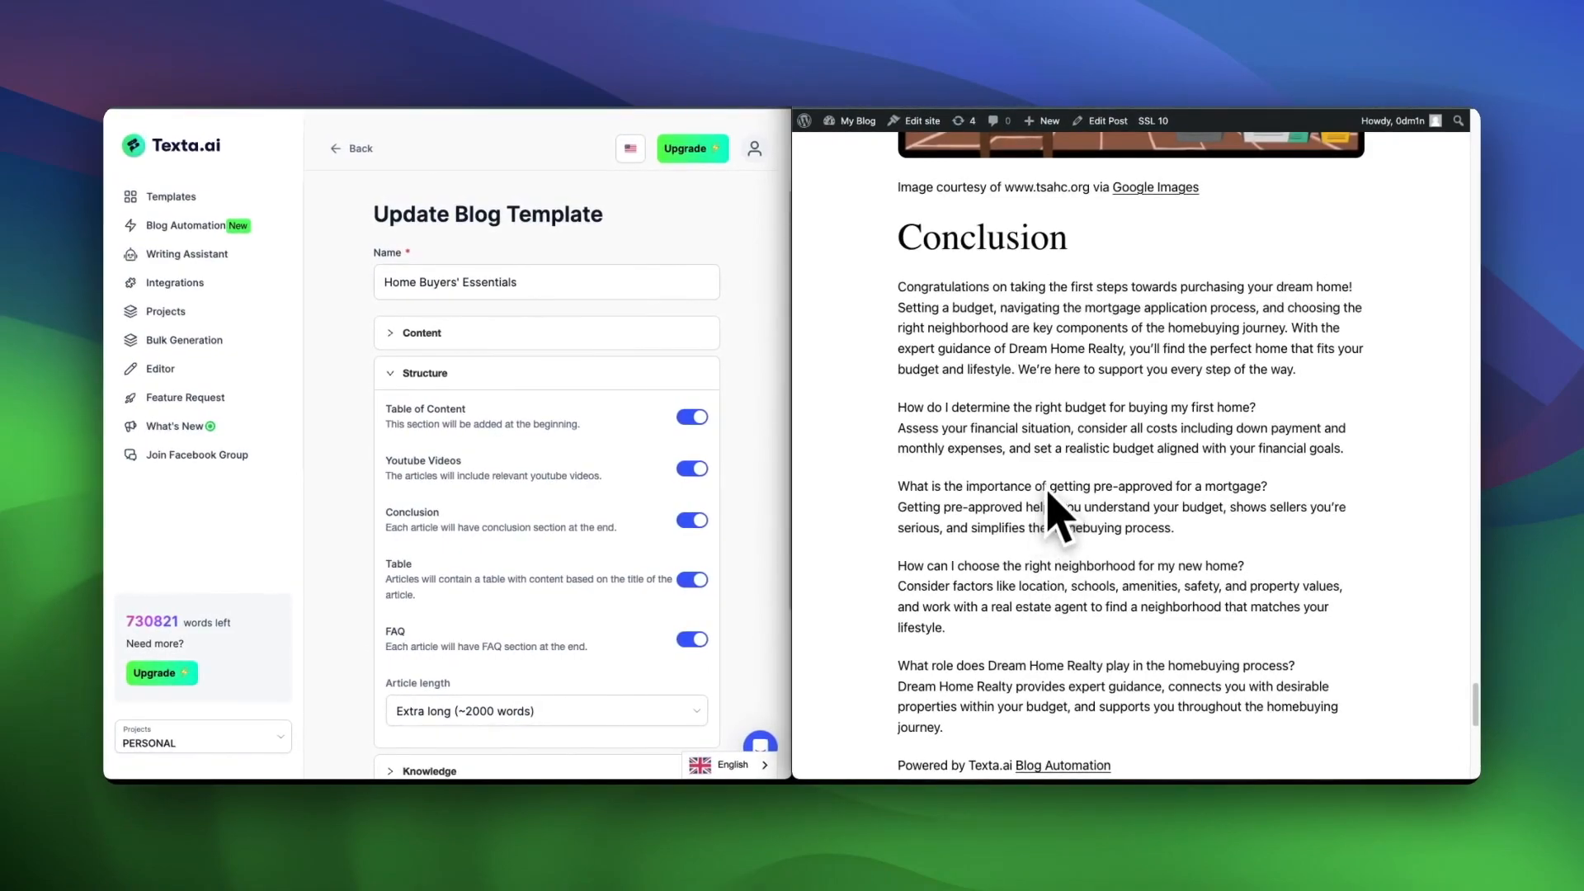
# Step: Examine the Construction Aspect Cost Breakdown table in the "Work with a Real Estate Agent" section by highlighting its rows
pyautogui.scroll(1, 914, 266)
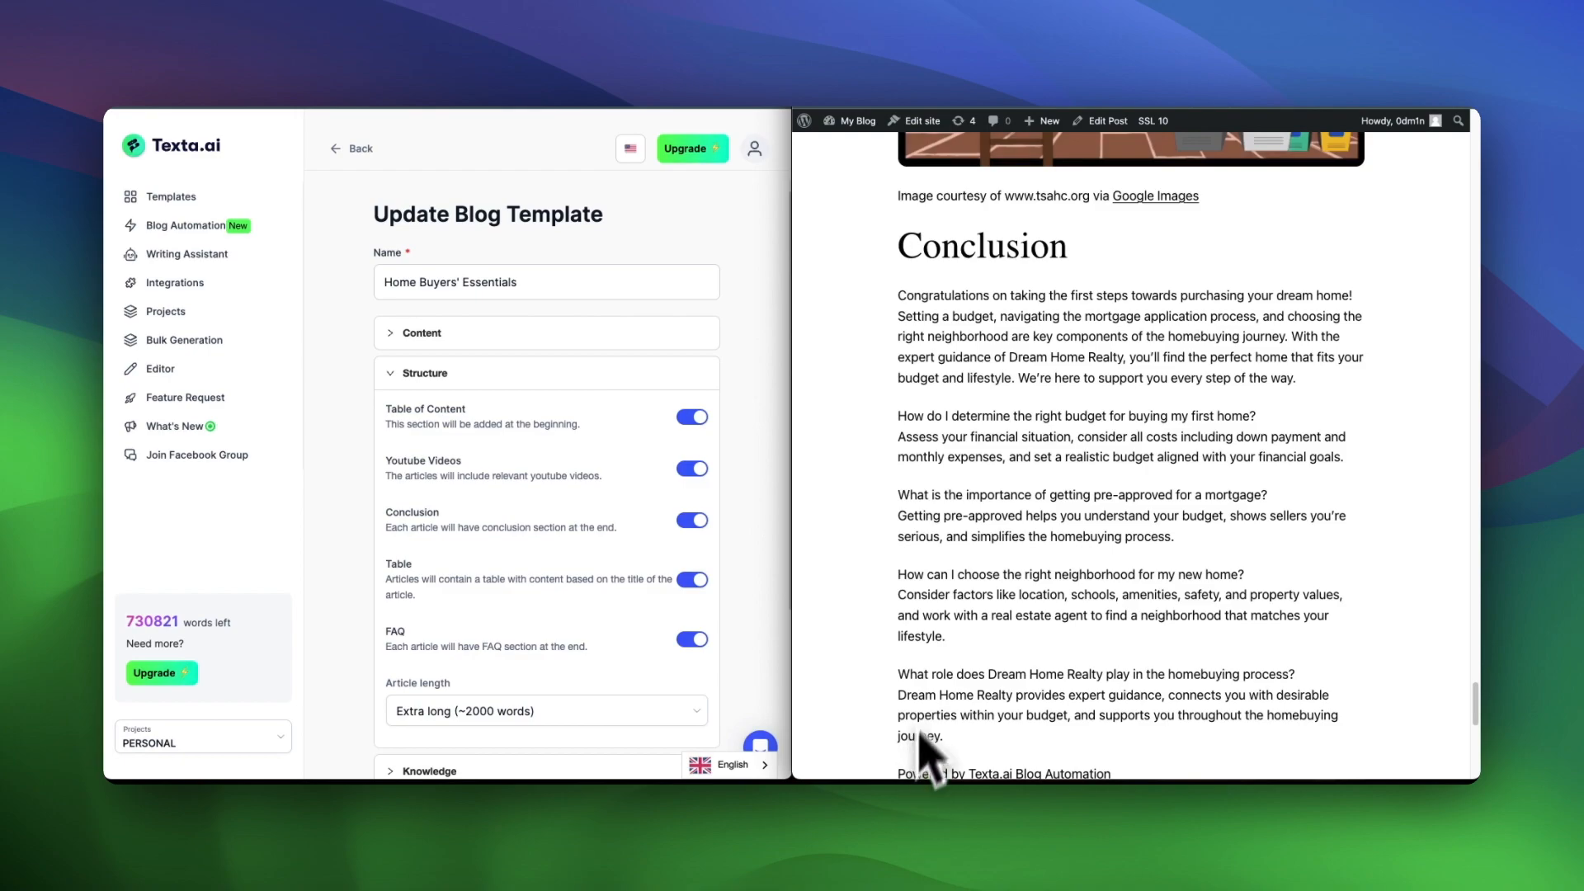
pyautogui.scroll(1, 940, 656)
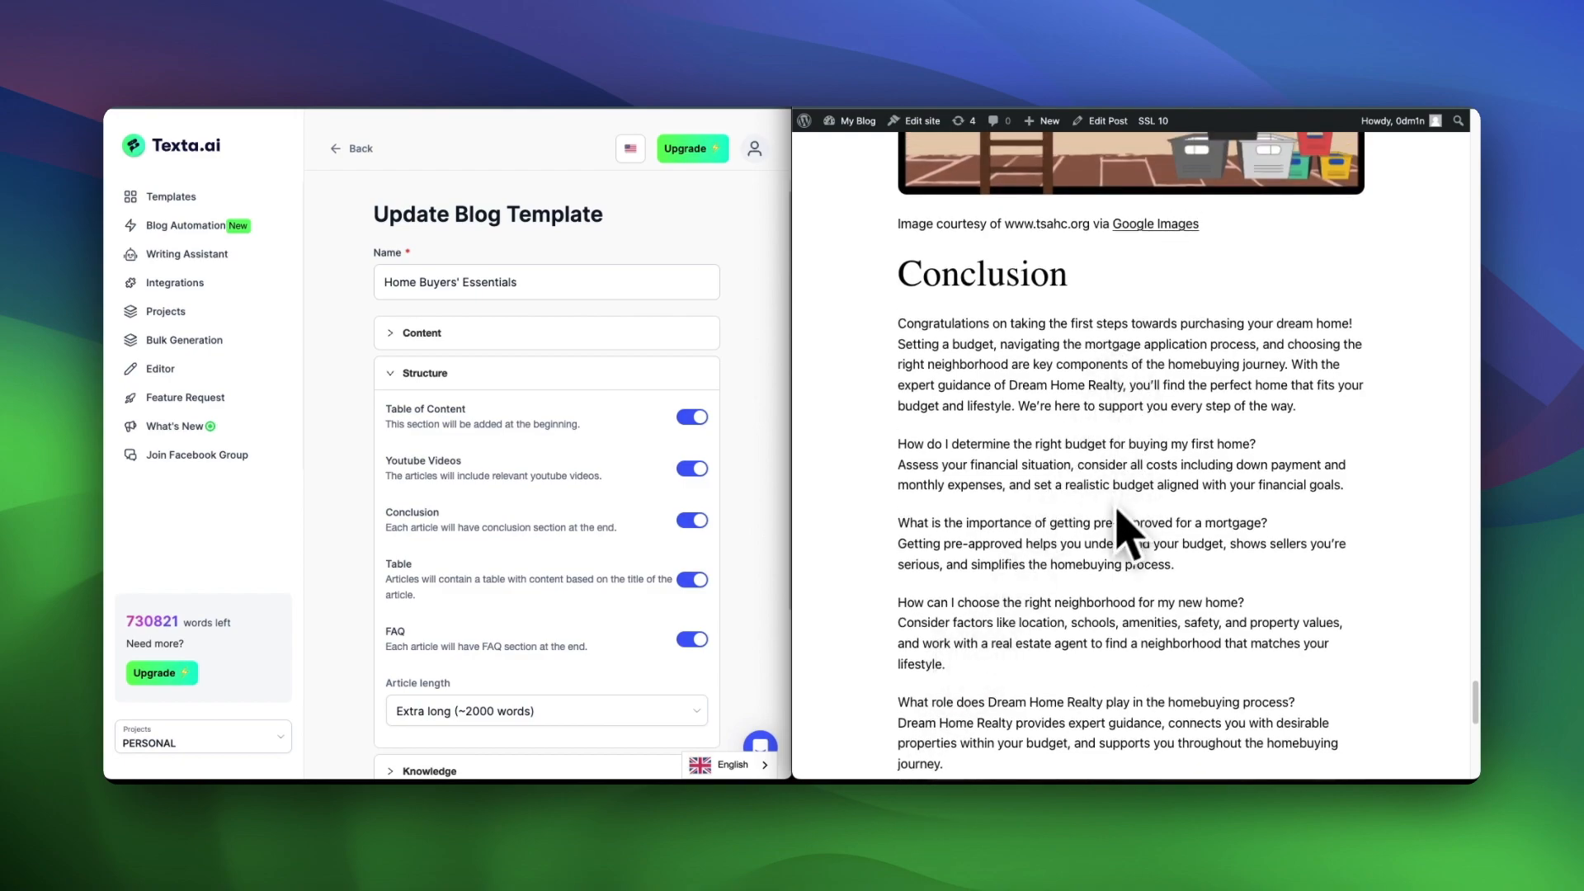
pyautogui.scroll(10, 1131, 445)
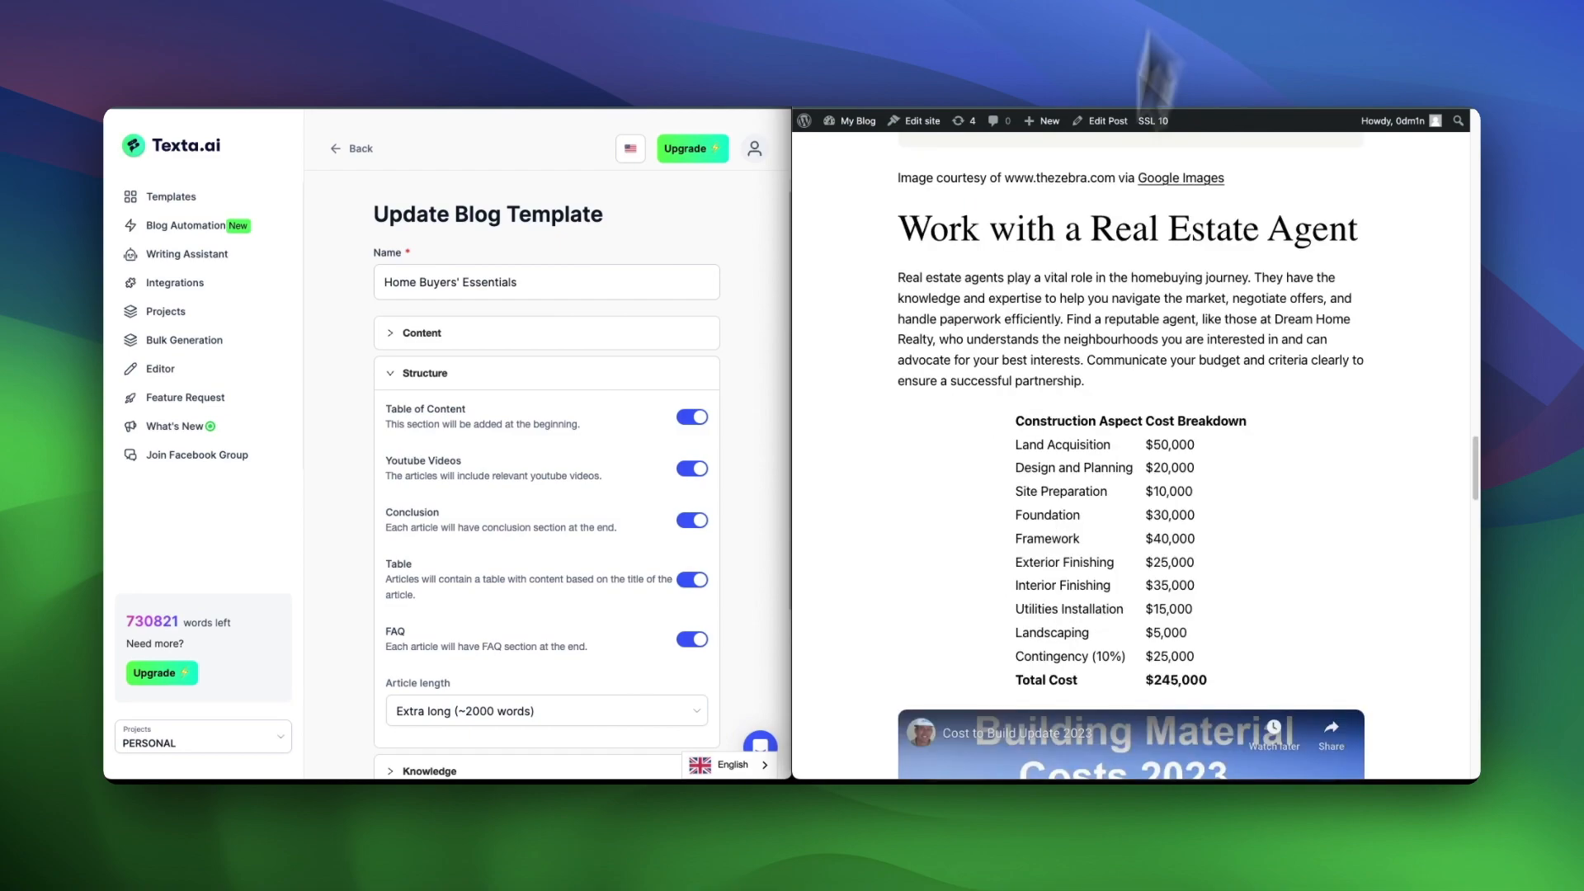
pyautogui.moveTo(1008, 419); pyautogui.dragTo(1207, 685)
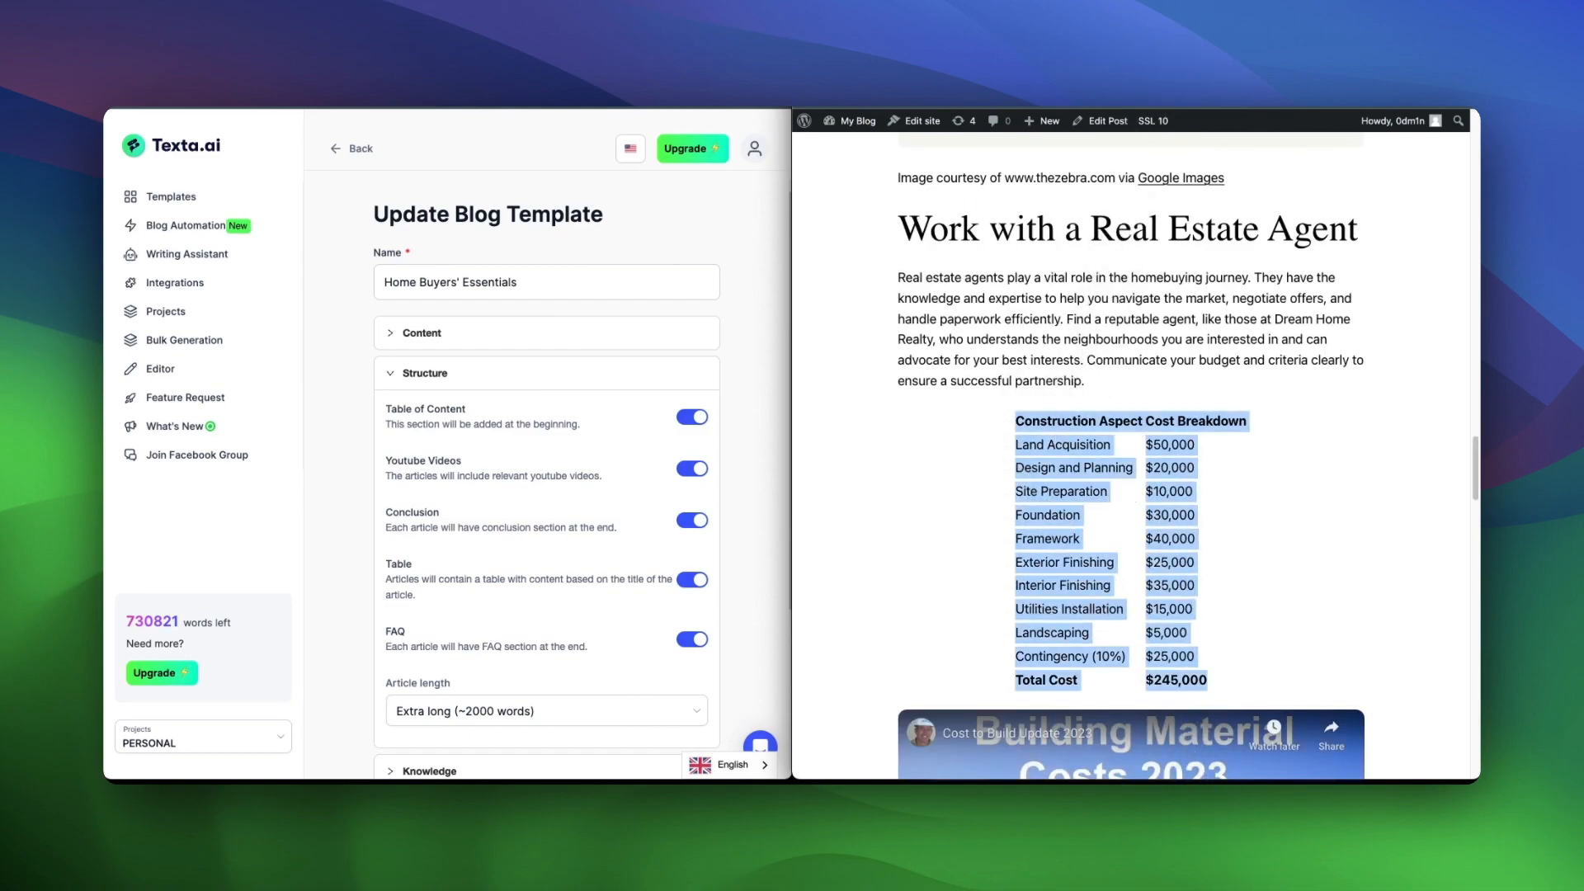
pyautogui.click(1245, 849)
pyautogui.moveTo(897, 216); pyautogui.dragTo(1251, 868)
pyautogui.click(1253, 854)
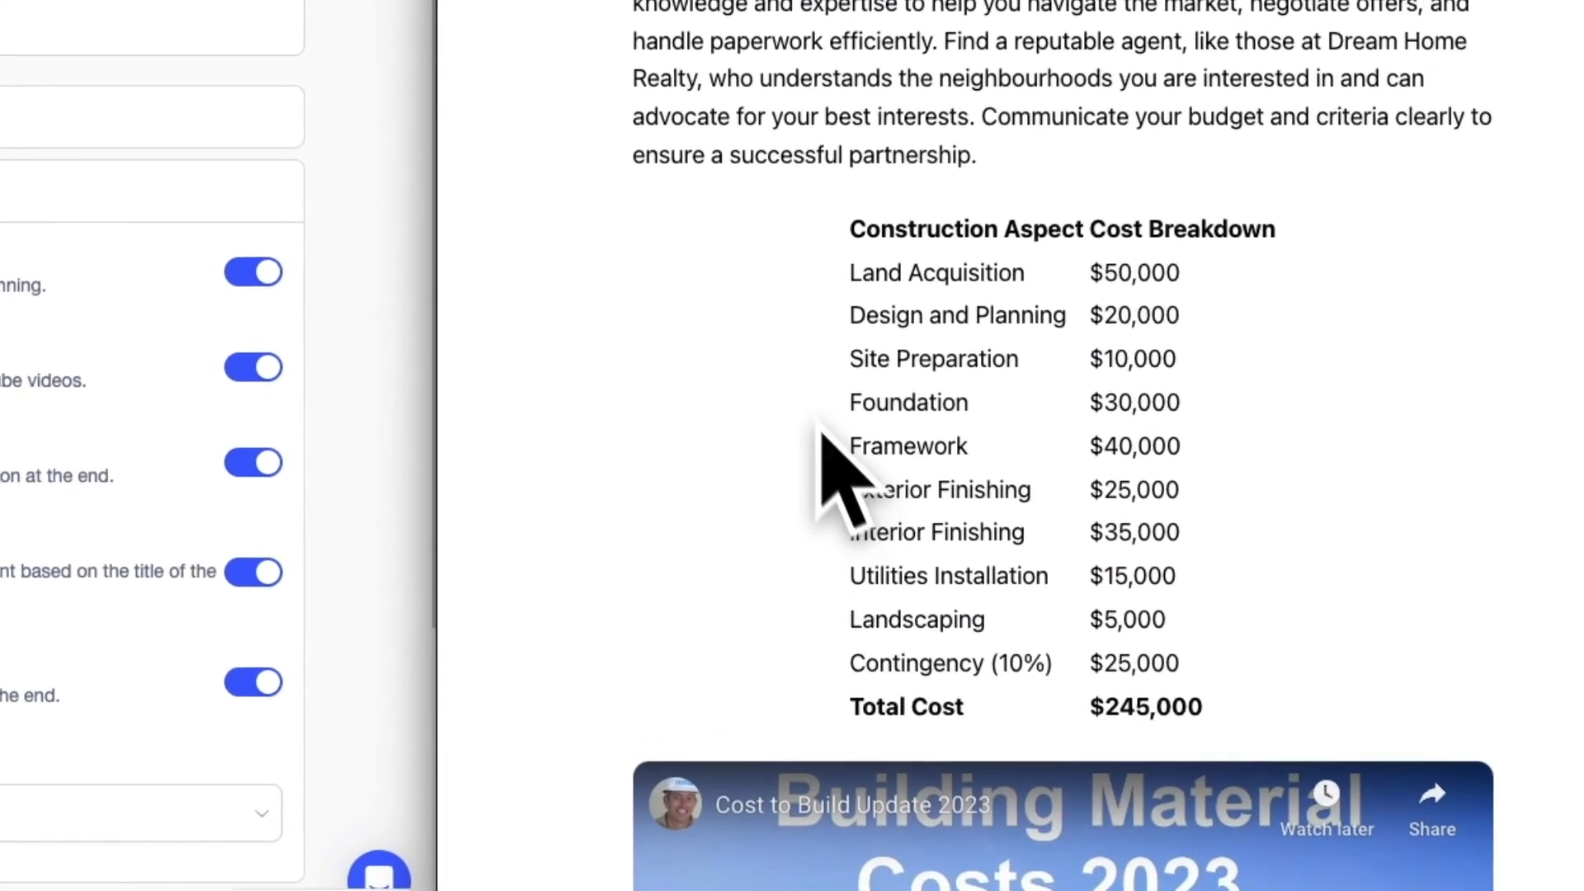
pyautogui.moveTo(949, 328); pyautogui.dragTo(1186, 736)
pyautogui.click(1112, 868)
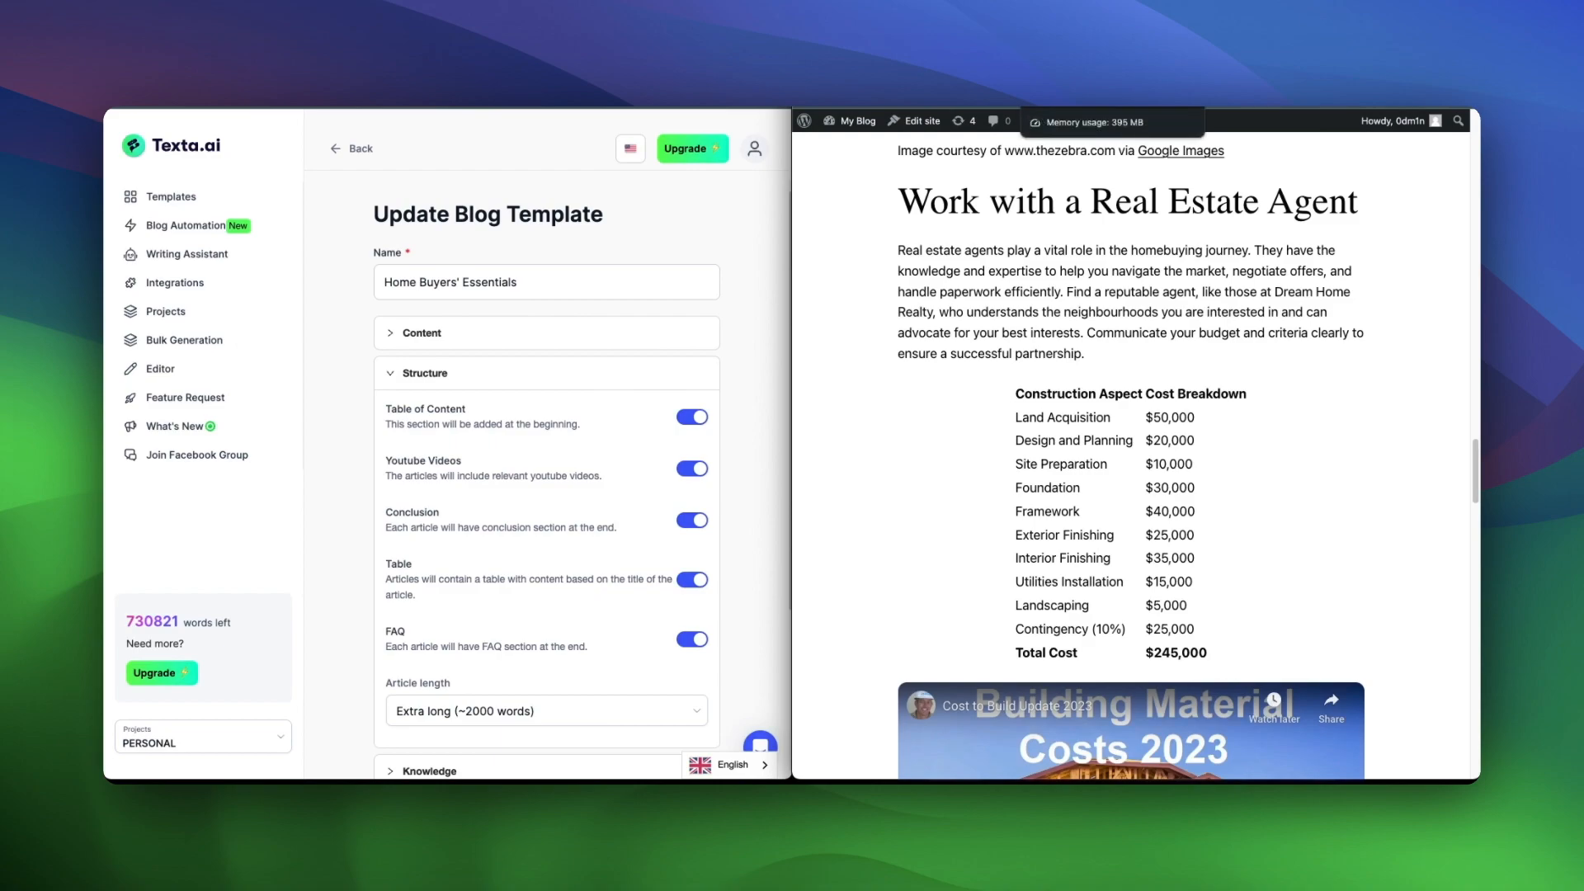
# Step: Examine the Conclusion and the question-and-answer section at the end of the first-home budget article
pyautogui.scroll(-15, 1131, 446)
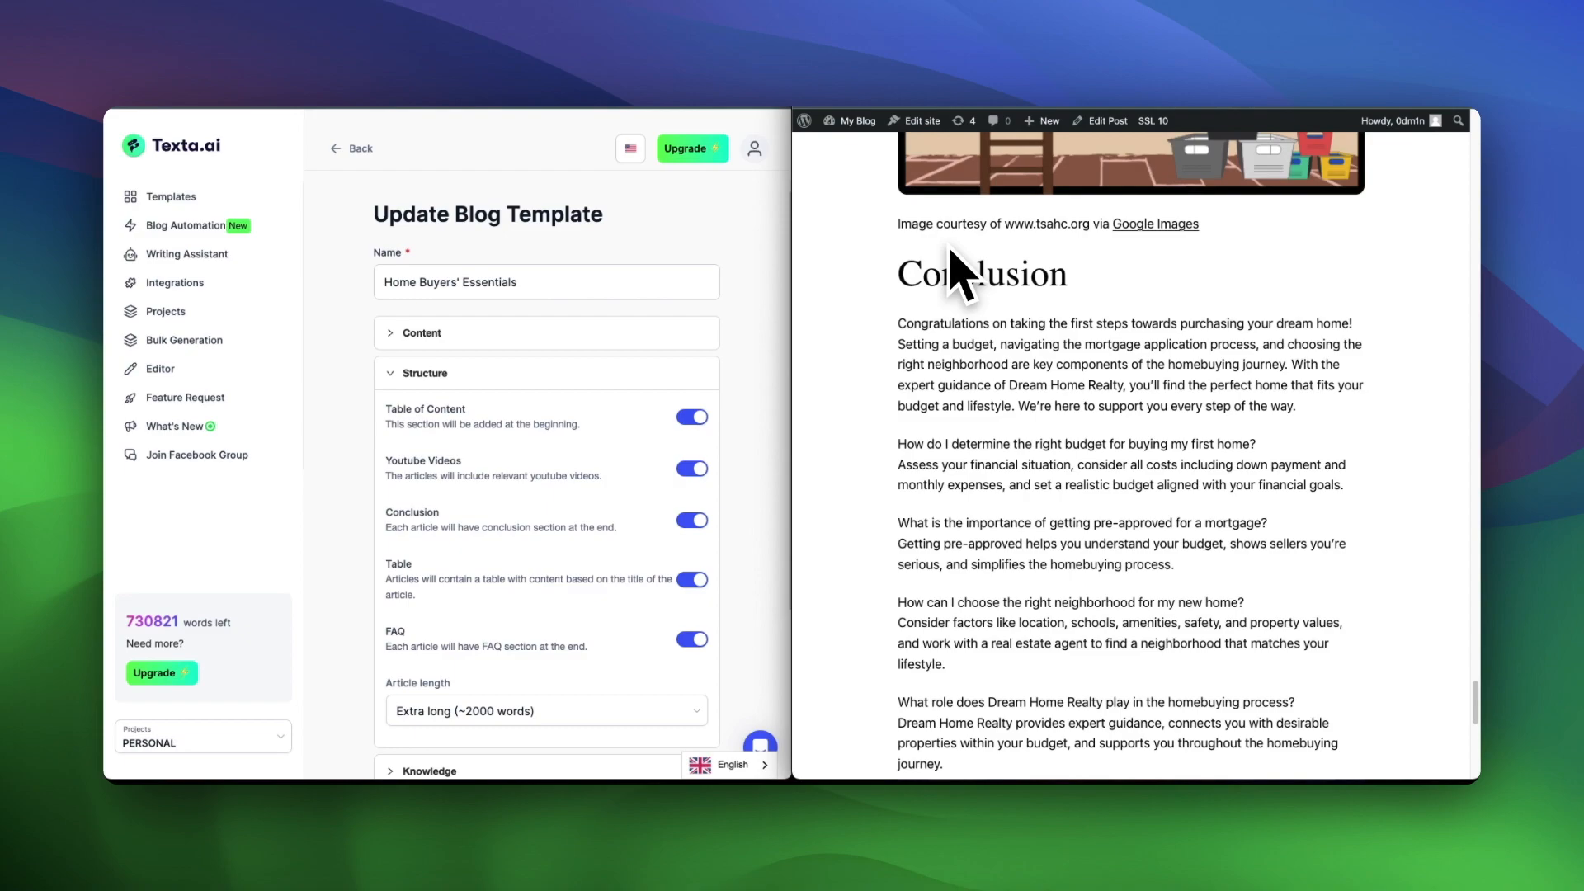
pyautogui.scroll(-3, 961, 275)
pyautogui.scroll(-1, 961, 275)
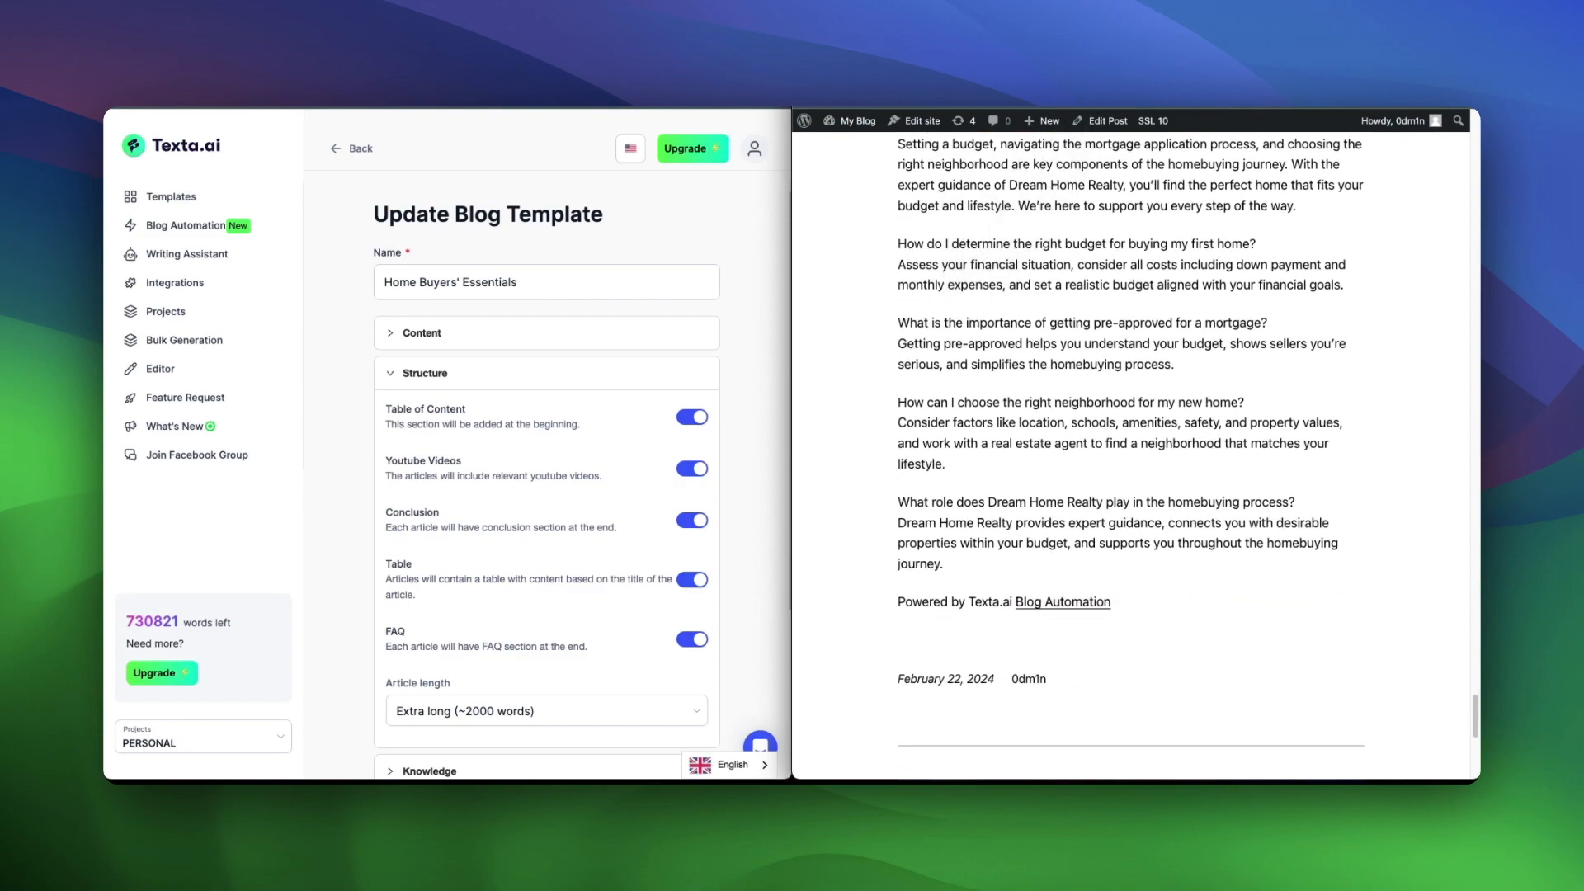
pyautogui.scroll(-2, 1167, 141)
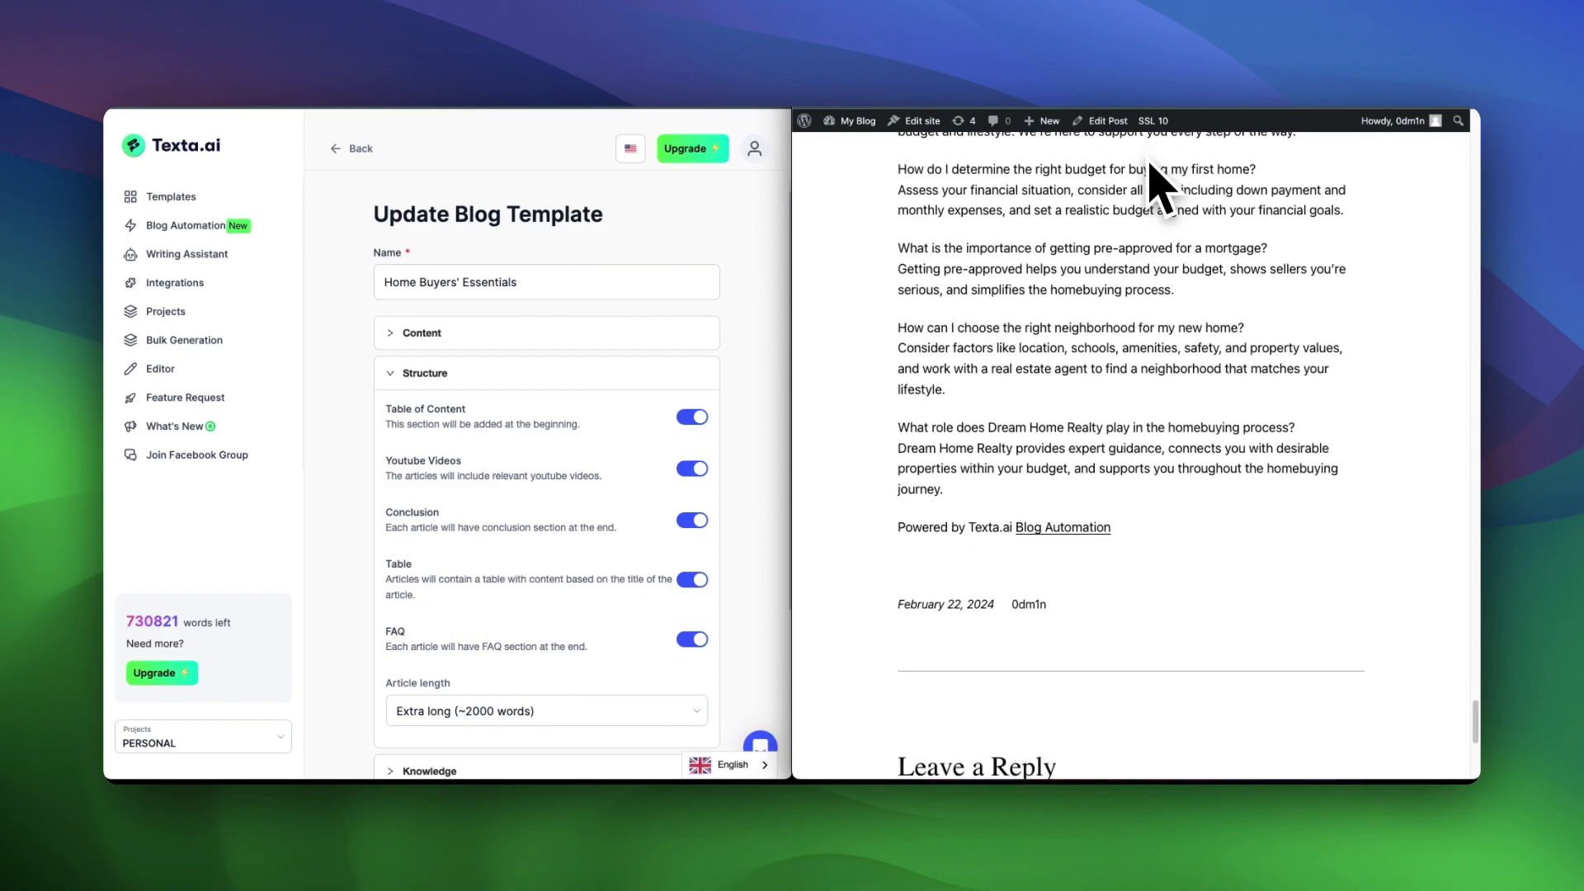
pyautogui.scroll(1, 1162, 184)
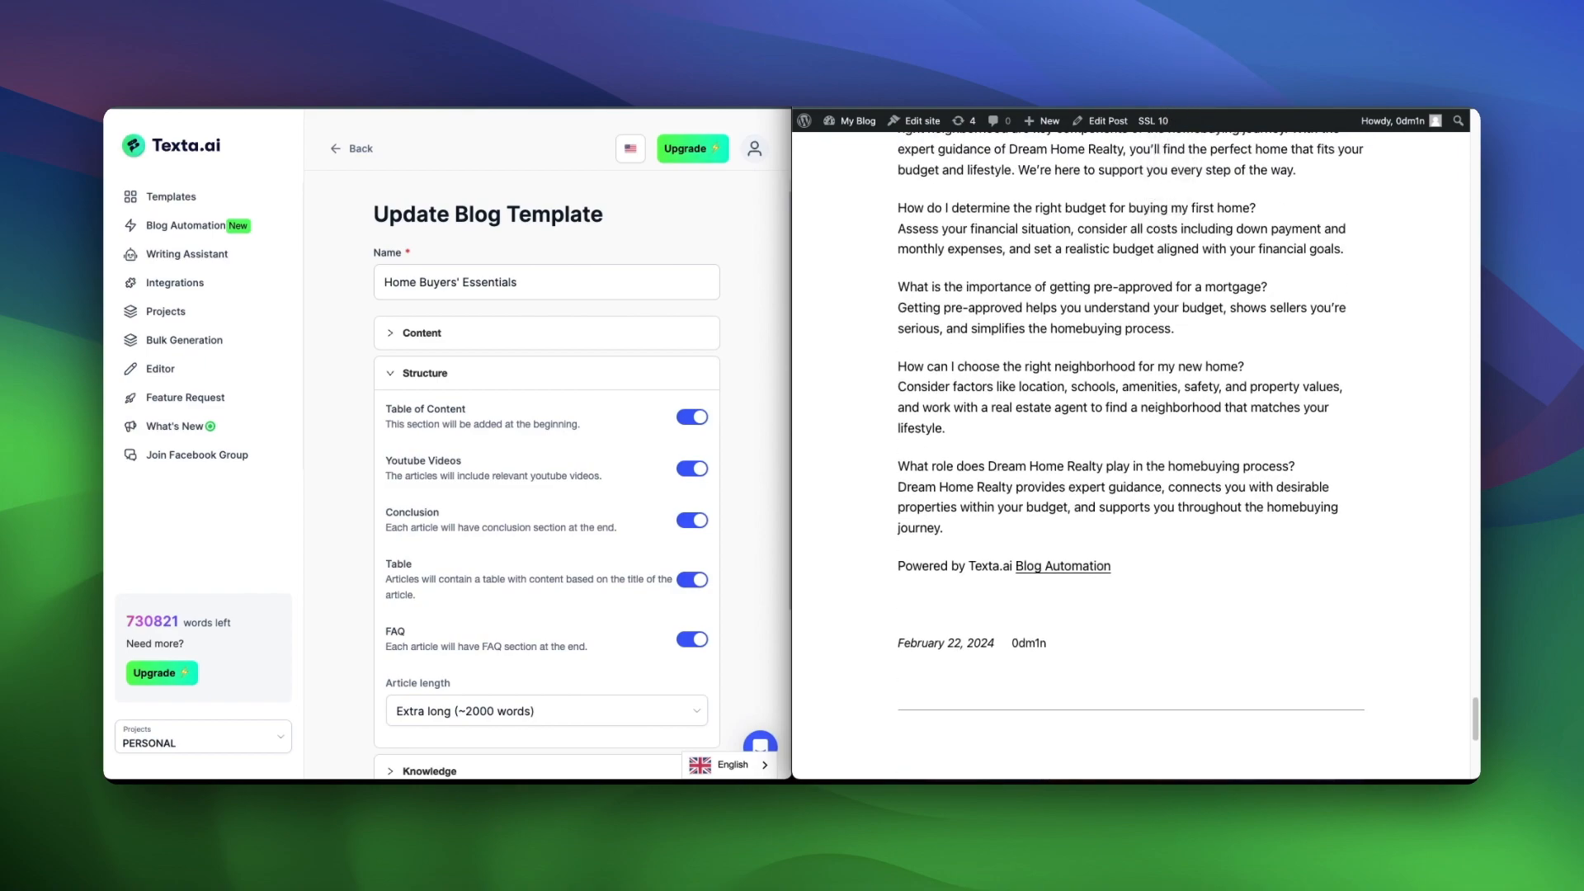
# Step: Compare the ending of the house construction cost article, from "Make an Offer and Close the Deal" onward, with the budget article's Conclusion
pyautogui.scroll(20, 1107, 354)
pyautogui.scroll(-20, 1107, 354)
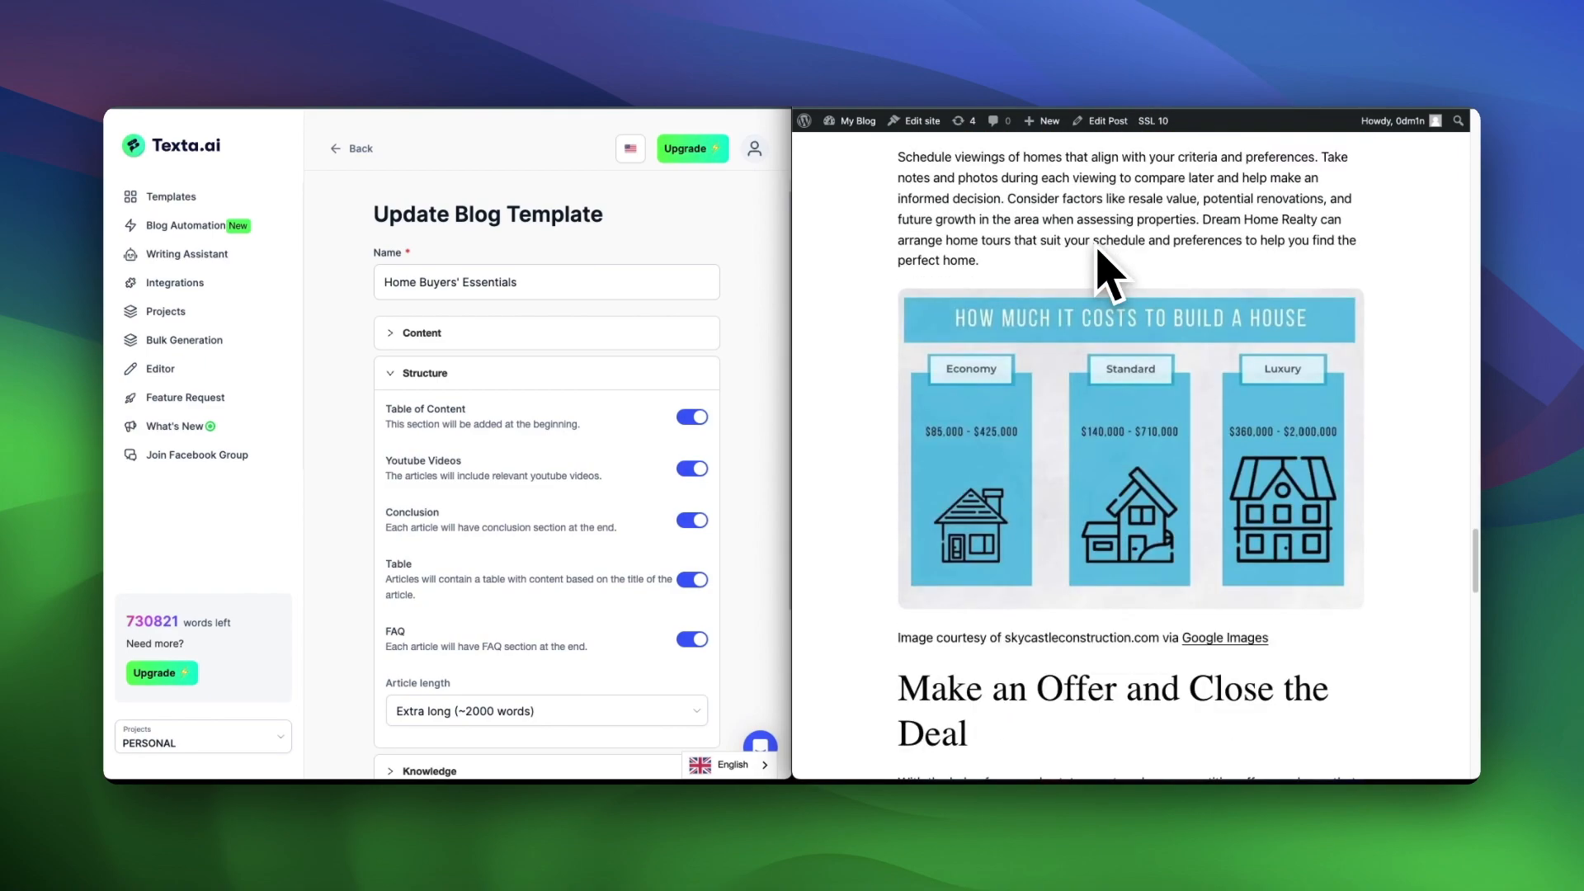
pyautogui.scroll(-20, 1098, 248)
pyautogui.scroll(5, 1098, 249)
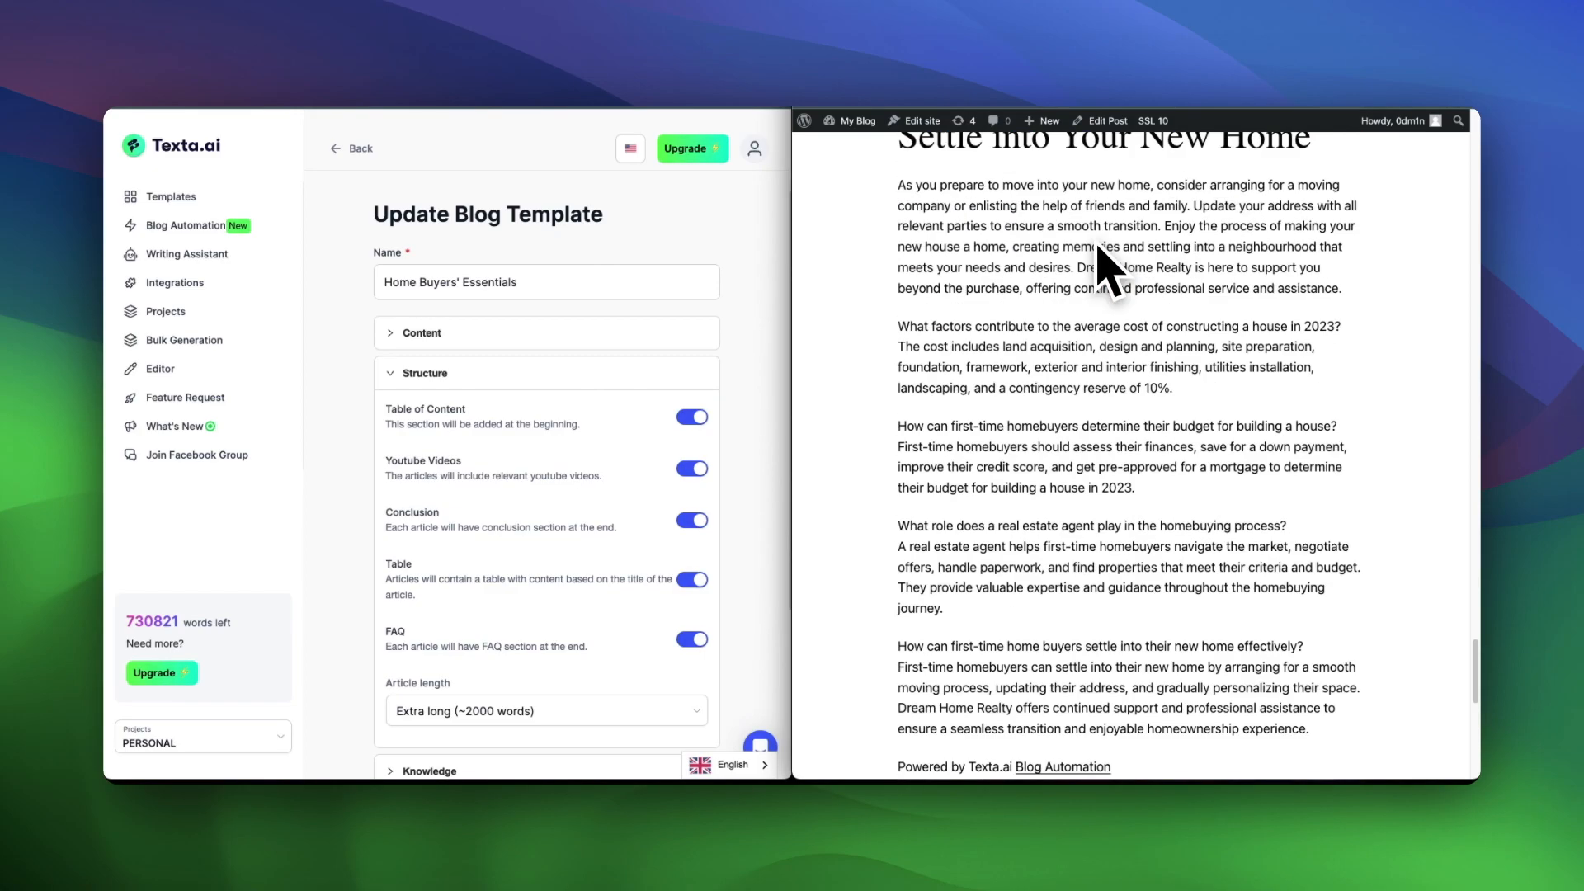
pyautogui.scroll(6, 1103, 255)
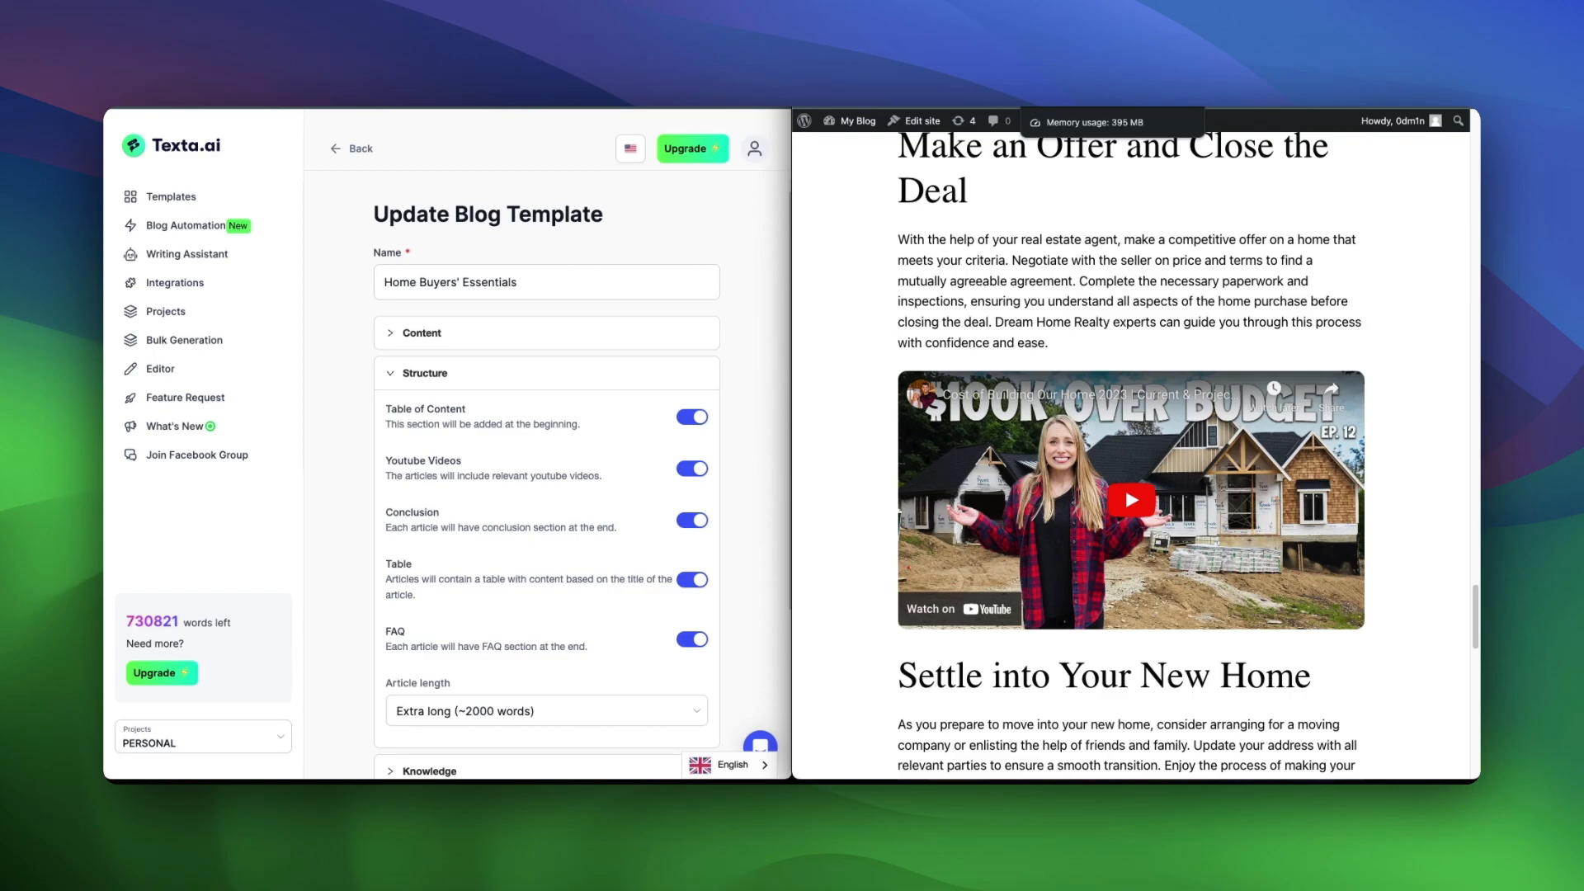
pyautogui.scroll(-10, 1131, 445)
pyautogui.scroll(3, 990, 610)
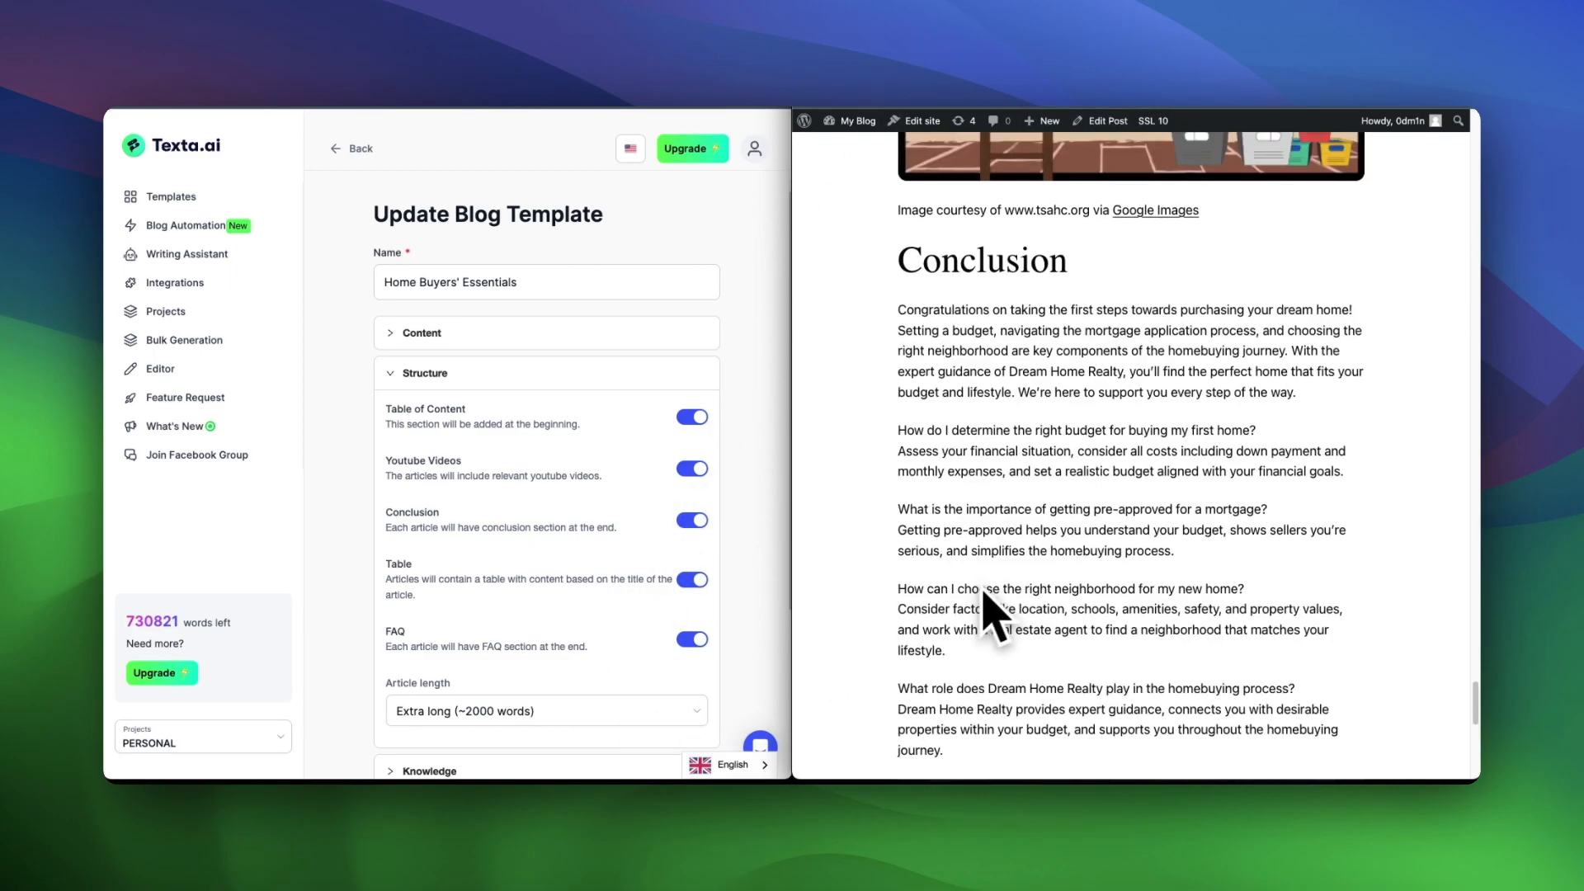
pyautogui.scroll(-1, 399, 767)
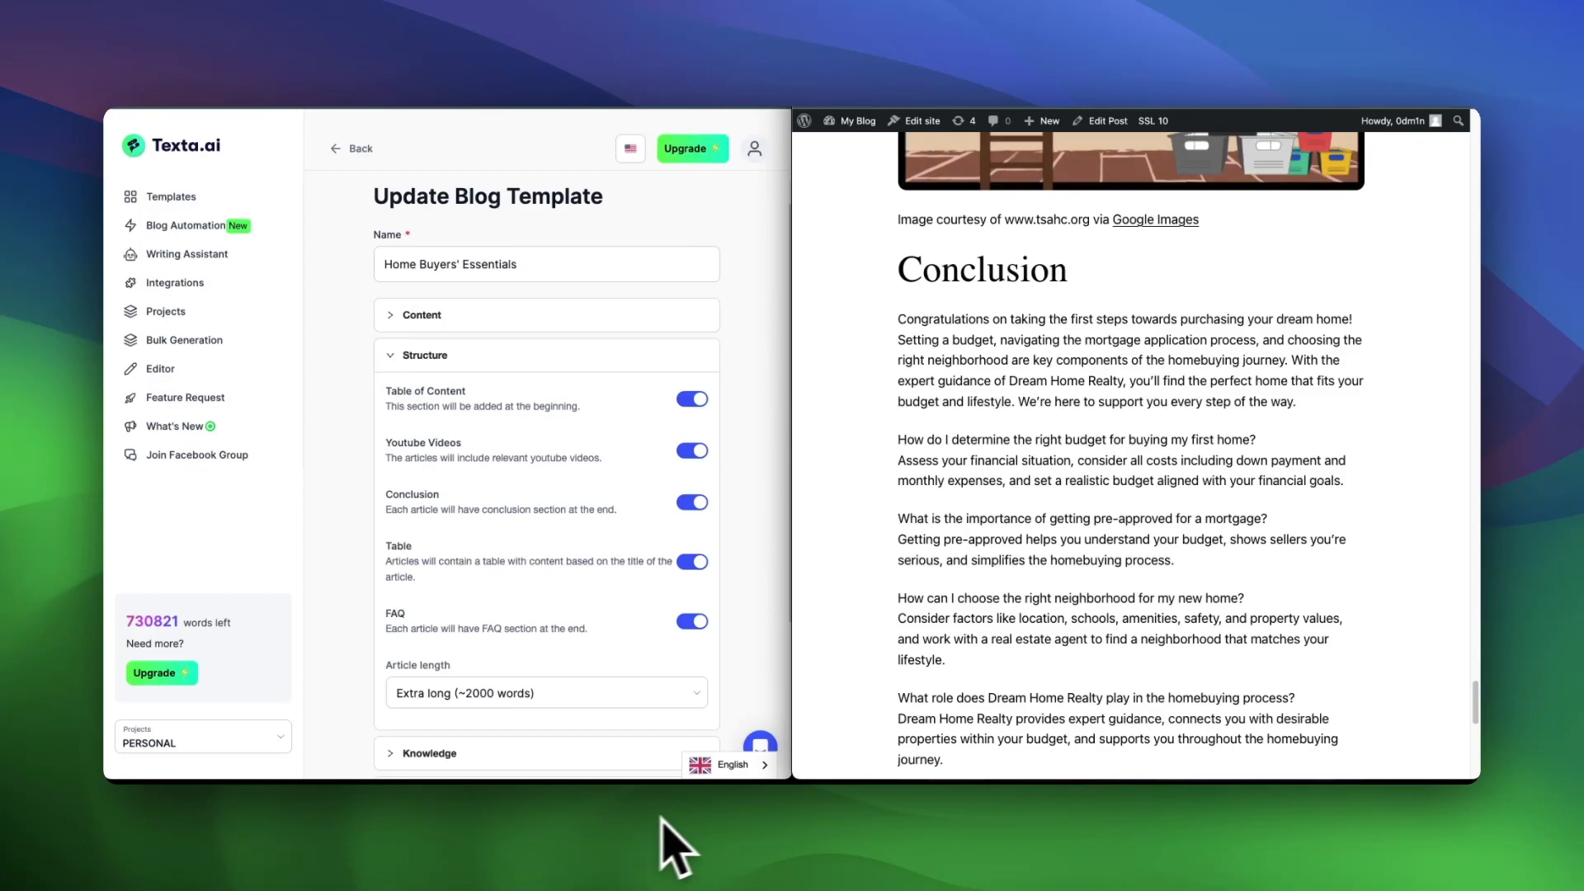
# Step: Look back through the first-home budget article's sections, steps table and Table of Contents up to its title
pyautogui.scroll(20, 924, 602)
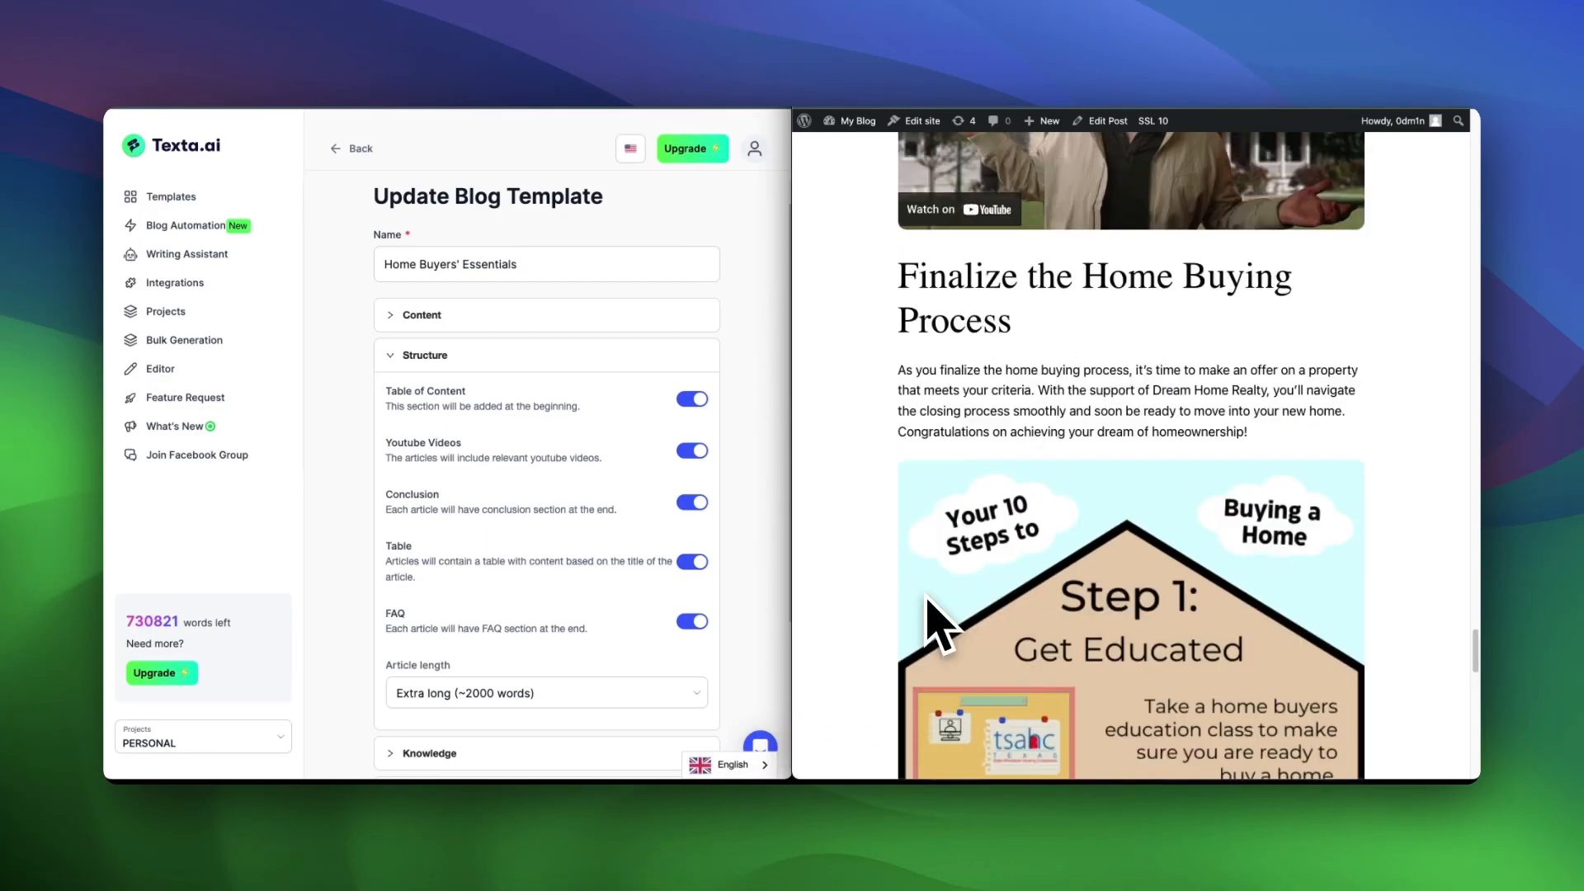
pyautogui.scroll(20, 928, 601)
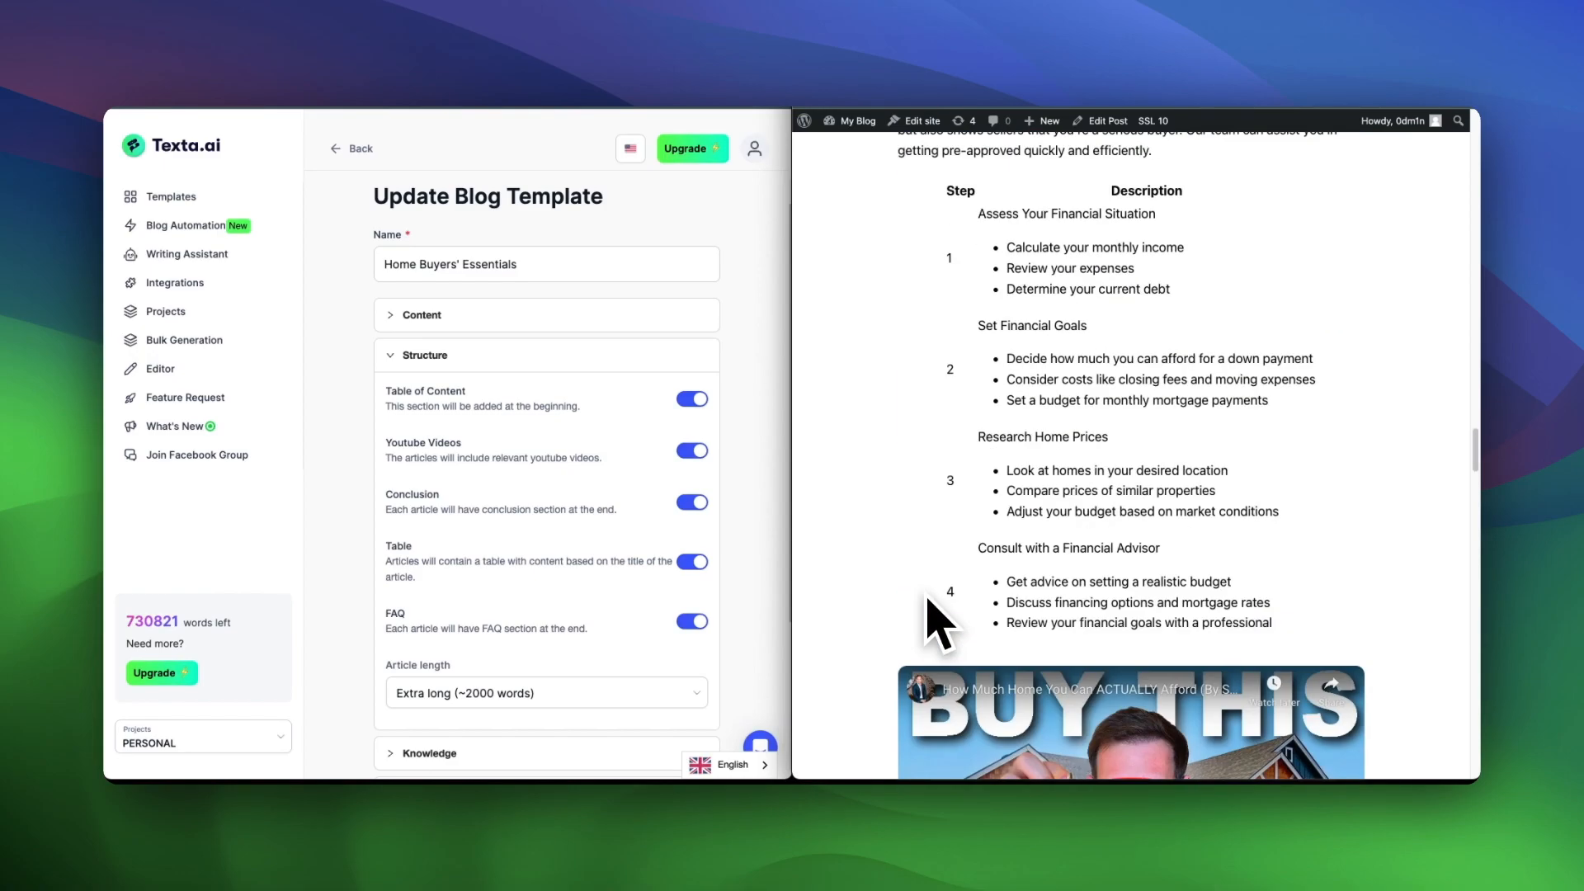
pyautogui.scroll(20, 928, 603)
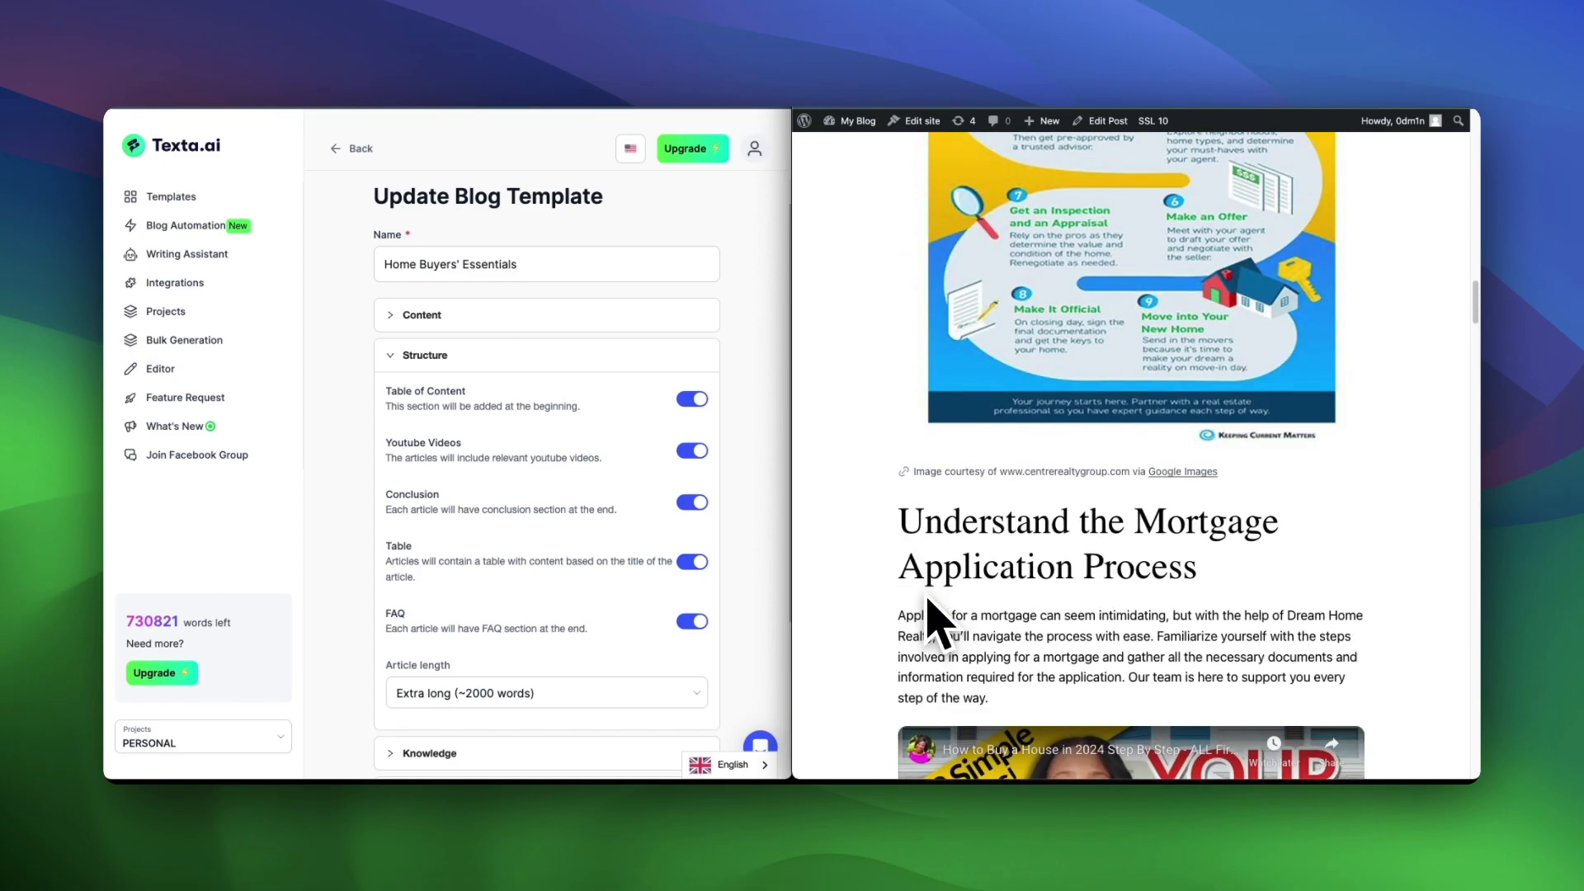
pyautogui.scroll(15, 927, 620)
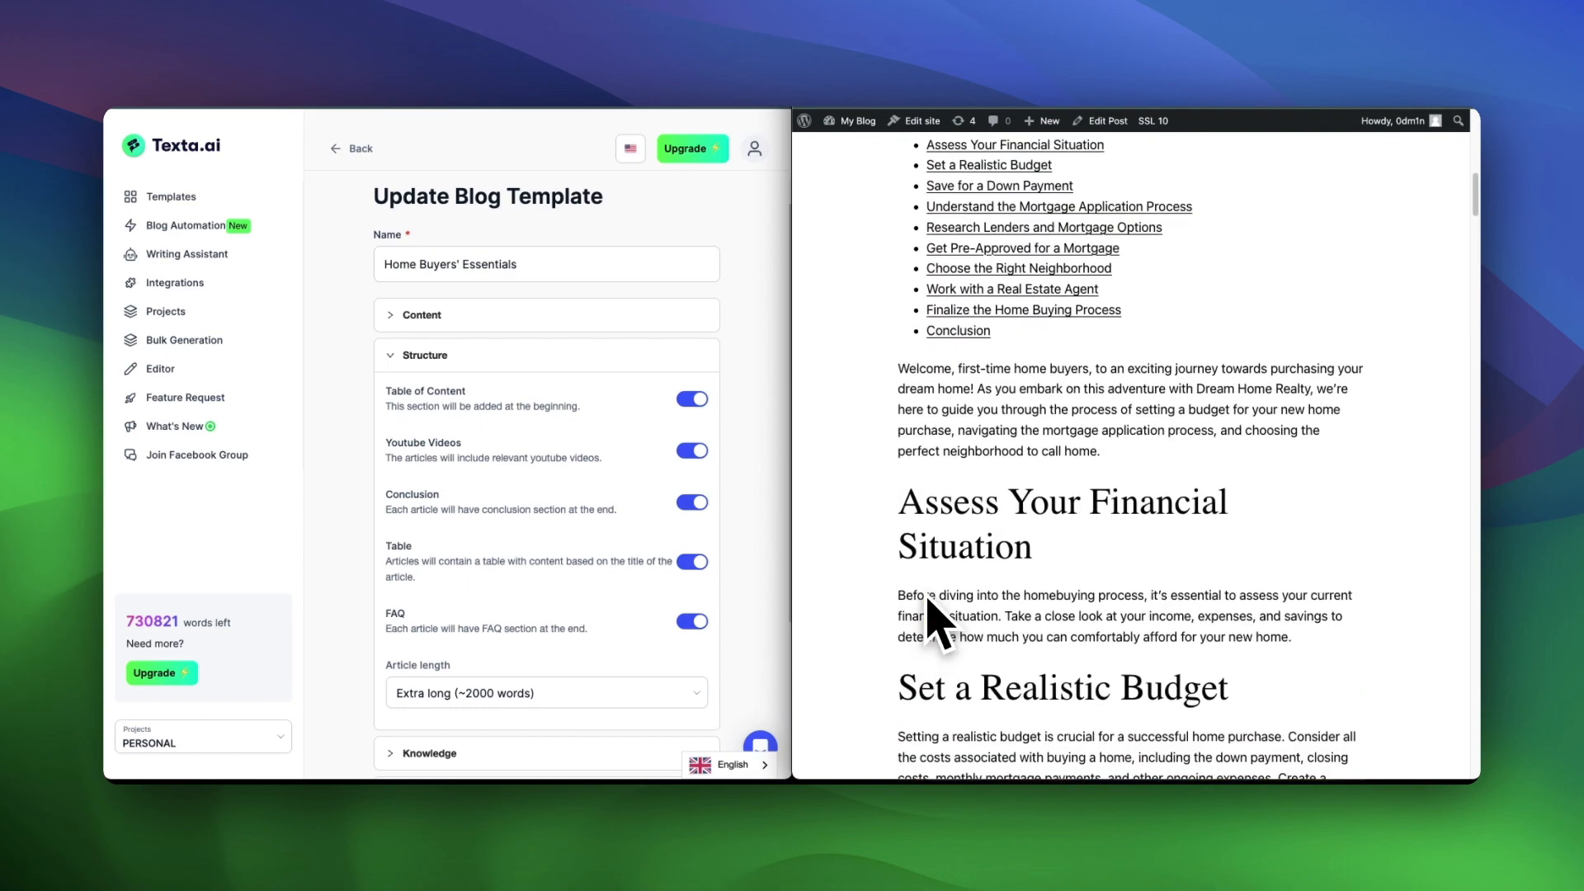
pyautogui.scroll(15, 936, 623)
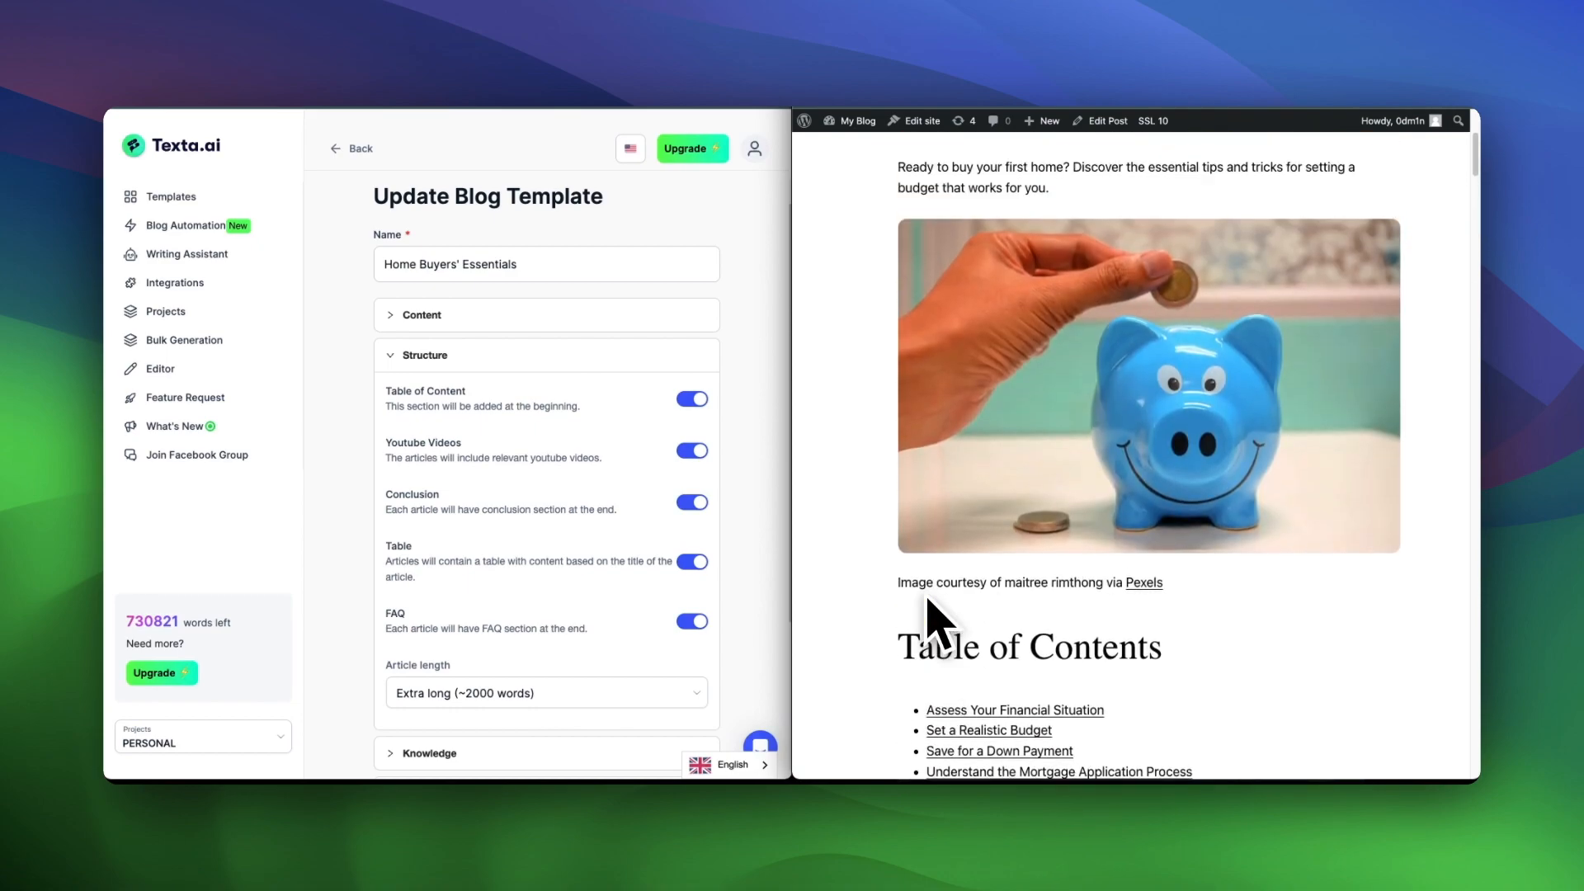
pyautogui.scroll(-2, 938, 623)
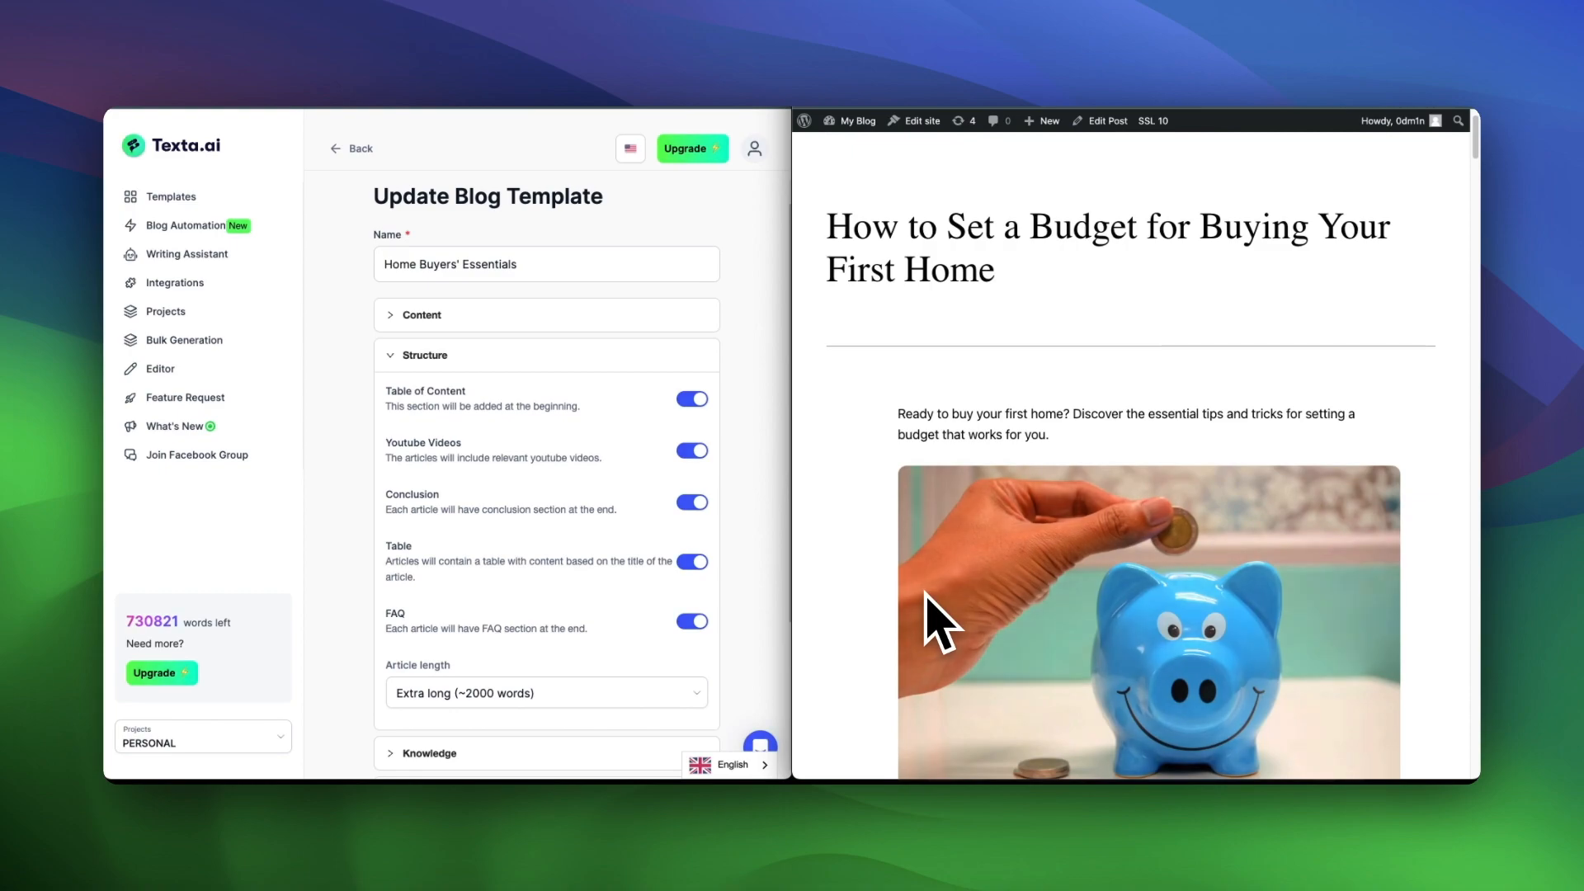
# Step: Return to the start of the house construction cost article and highlight its Table of Contents
pyautogui.scroll(-20, 1114, 194)
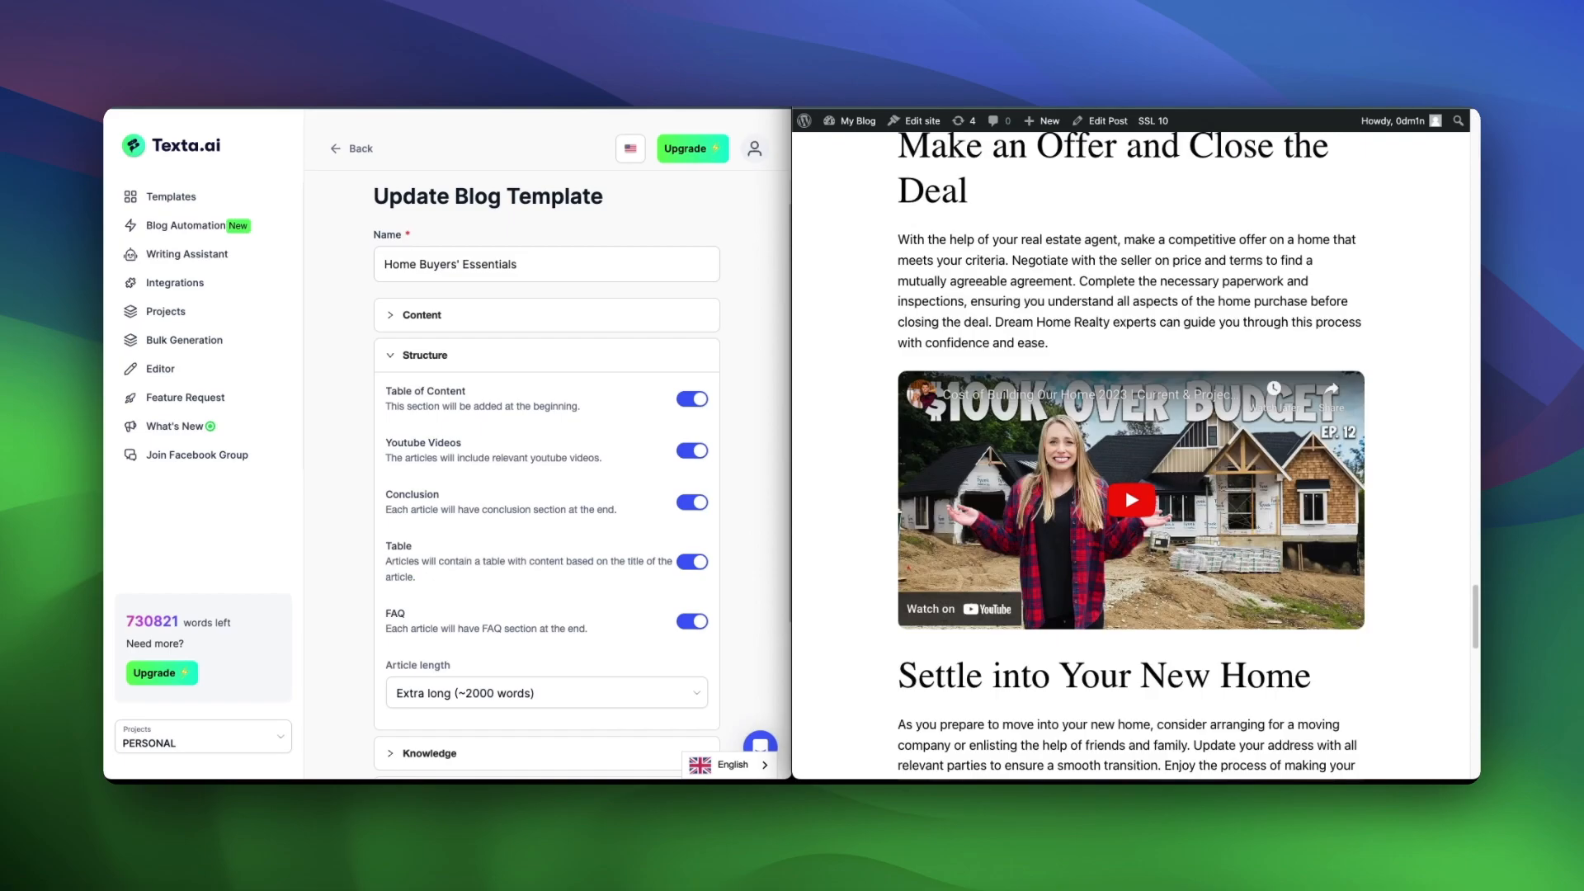
pyautogui.scroll(20, 1114, 195)
pyautogui.scroll(15, 1114, 195)
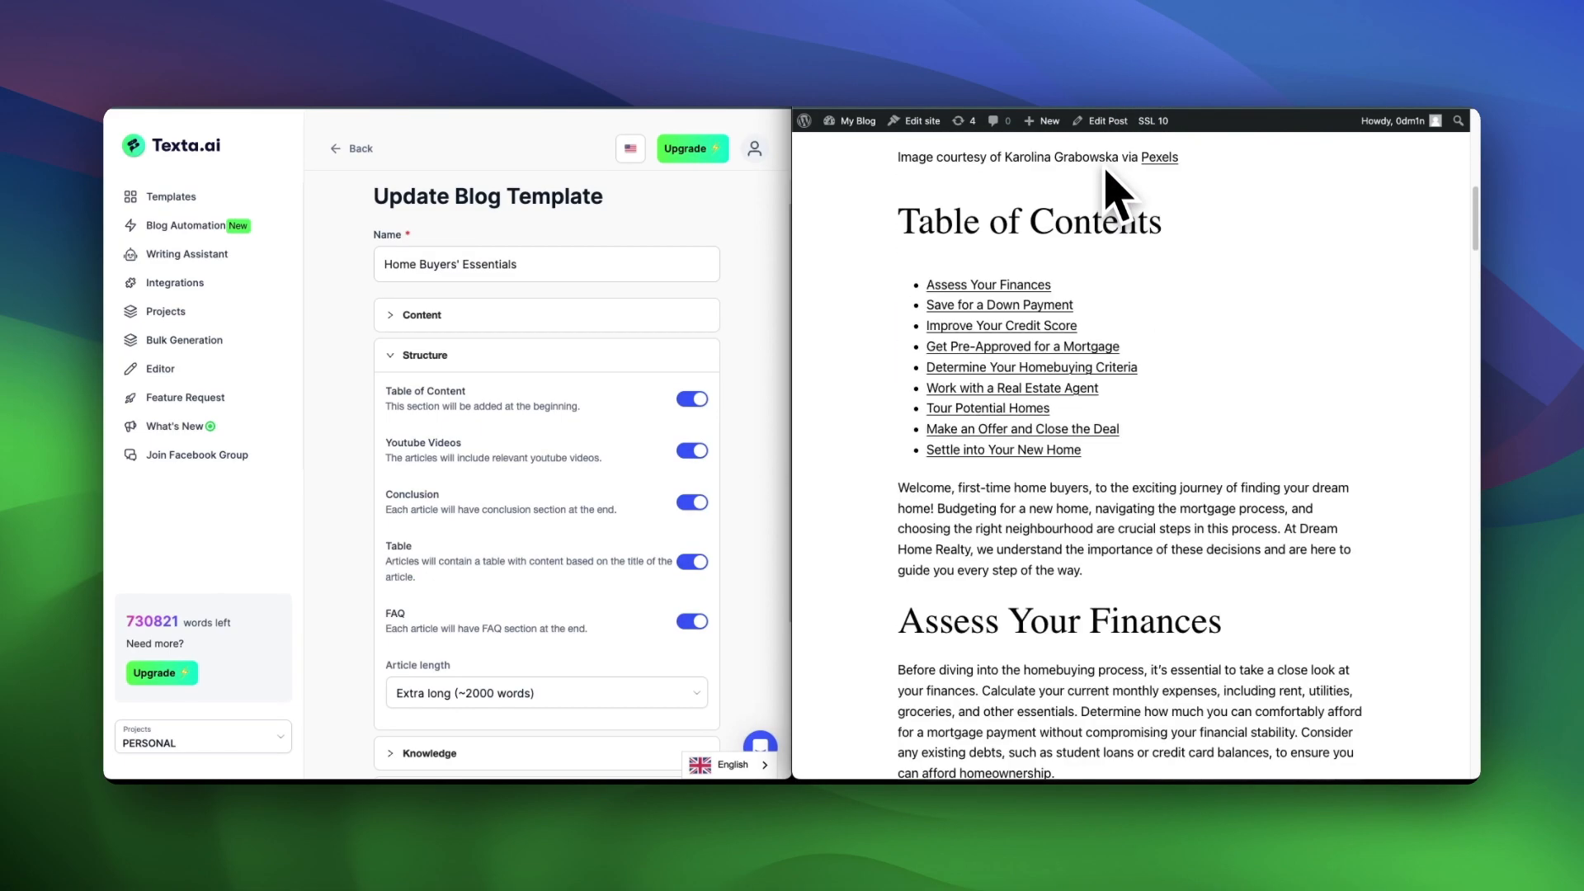
pyautogui.scroll(5, 1114, 195)
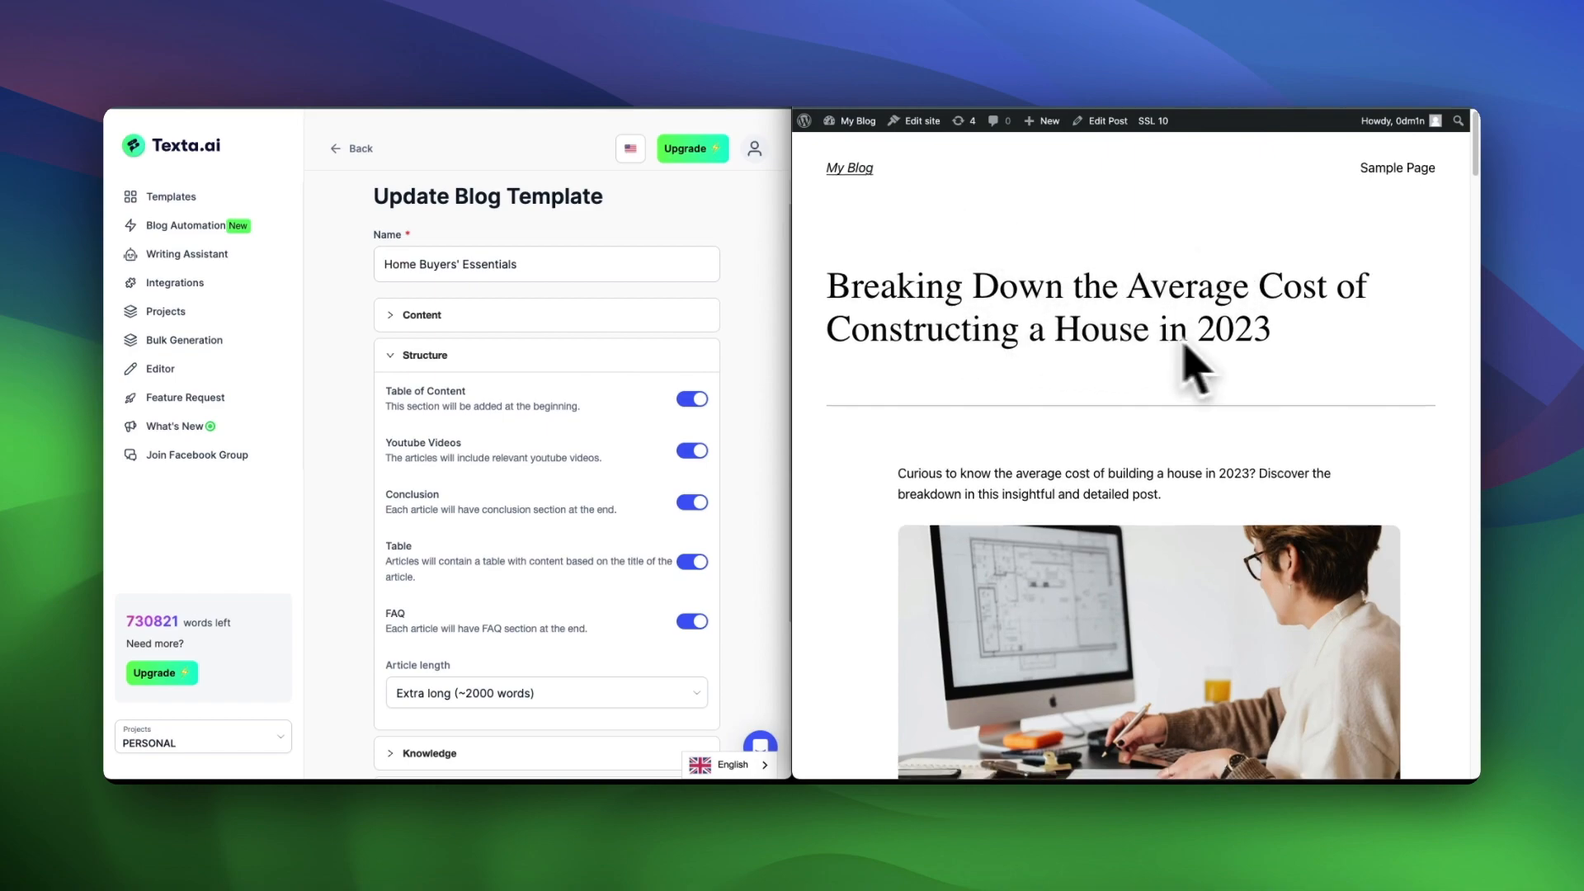
pyautogui.scroll(-8, 1204, 367)
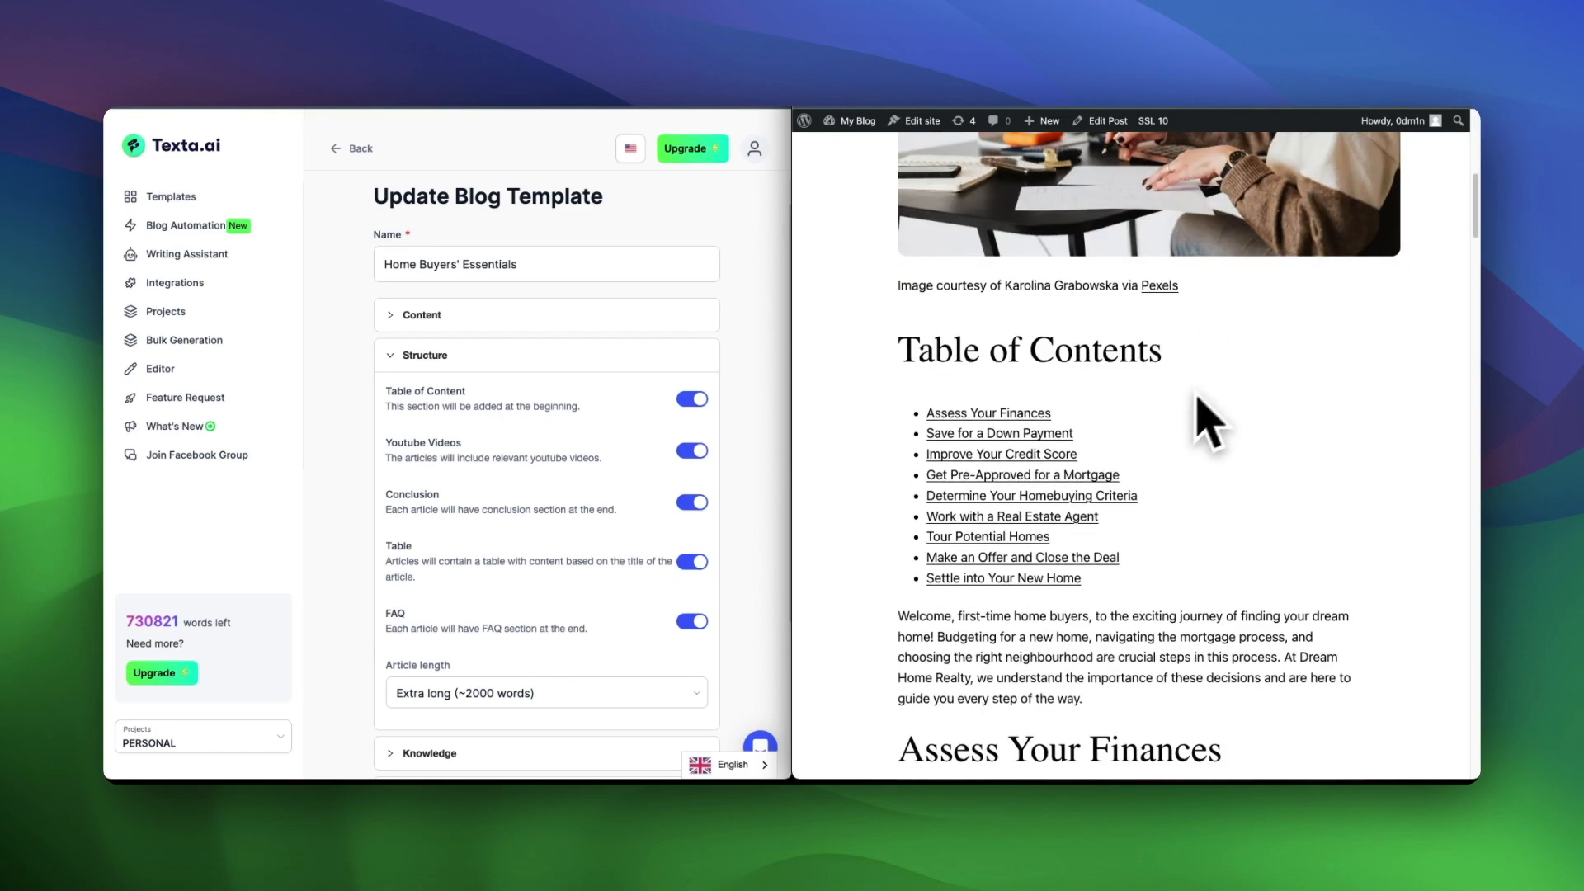
pyautogui.moveTo(862, 345); pyautogui.dragTo(1085, 582)
# Step: Examine the YouTube videos, images and cost table throughout the house construction cost article, down to its closing question-and-answer section
pyautogui.scroll(-10, 1141, 742)
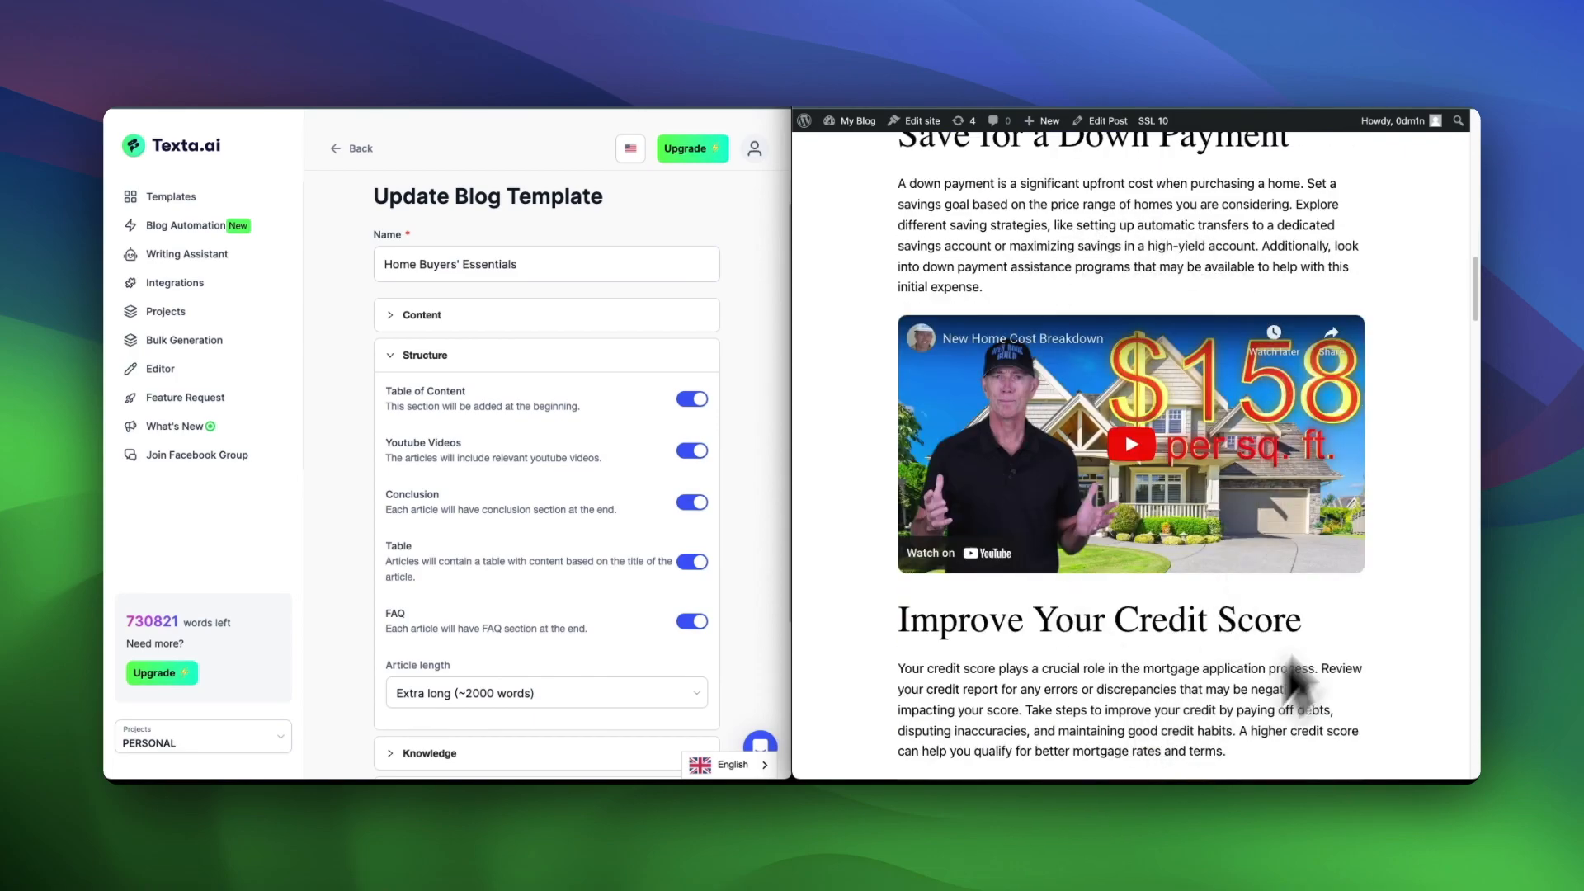
pyautogui.scroll(-6, 1079, 470)
pyautogui.scroll(-3, 1074, 454)
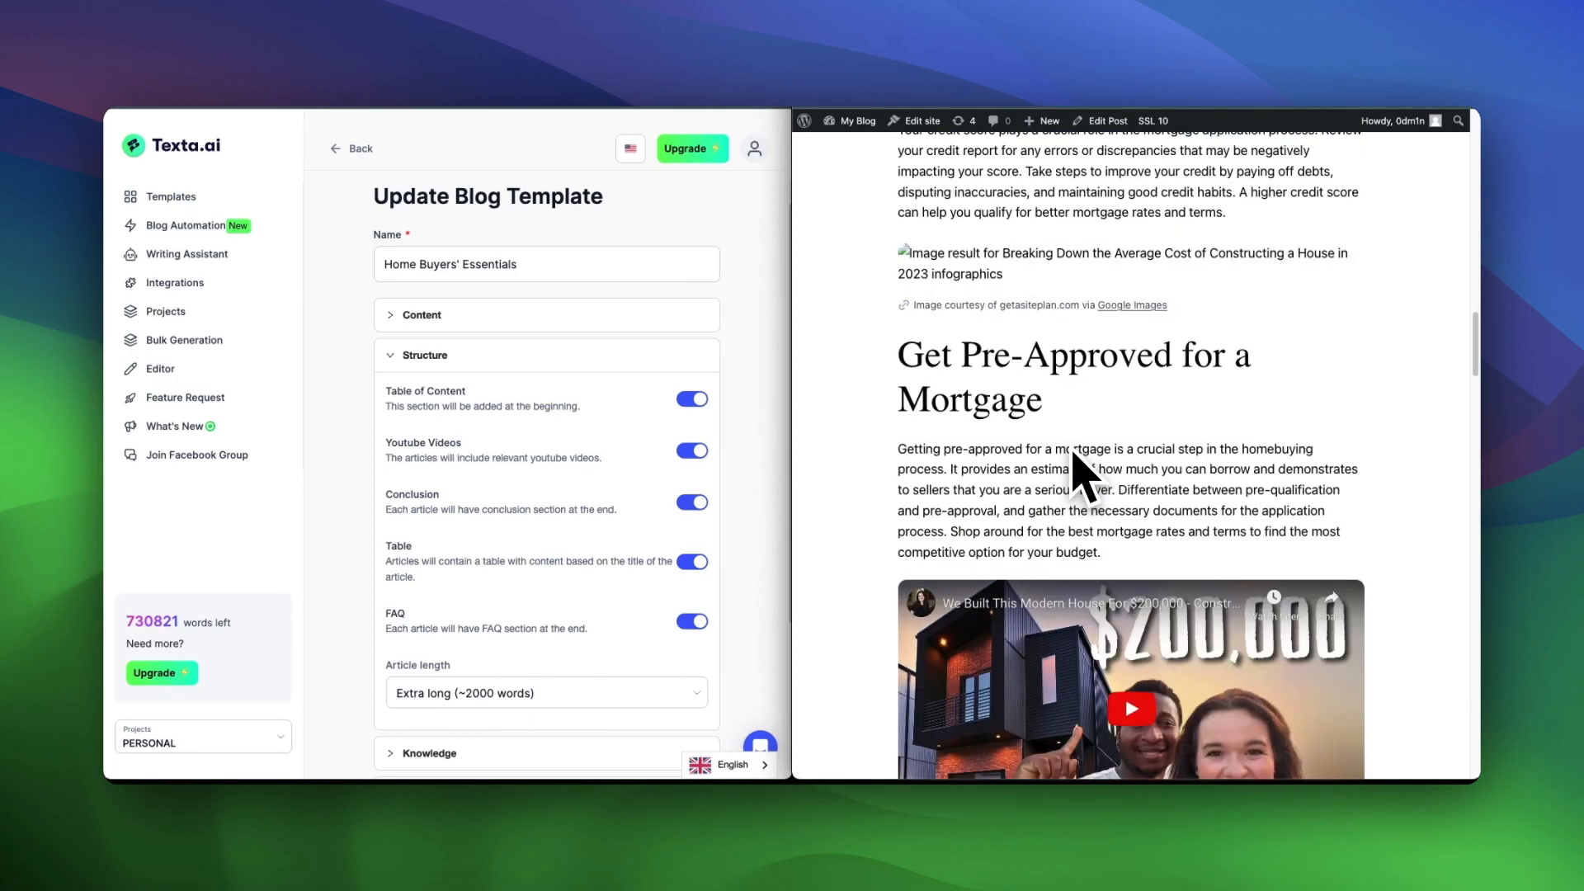
pyautogui.scroll(-8, 1098, 652)
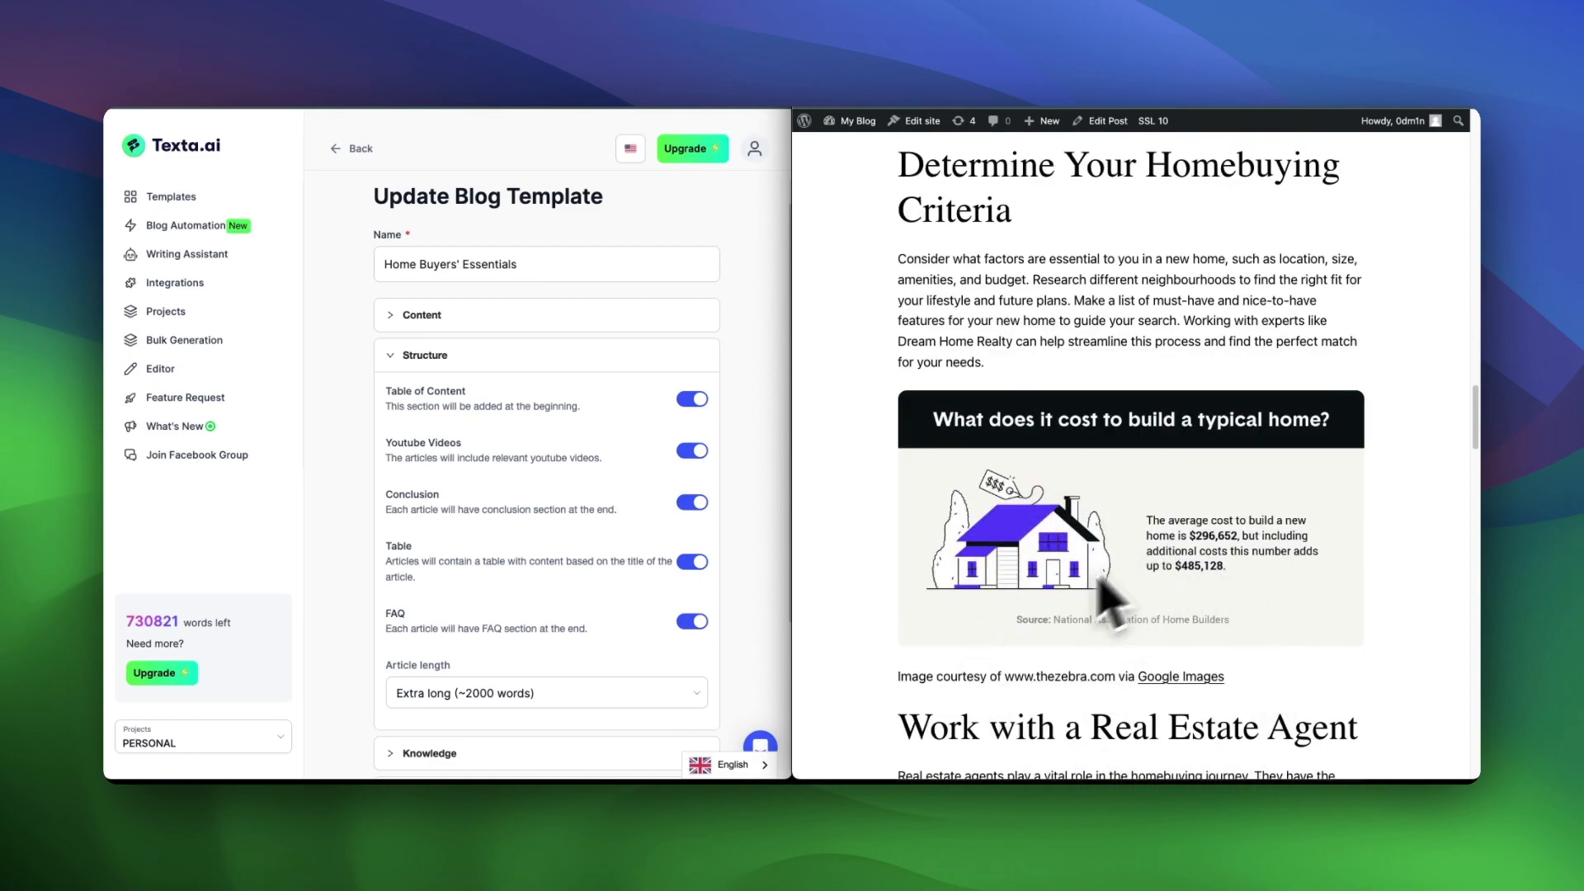
pyautogui.scroll(-7, 1015, 577)
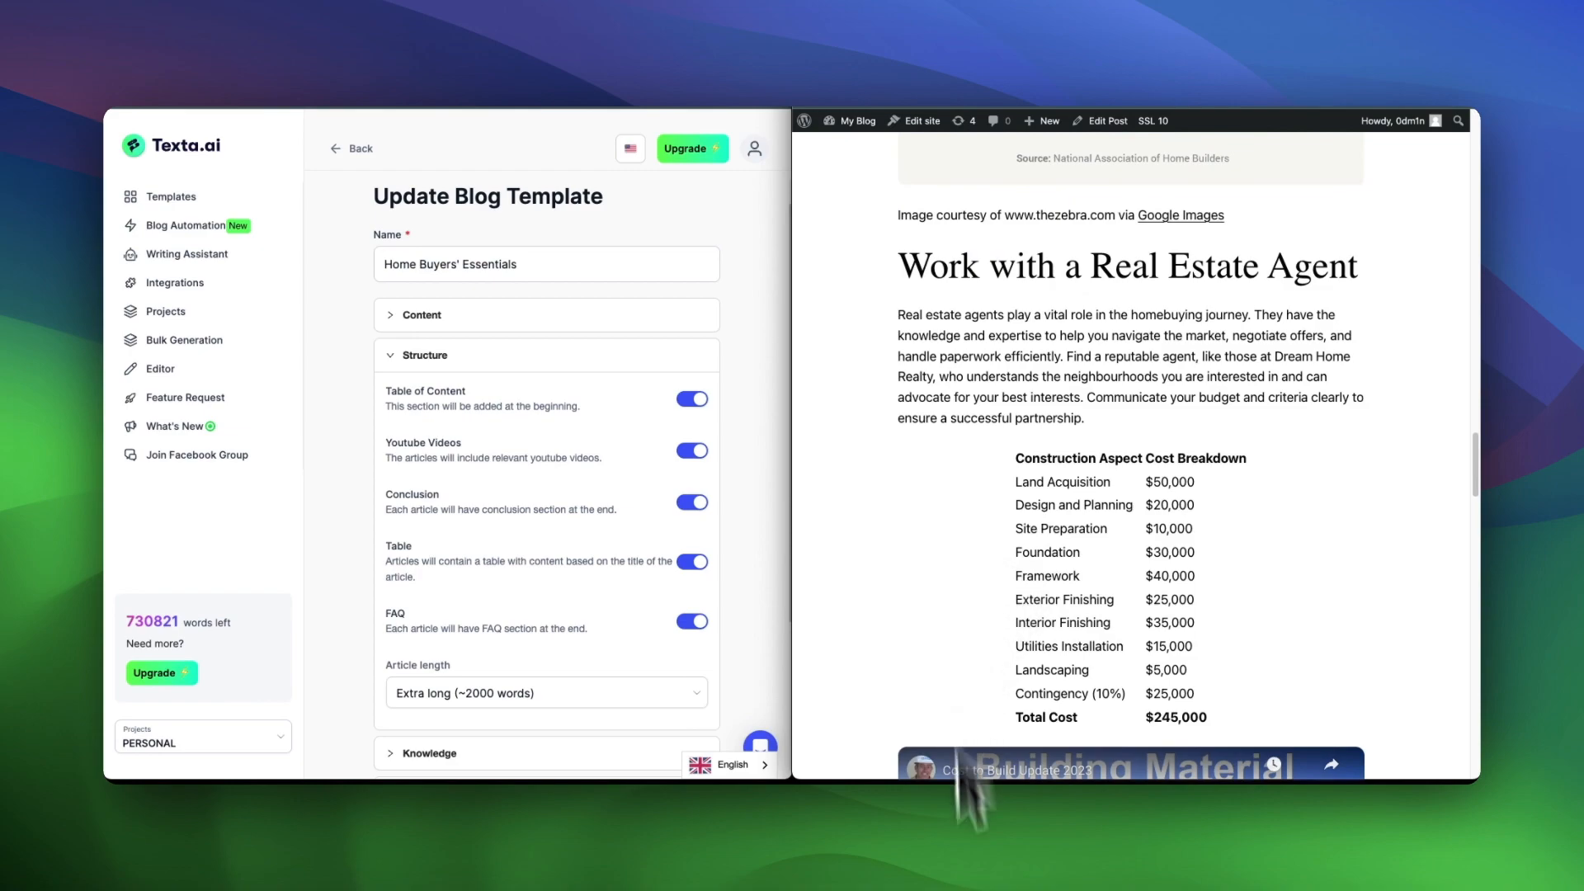
pyautogui.scroll(-7, 1006, 747)
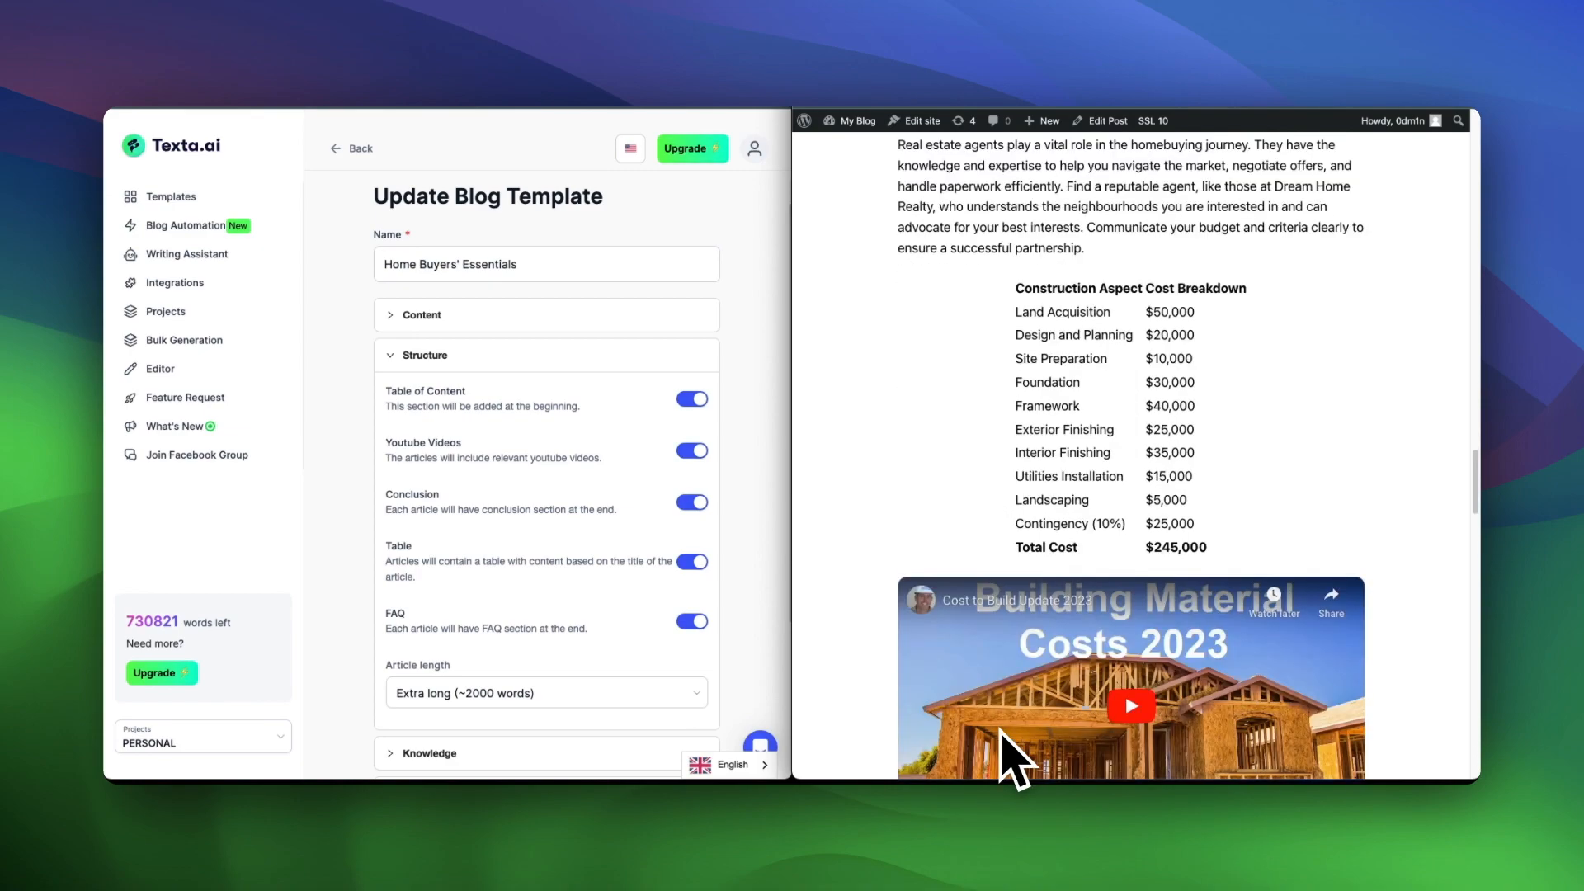
pyautogui.scroll(-6, 1002, 739)
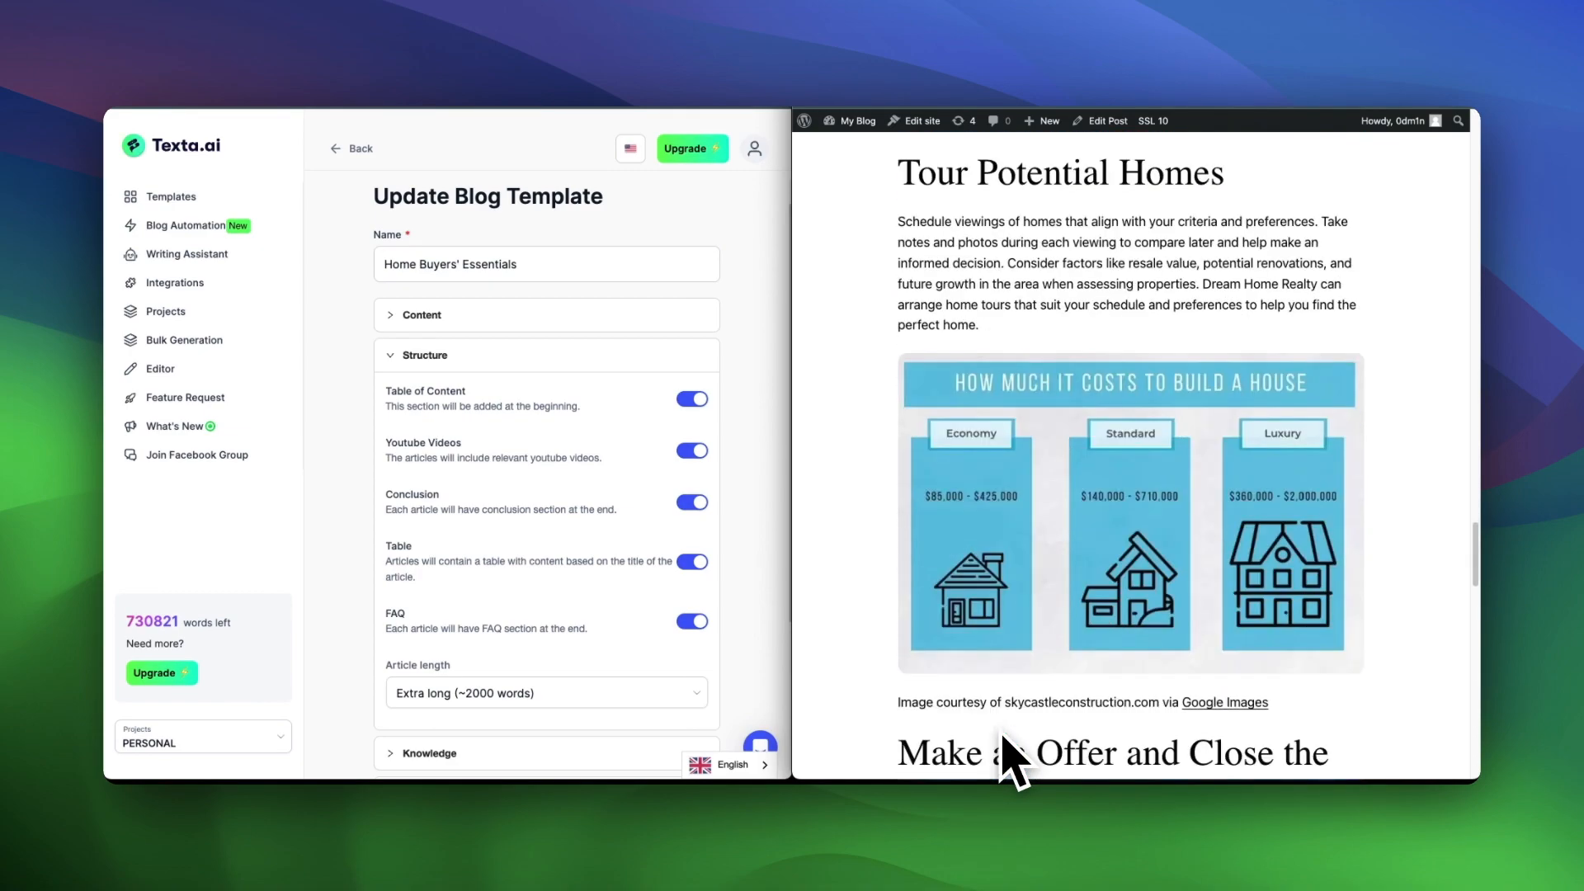
pyautogui.scroll(-9, 1002, 714)
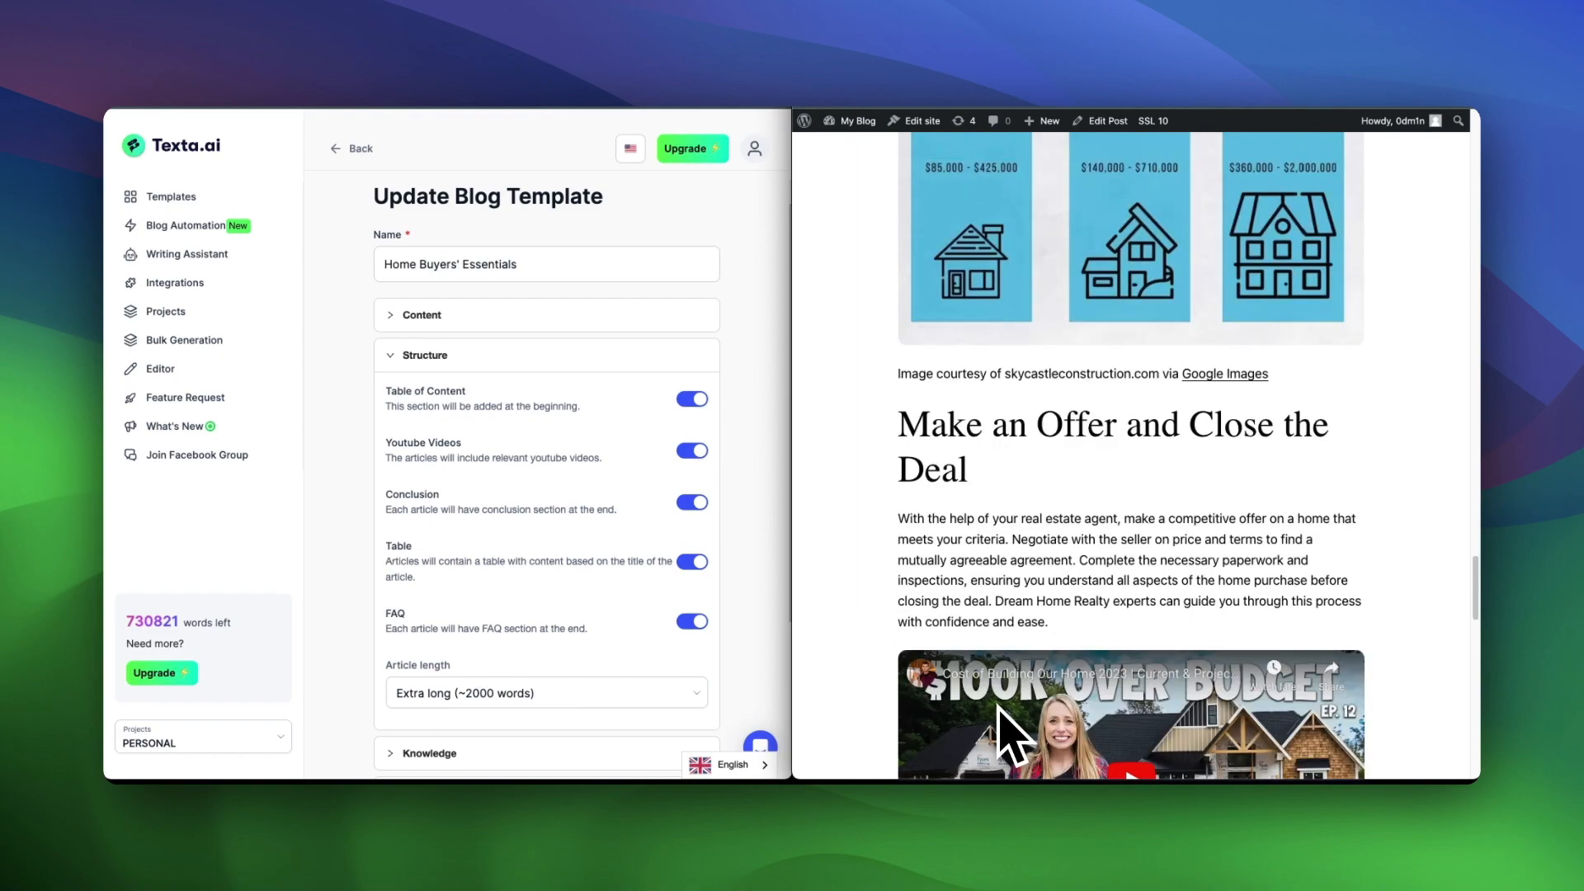
pyautogui.scroll(-7, 1031, 536)
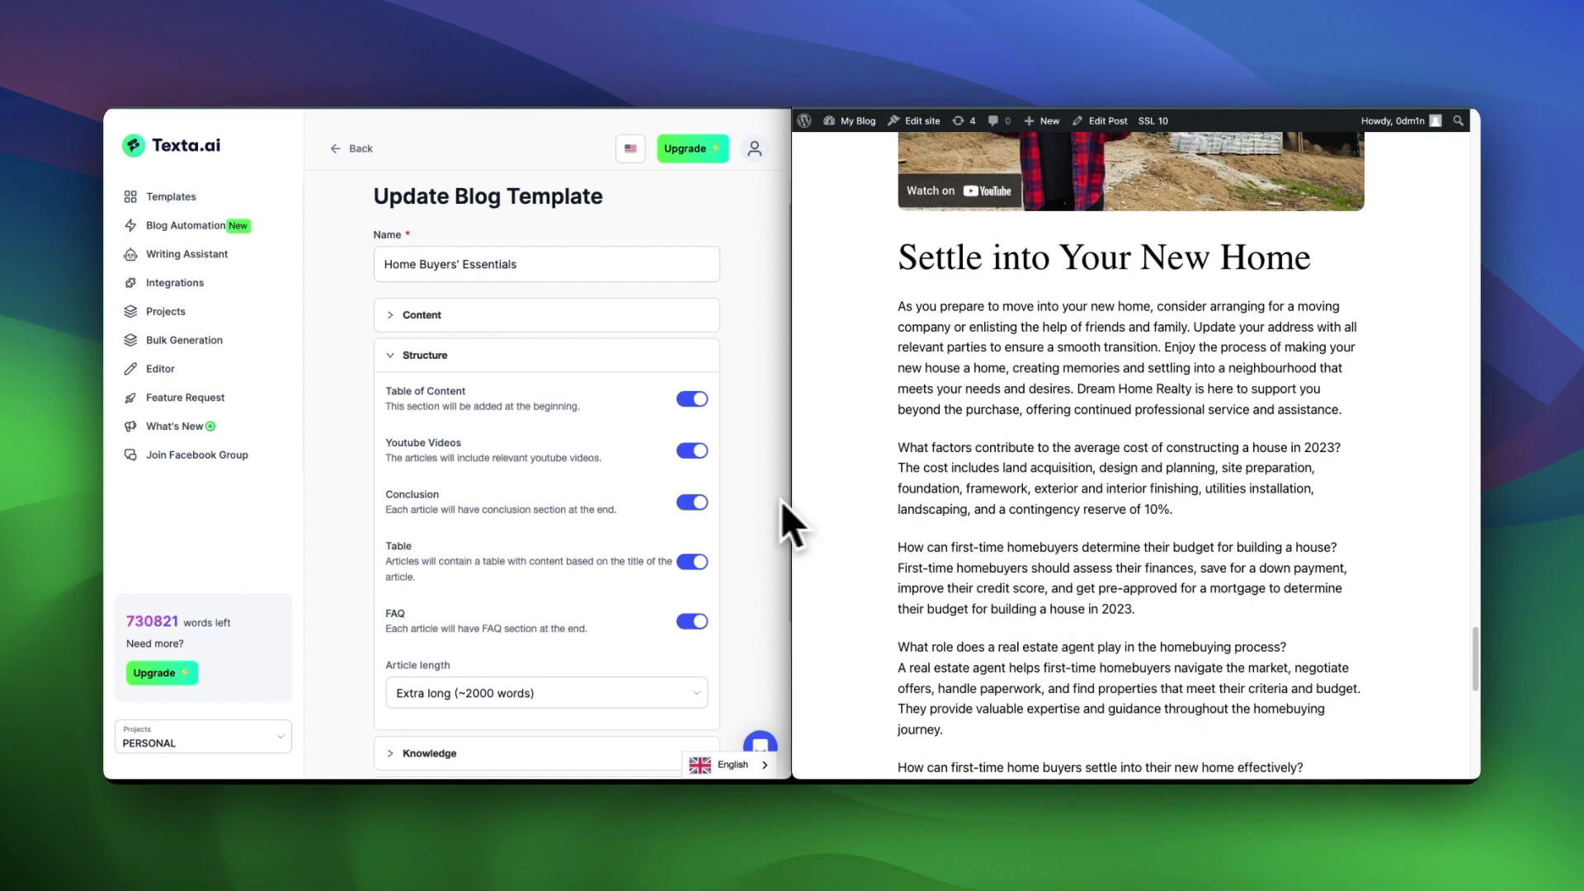
# Step: Enlarge the template window and examine the "Access to internet" setting in the Knowledge section by highlighting its text
pyautogui.hotkey('ctrl', 'alt', 'Return')
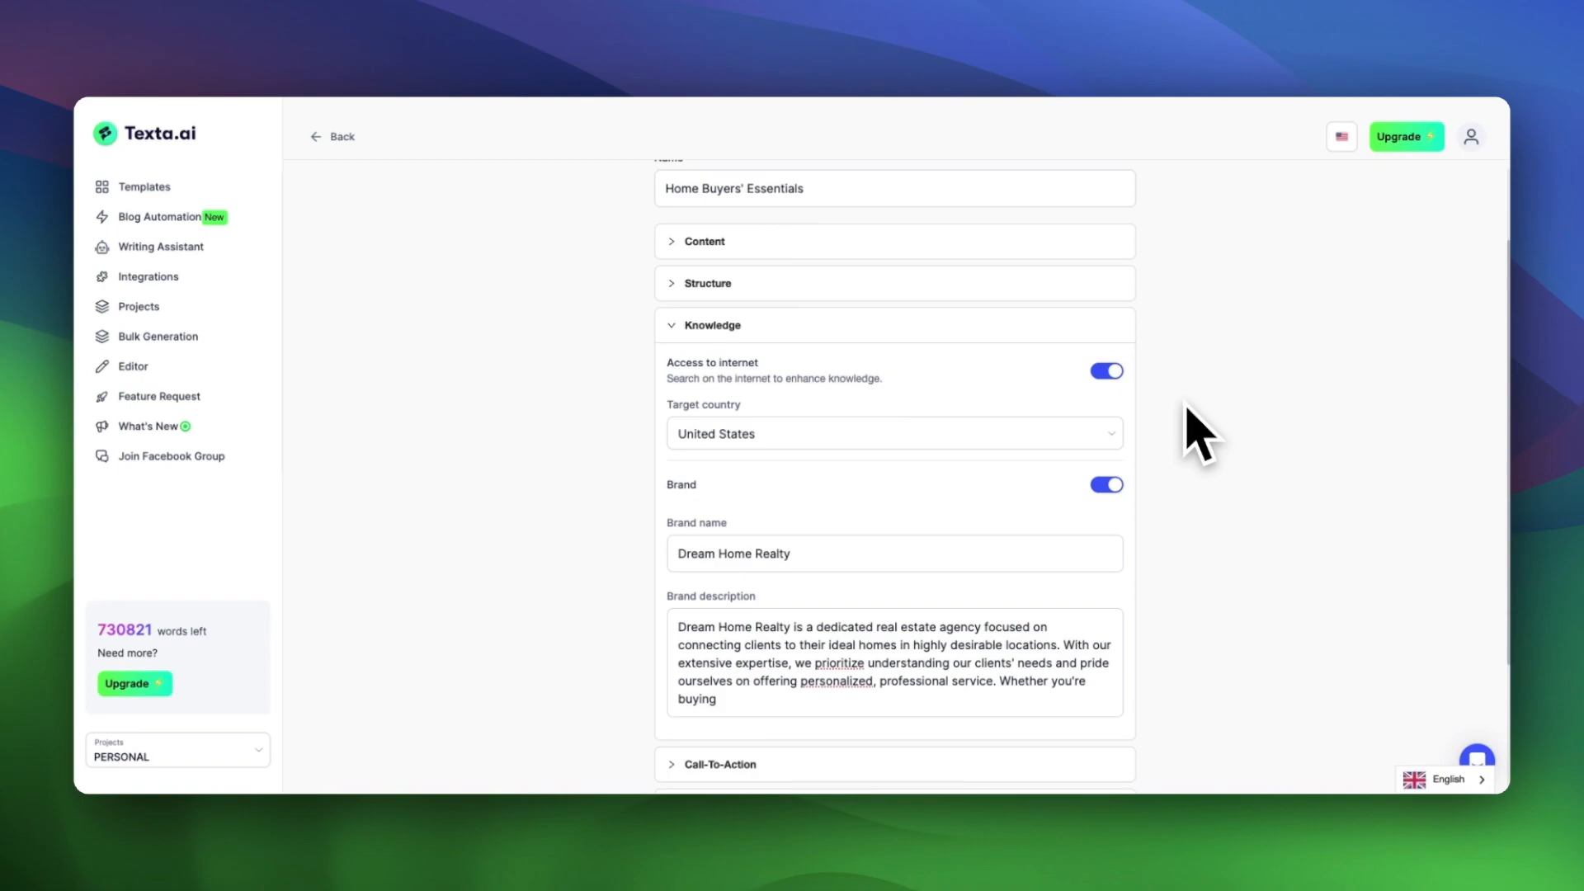
pyautogui.moveTo(665, 358); pyautogui.dragTo(866, 375)
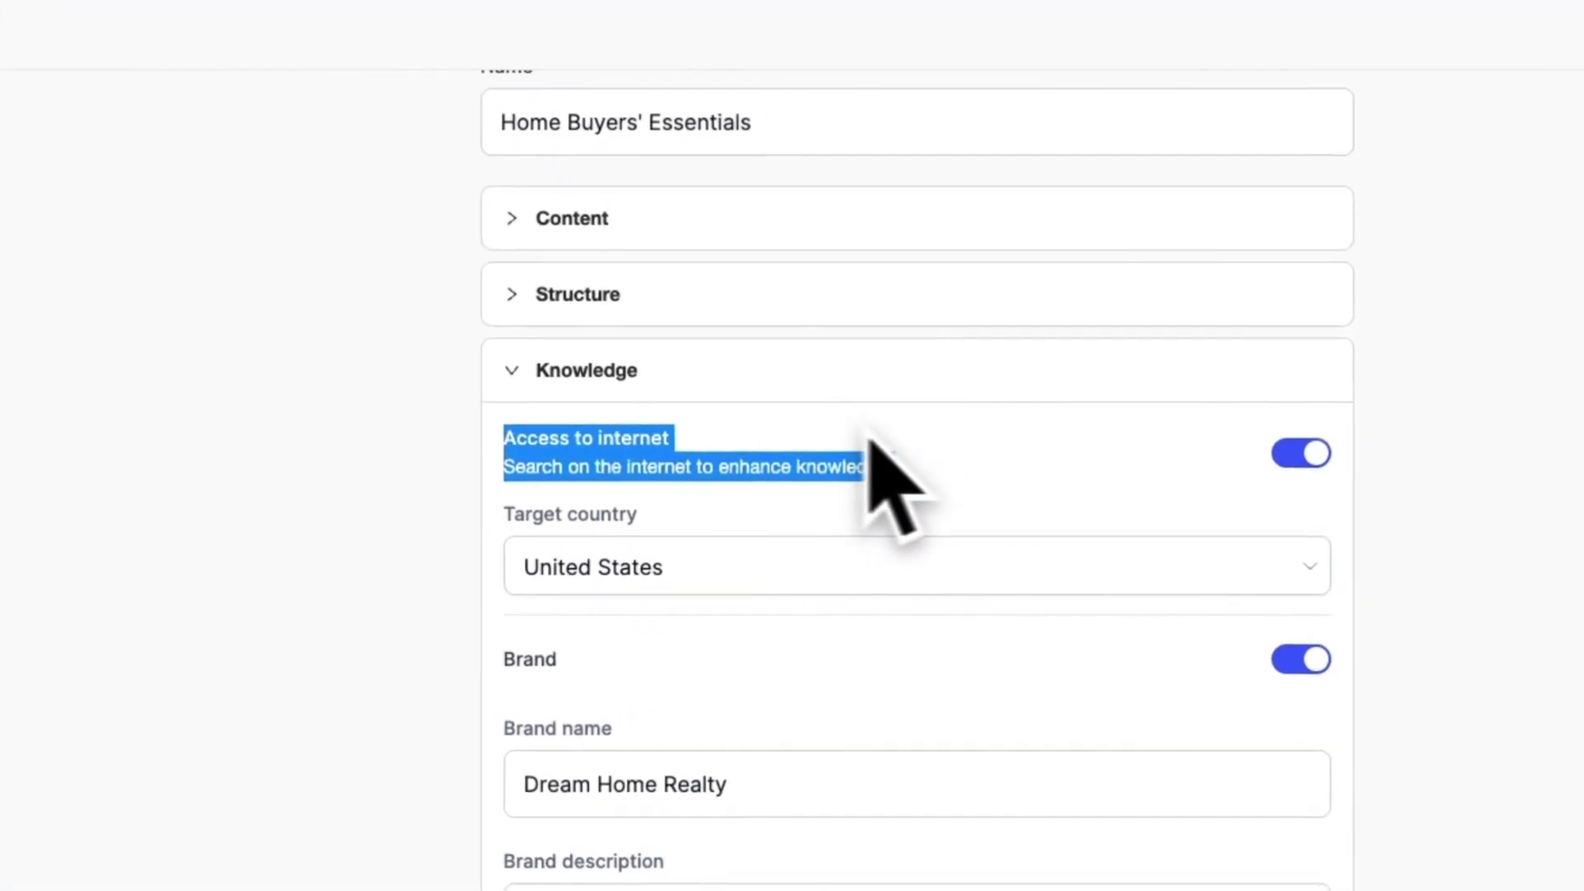
pyautogui.click(964, 443)
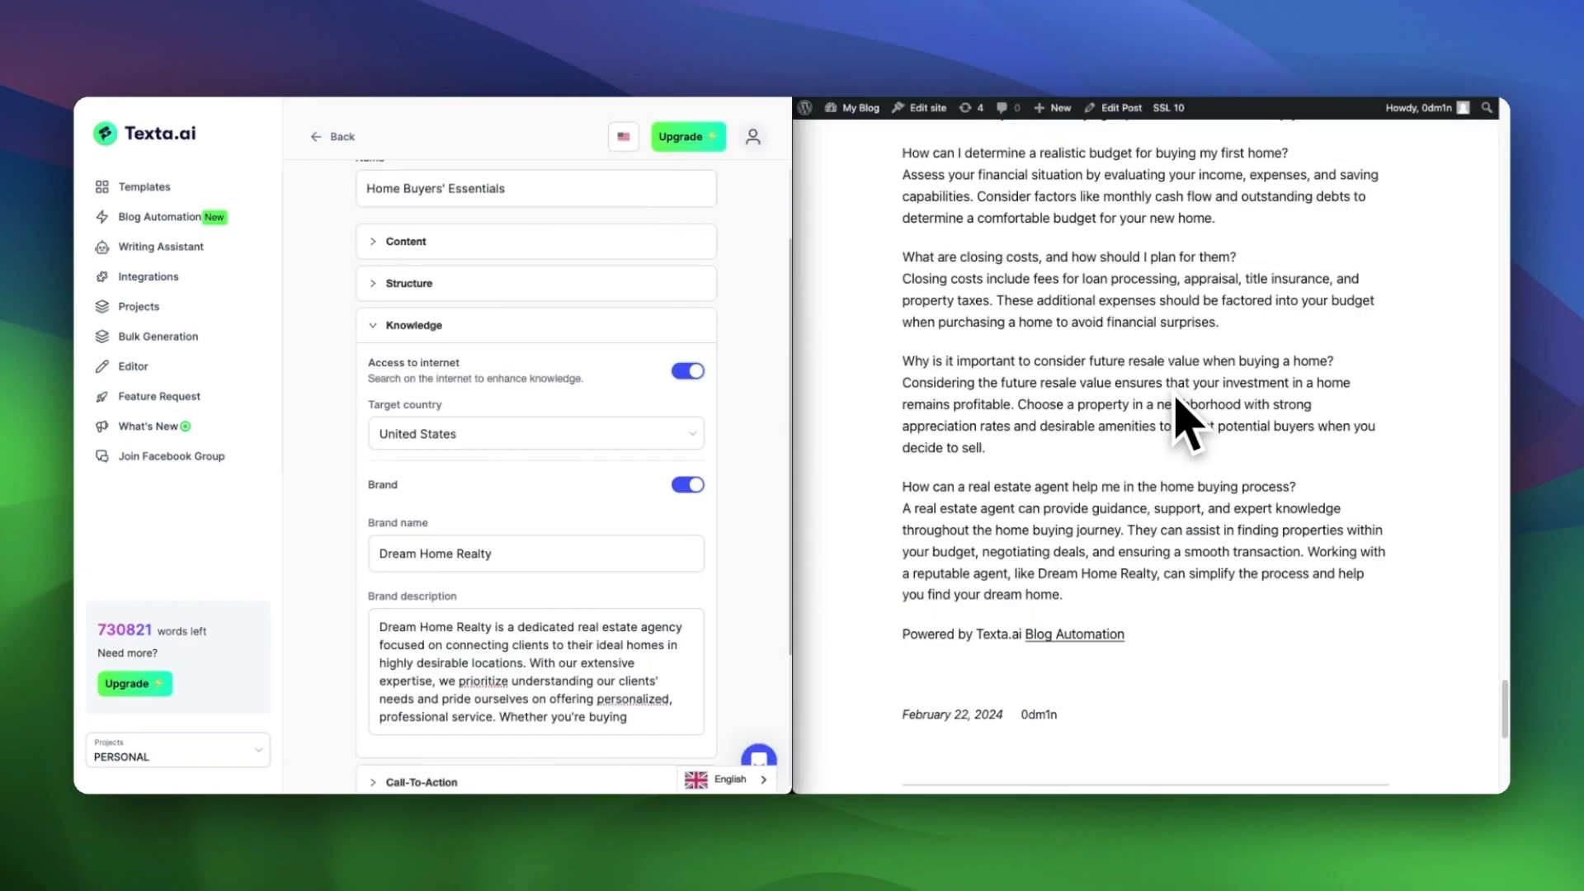
# Step: Examine the article's "Work with a Real Estate Agent" and "Consider Future Resale Value" sections for mentions of the Dream Home Realty brand
pyautogui.scroll(15, 1186, 421)
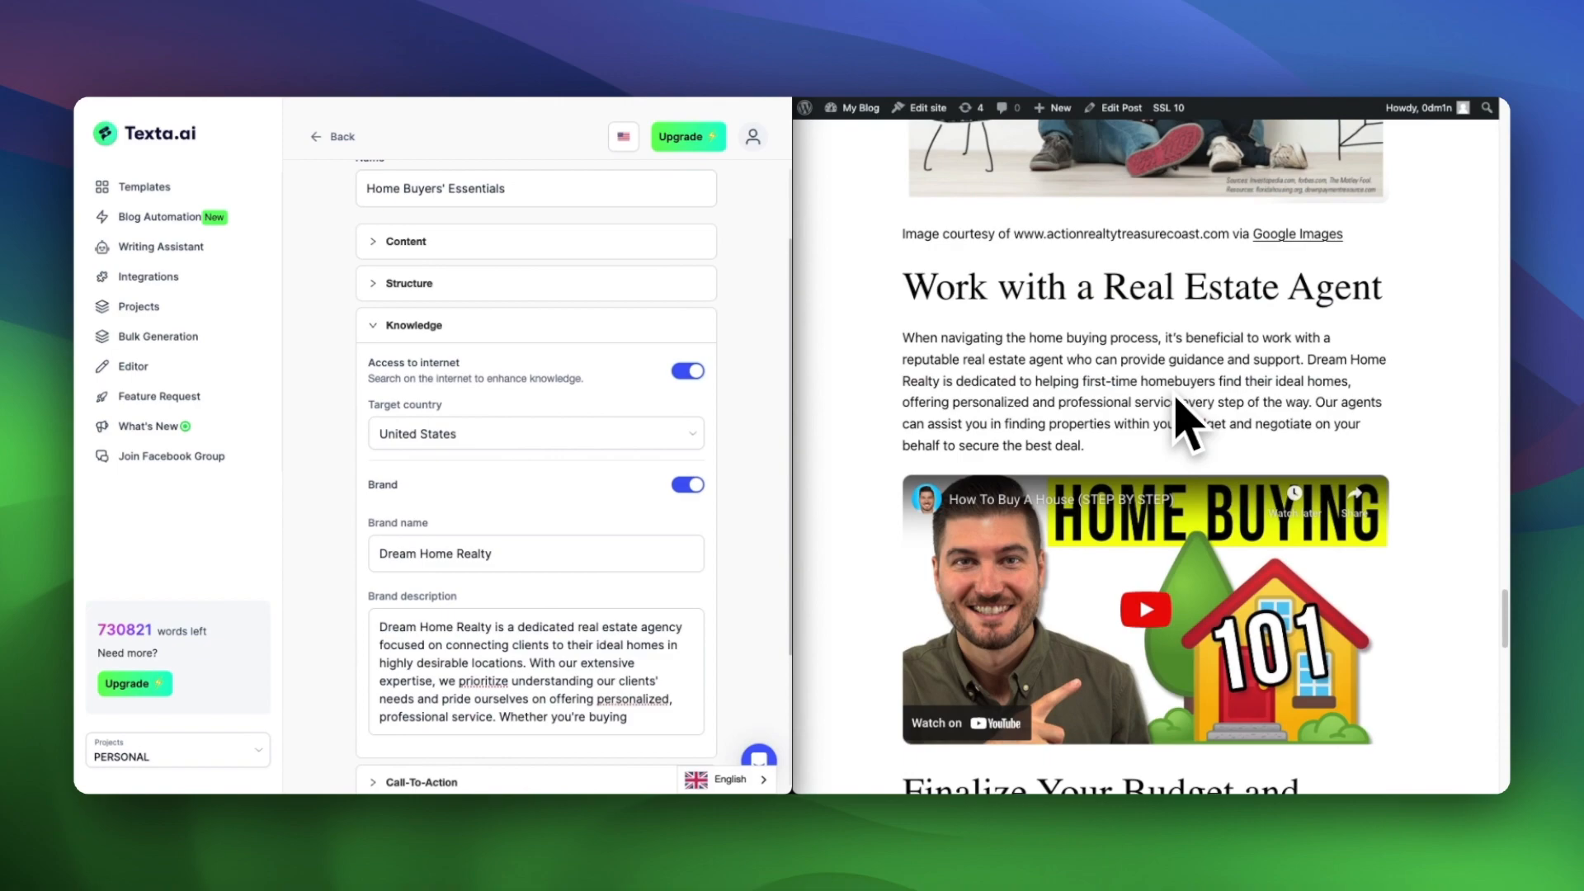
pyautogui.scroll(10, 1176, 398)
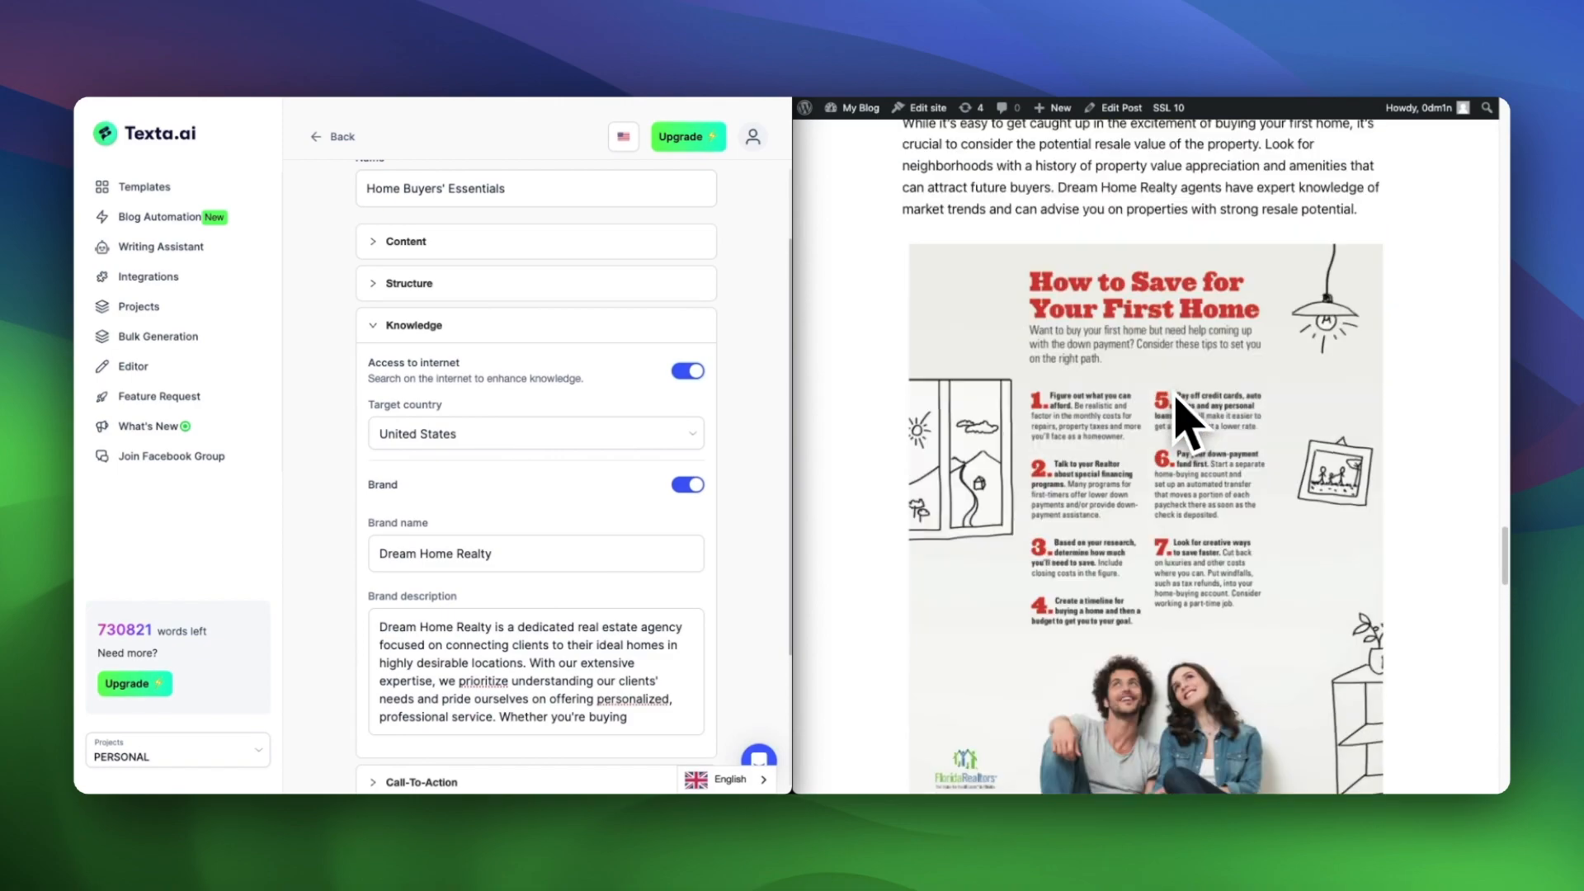
pyautogui.scroll(6, 1176, 627)
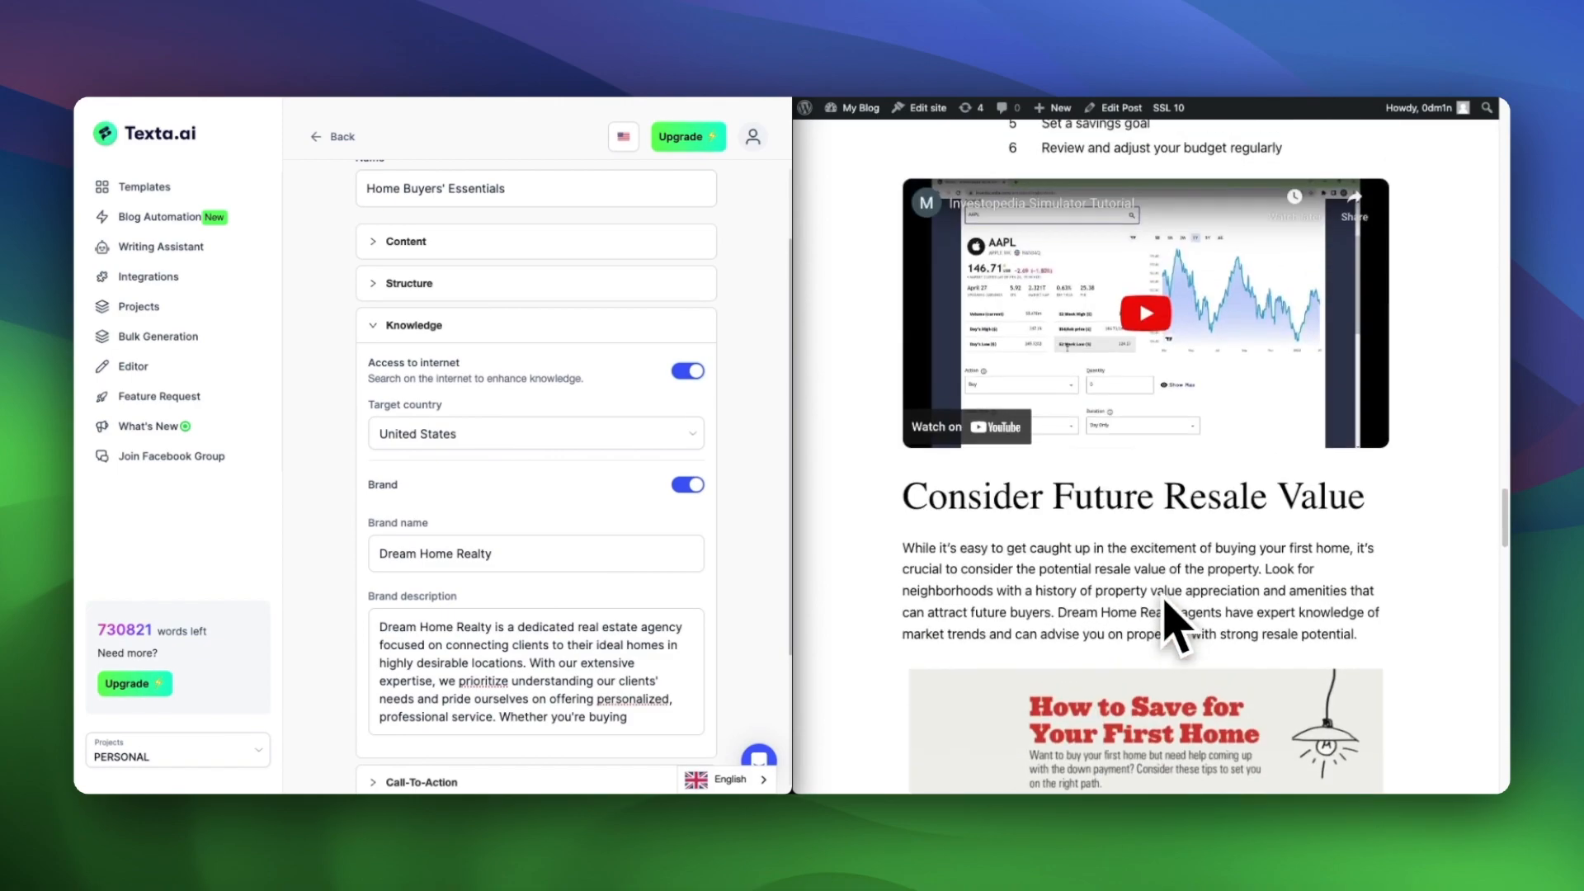
pyautogui.scroll(2, 1180, 681)
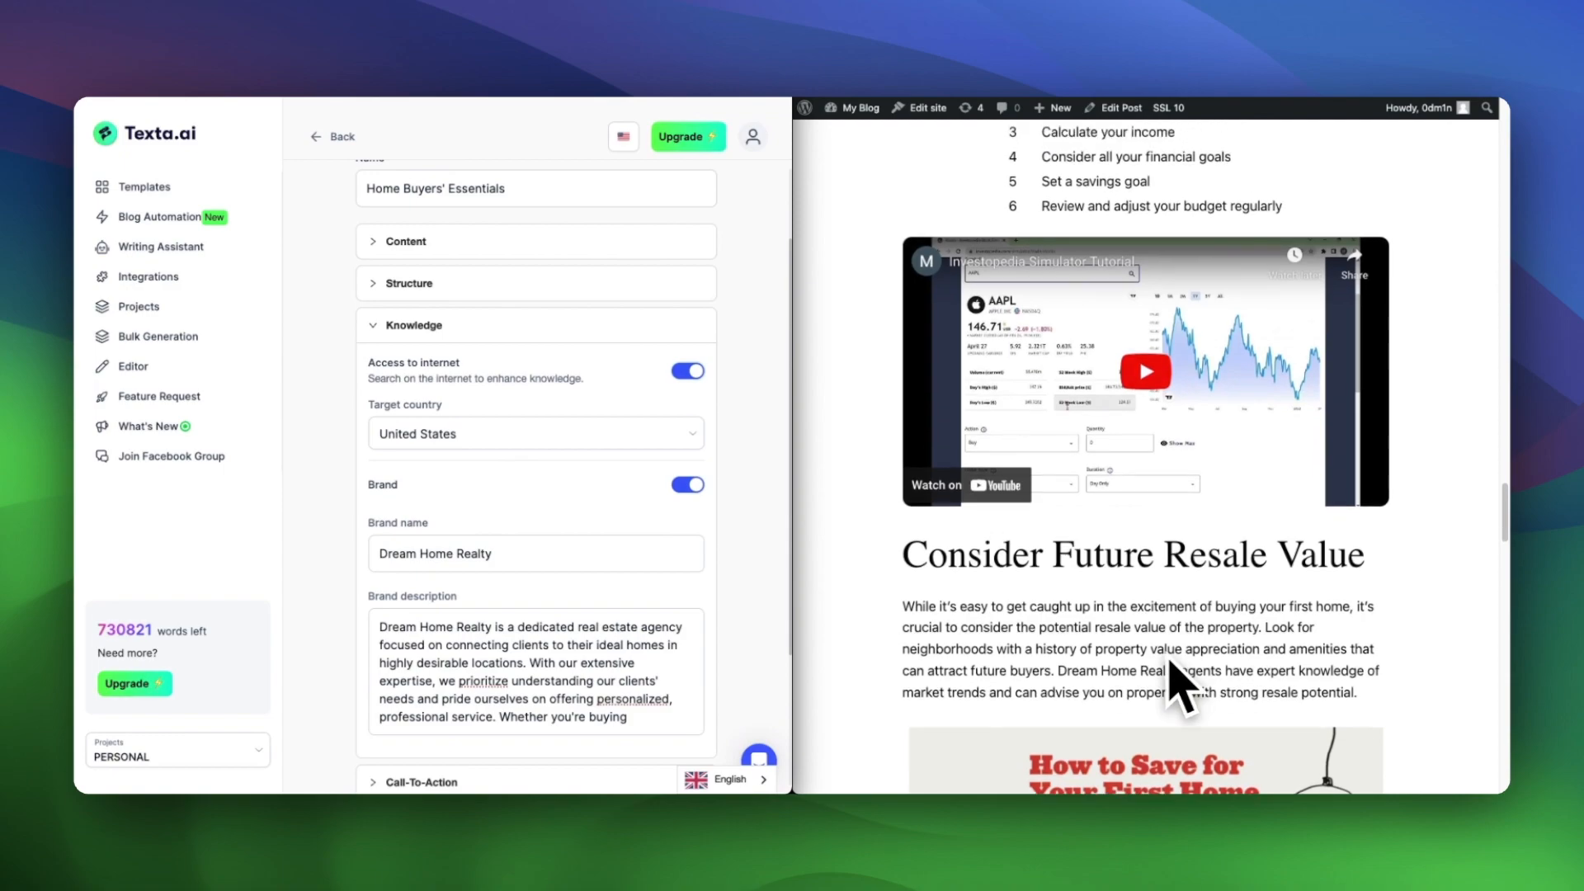
pyautogui.scroll(6, 1175, 685)
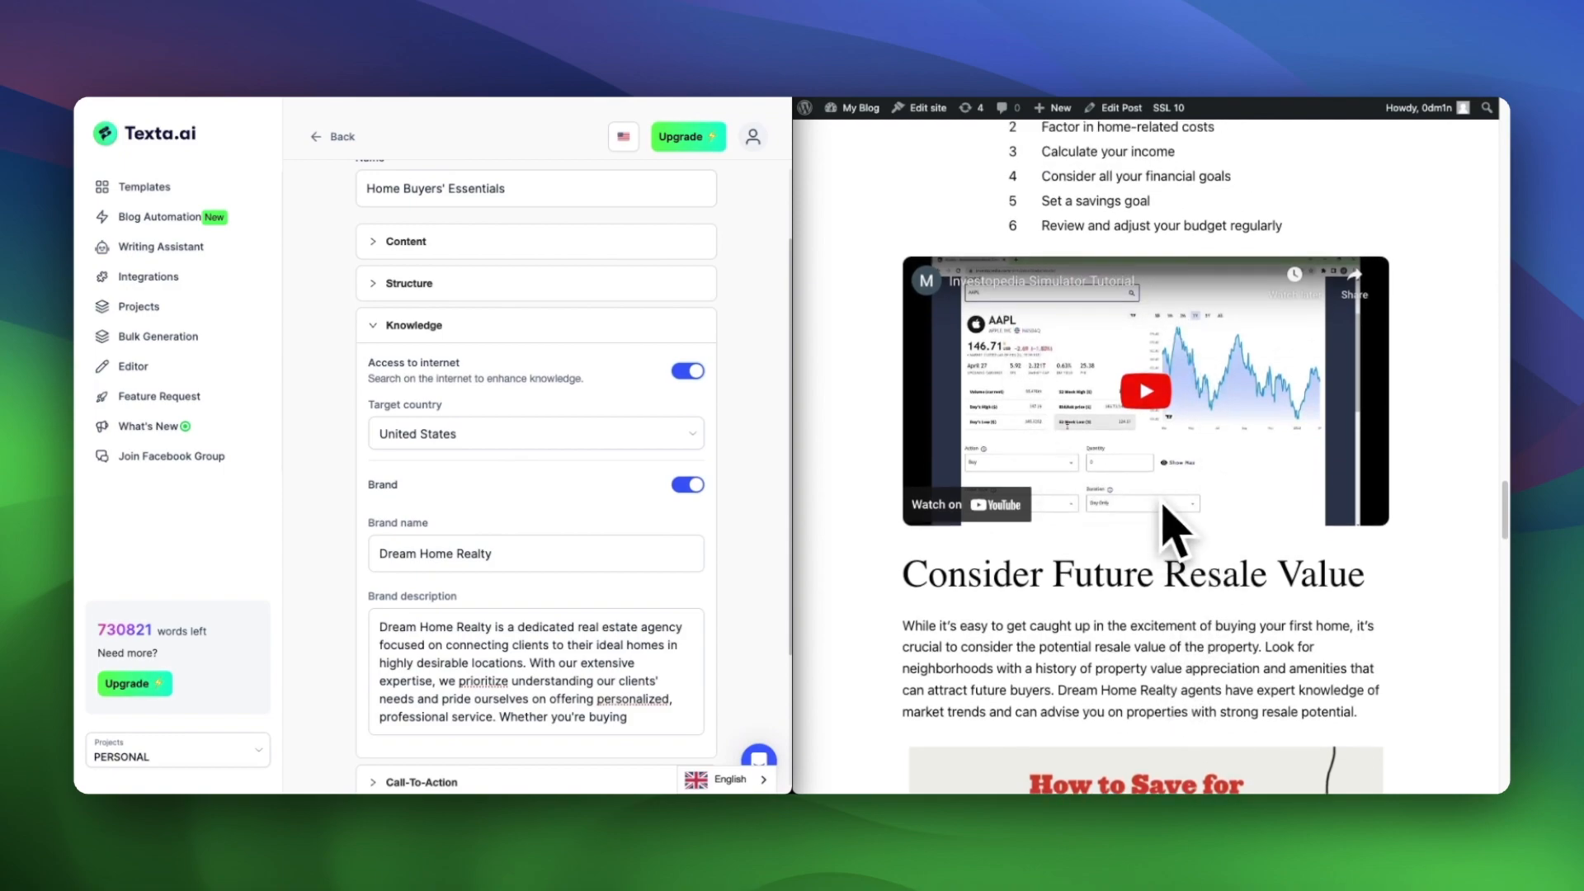
# Step: Examine the home budgeting article from "Consider Future Resale Value" back up to "Pre-Approval Process" for Dream Home Realty mentions
pyautogui.scroll(12, 1165, 505)
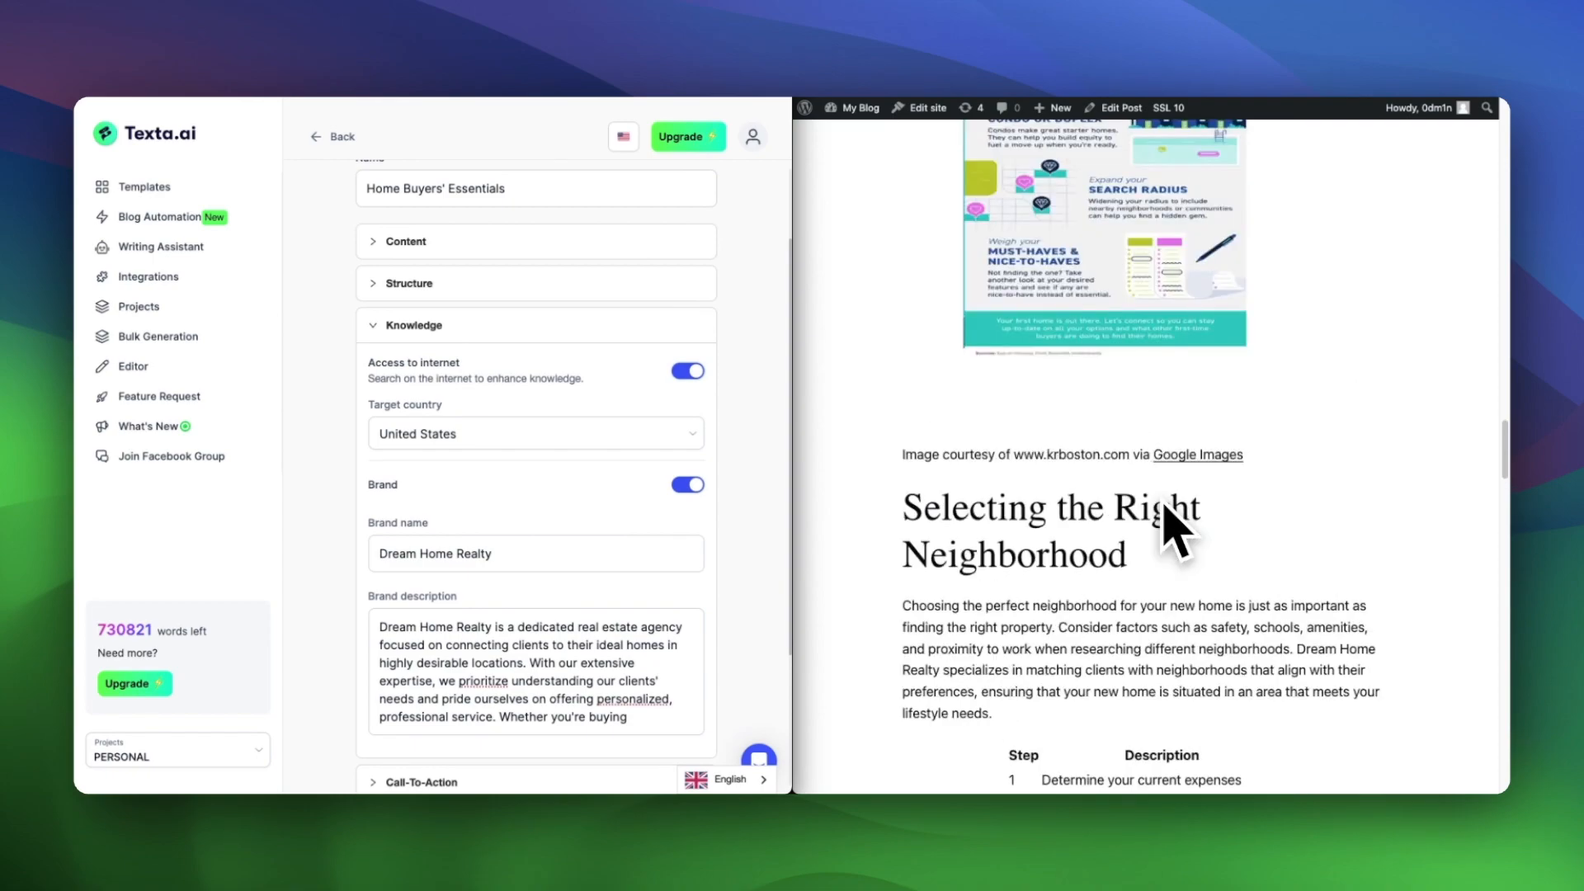
pyautogui.scroll(7, 1173, 530)
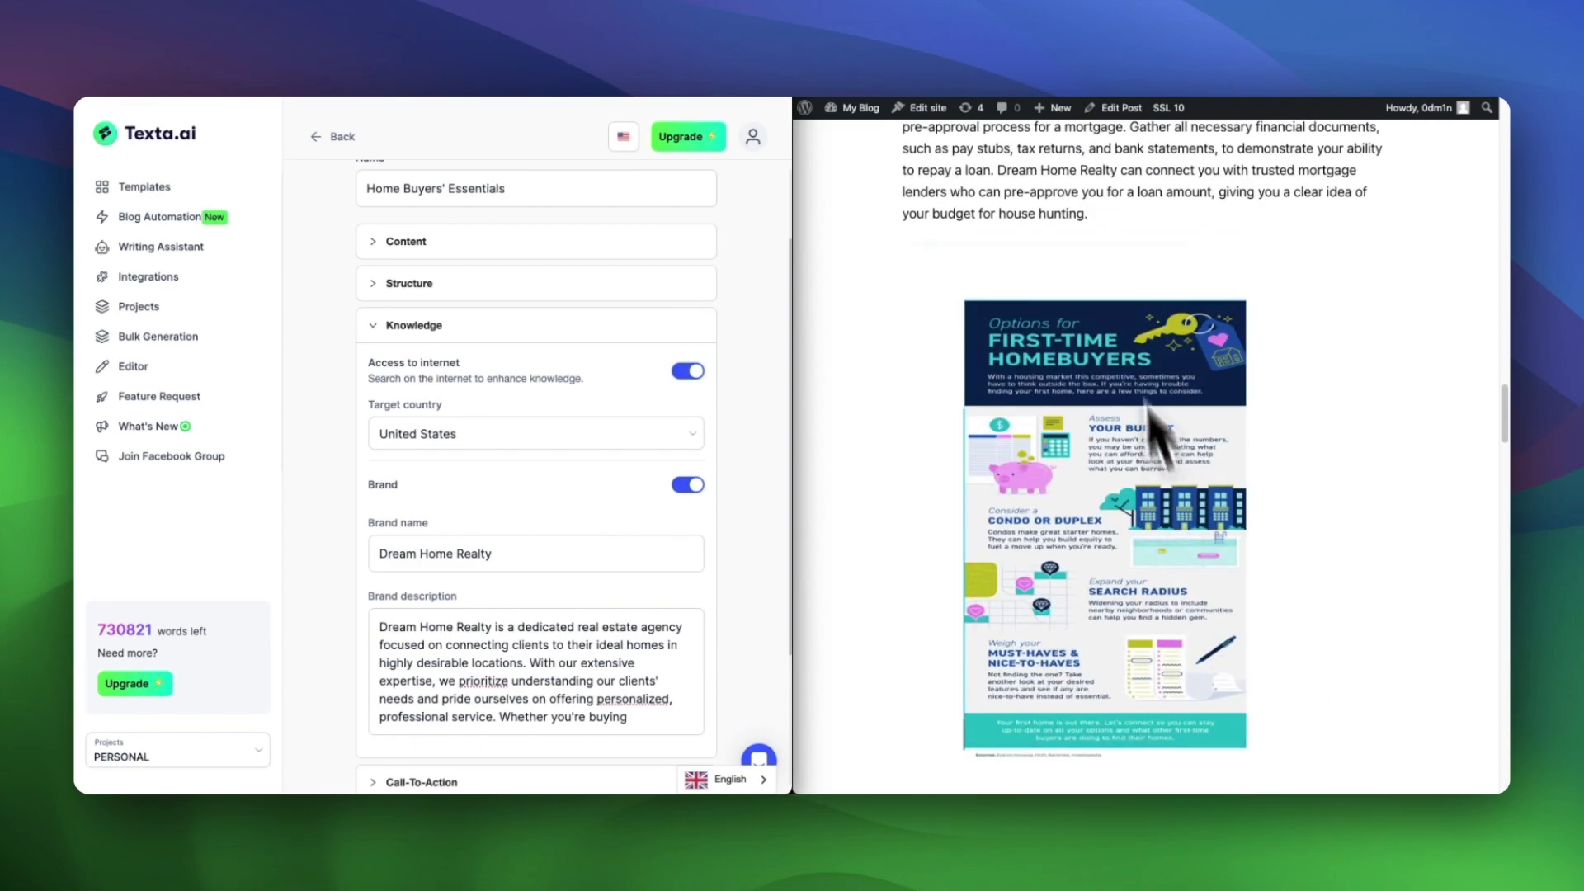
pyautogui.scroll(9, 1137, 444)
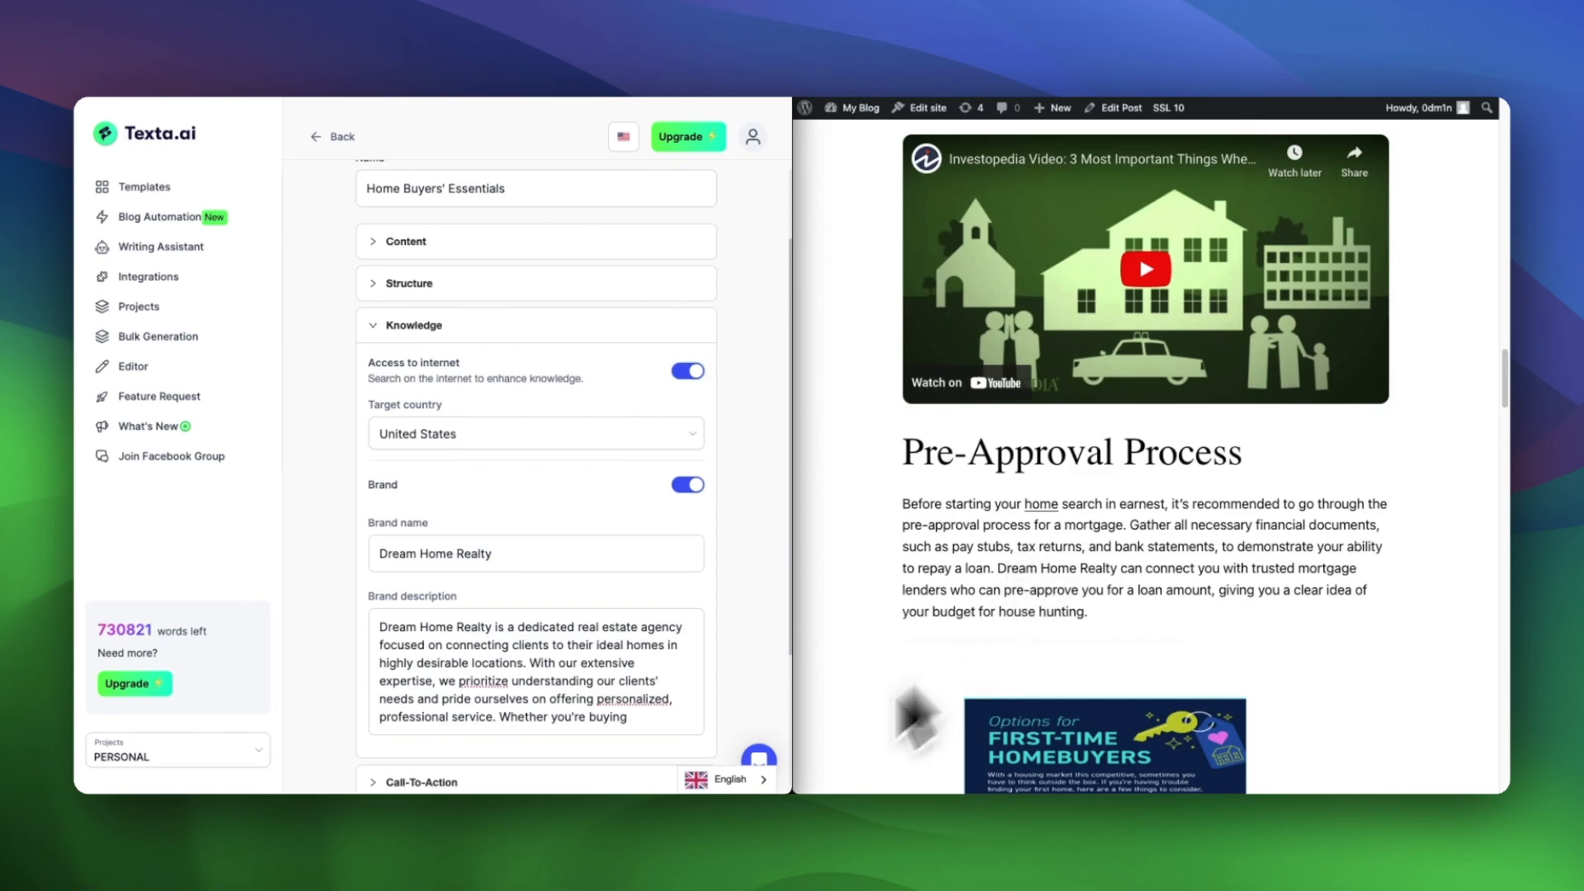
# Step: Browse the target country options in the Knowledge section and close the list without changing the selection
pyautogui.click(415, 437)
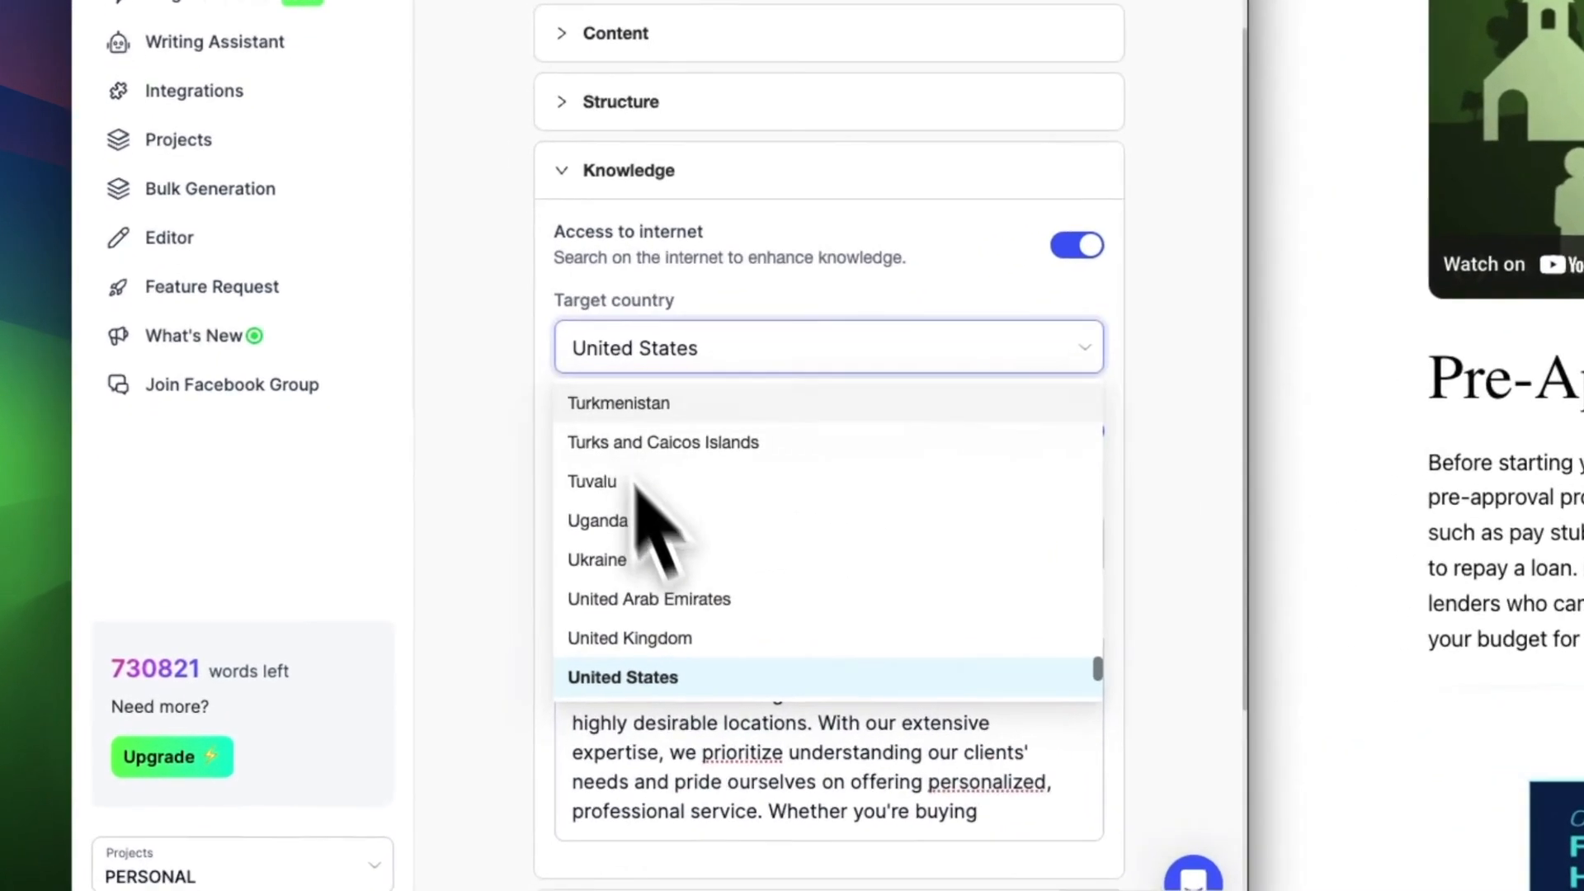
pyautogui.scroll(-5, 637, 488)
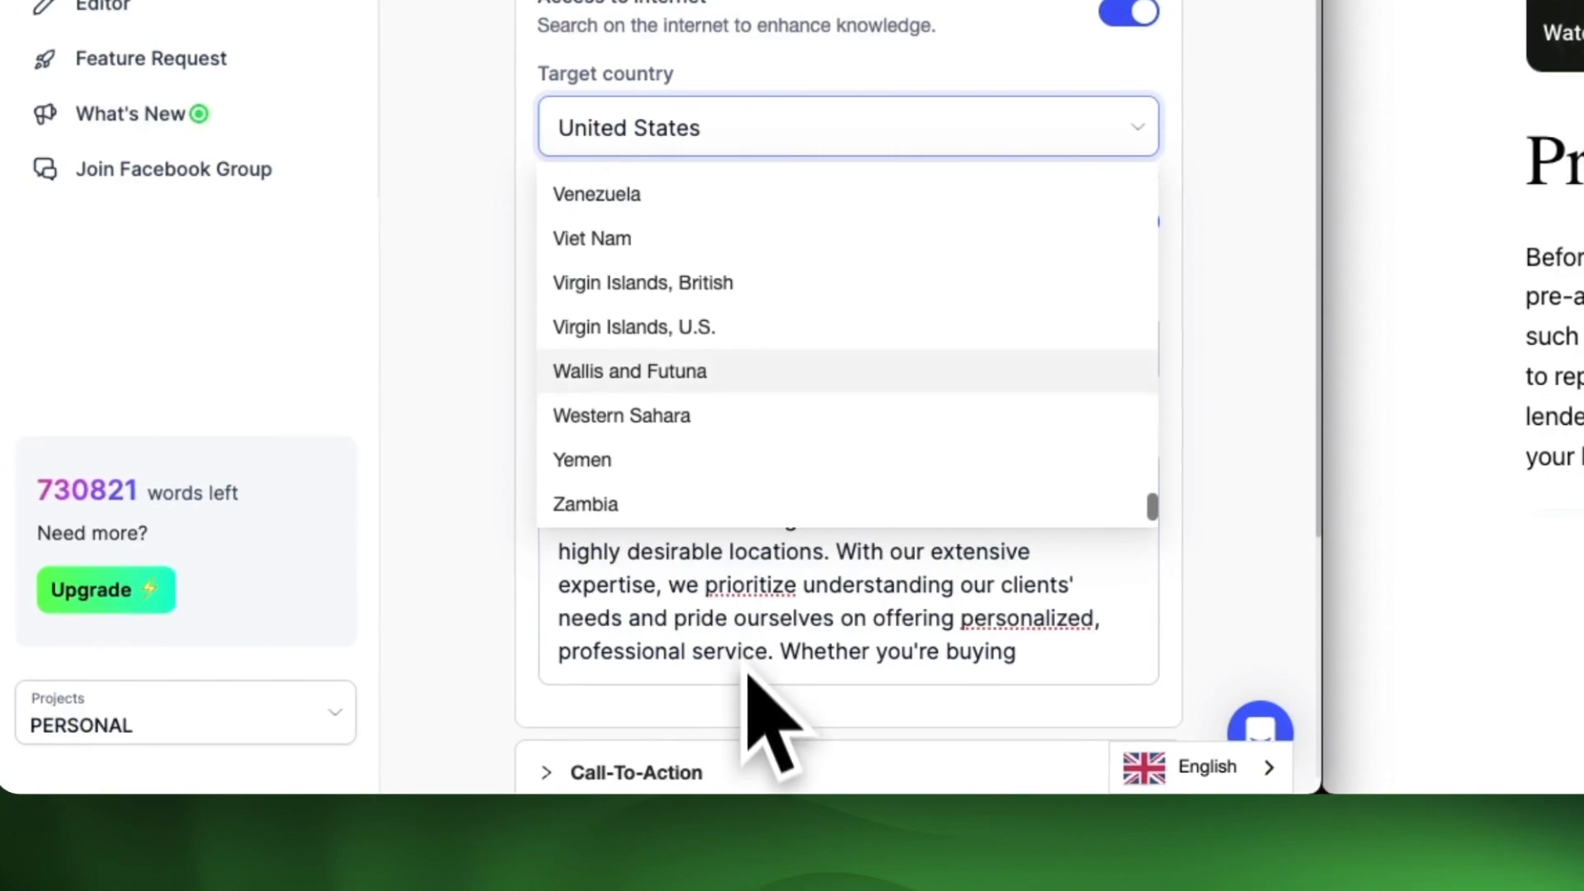
pyautogui.scroll(4, 747, 495)
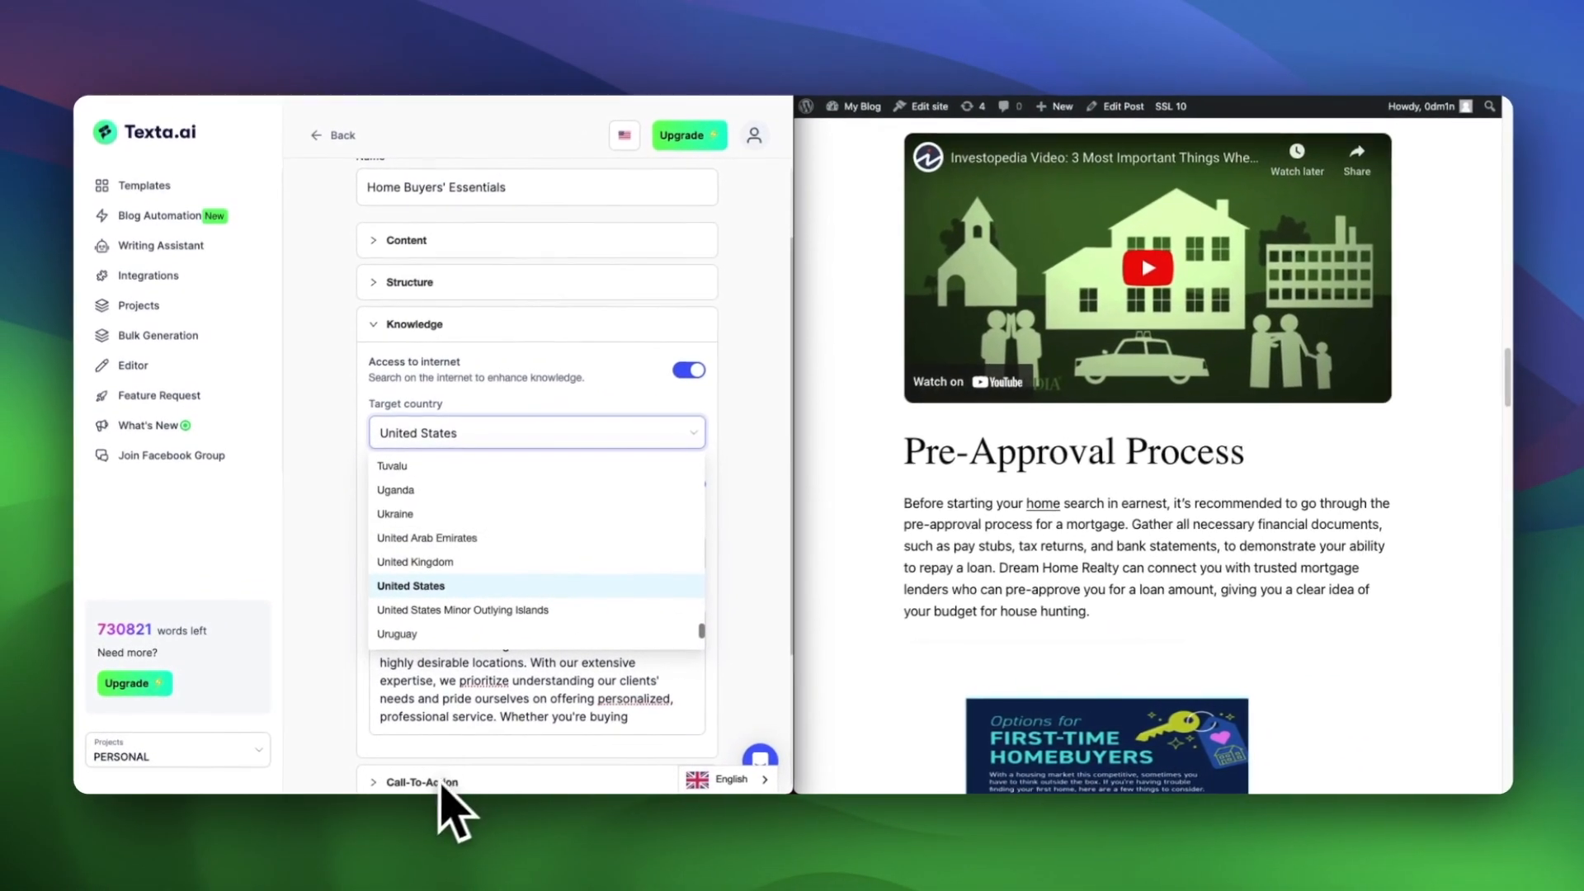
pyautogui.press('Escape')
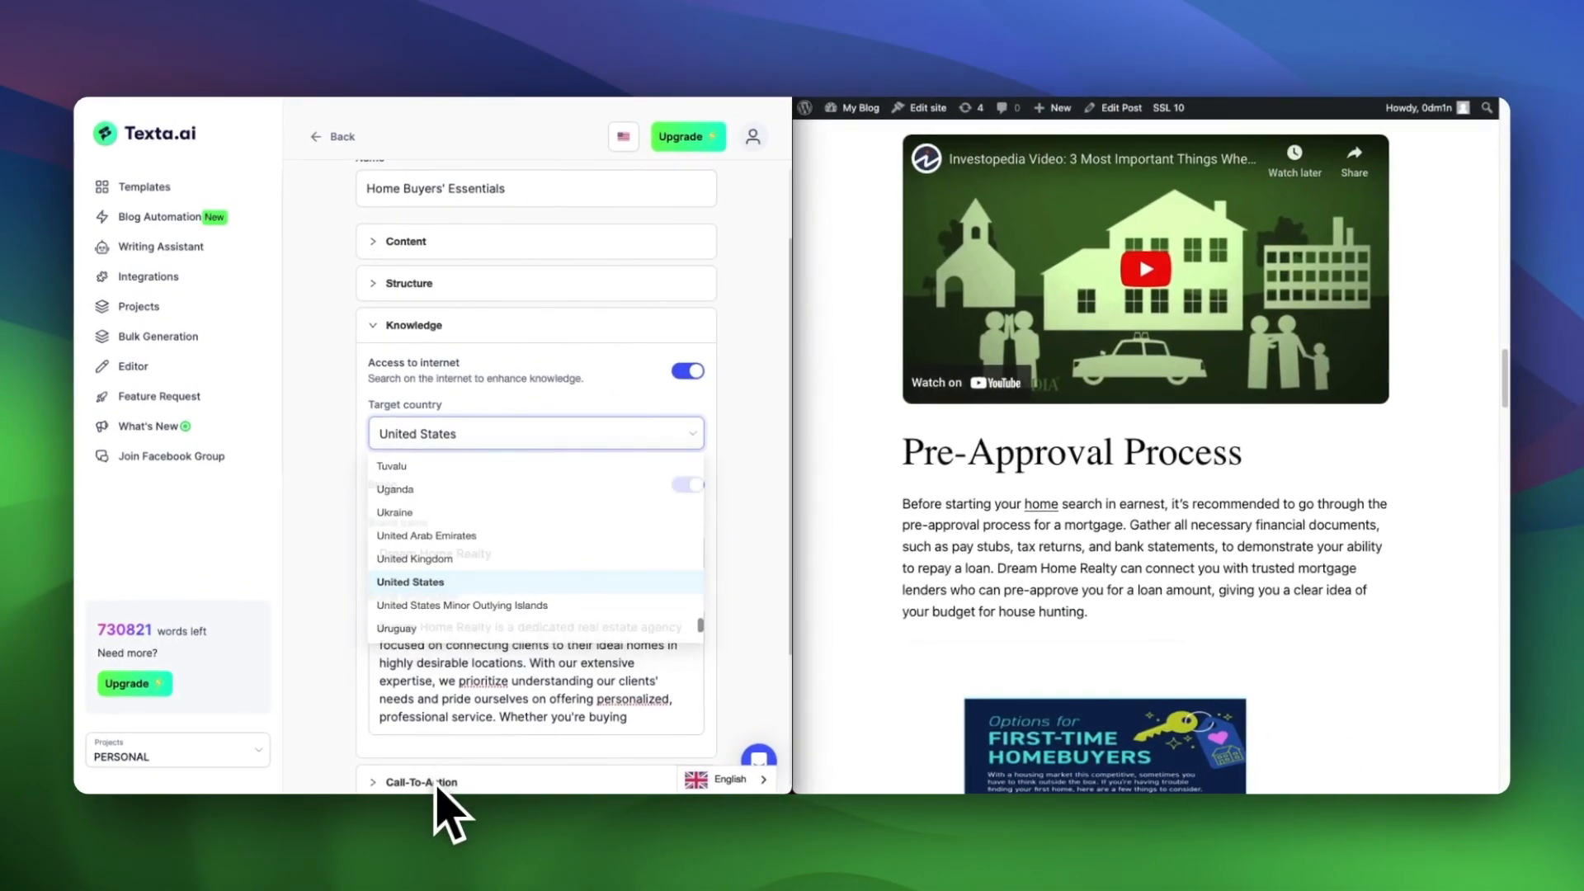
pyautogui.click(888, 779)
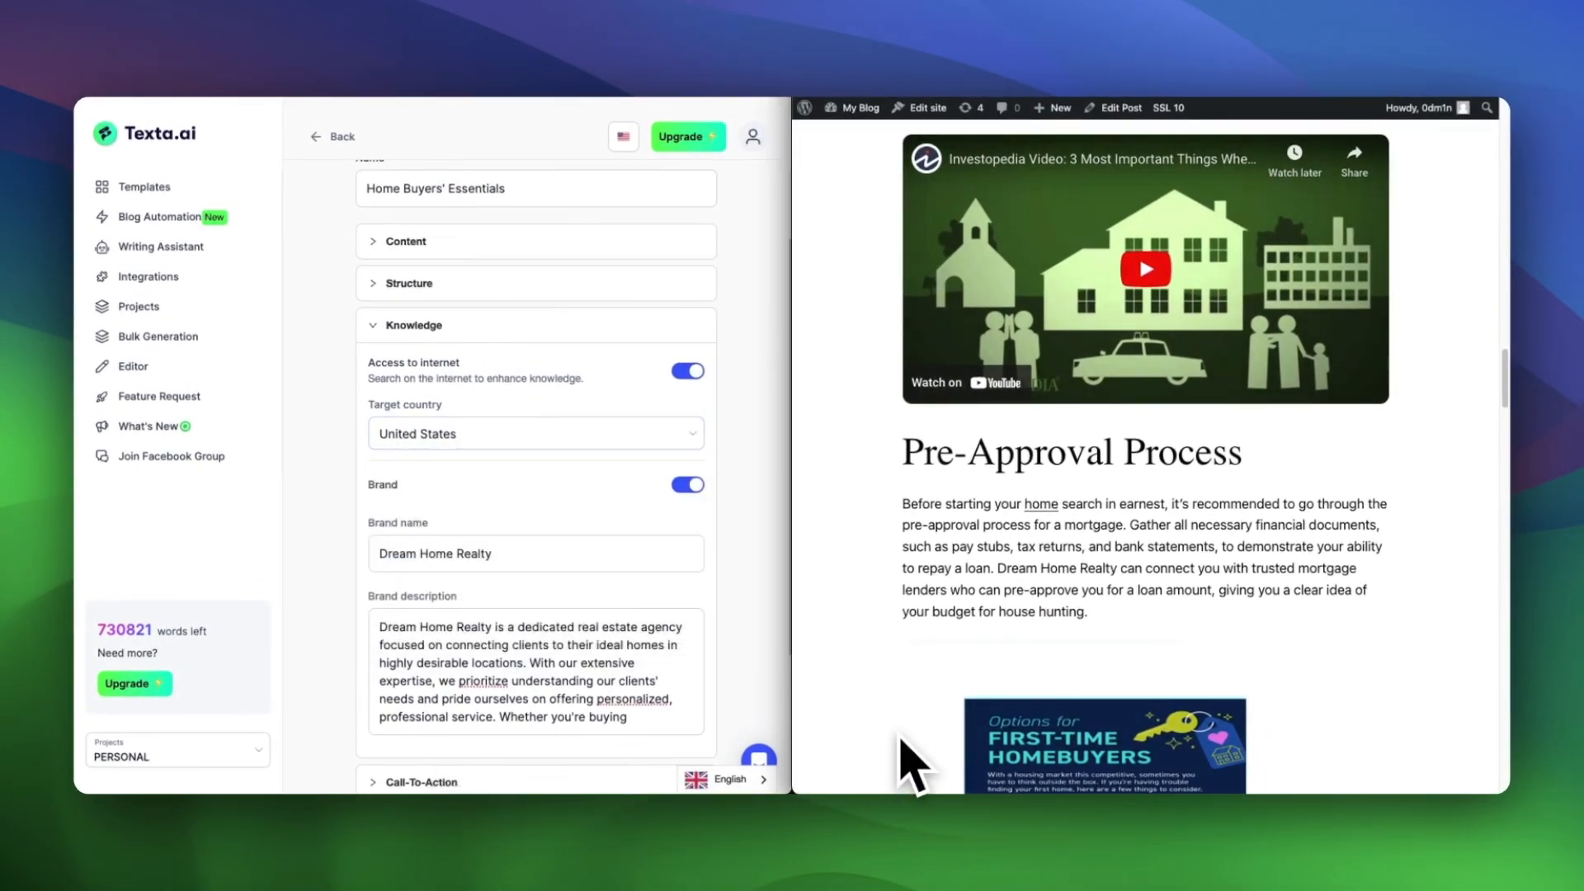
# Step: Examine the budgeting article's sections from "Consider Closing Costs" back up to its Table of Contents for brand mentions
pyautogui.scroll(1, 912, 763)
pyautogui.scroll(10, 912, 763)
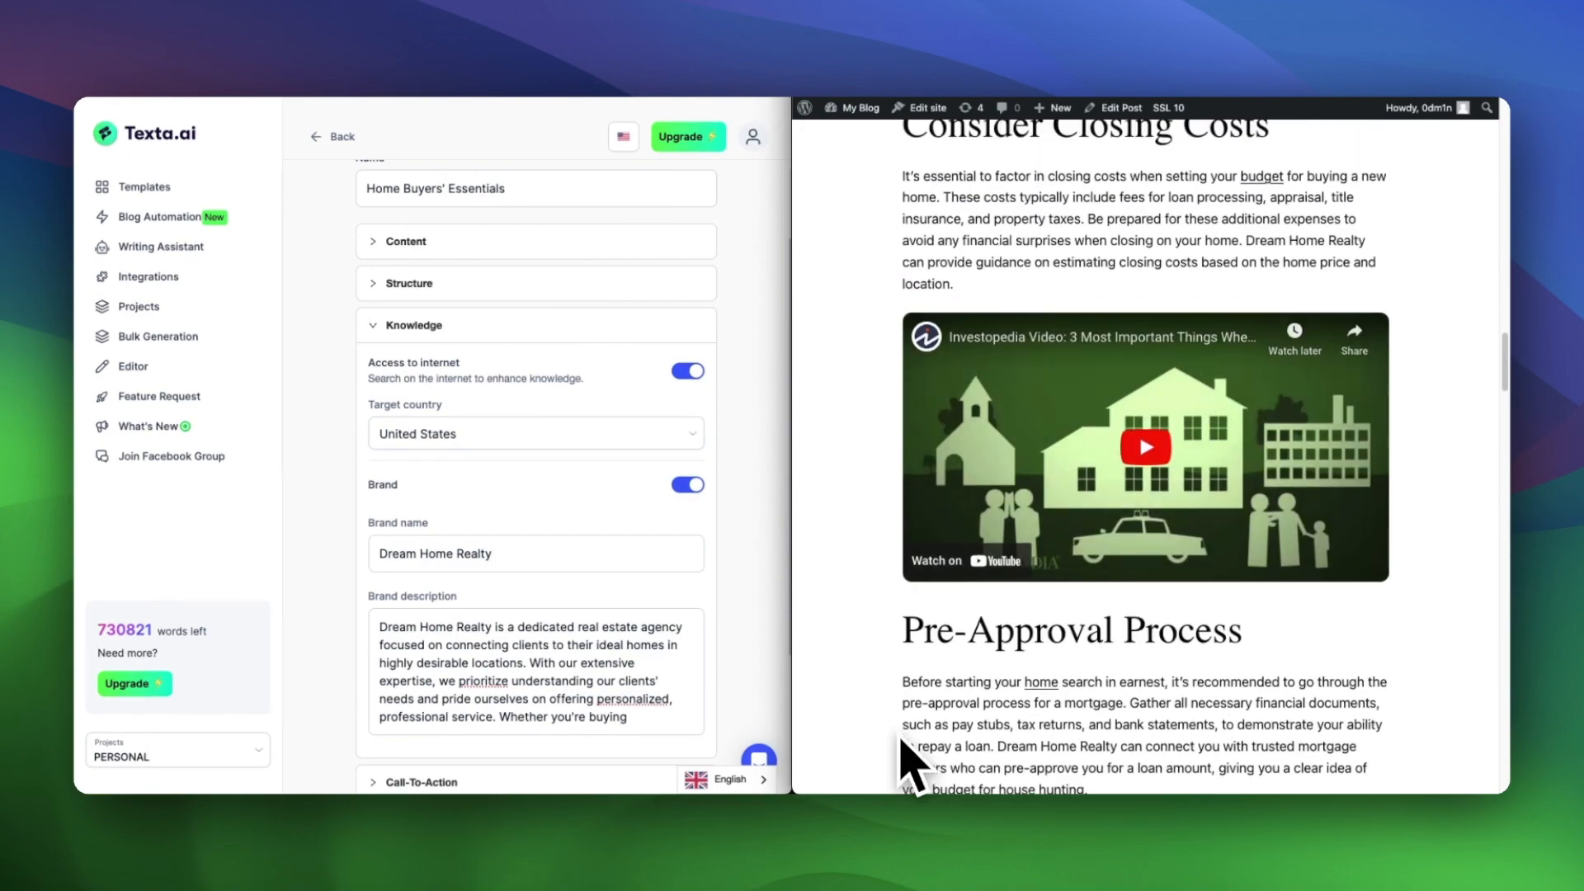
pyautogui.scroll(10, 912, 764)
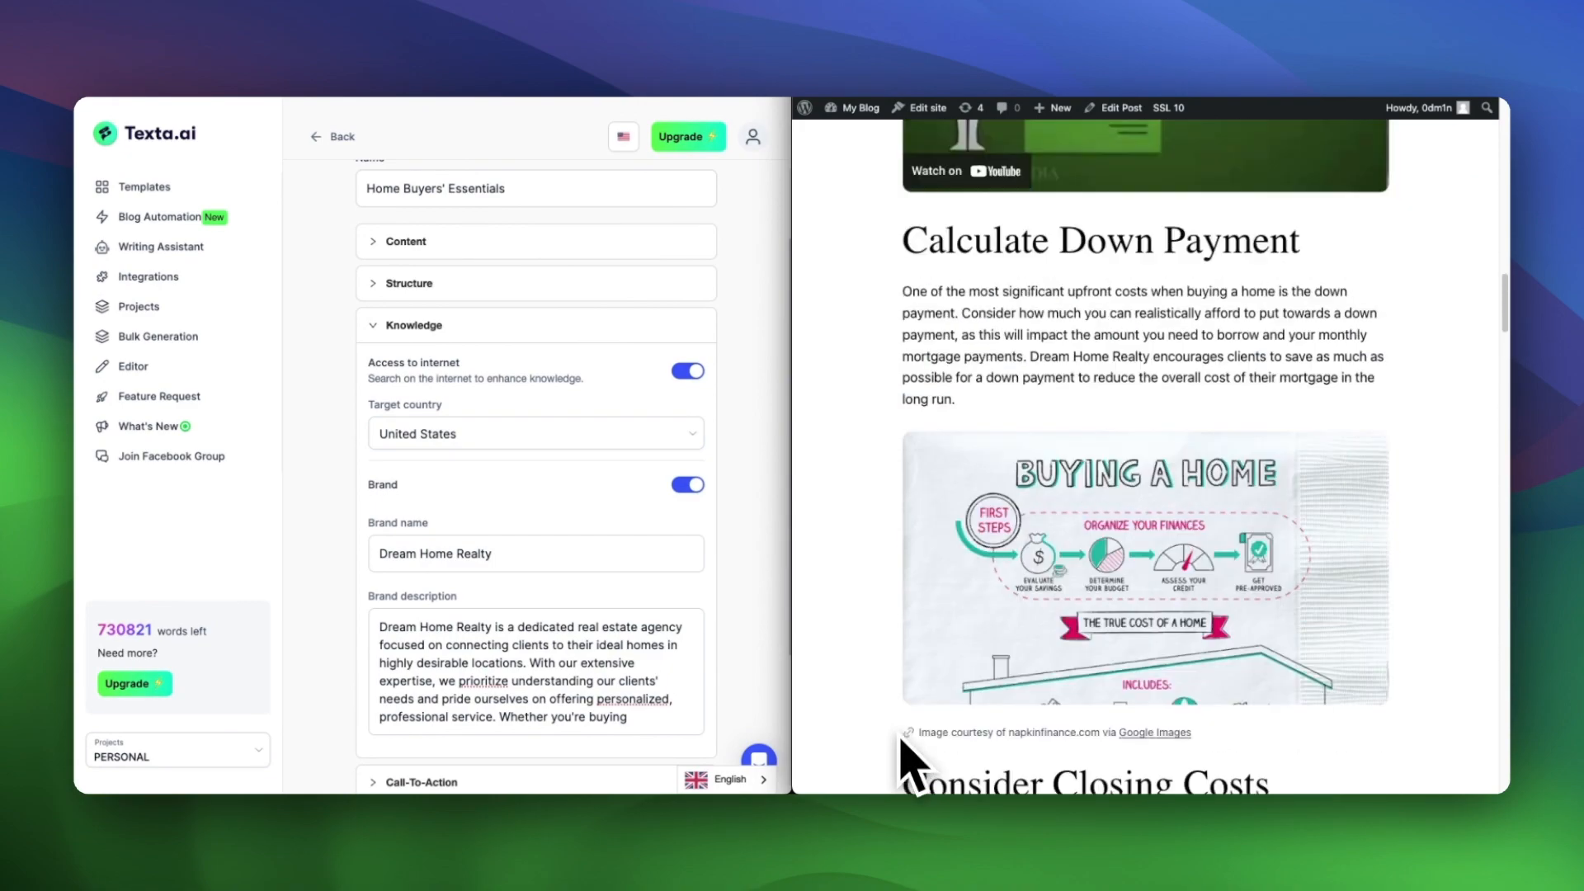
pyautogui.scroll(2, 911, 764)
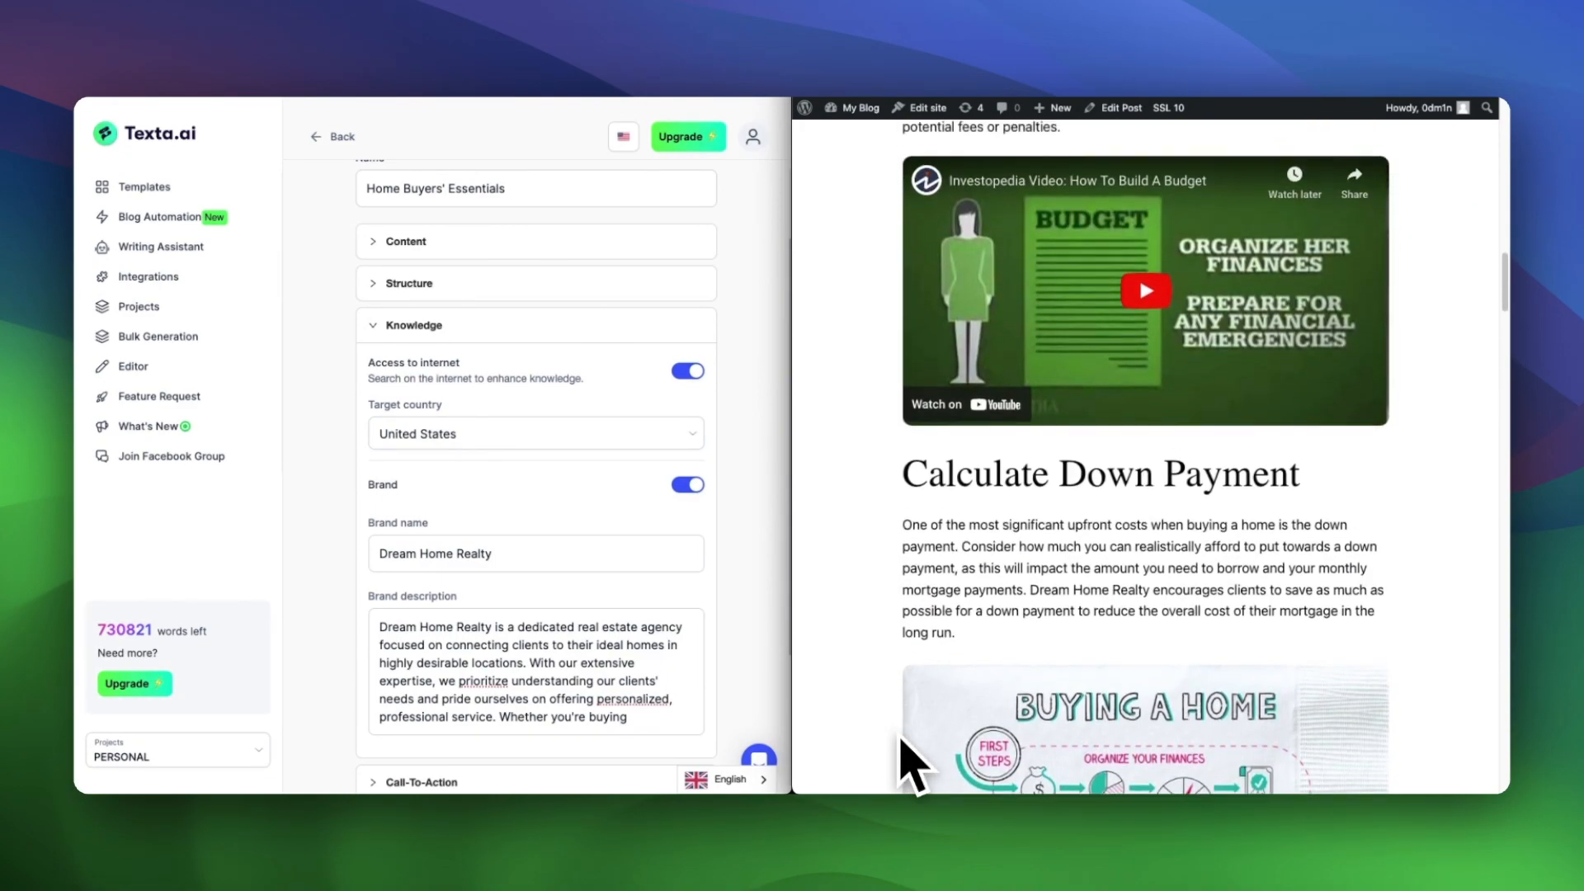
pyautogui.scroll(4, 919, 722)
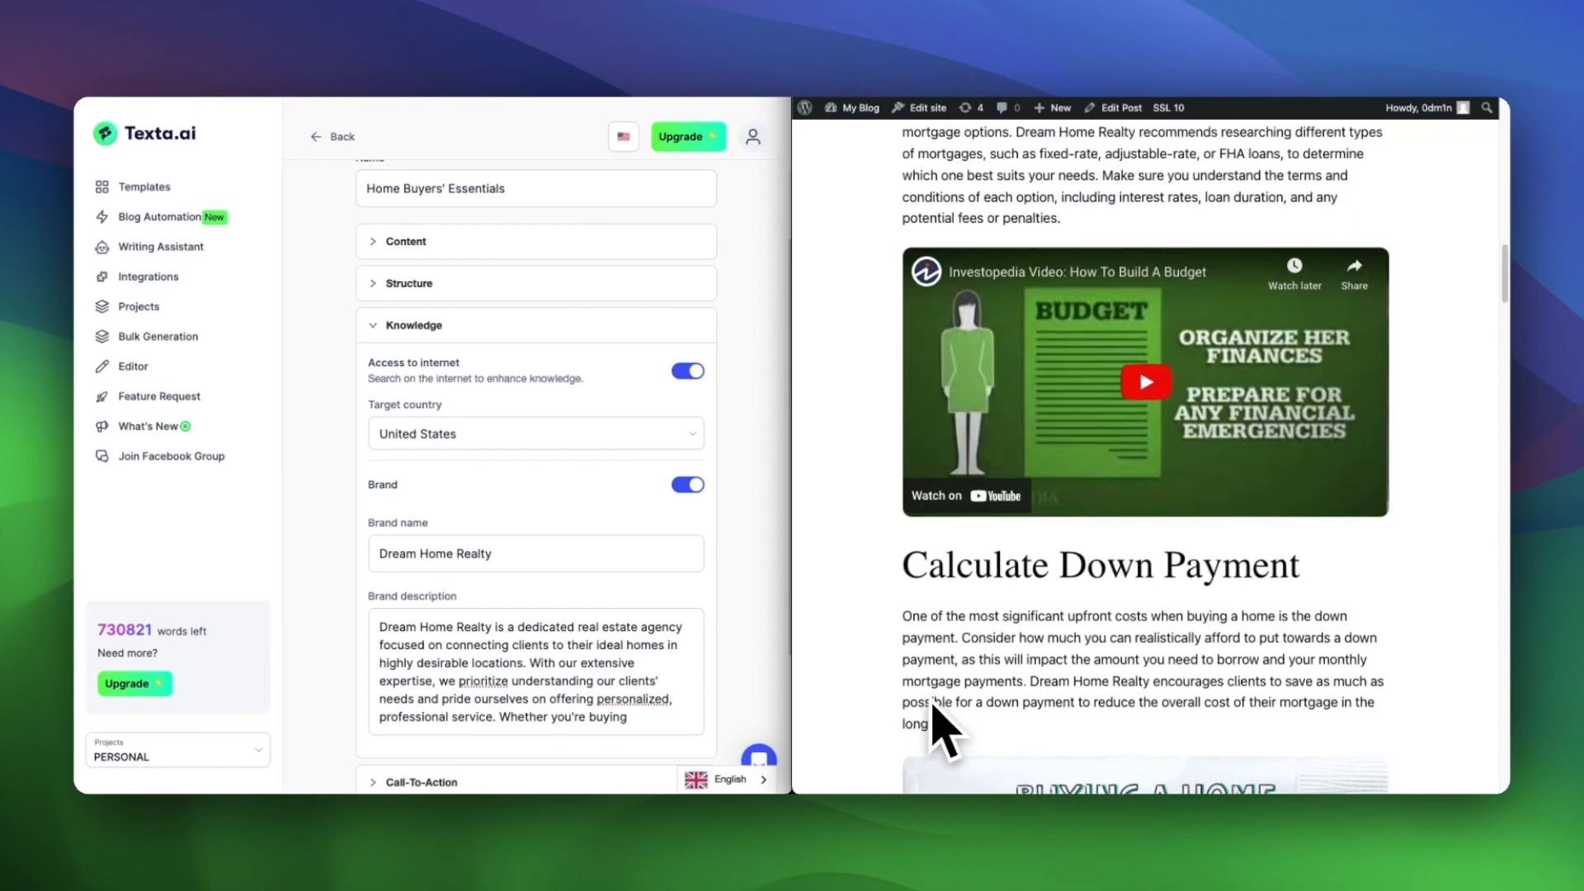
pyautogui.scroll(7, 937, 719)
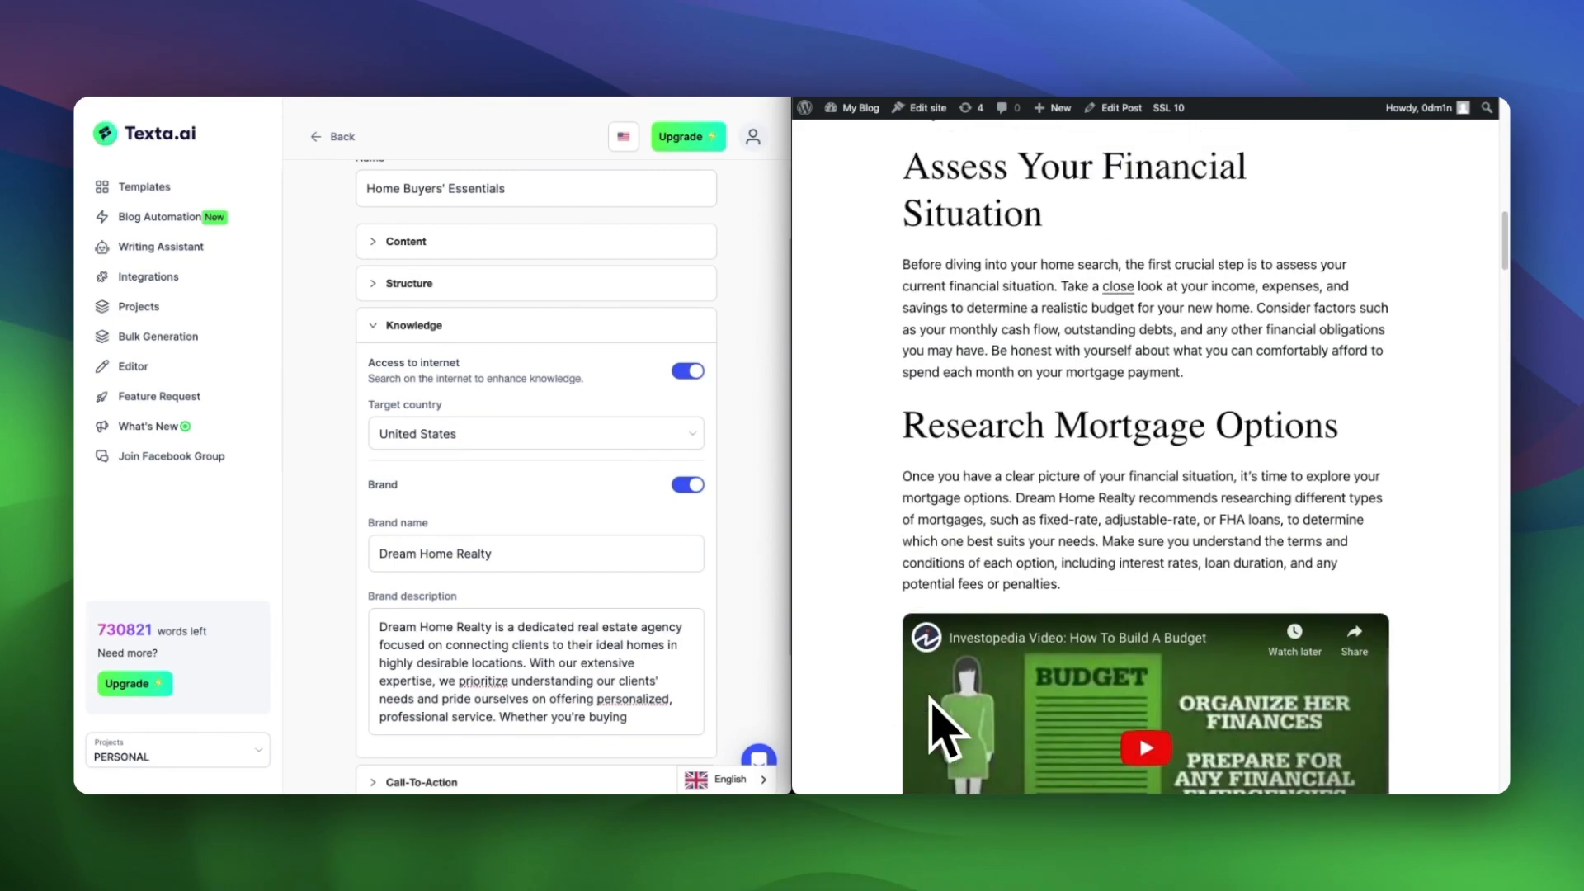
pyautogui.scroll(4, 932, 717)
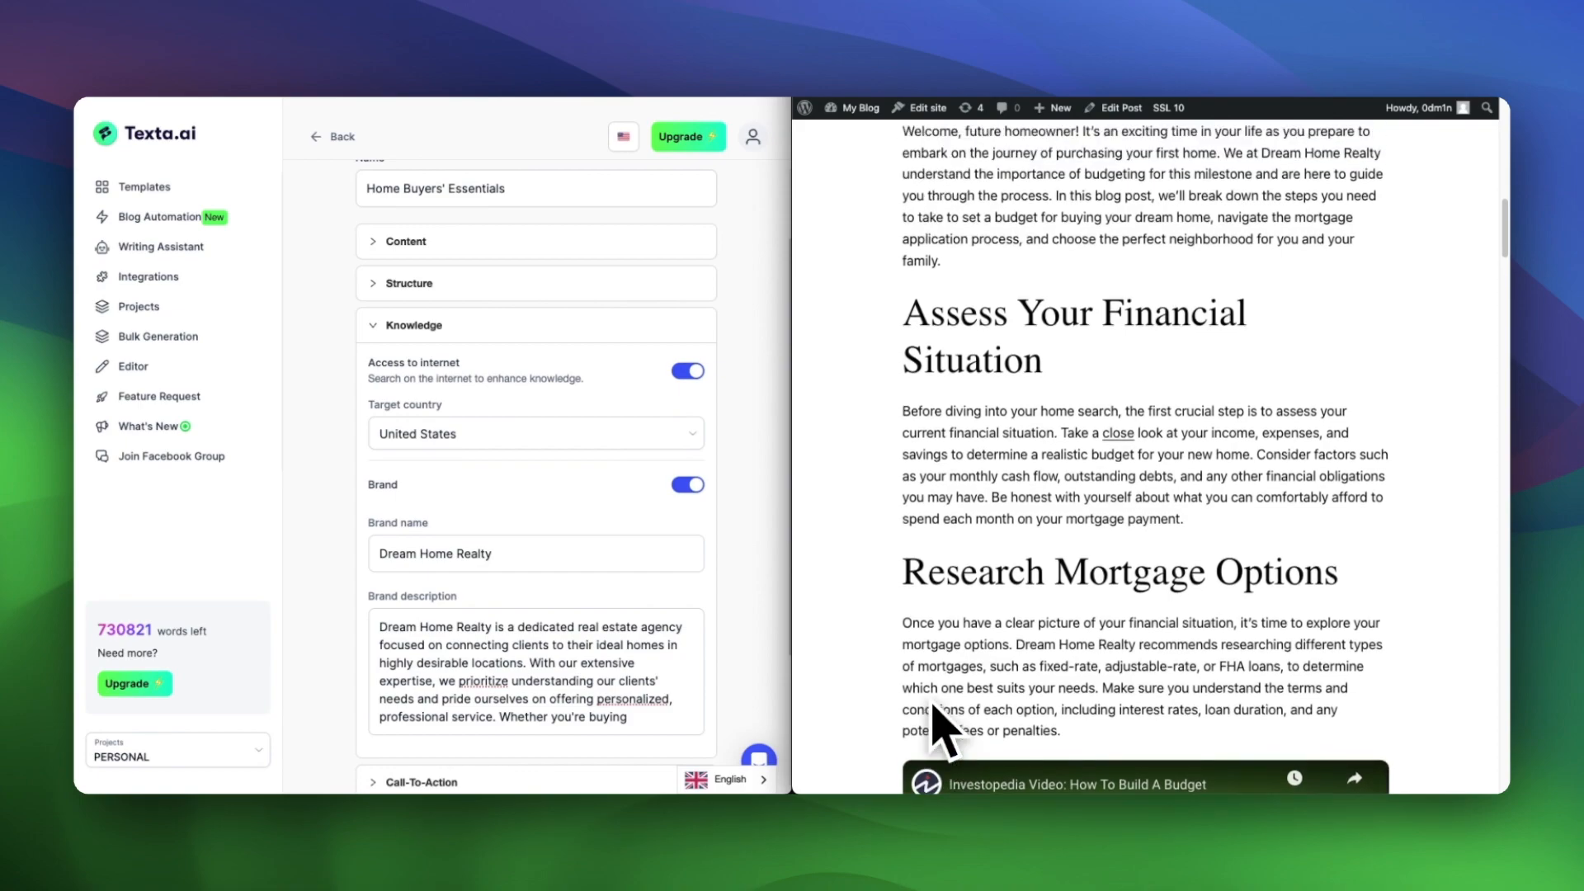
pyautogui.scroll(4, 941, 730)
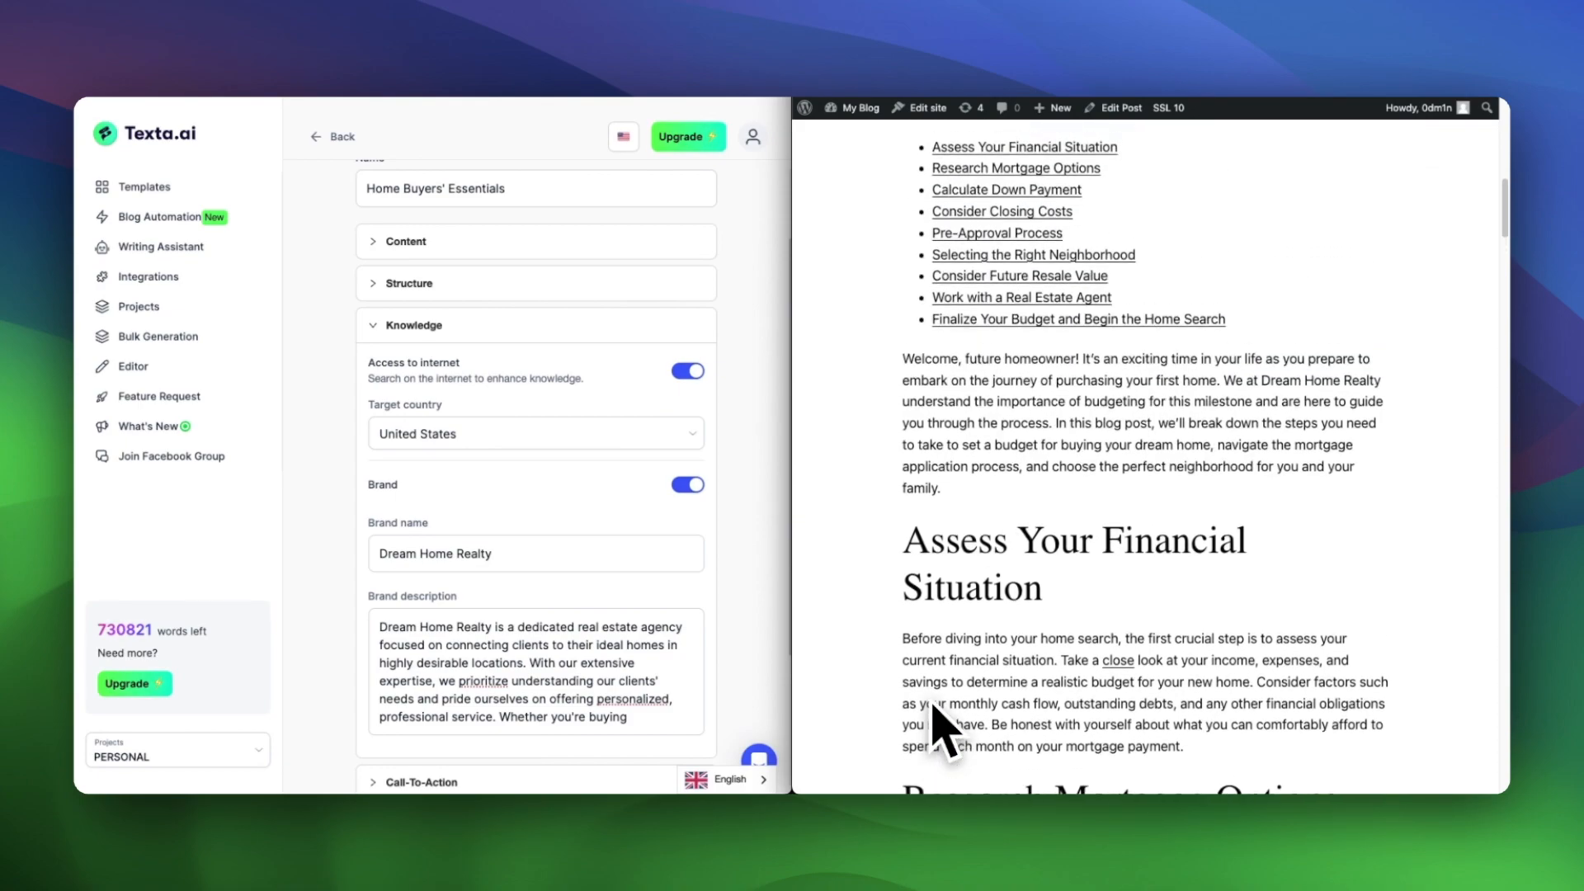
pyautogui.scroll(2, 941, 731)
pyautogui.scroll(2, 941, 730)
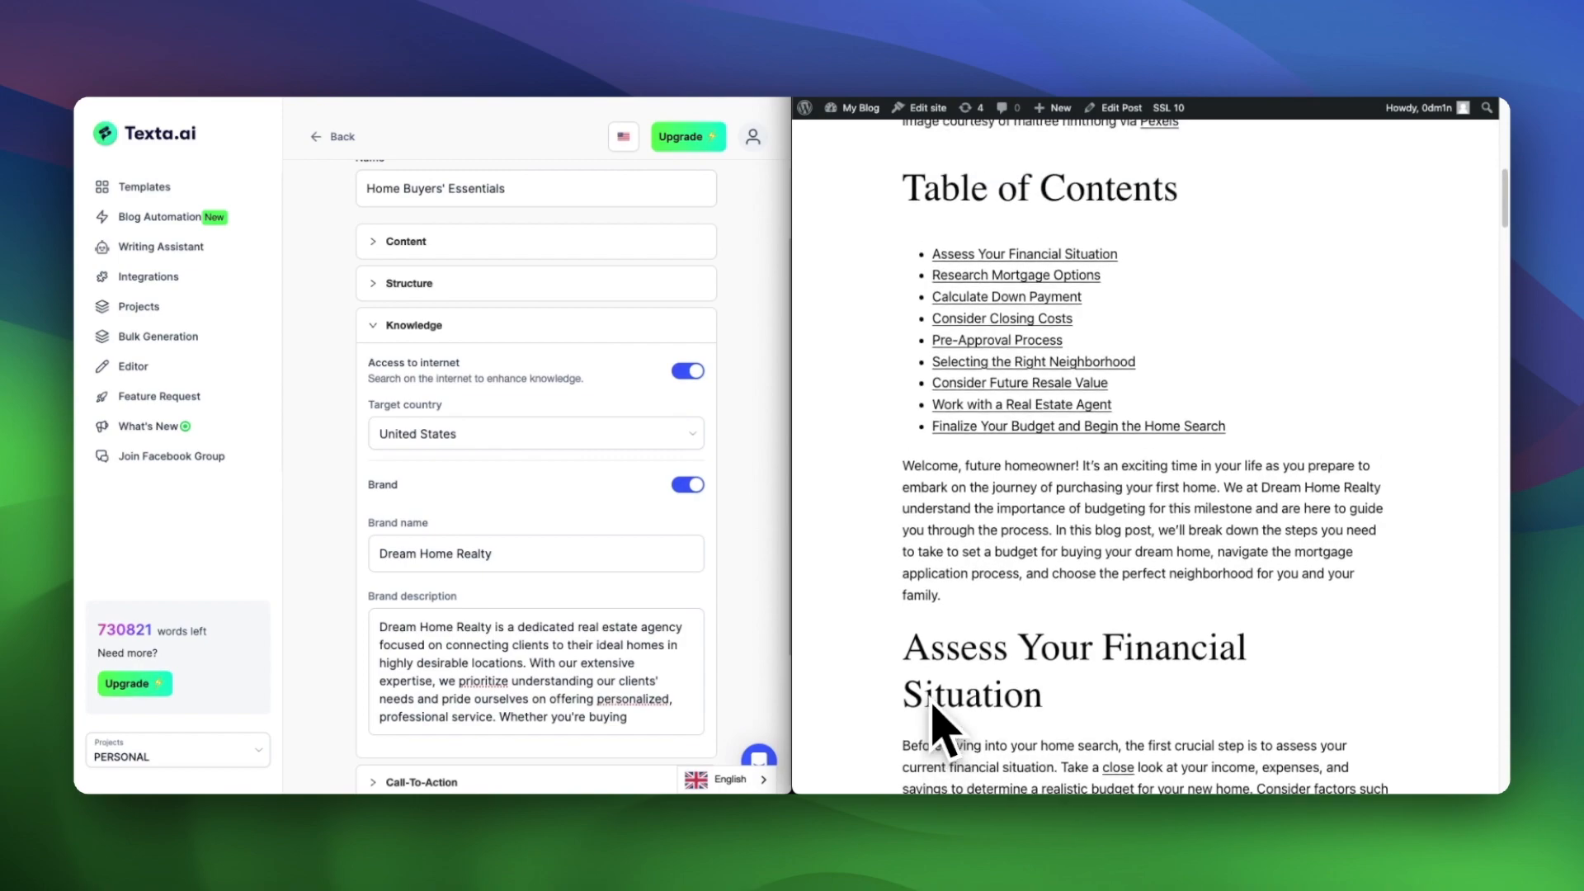
pyautogui.scroll(3, 941, 730)
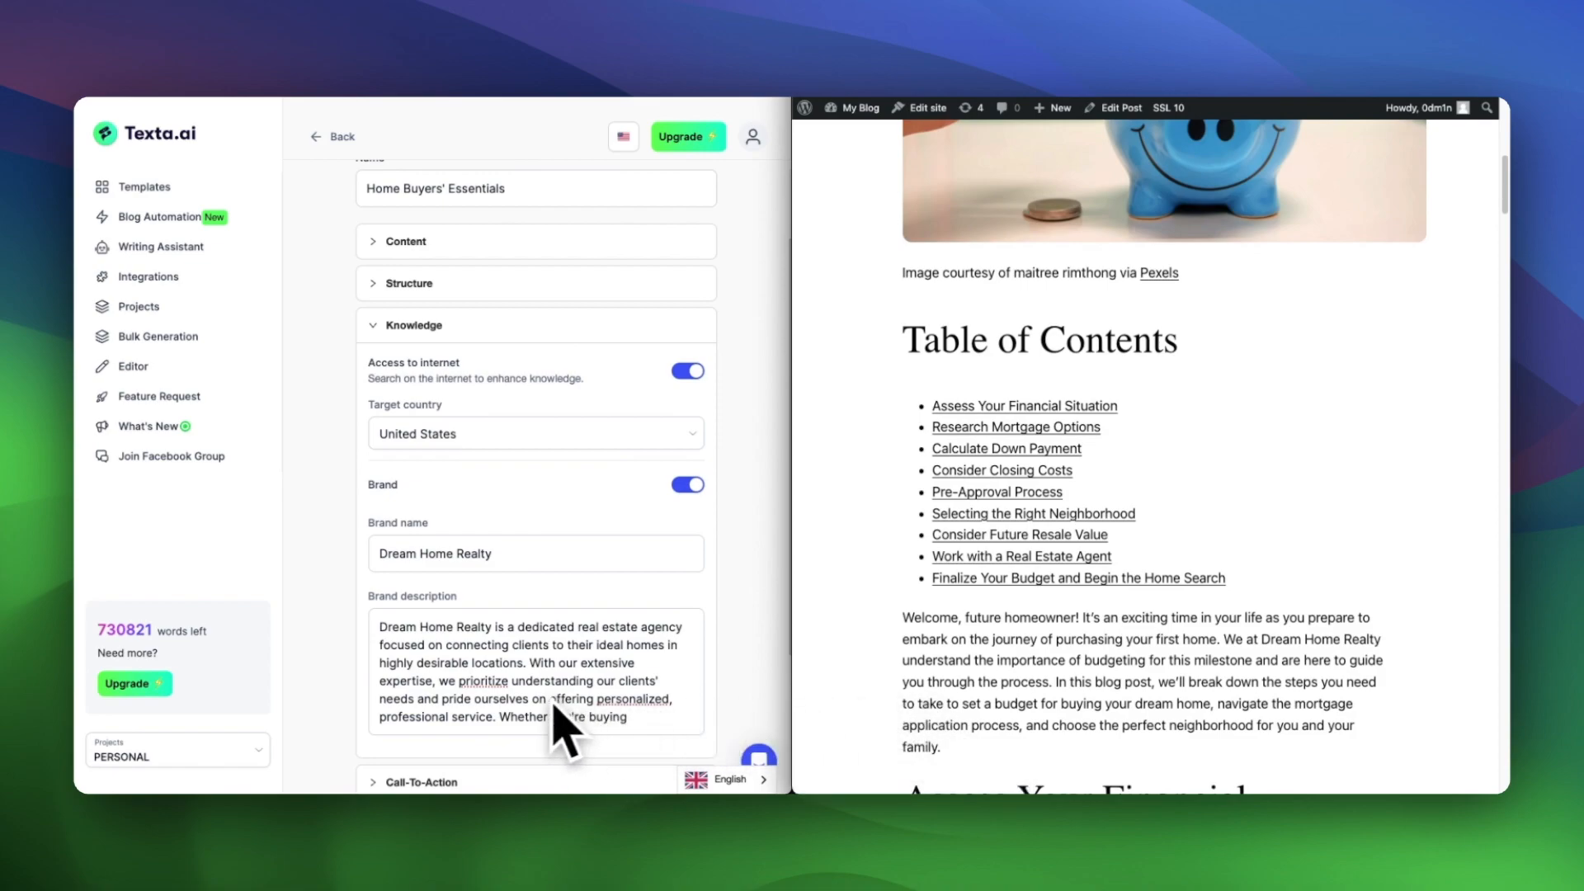
# Step: Examine the brand name and brand description in the template's Knowledge section by selecting their text
pyautogui.click(383, 554)
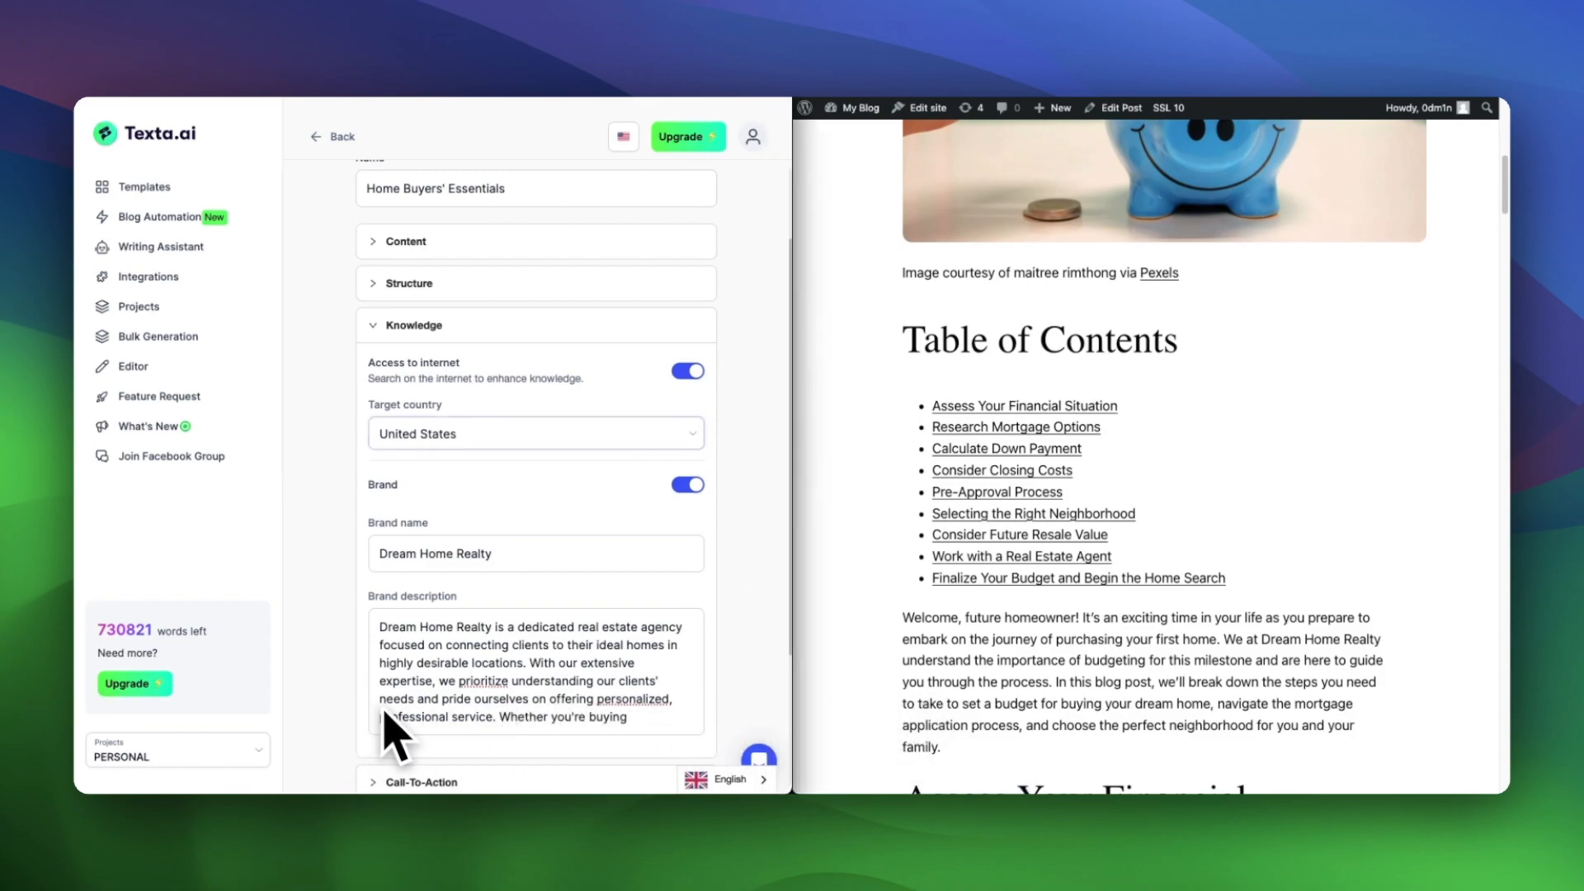
pyautogui.tripleClick(387, 554)
pyautogui.click(389, 716)
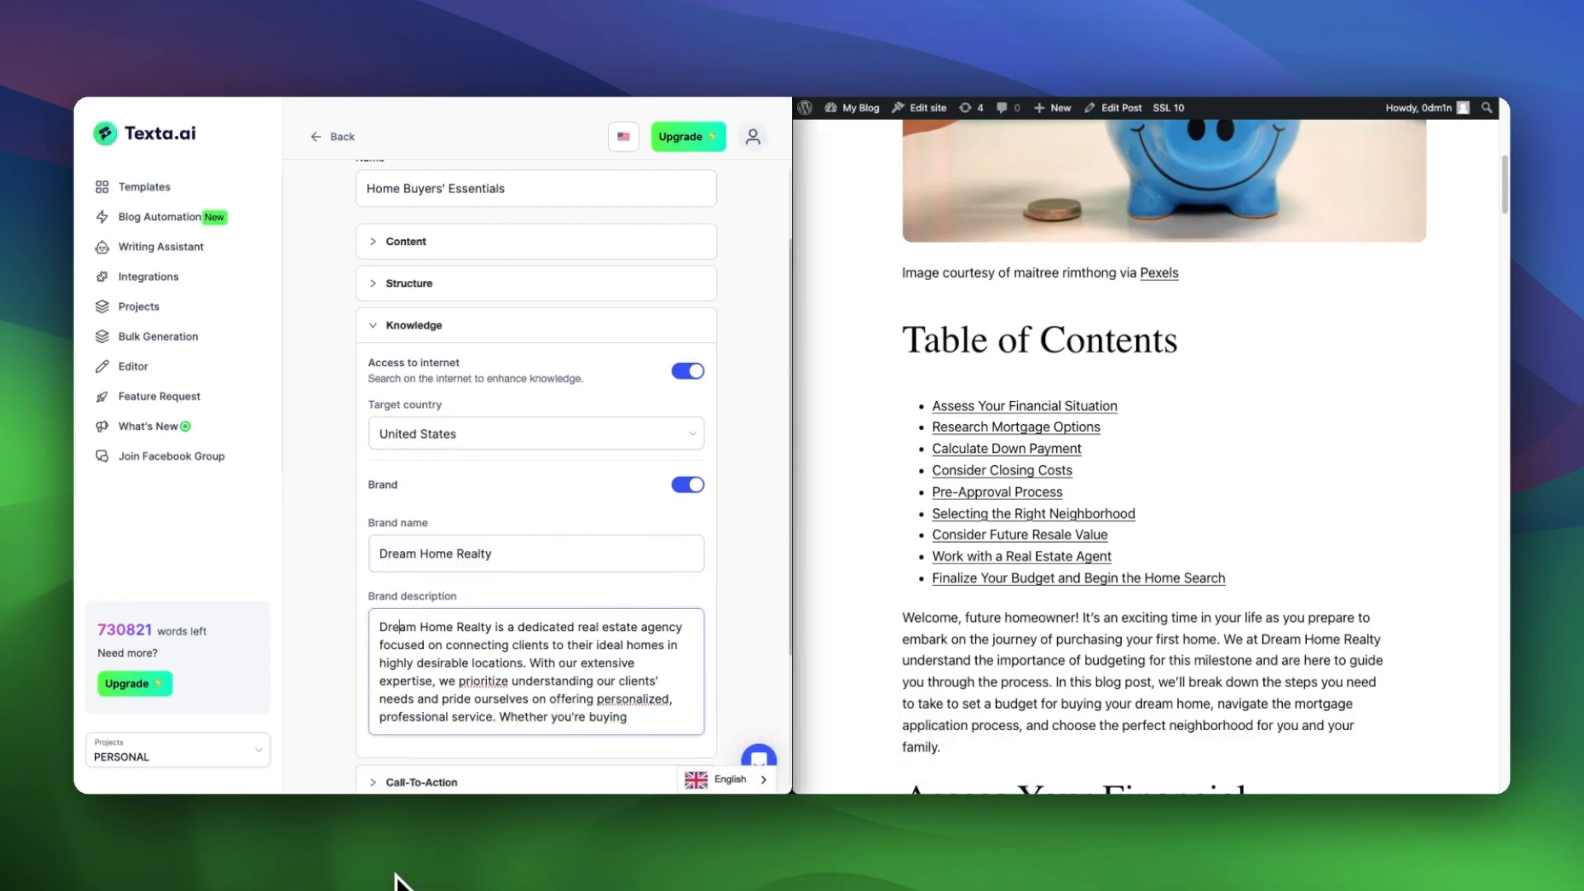
pyautogui.press('super+a')
pyautogui.click(429, 856)
# Step: Highlight the budgeting article's introduction from "We at Dream Home Realty" to the end of the paragraph
pyautogui.scroll(-1, 1196, 854)
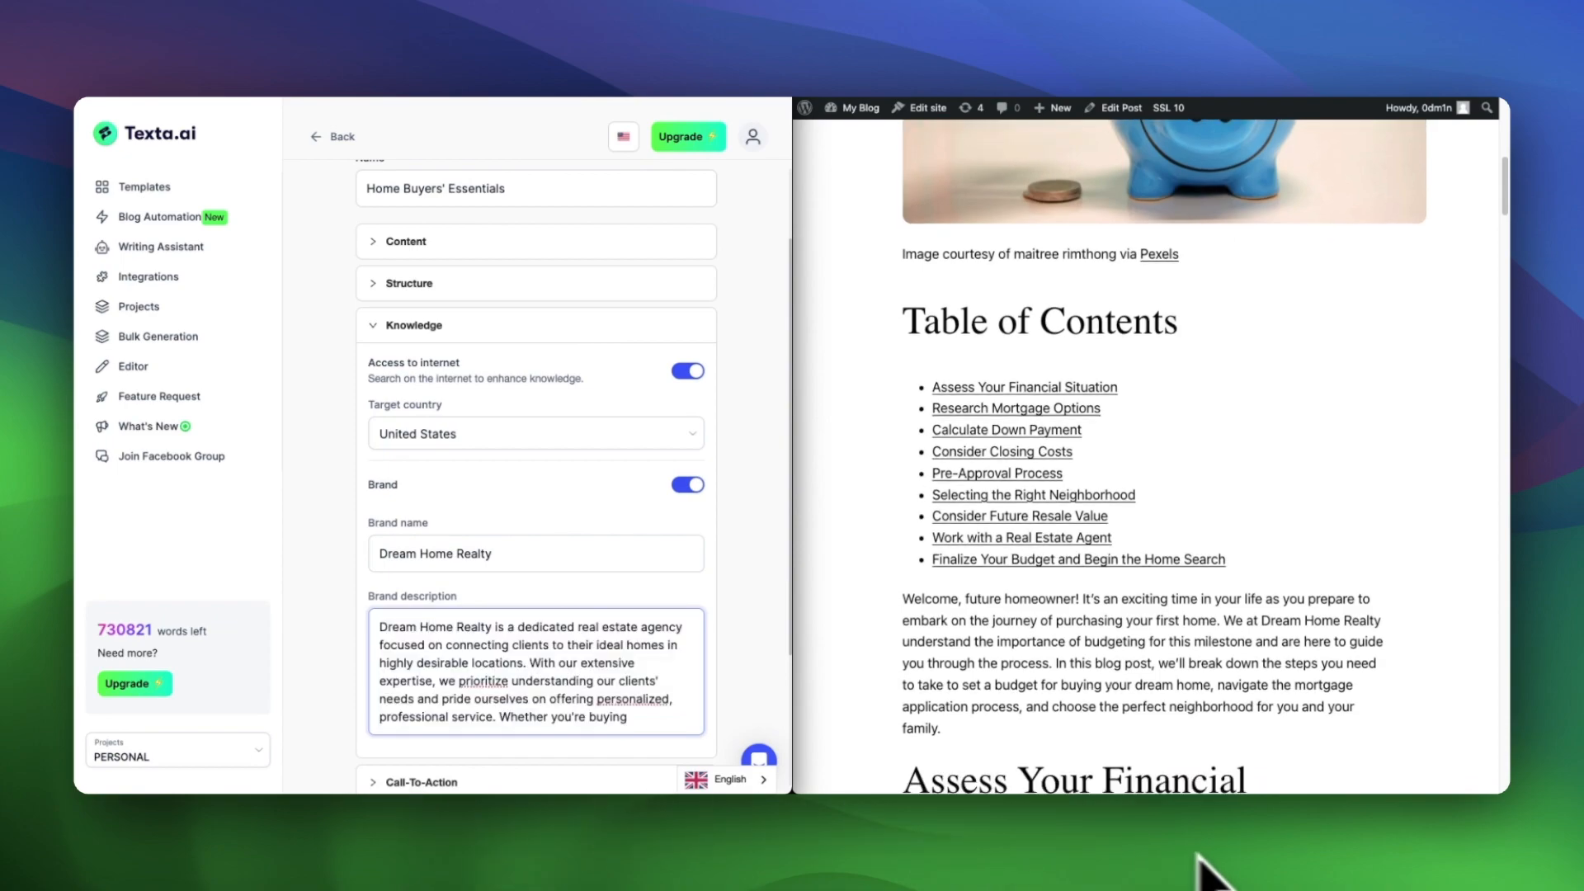
pyautogui.click(1224, 858)
pyautogui.moveTo(1233, 854); pyautogui.dragTo(1301, 890)
pyautogui.moveTo(1317, 710); pyautogui.dragTo(1349, 711)
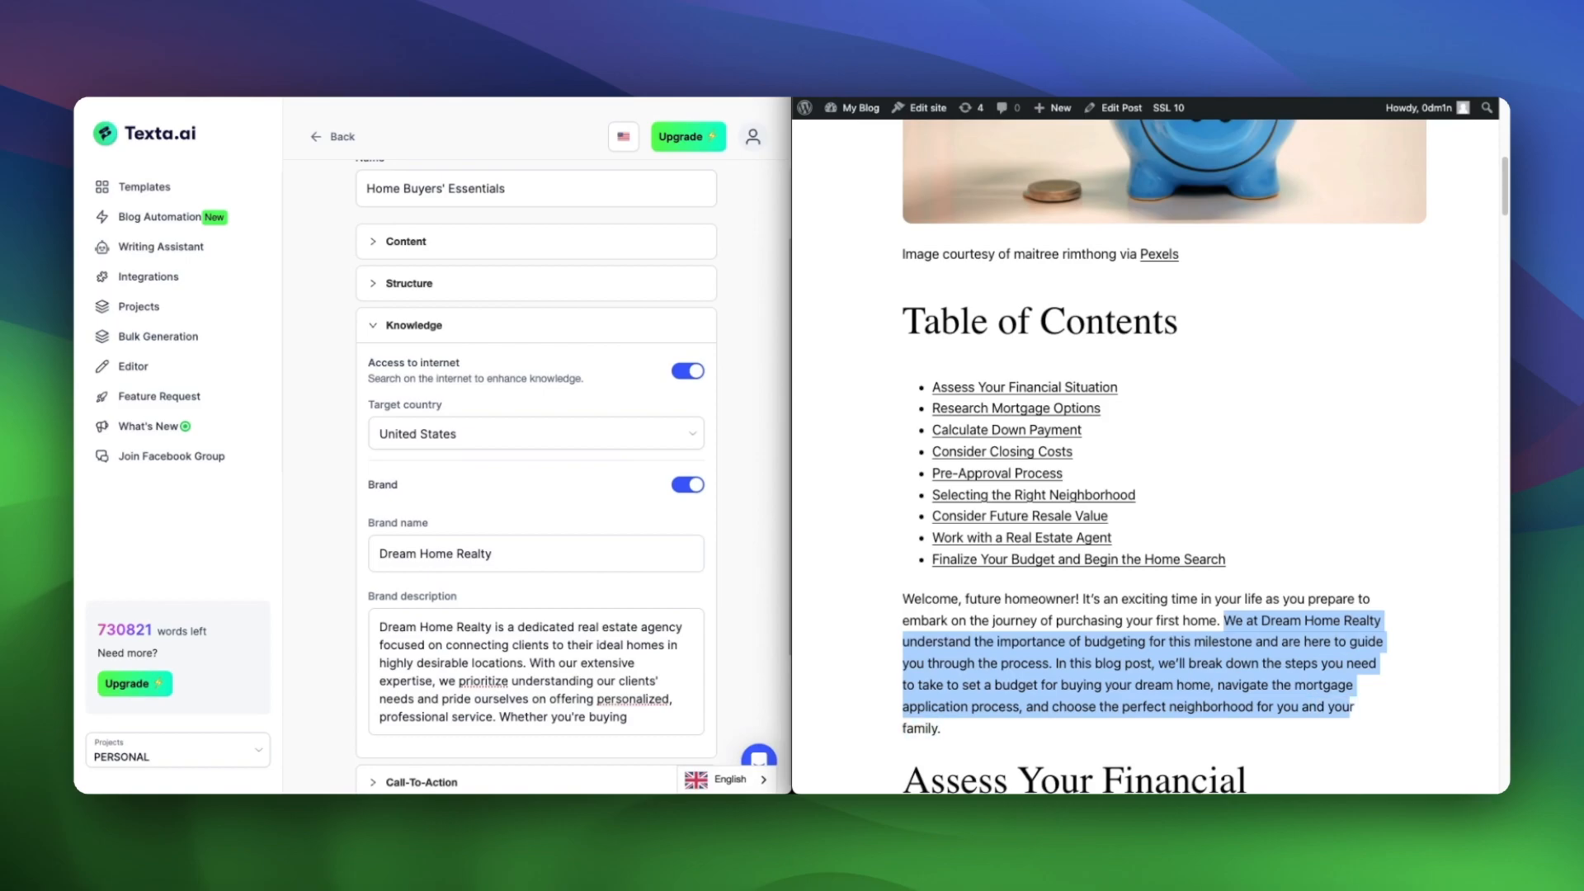
pyautogui.click(1349, 712)
pyautogui.moveTo(1225, 621); pyautogui.dragTo(941, 729)
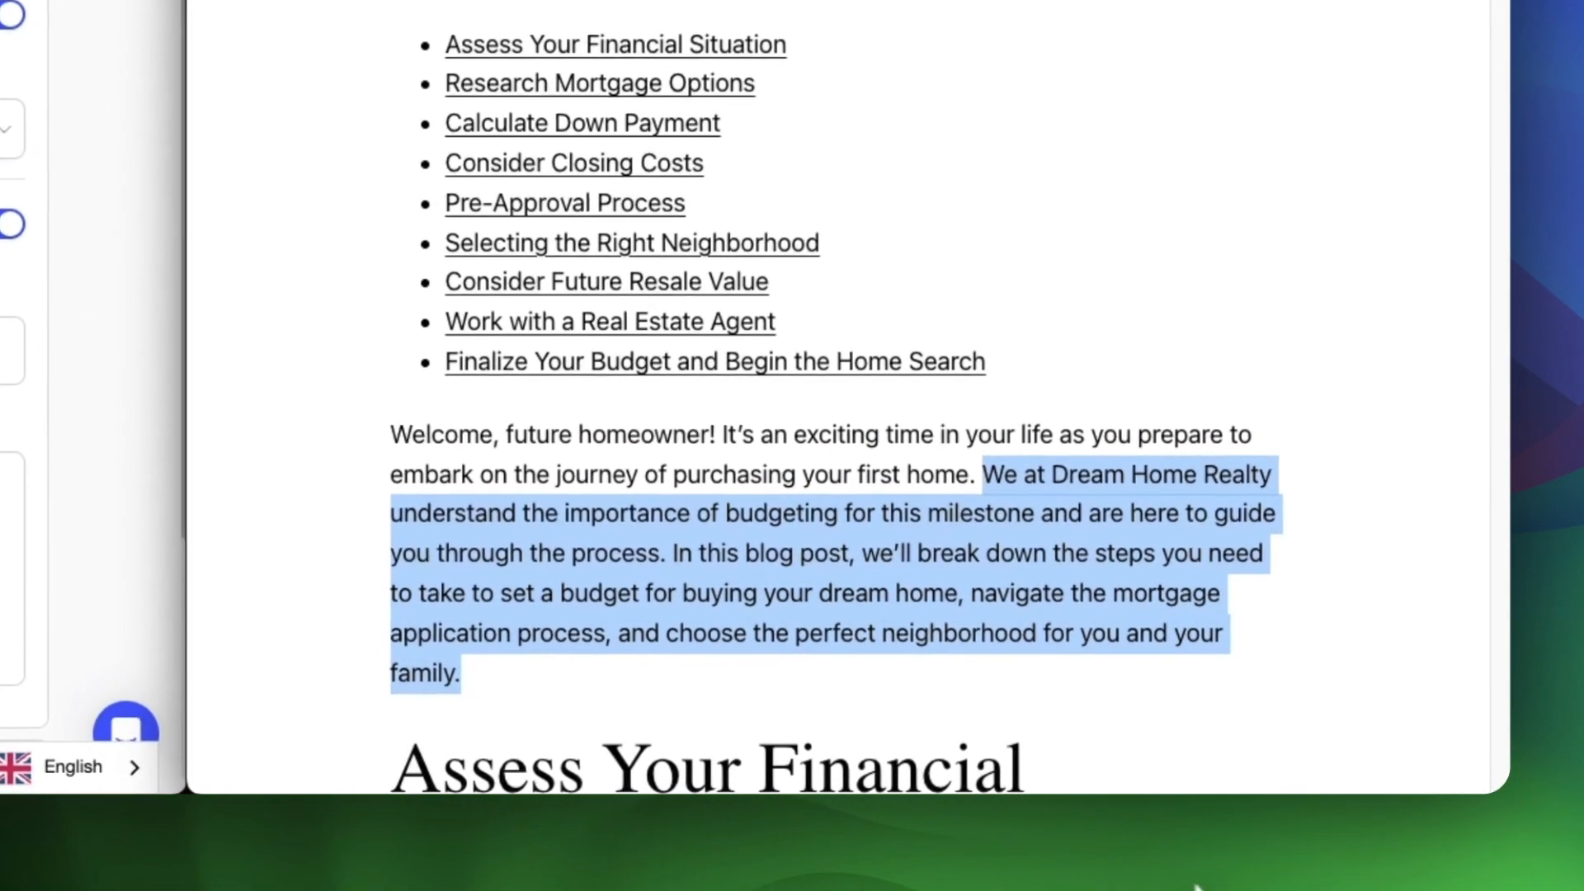
# Step: Examine the closing questions and answers of the budgeting article and another article, highlighting the ones that mention Dream Home Realty
pyautogui.scroll(-20, 1196, 886)
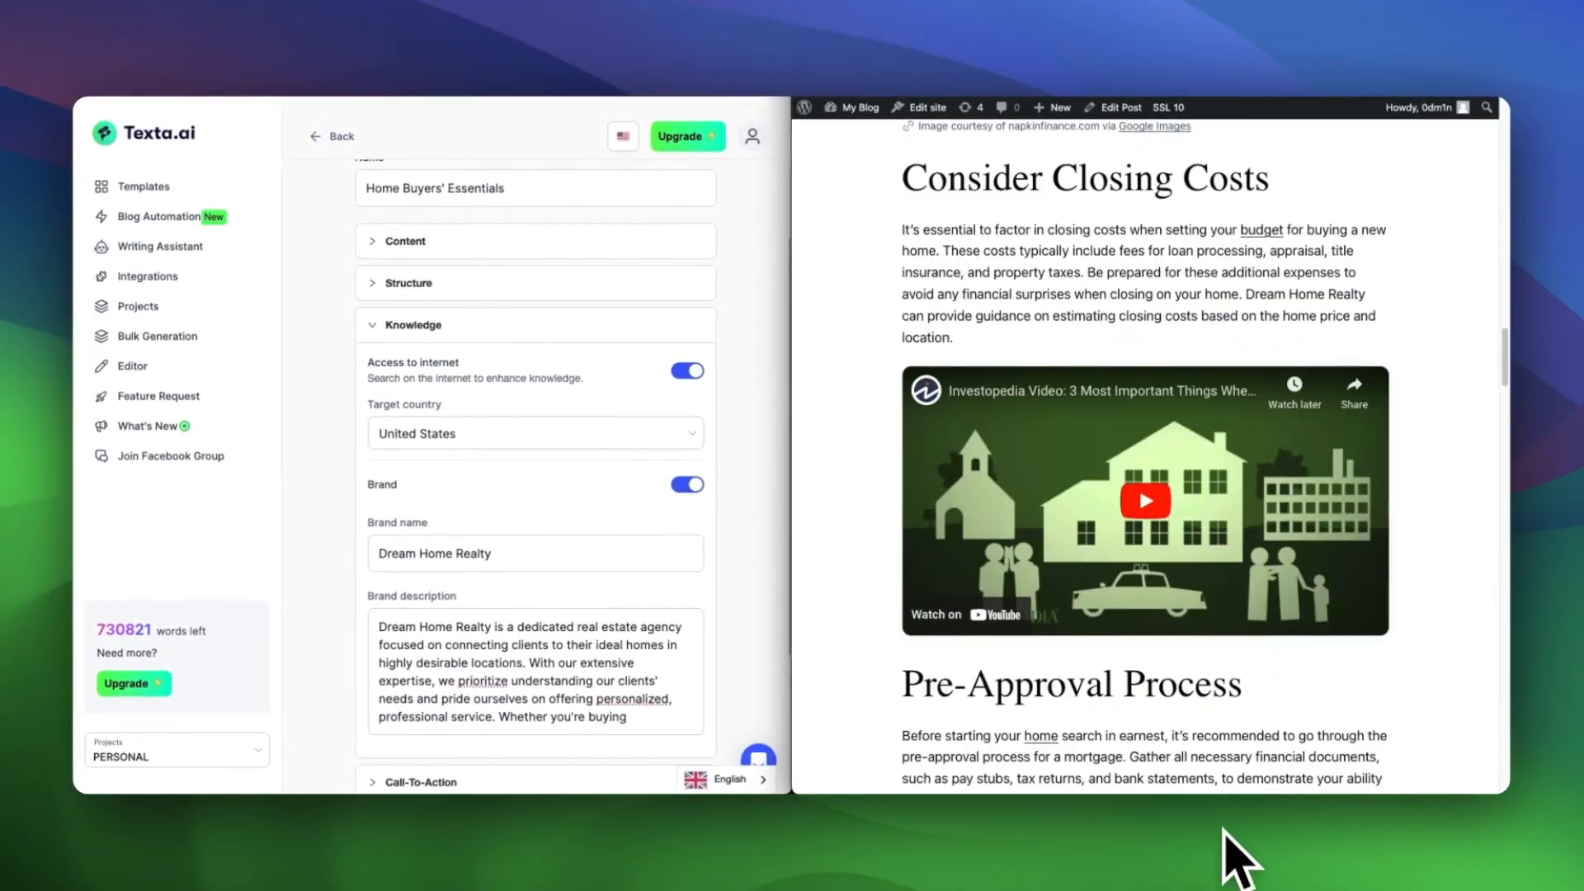
pyautogui.scroll(-20, 1223, 829)
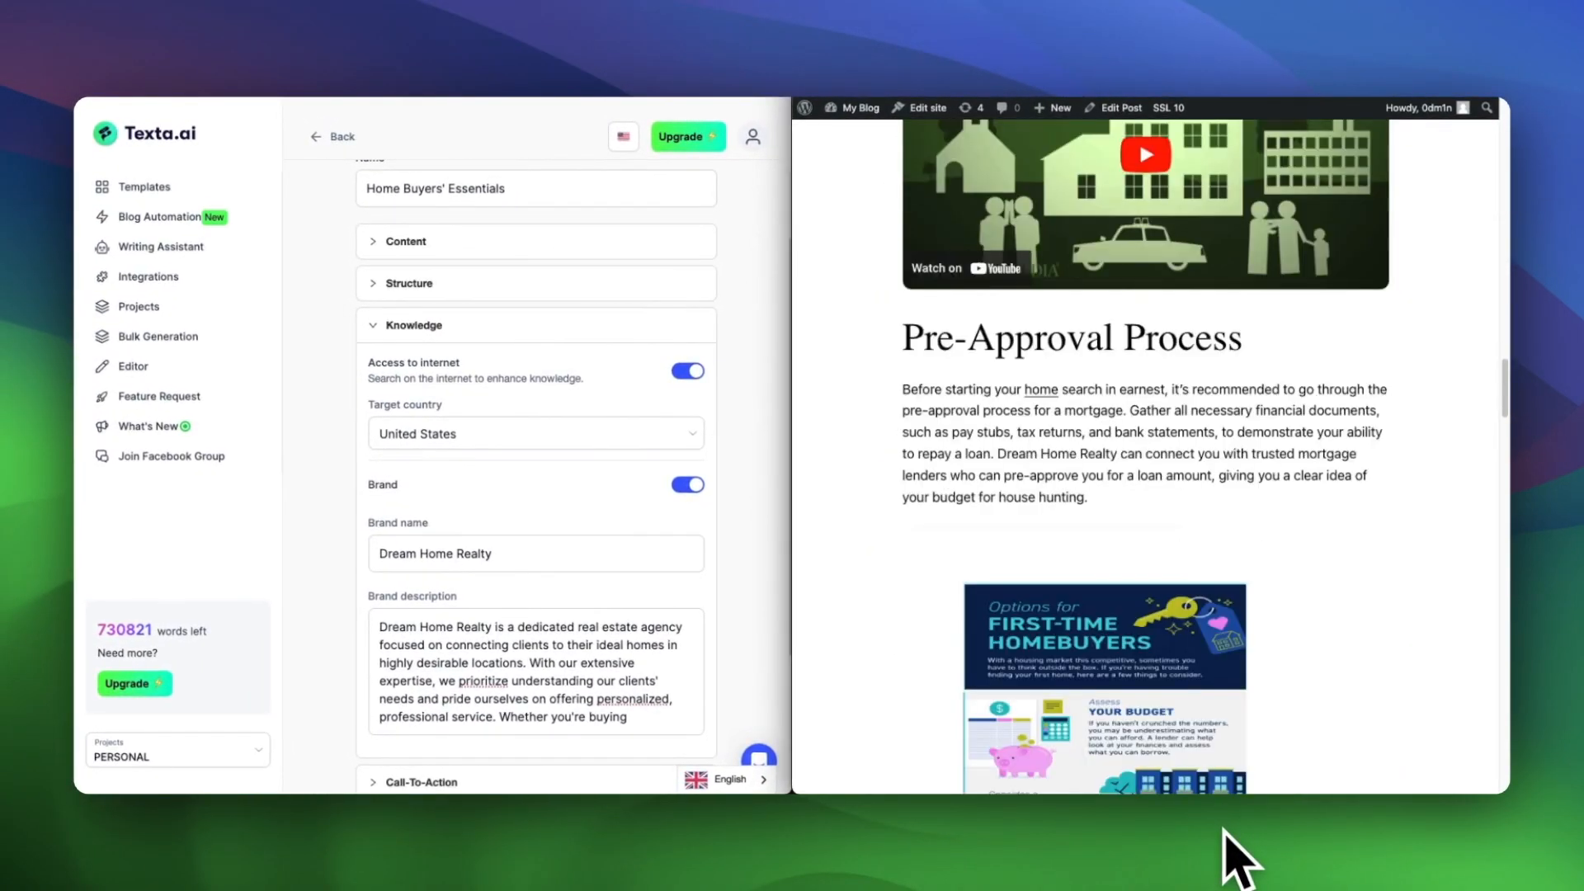
pyautogui.scroll(-20, 1237, 858)
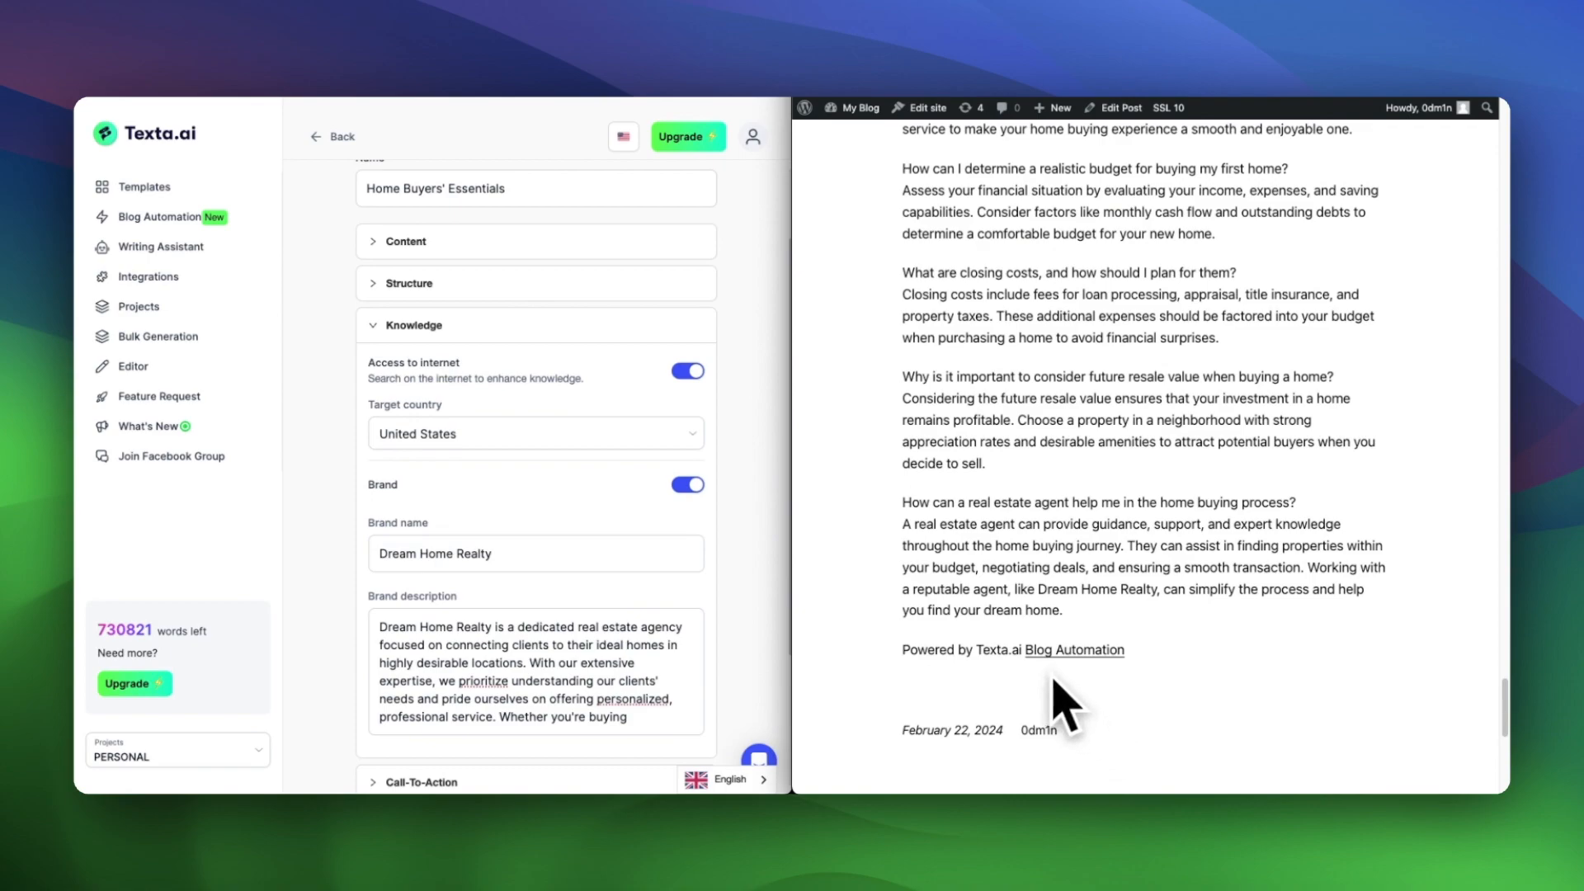
pyautogui.moveTo(902, 500); pyautogui.dragTo(1114, 809)
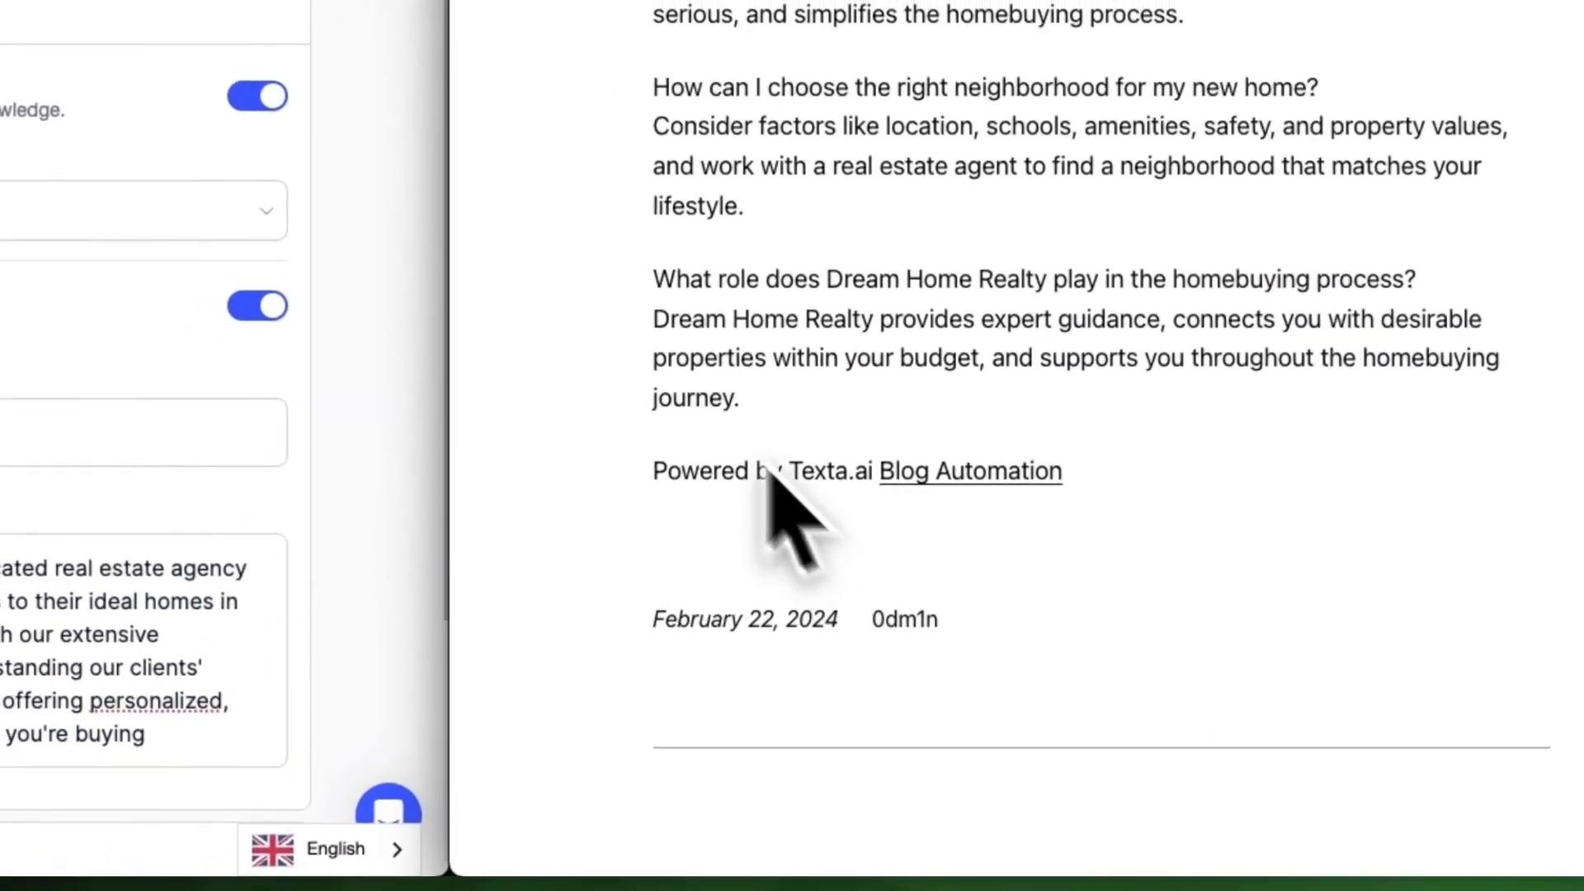
pyautogui.moveTo(654, 279); pyautogui.dragTo(862, 405)
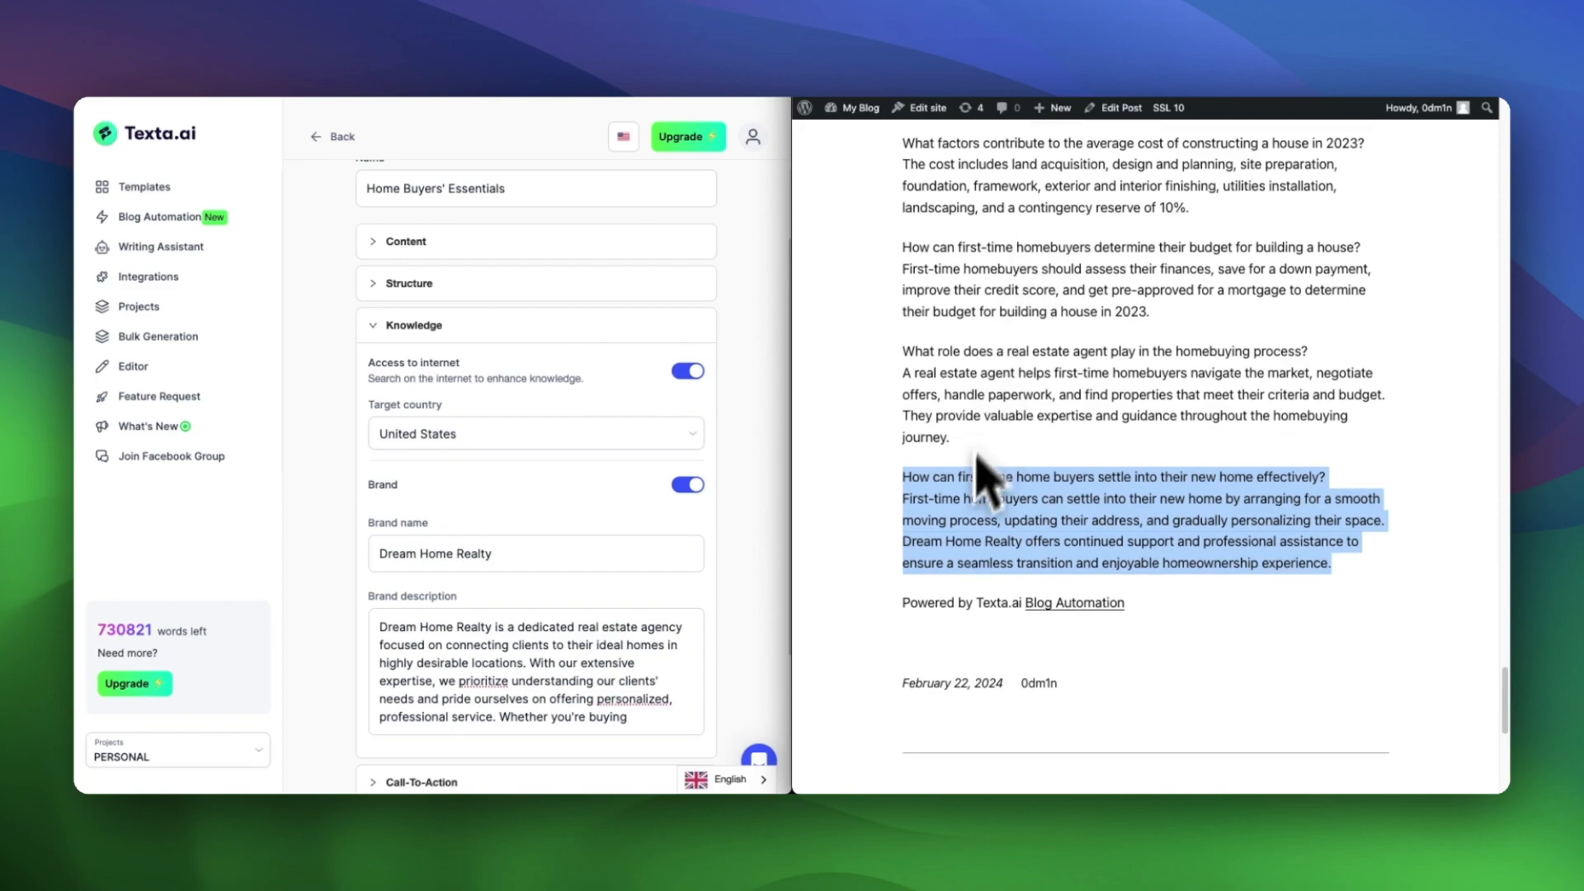
# Step: Highlight the house construction cost article's final question about settling into a new home, and the Dream Home Realty name in its answer
pyautogui.click(949, 603)
pyautogui.moveTo(902, 476); pyautogui.dragTo(1263, 763)
pyautogui.click(935, 726)
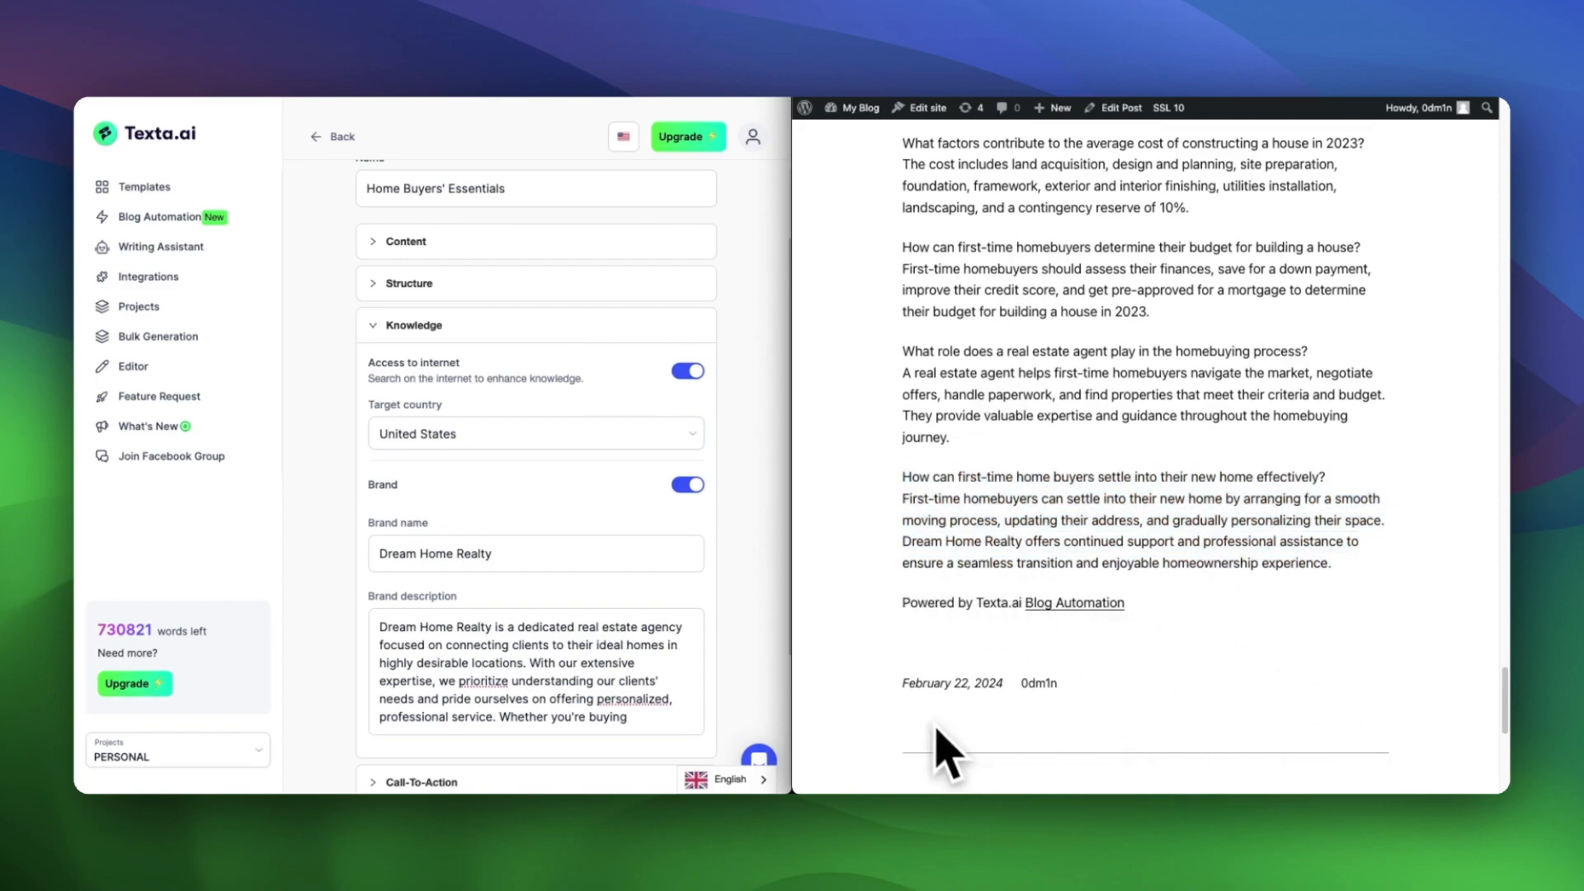
pyautogui.moveTo(901, 698); pyautogui.dragTo(1020, 687)
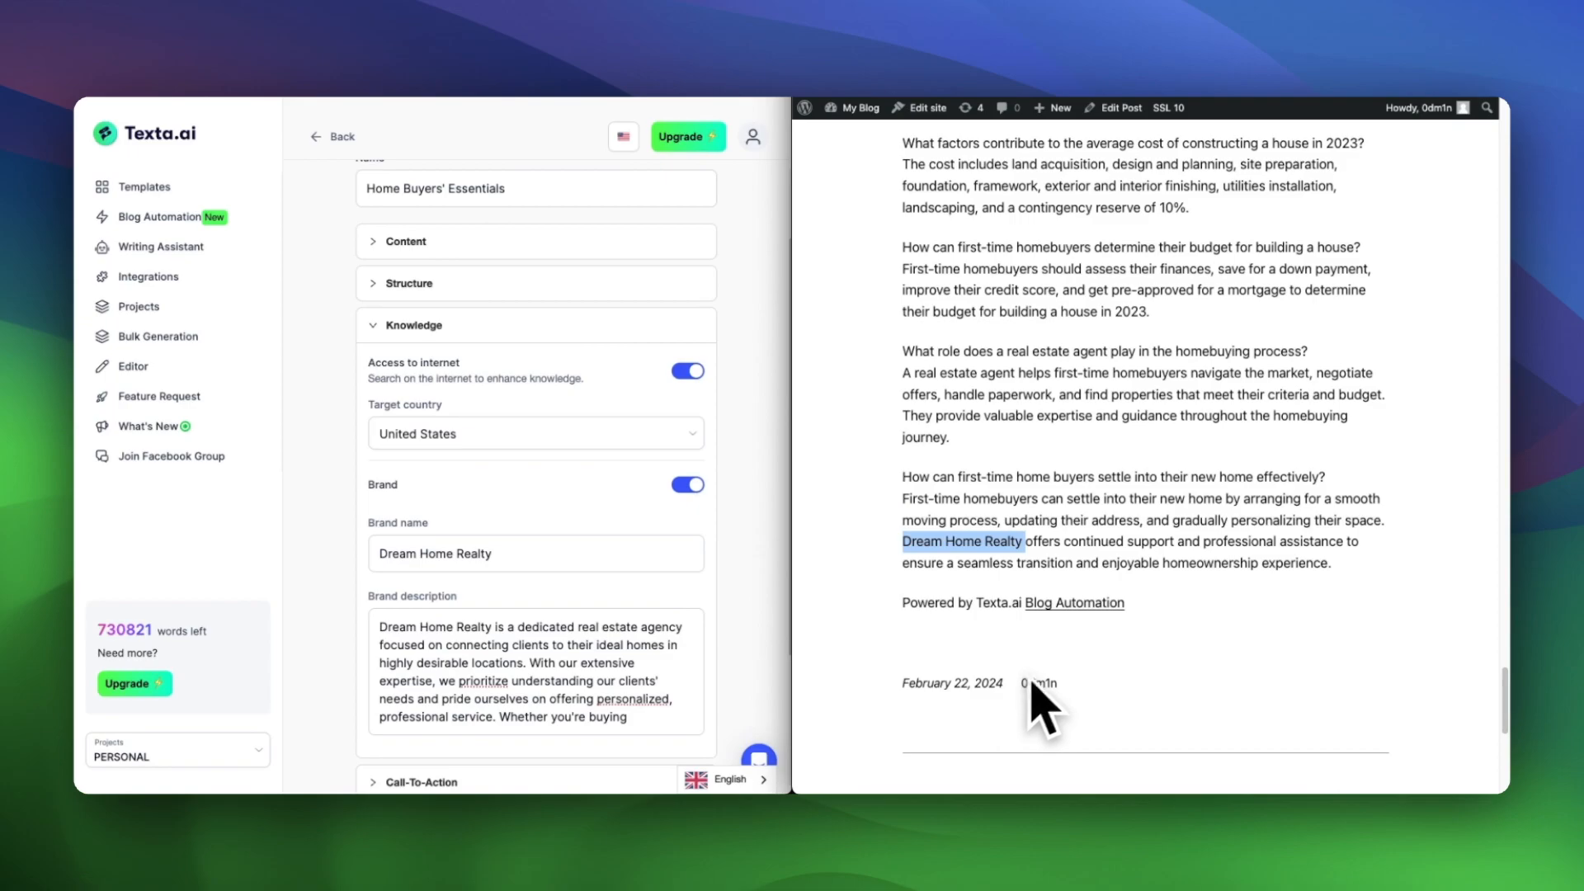
# Step: Return to the construction cost article's introduction and highlight the sentence beginning "At Dream Home Realty", then clear the highlight
pyautogui.scroll(5, 1044, 689)
pyautogui.scroll(15, 1046, 672)
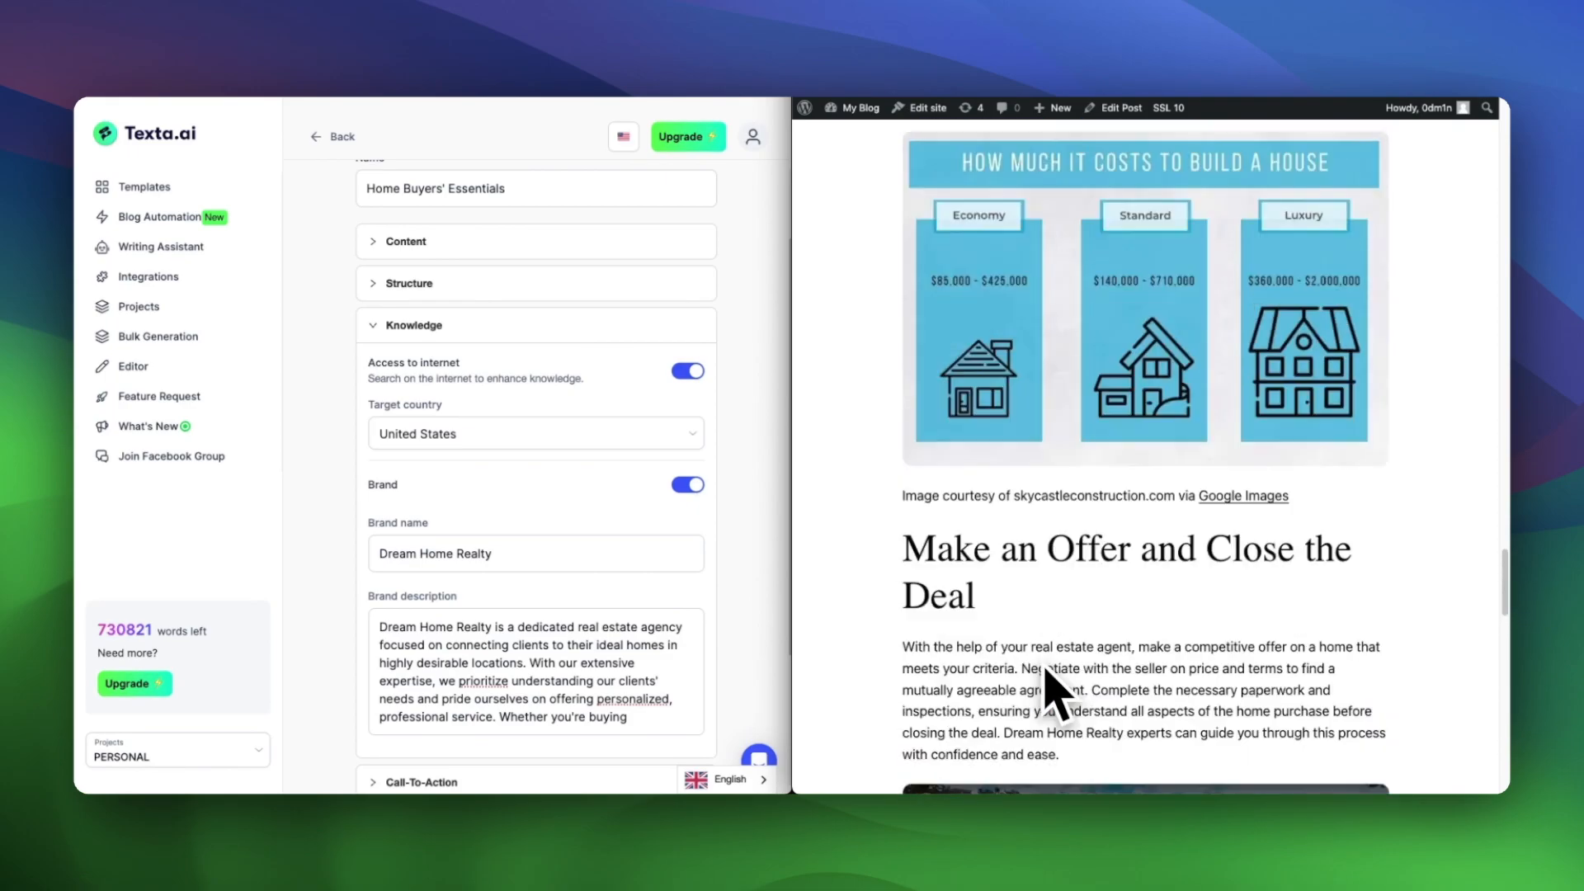
pyautogui.scroll(20, 1054, 693)
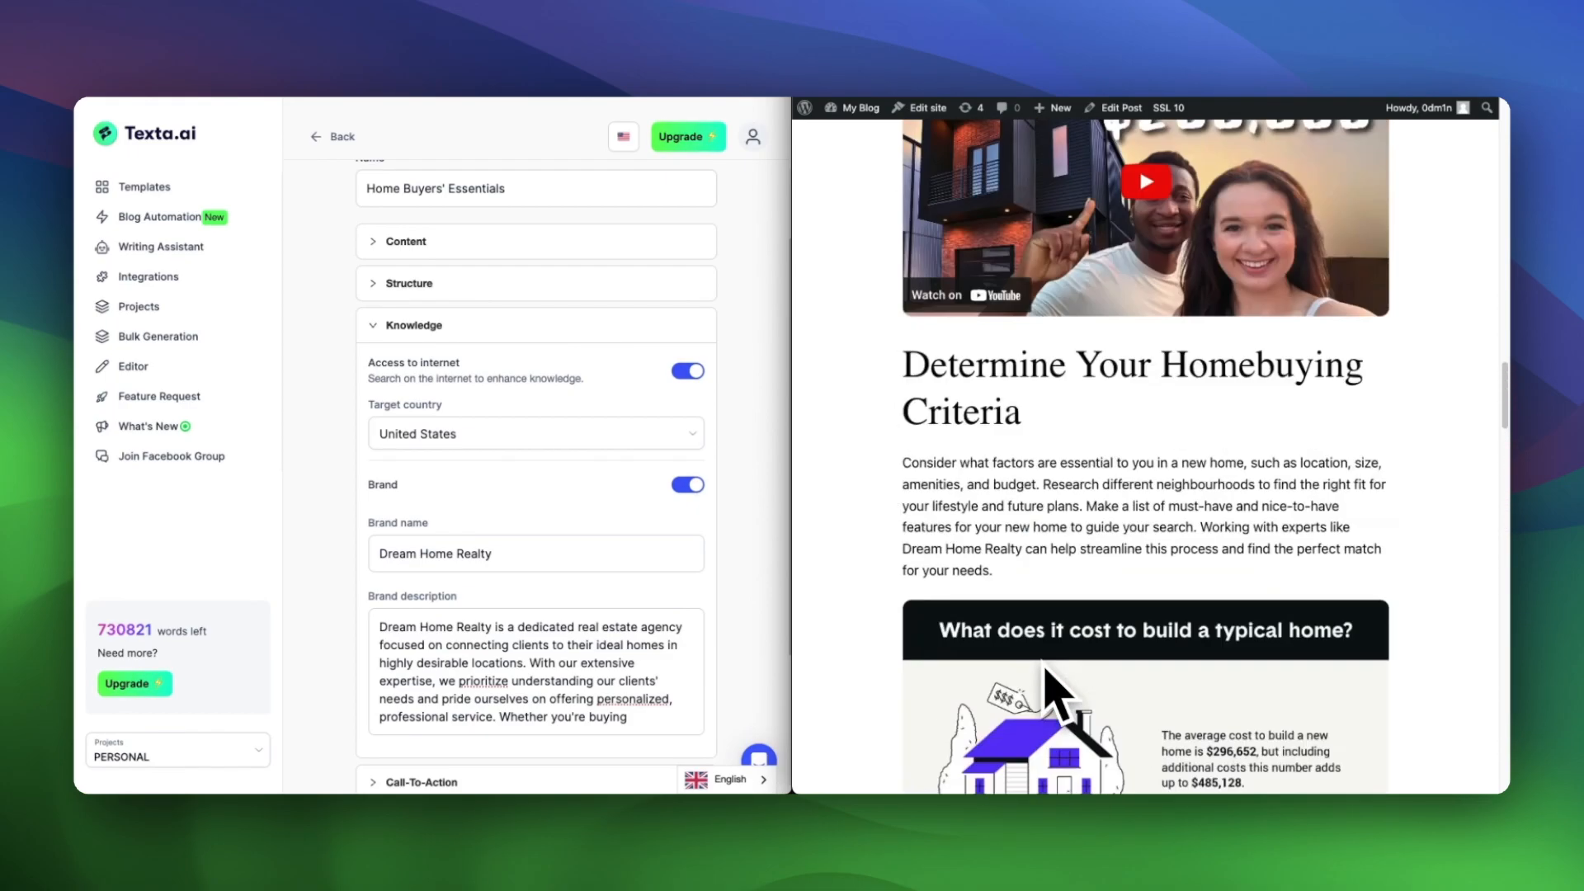
pyautogui.scroll(3, 1056, 691)
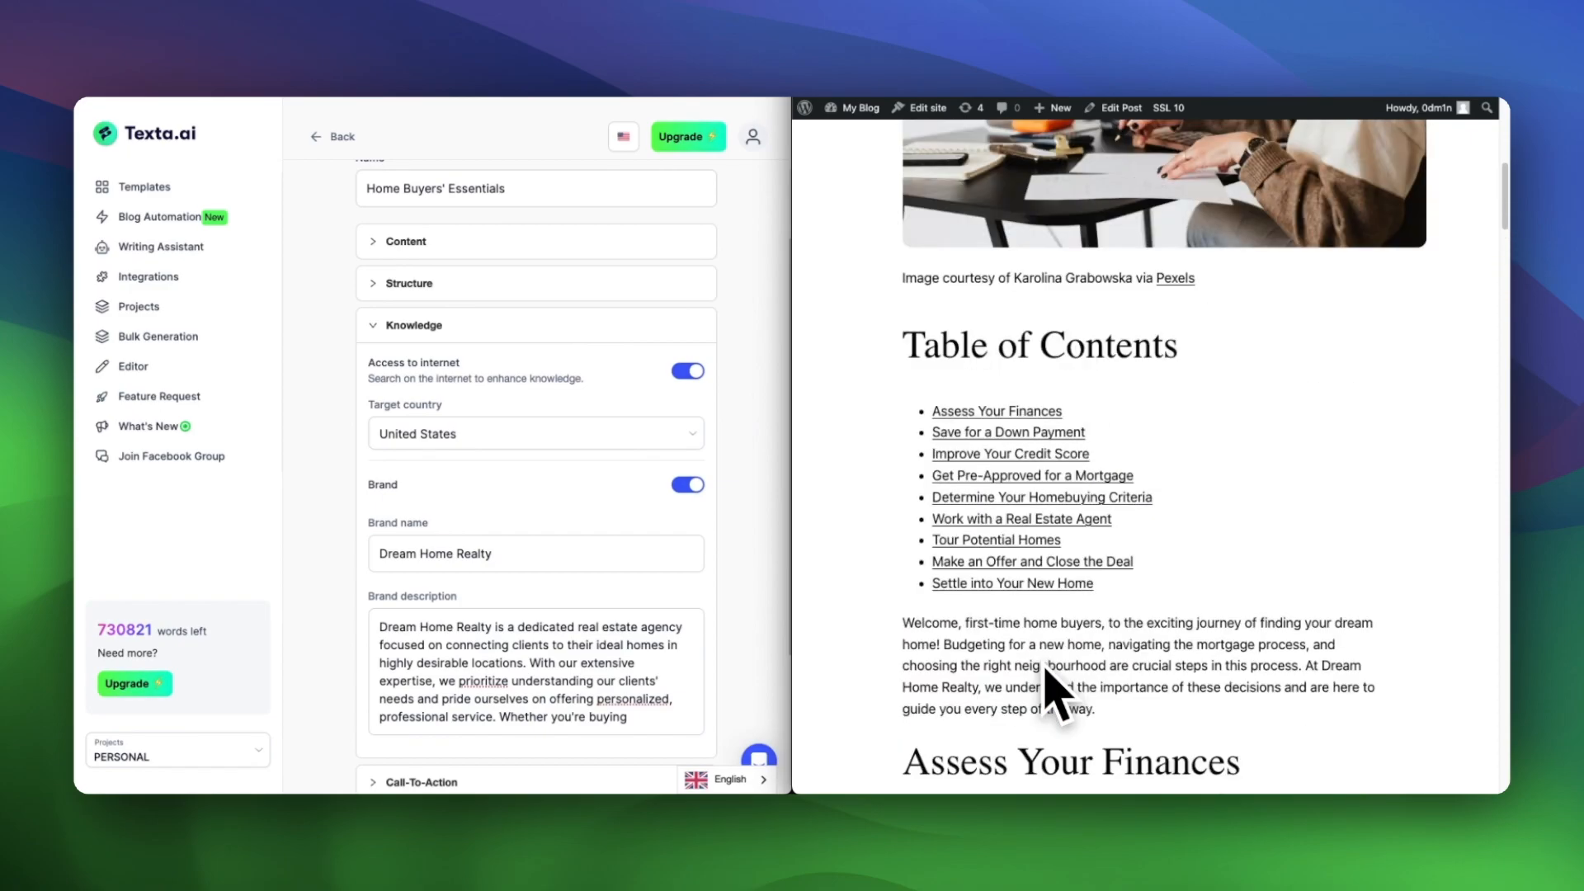
pyautogui.scroll(-1, 1046, 667)
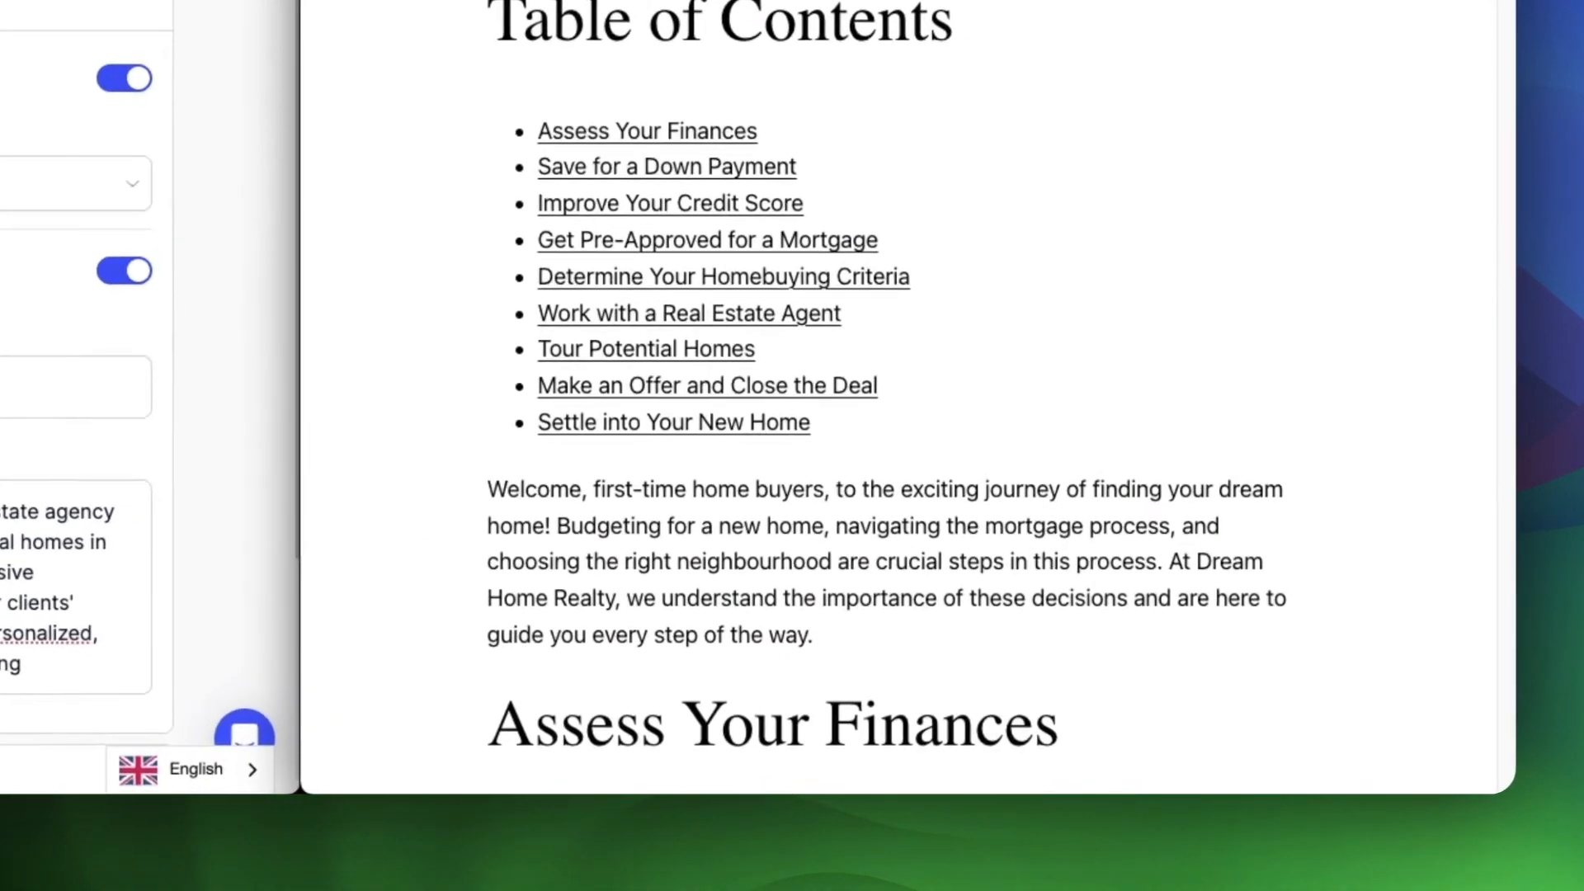
pyautogui.moveTo(1305, 656); pyautogui.dragTo(1317, 678)
pyautogui.moveTo(1152, 580); pyautogui.dragTo(742, 619)
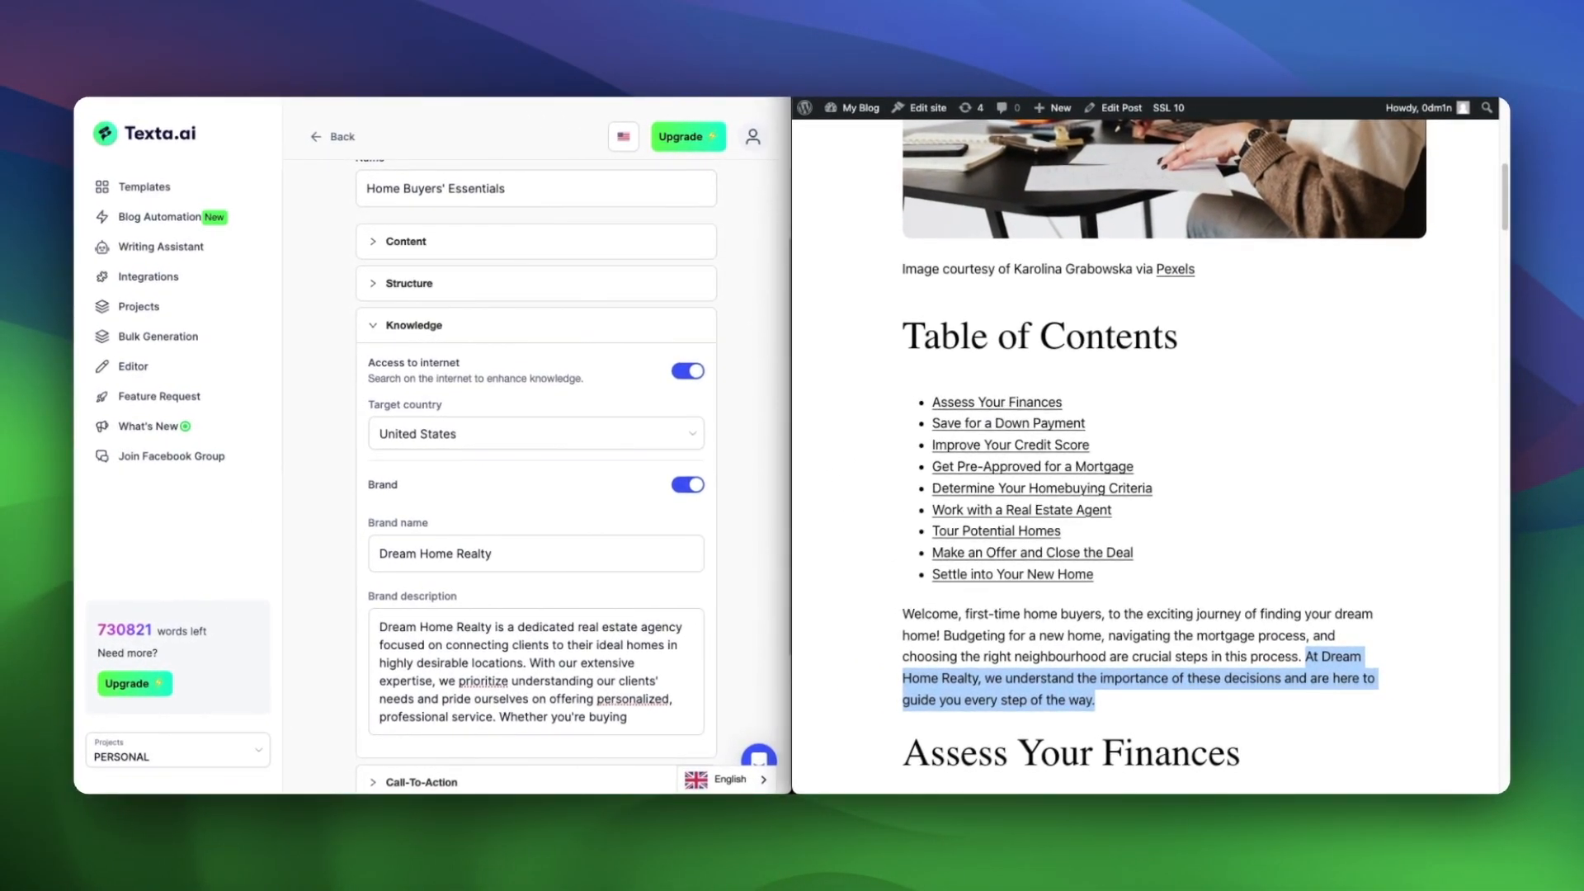
pyautogui.click(1097, 702)
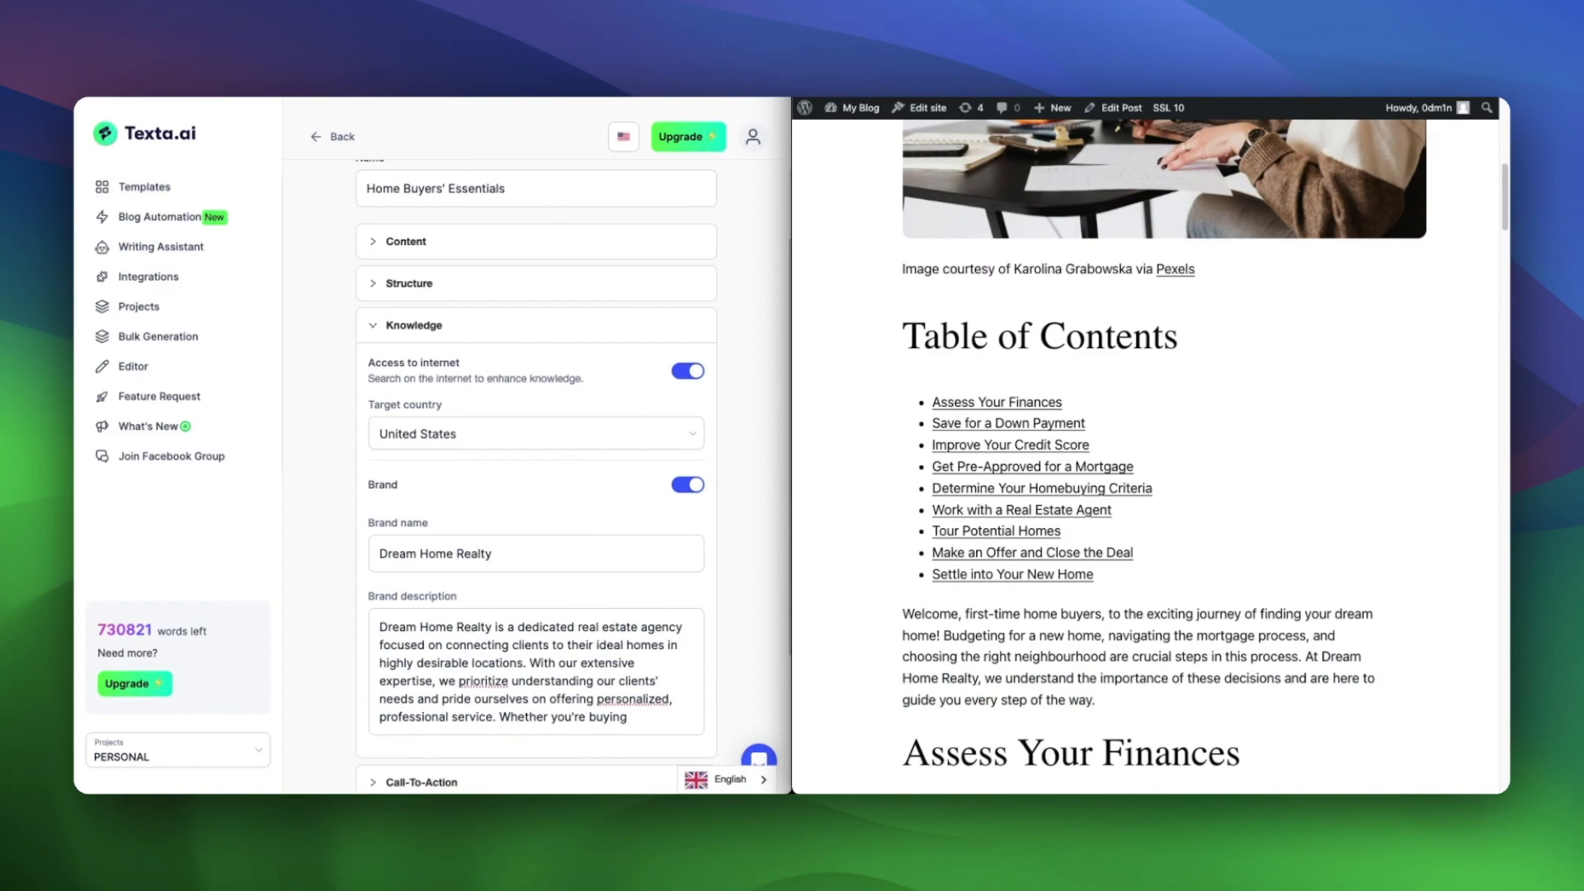
# Step: Set the template's call-to-action text to "Start your journey to a dream home today"
pyautogui.scroll(-2, 1165, 455)
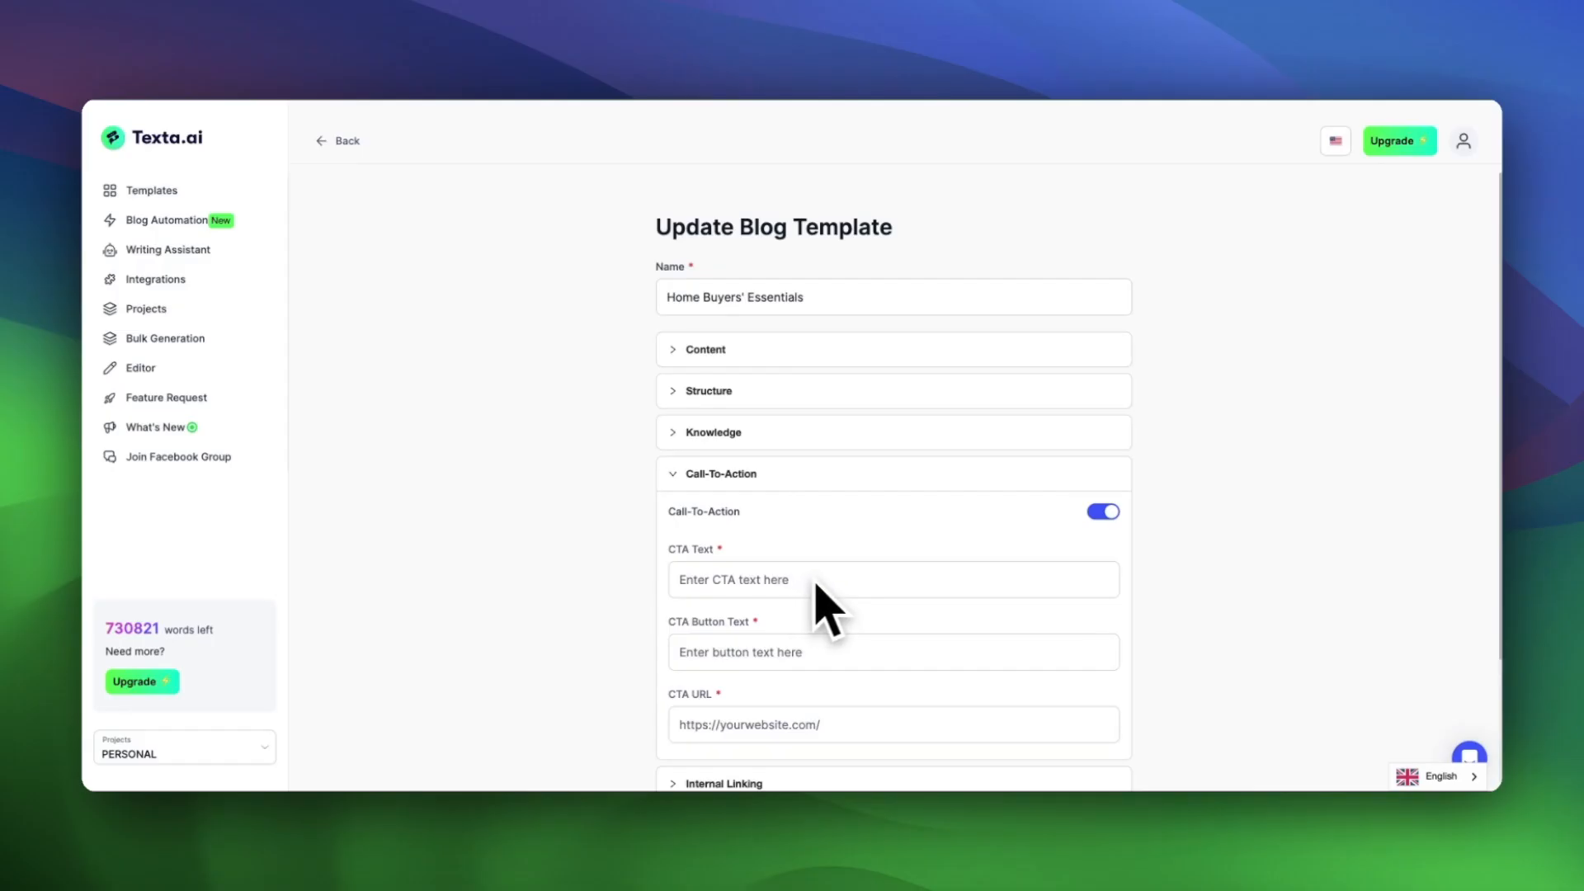
pyautogui.scroll(-2, 1188, 709)
pyautogui.scroll(-1, 1188, 710)
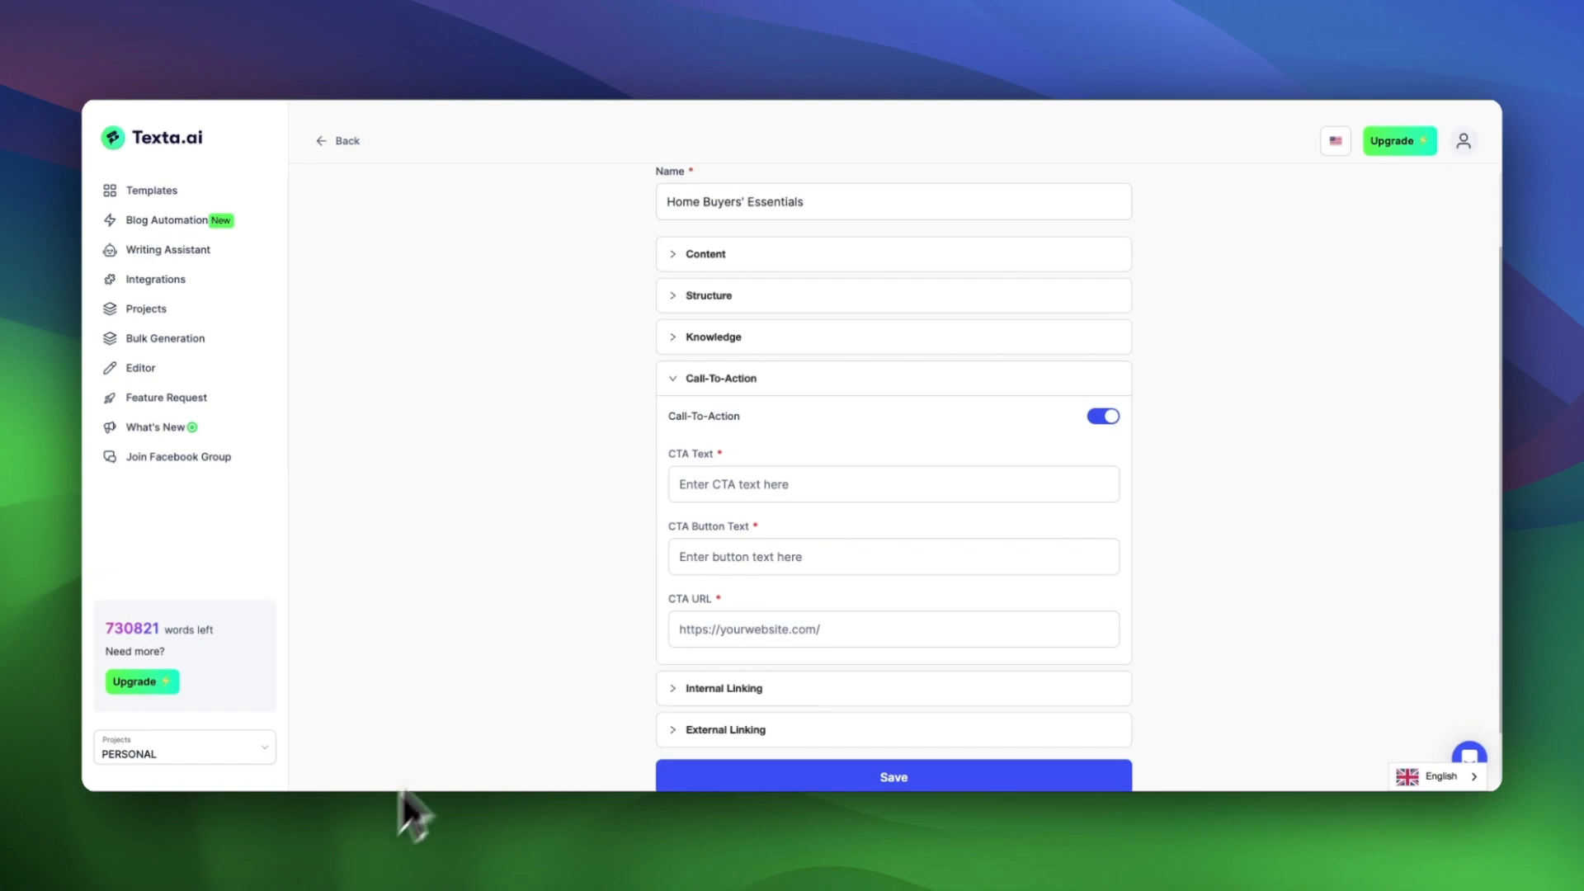
pyautogui.click(767, 487)
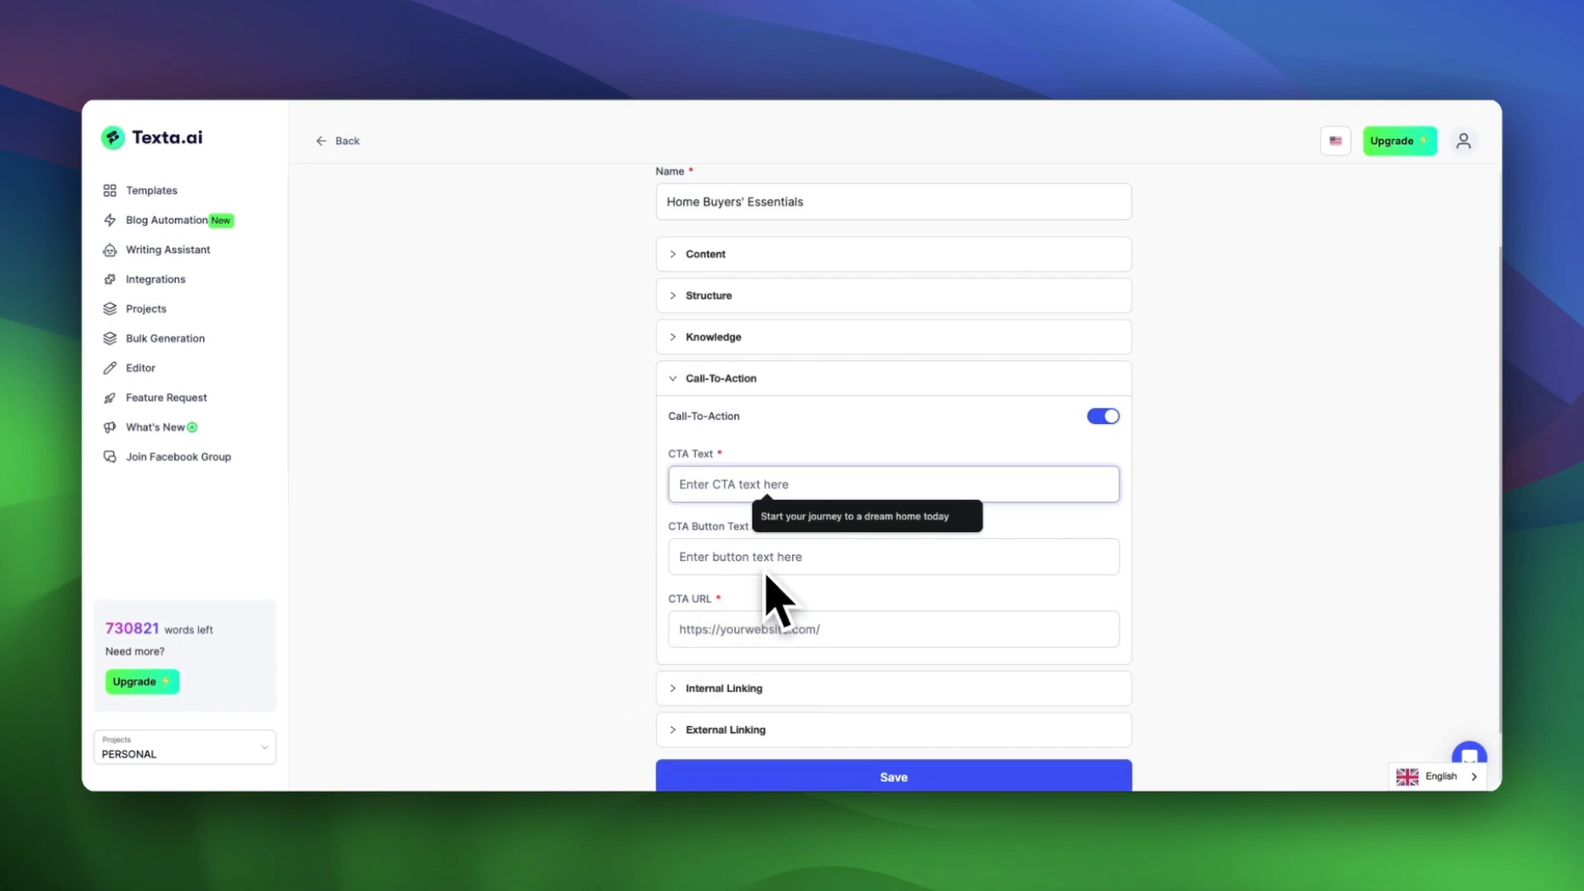
pyautogui.write('Start your journey to a dream home today')
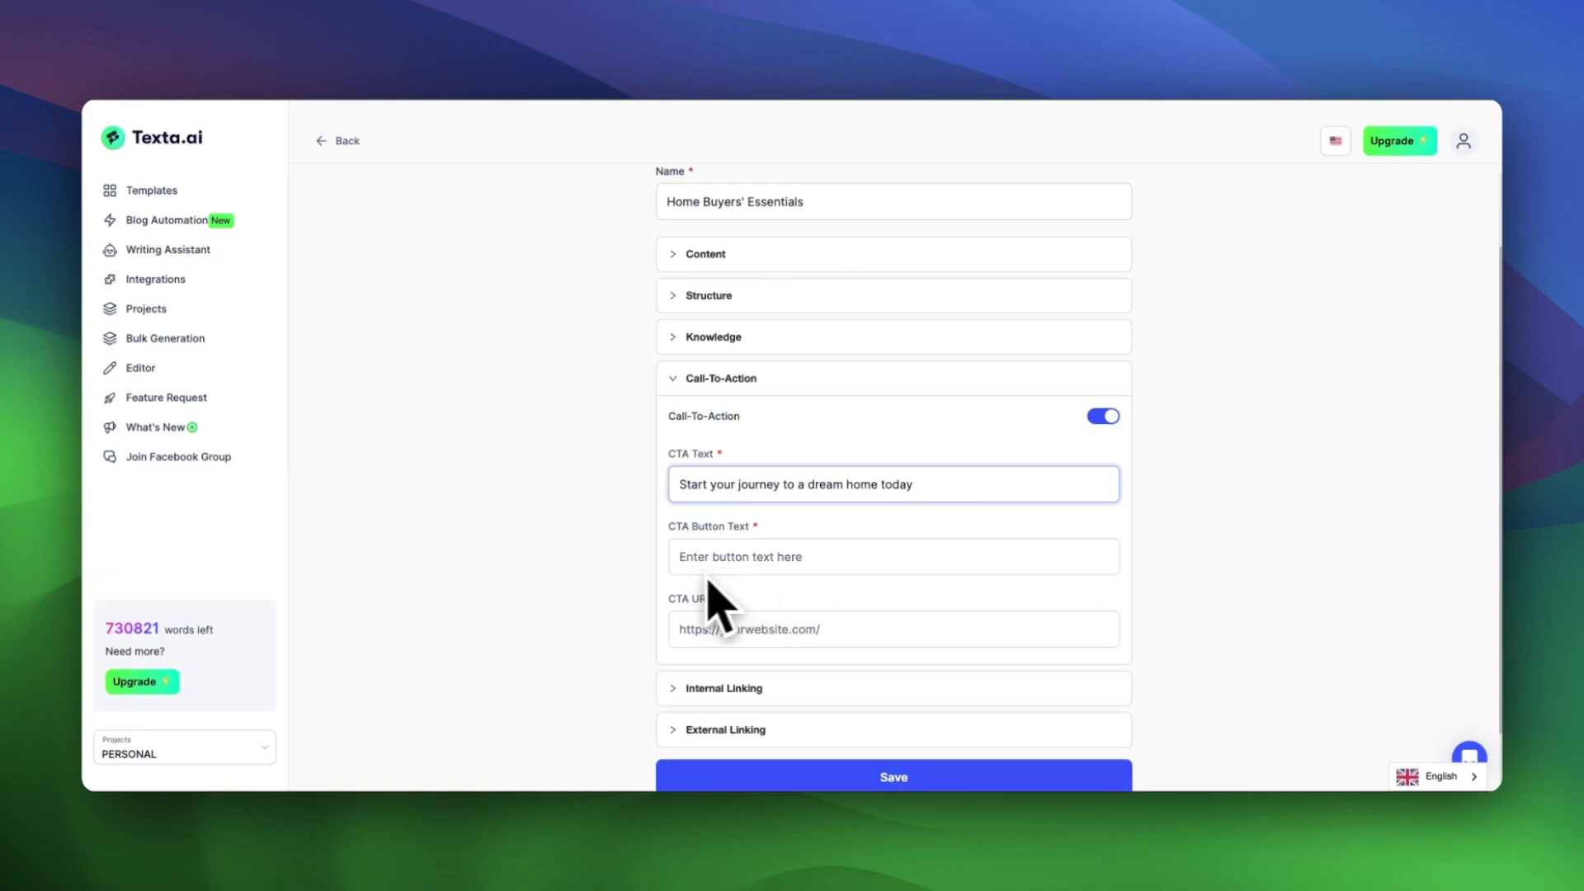
pyautogui.press('super+a')
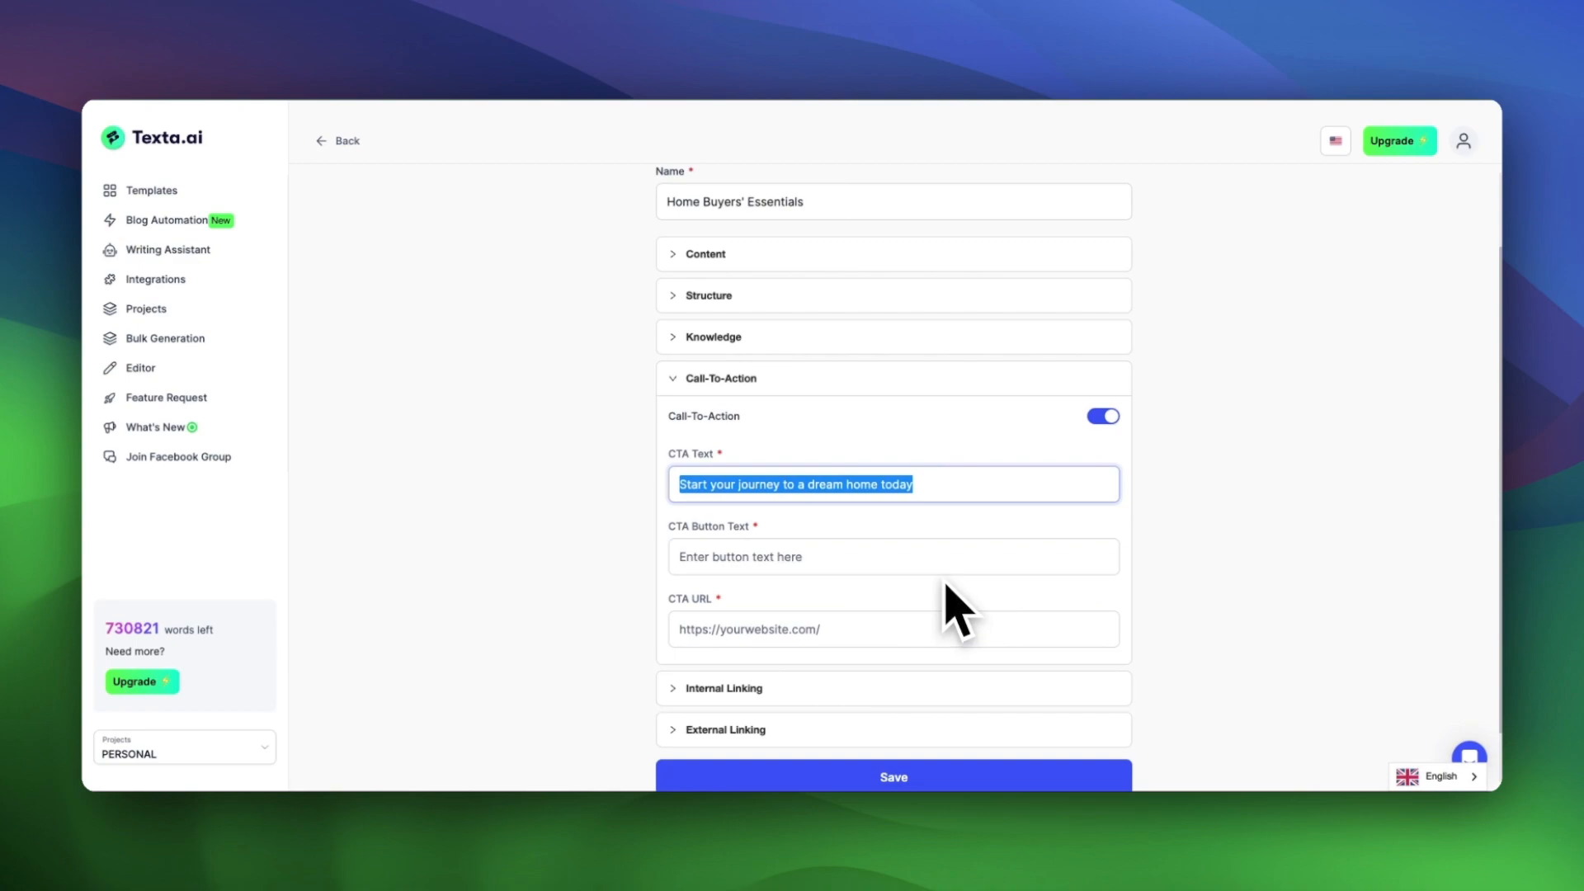
pyautogui.press('Right')
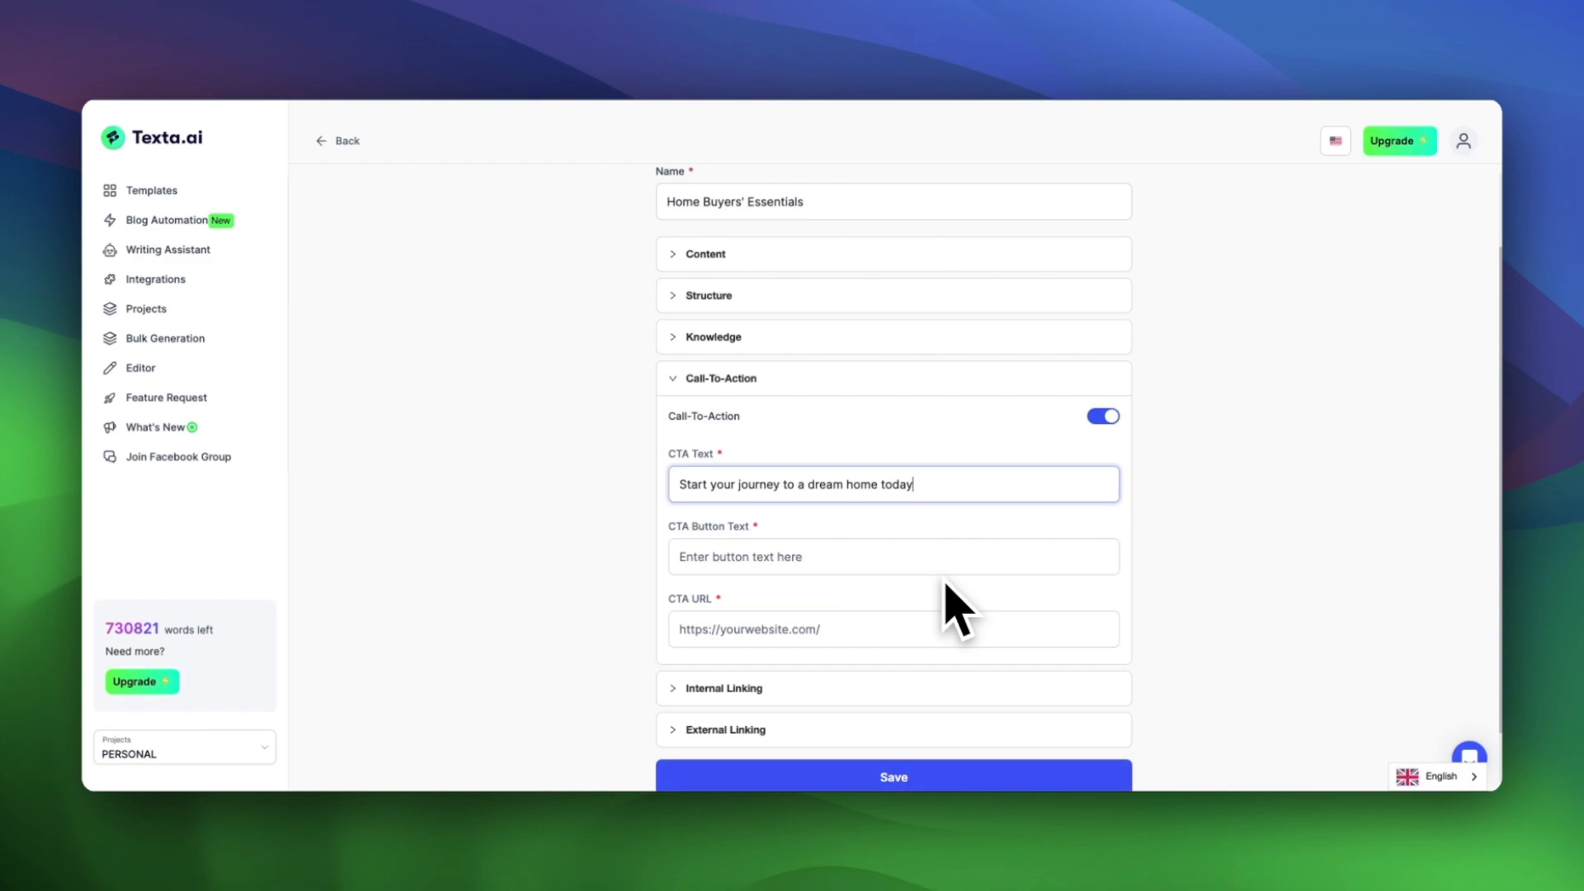
pyautogui.press('Tab')
pyautogui.write('Find Your Home')
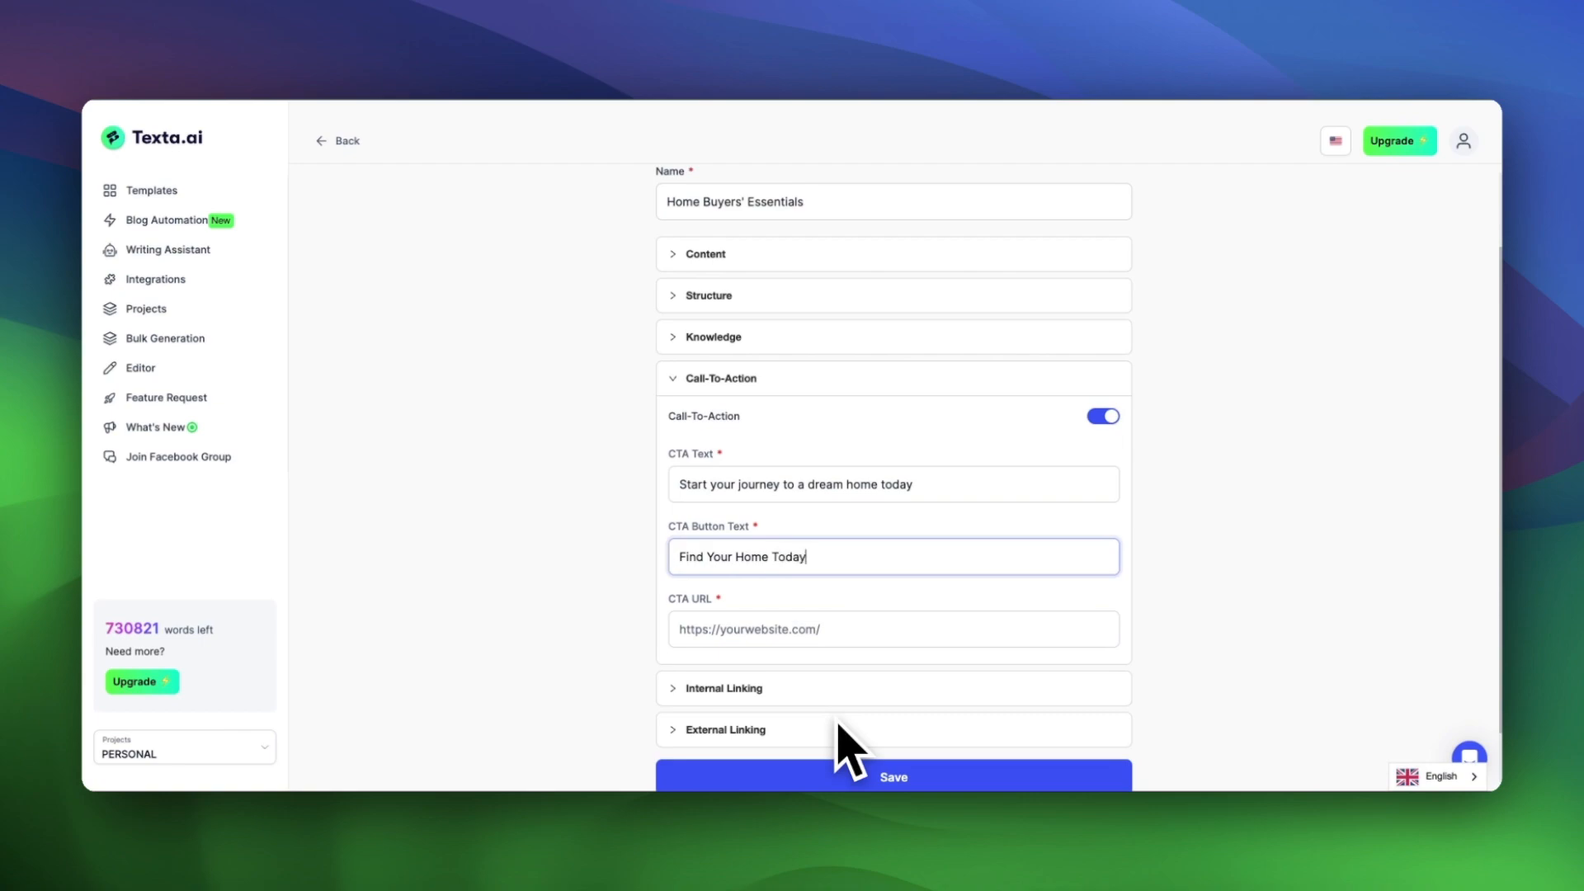
pyautogui.click(1147, 751)
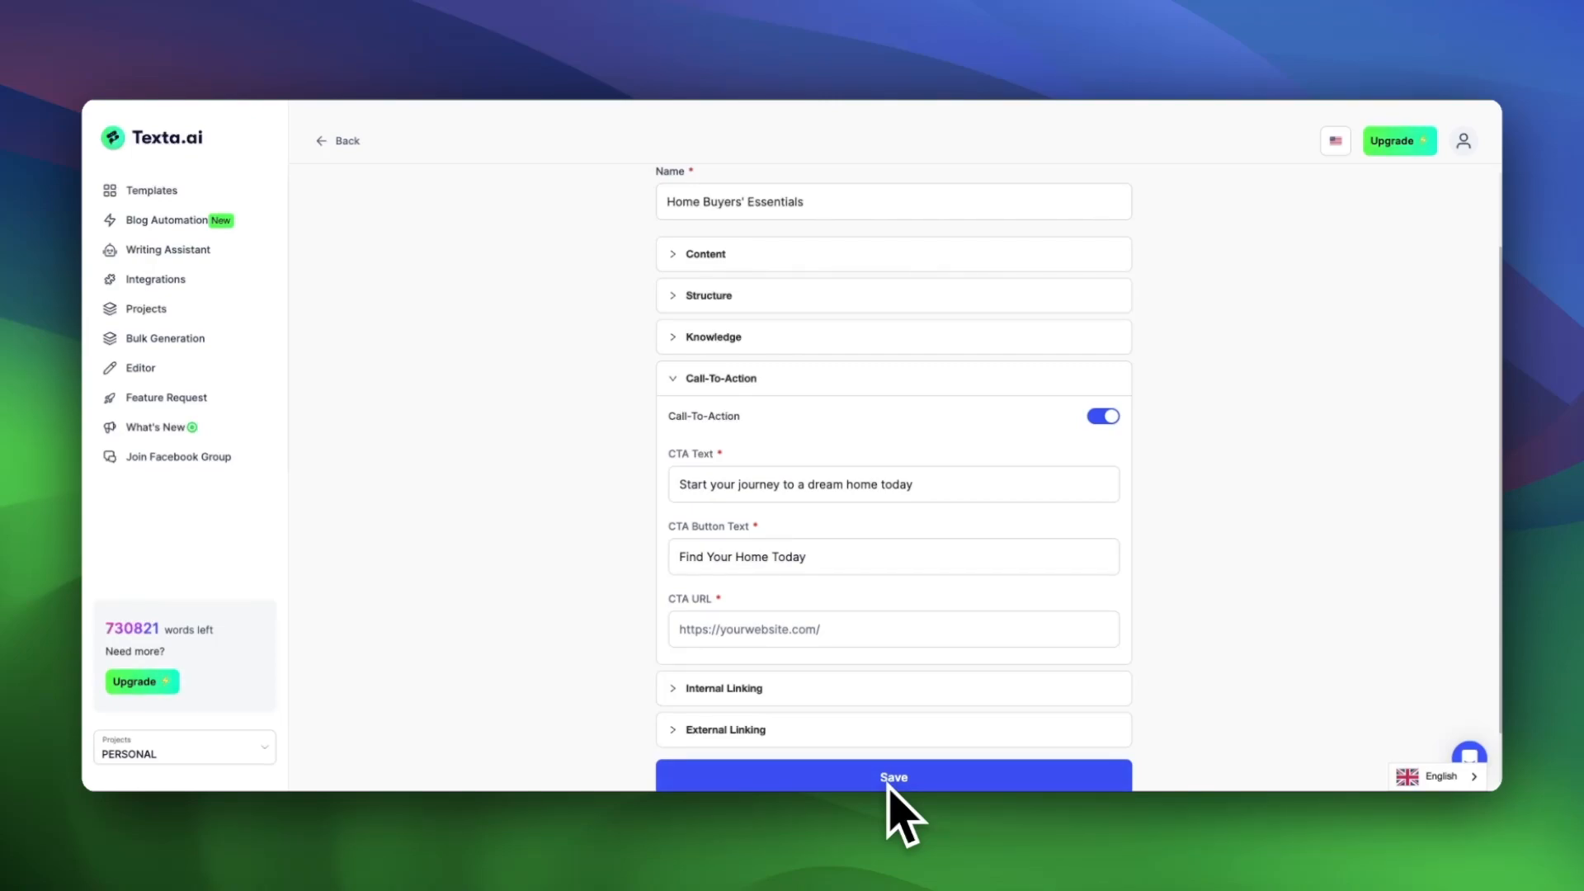
pyautogui.click(887, 800)
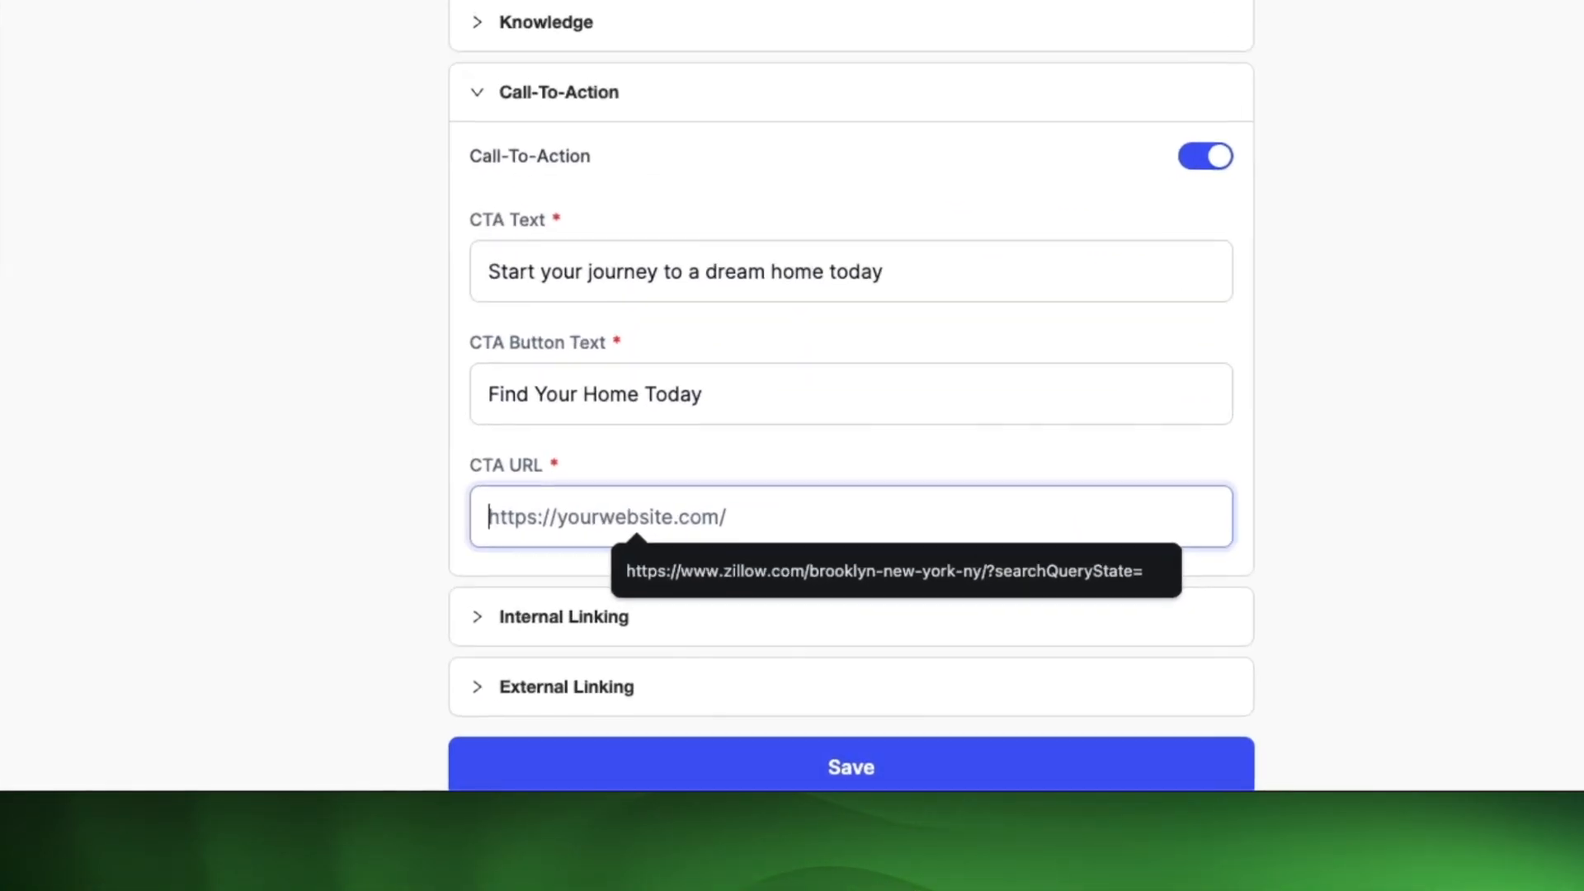
pyautogui.write('http')
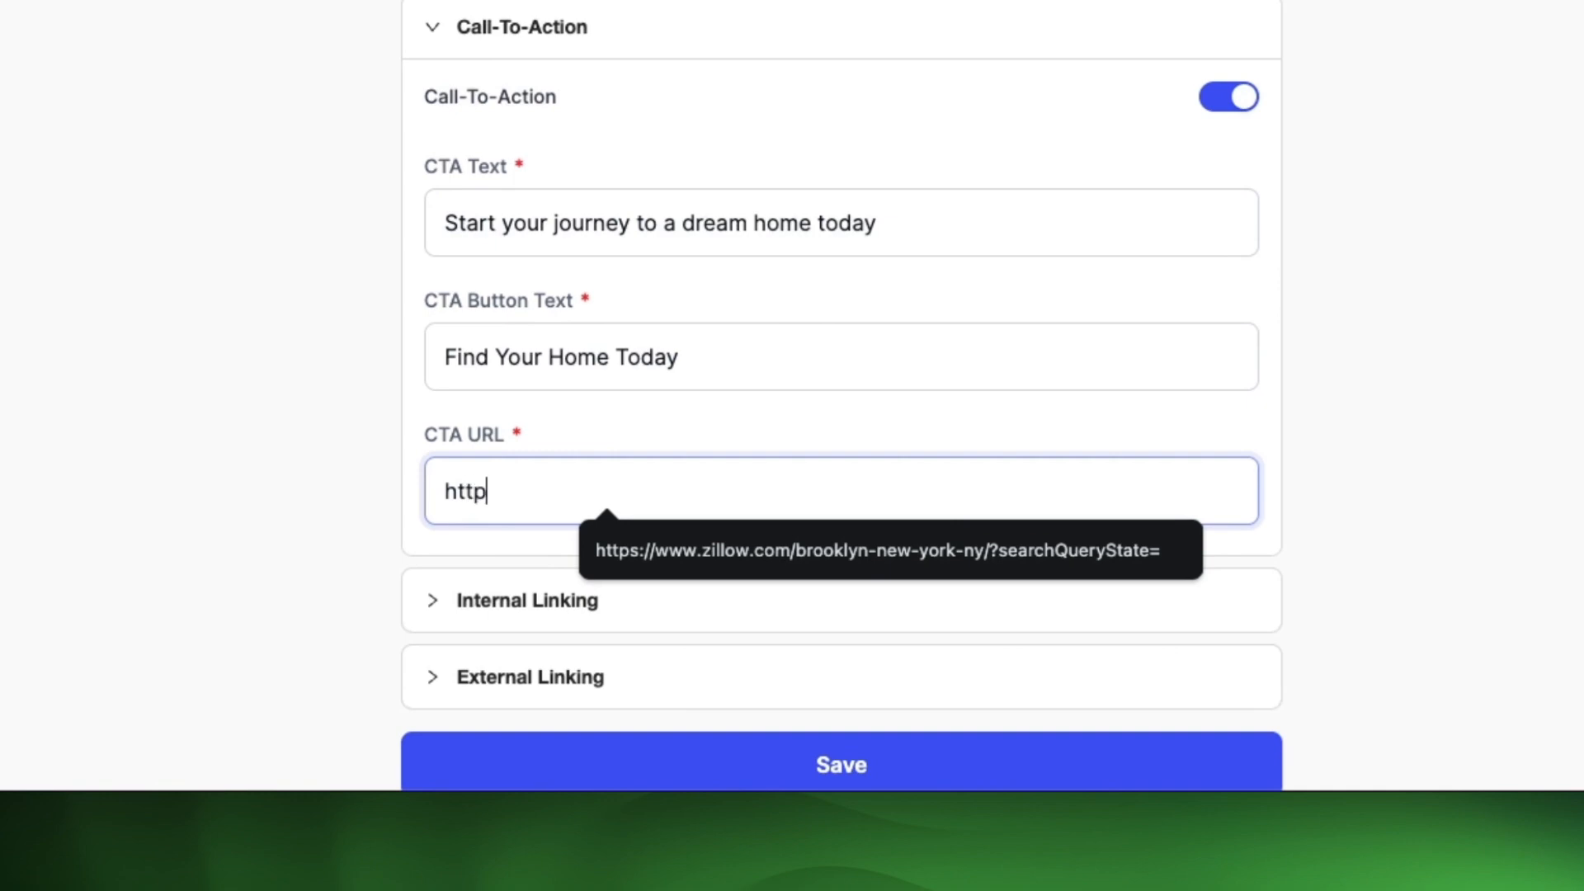
pyautogui.write('s://youragencywebsite.com')
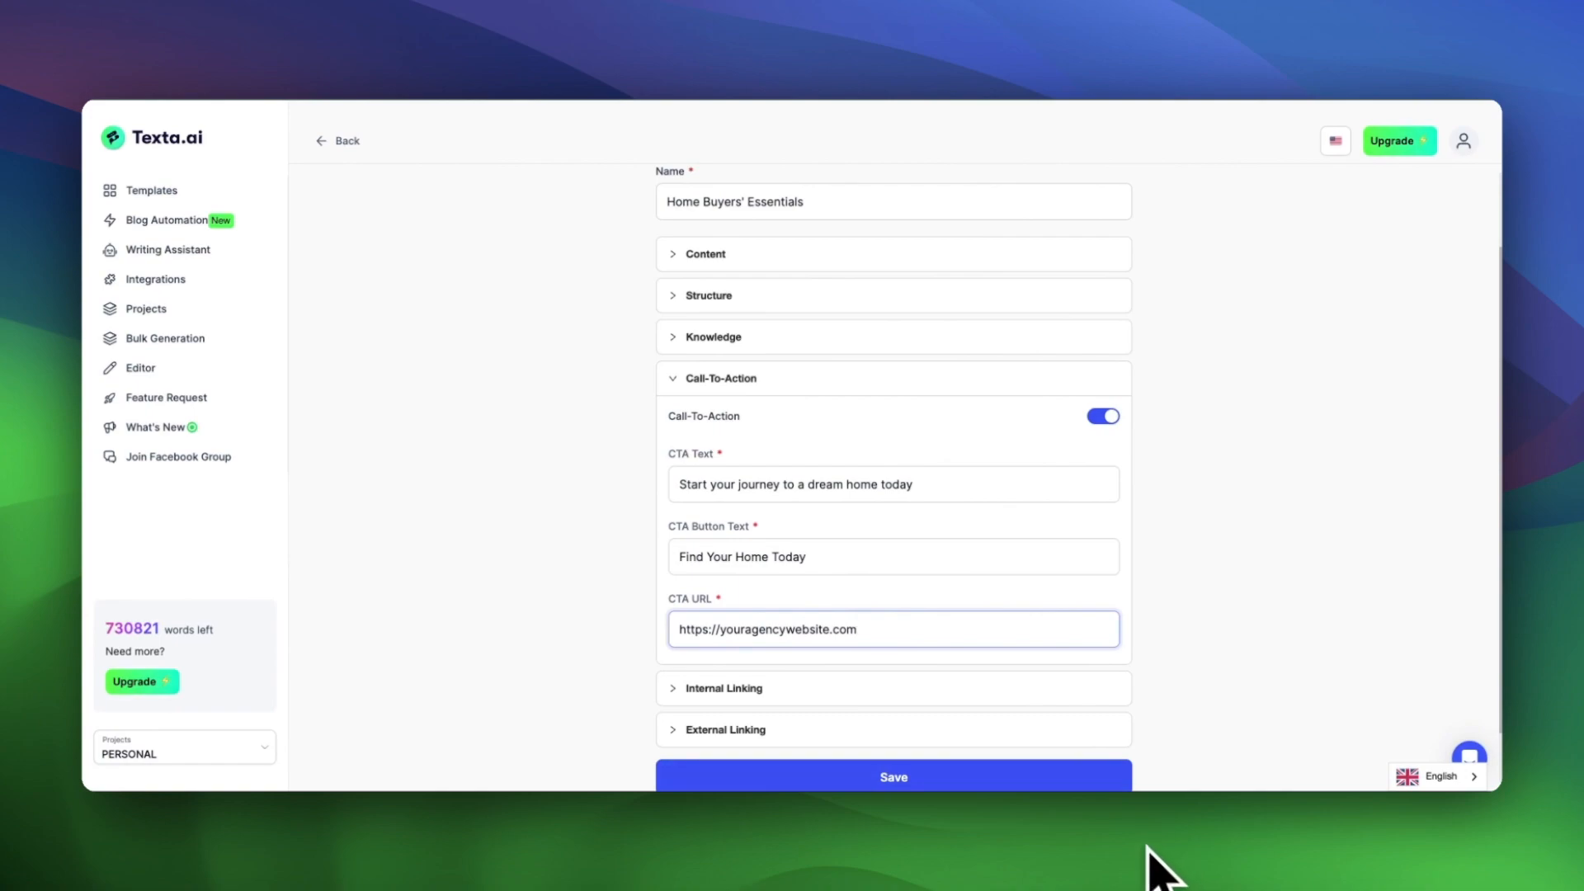
pyautogui.click(1025, 792)
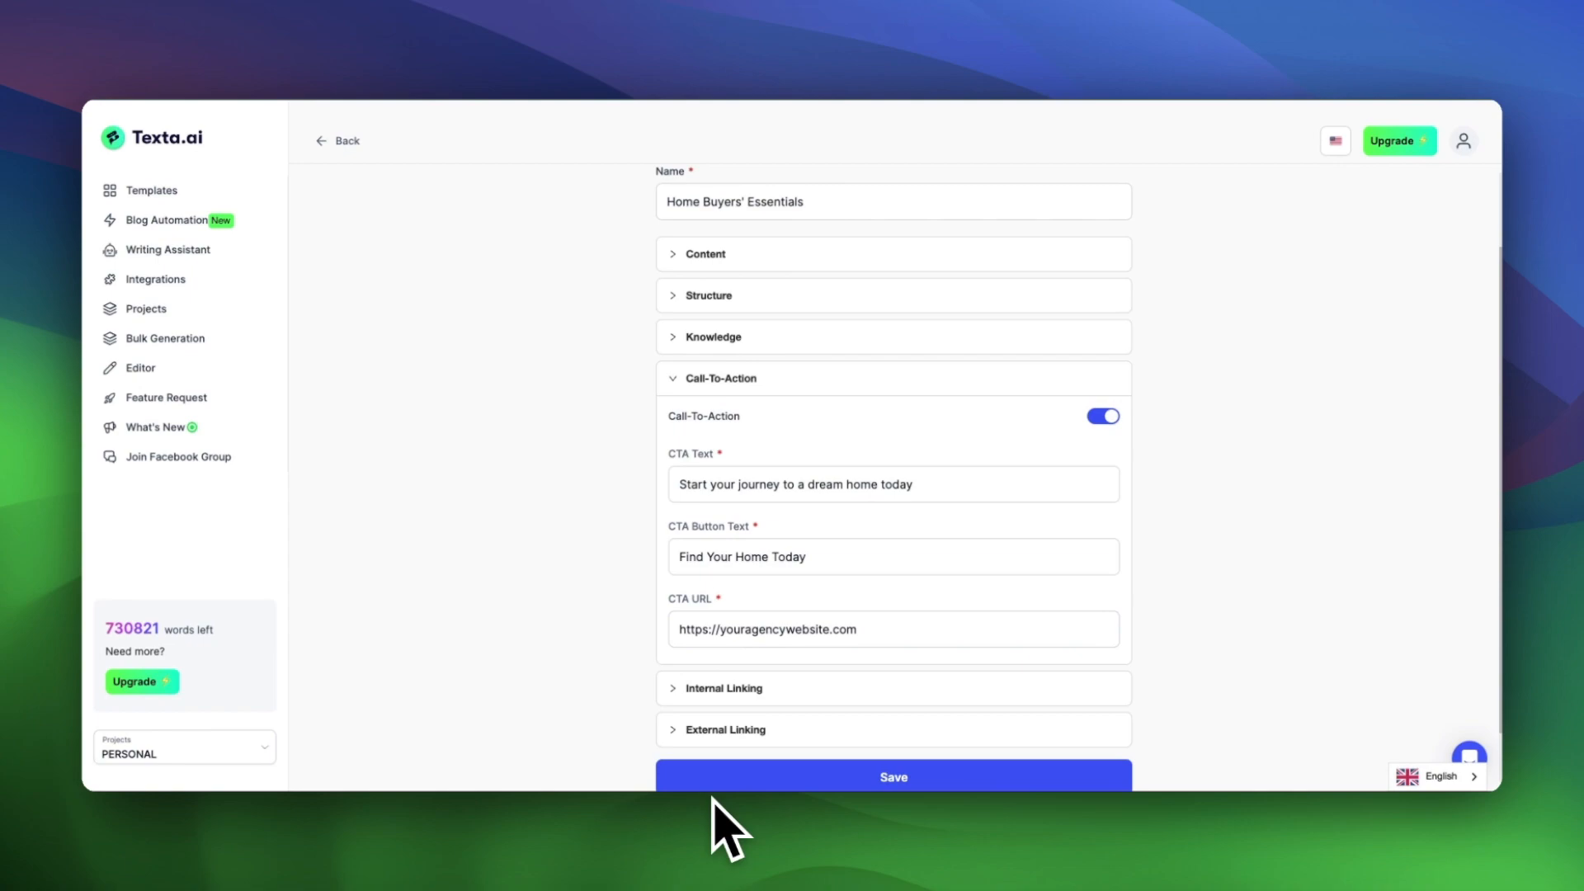
pyautogui.click(883, 854)
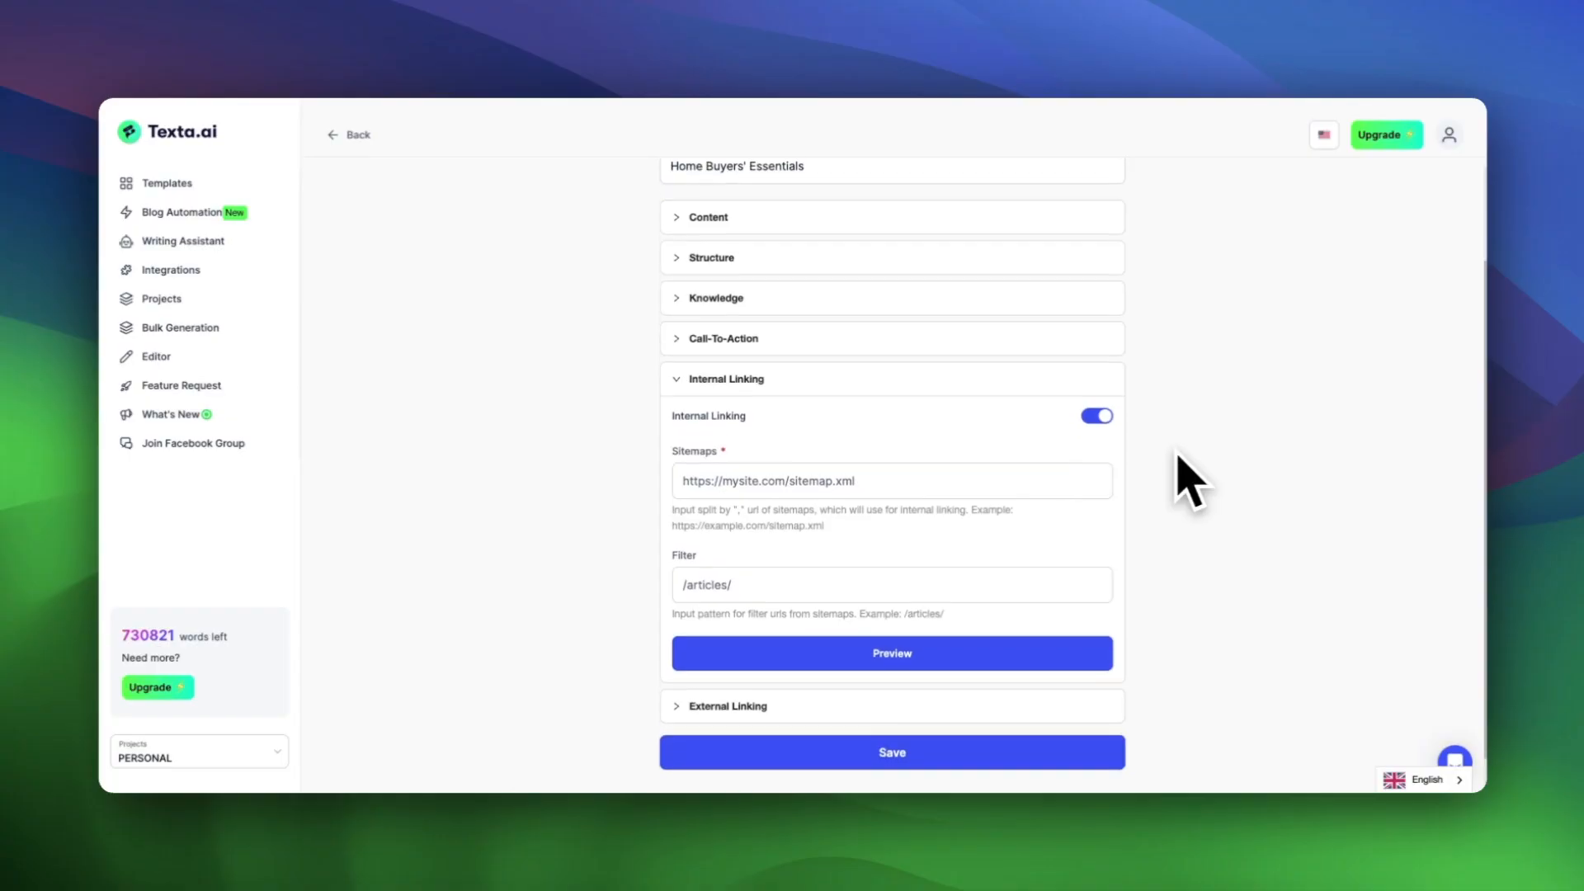
pyautogui.scroll(-1, 1186, 480)
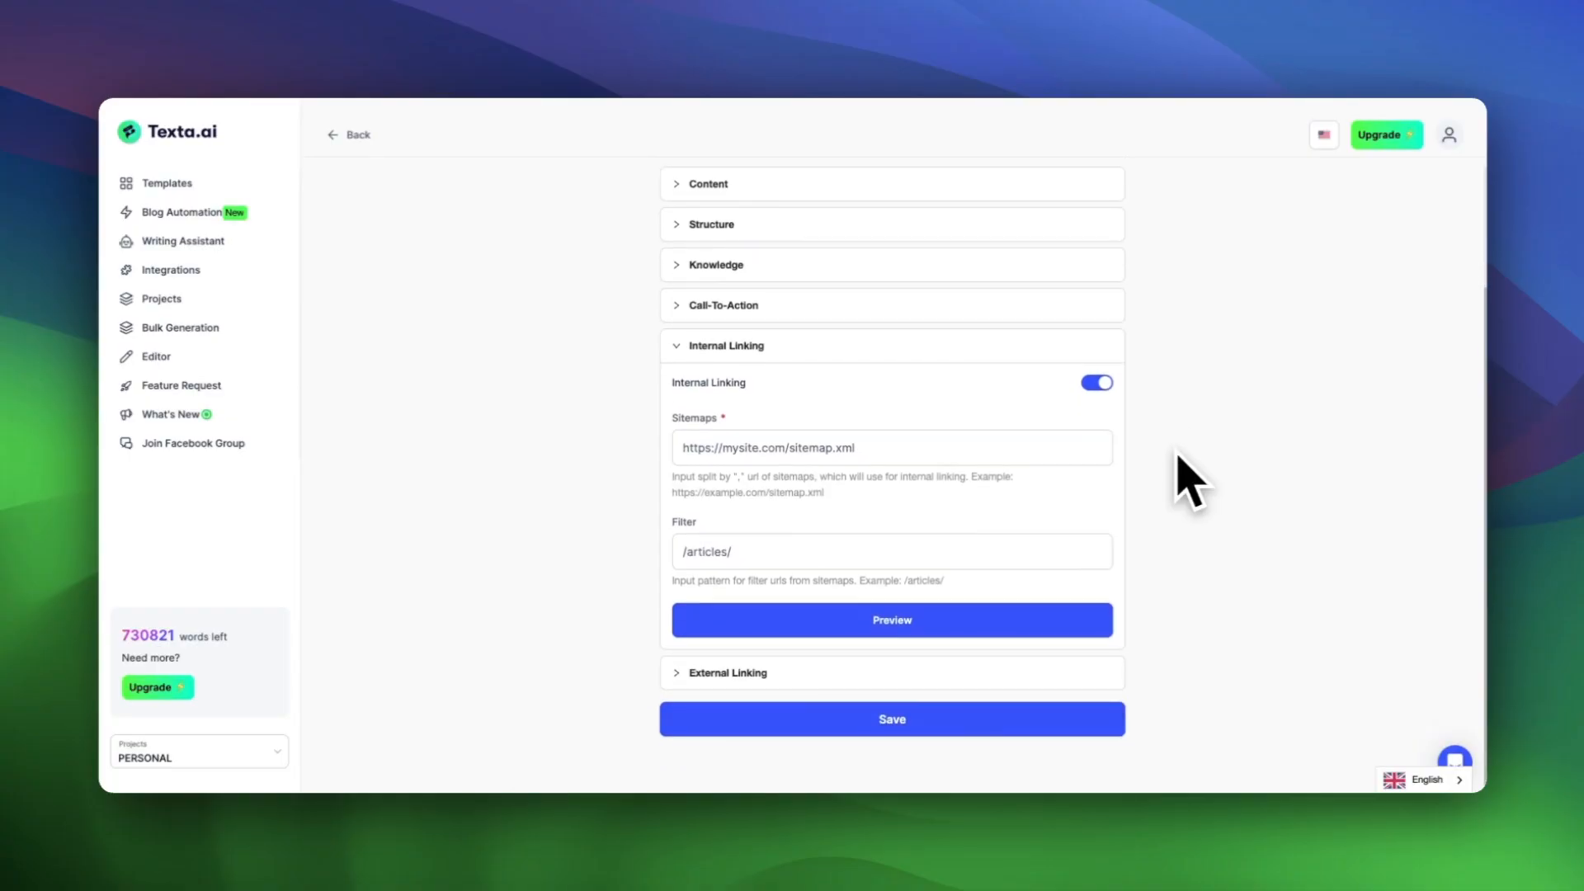
pyautogui.click(1099, 380)
pyautogui.click(1100, 378)
pyautogui.click(1027, 459)
pyautogui.click(920, 479)
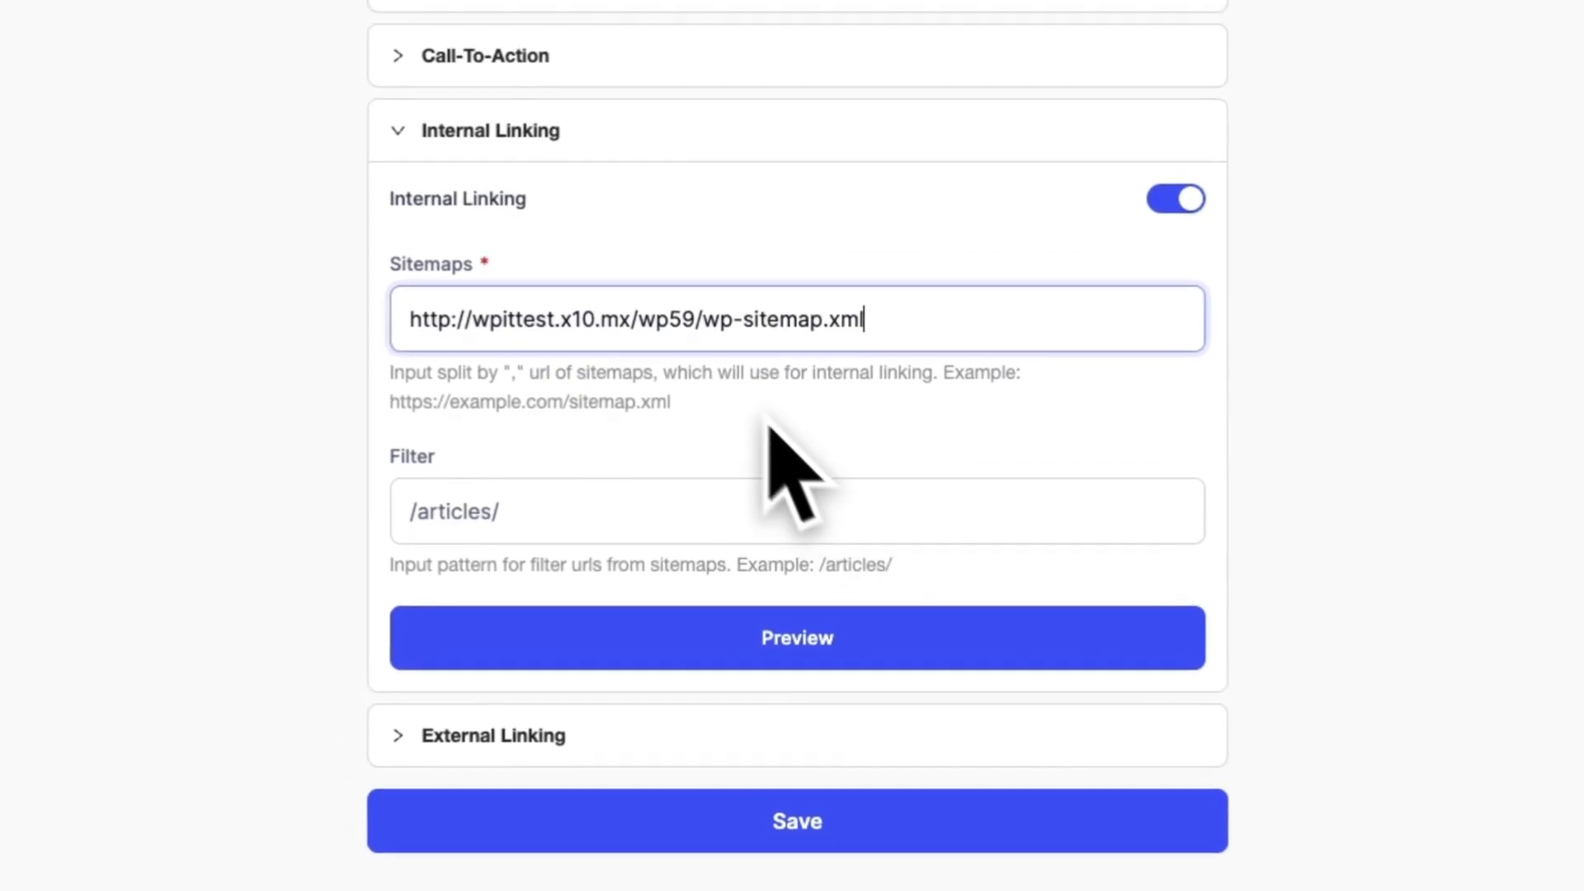
# Step: Copy the sitemap URL and open it in a new browser tab beside the template
pyautogui.tripleClick(765, 324)
pyautogui.press('super+c')
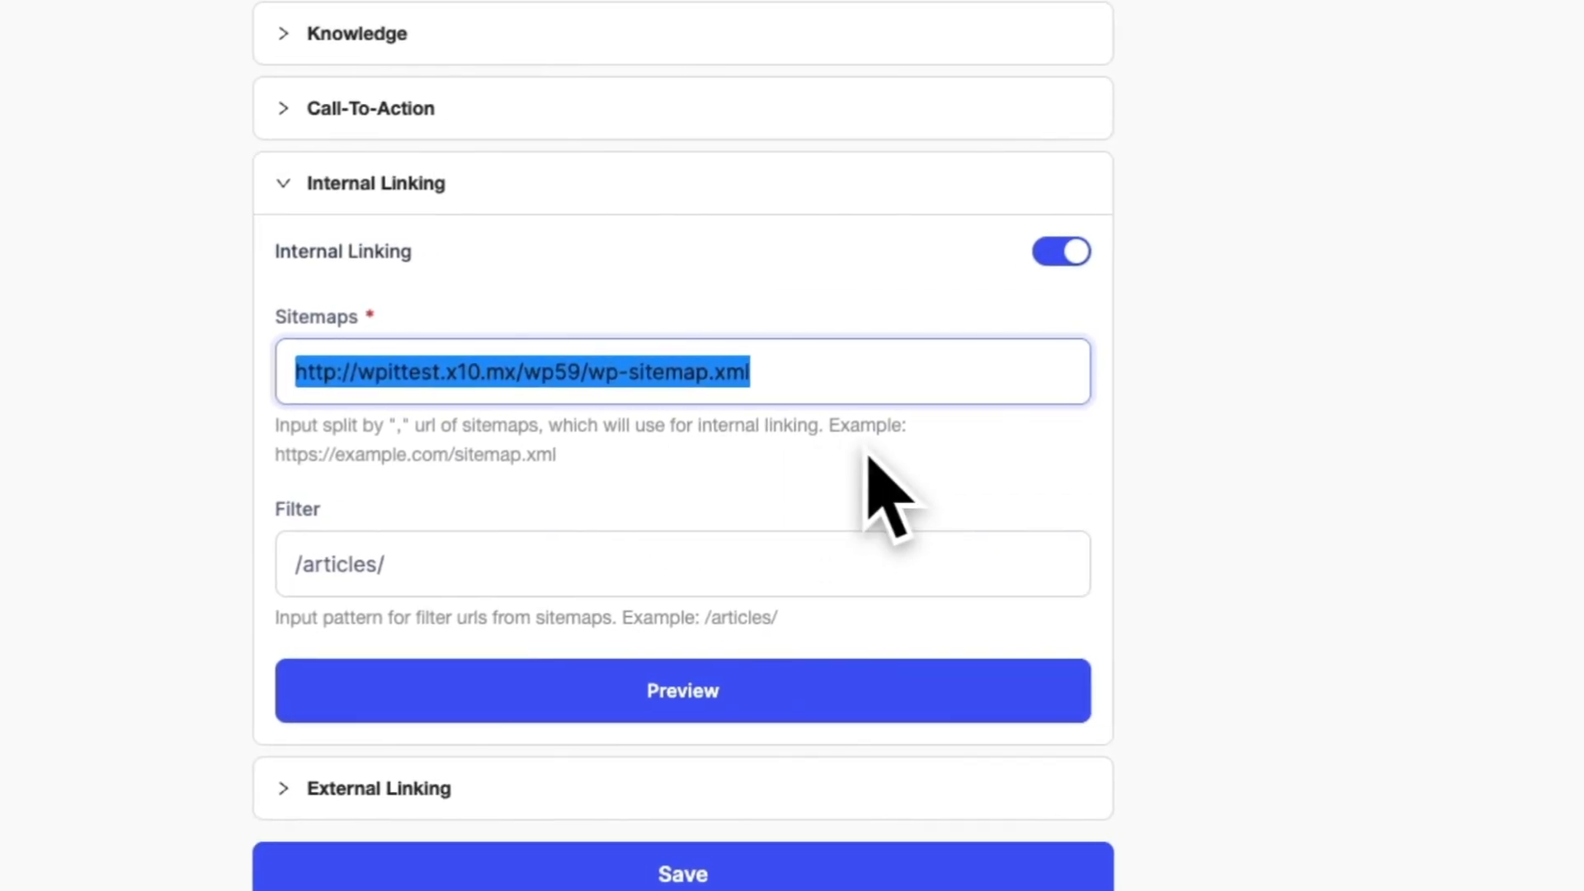
pyautogui.press('End')
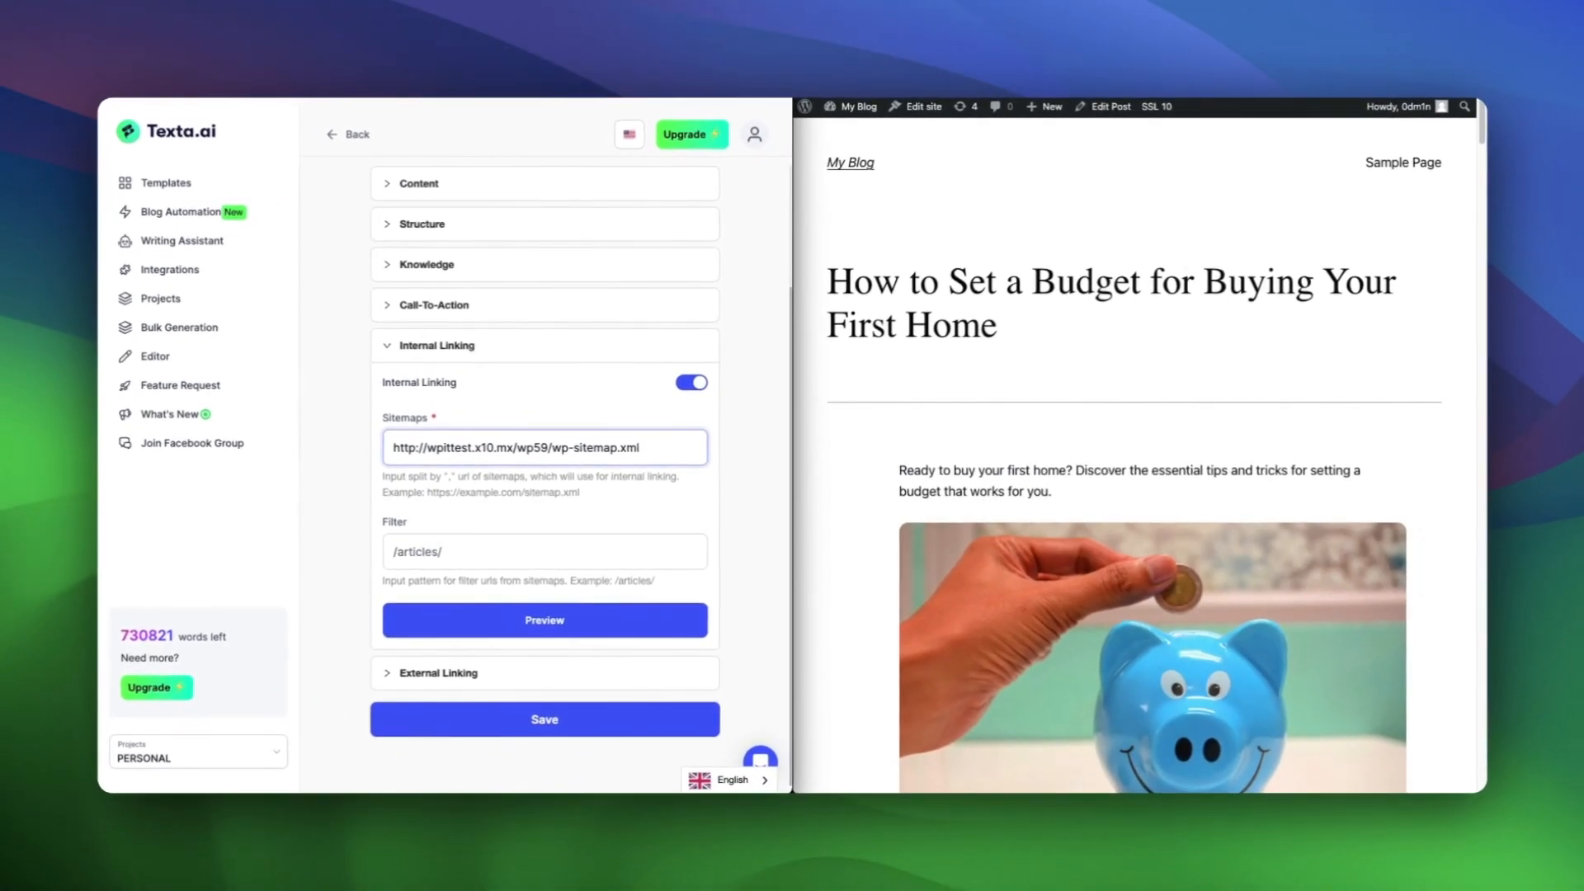
pyautogui.press('super+t')
pyautogui.press('super+v')
pyautogui.press('Return')
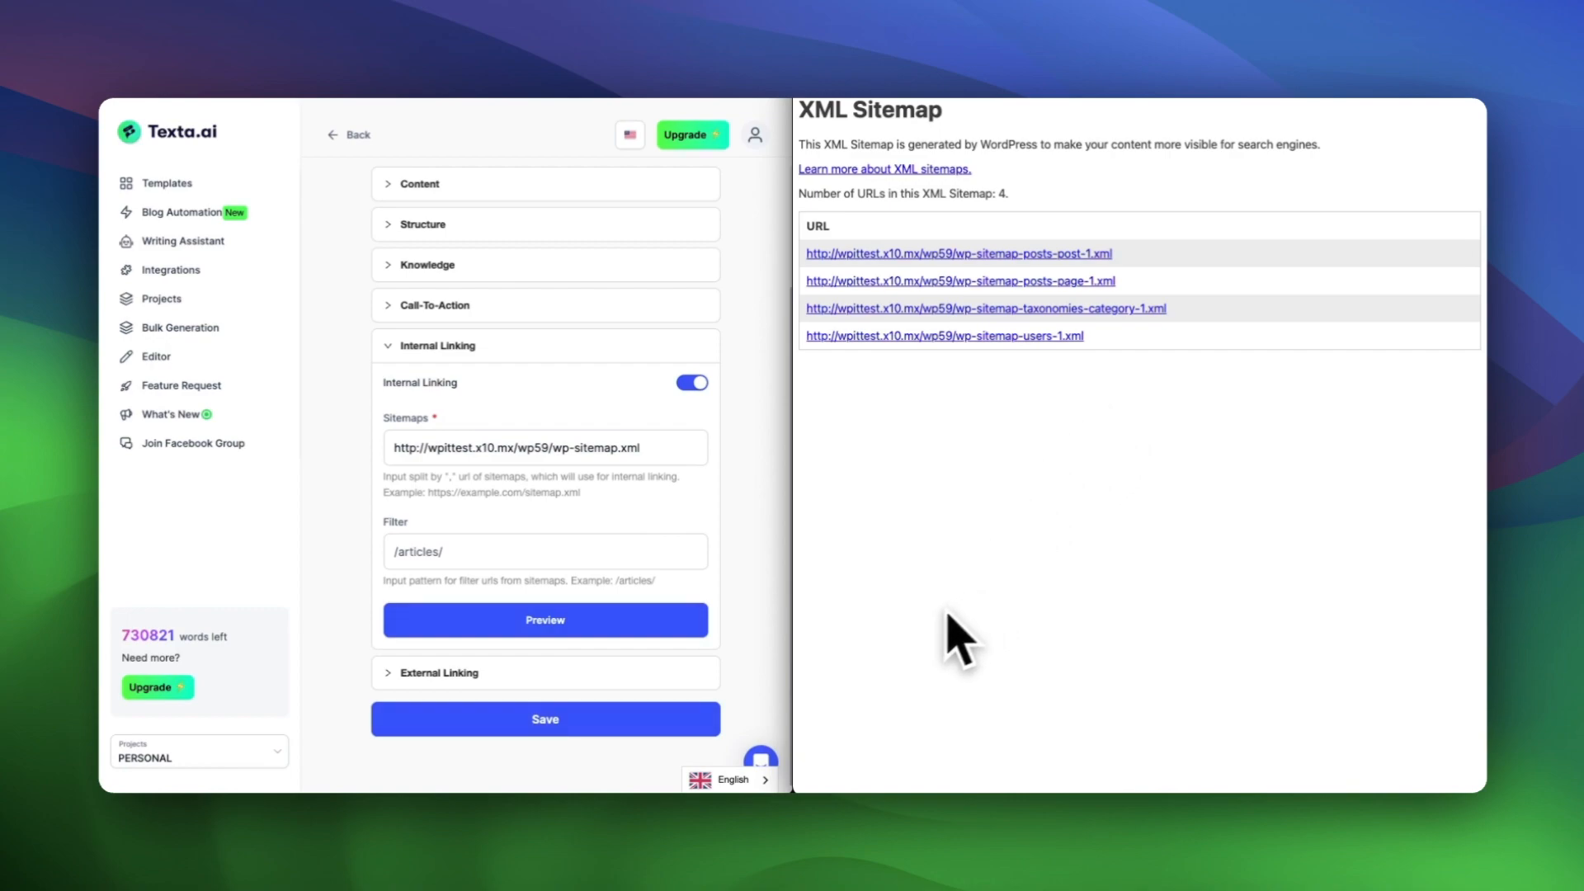
# Step: Open the wp-sitemap-posts-post-1.xml sitemap and look through its list of post URLs
pyautogui.click(650, 614)
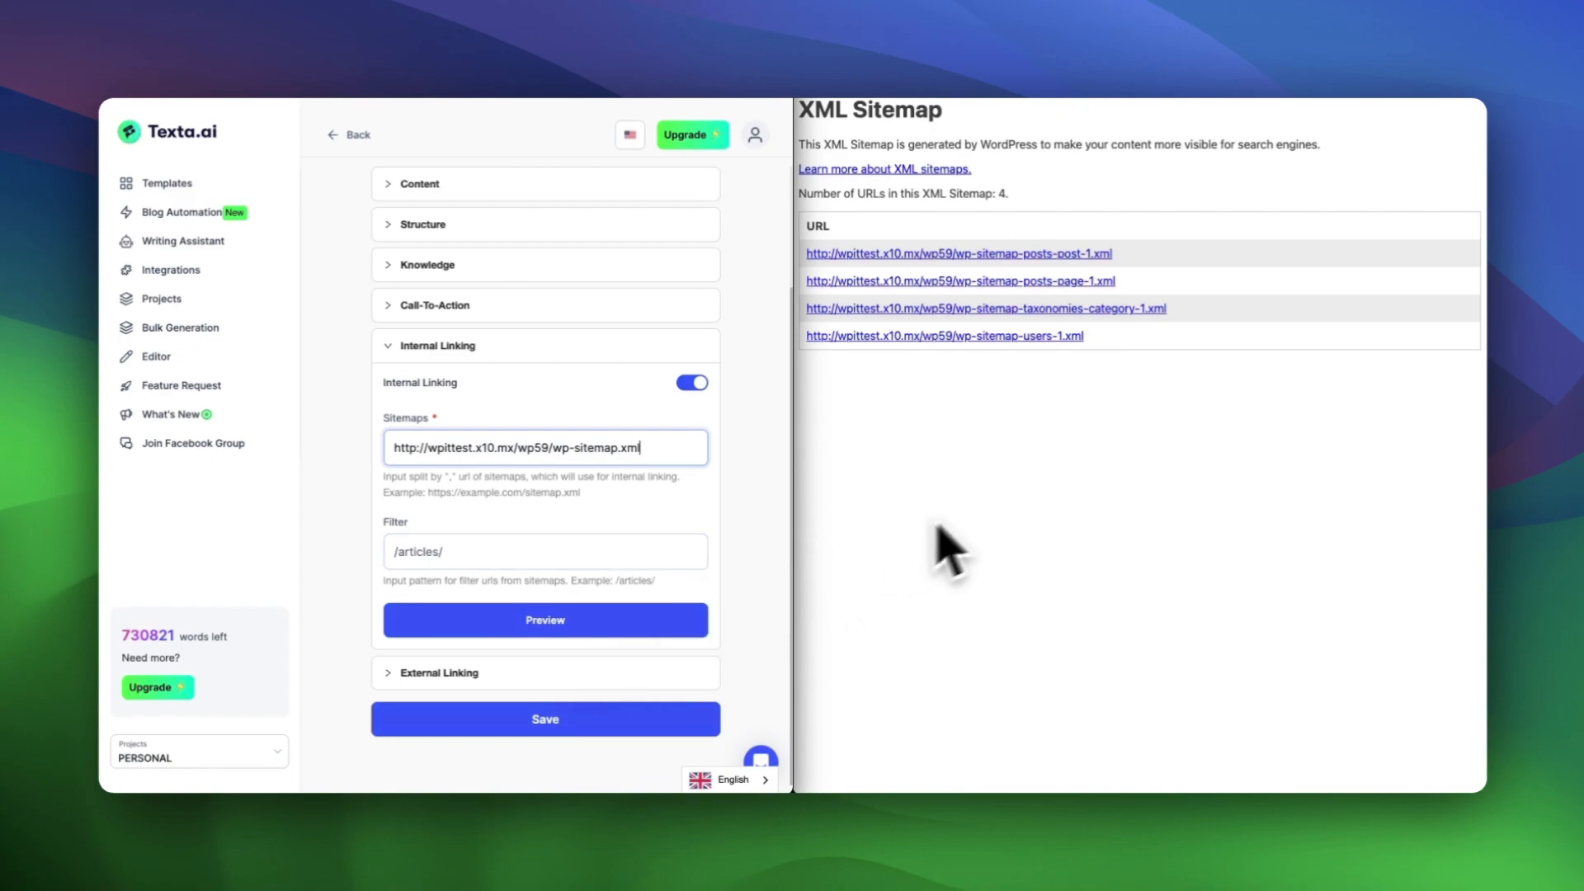
pyautogui.click(1021, 132)
pyautogui.click(1015, 254)
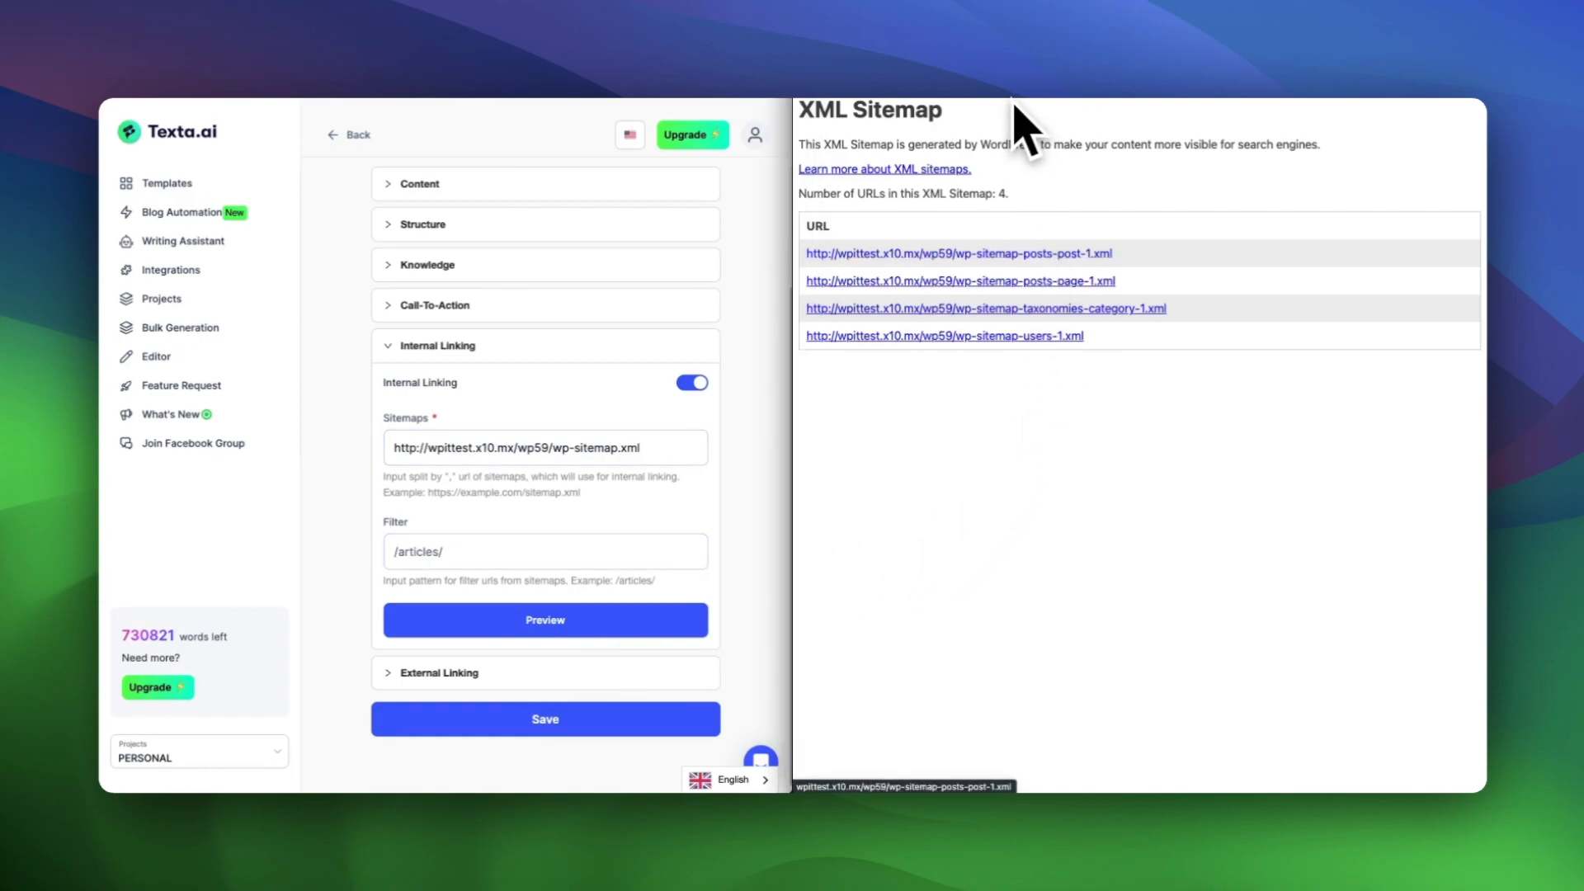
pyautogui.scroll(-15, 990, 400)
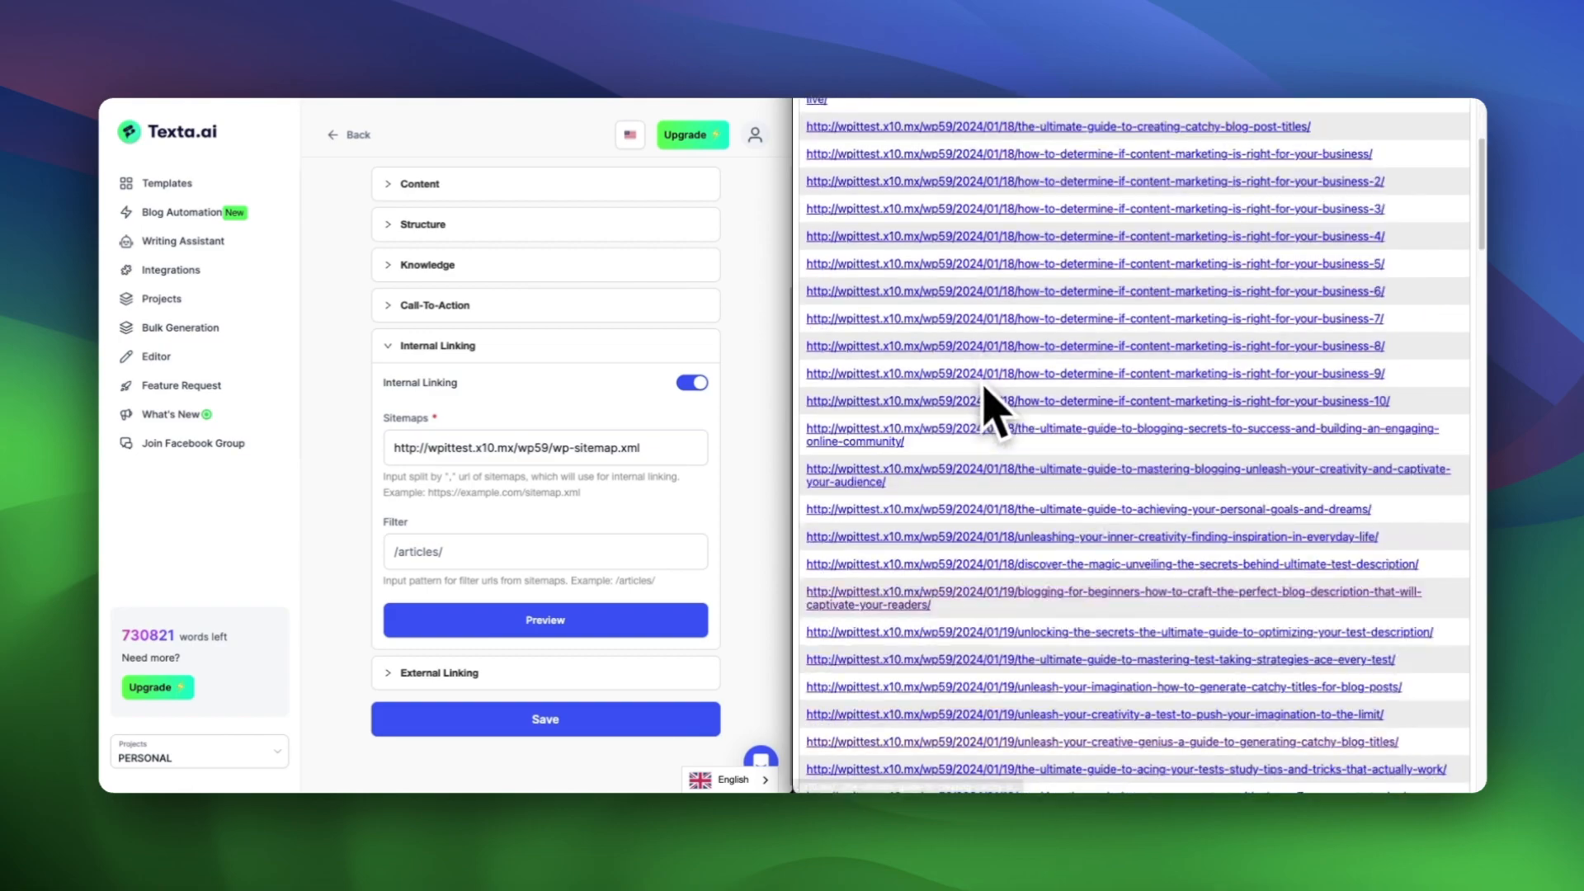
pyautogui.scroll(-20, 986, 392)
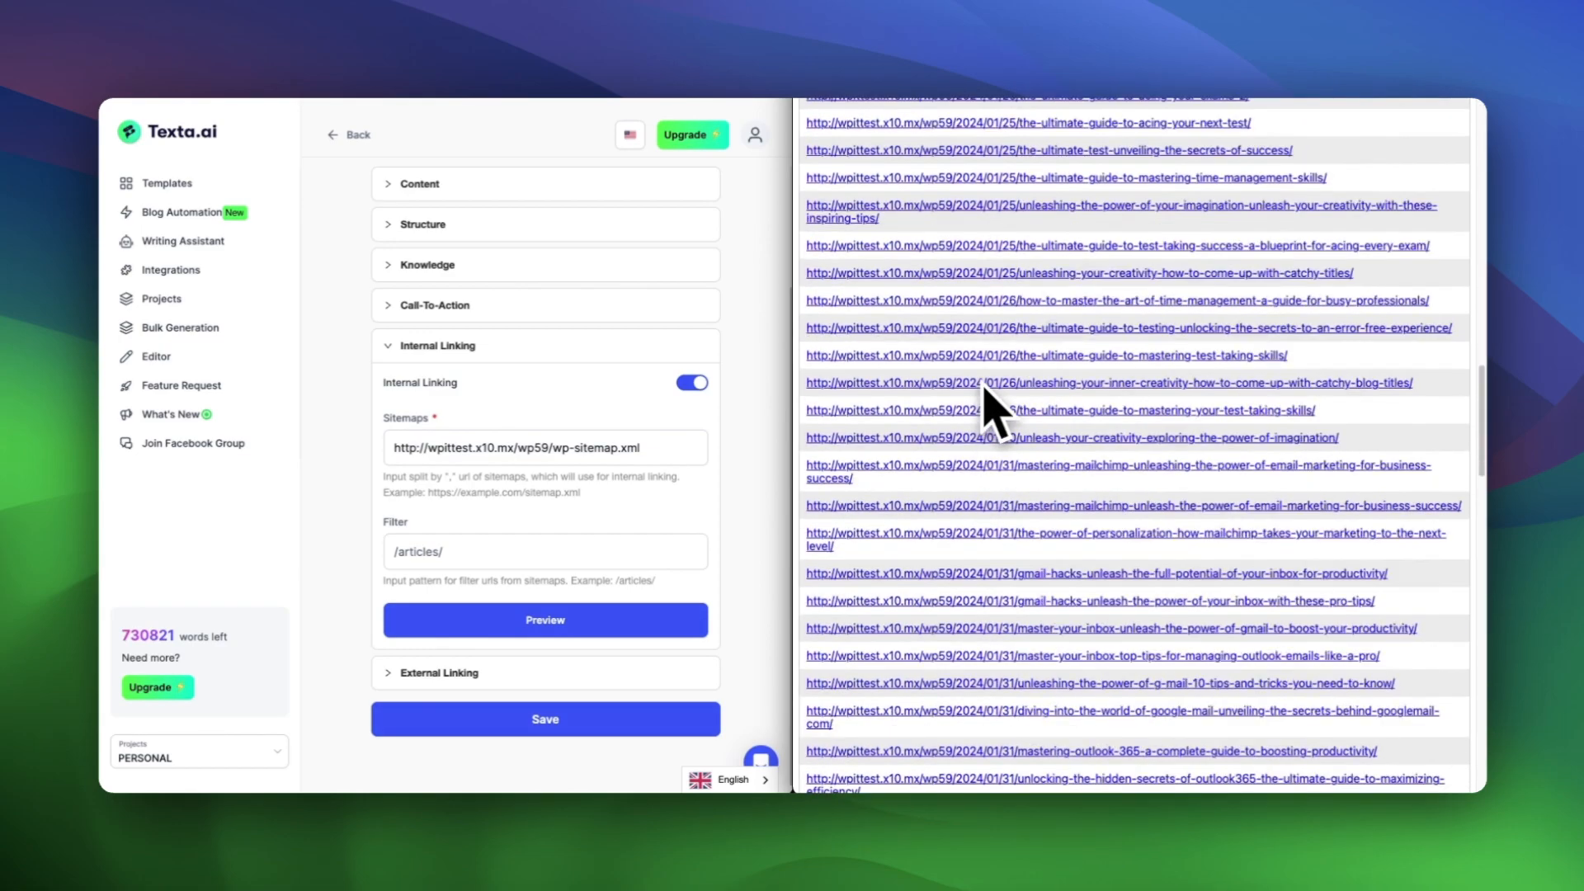
pyautogui.scroll(-4, 988, 400)
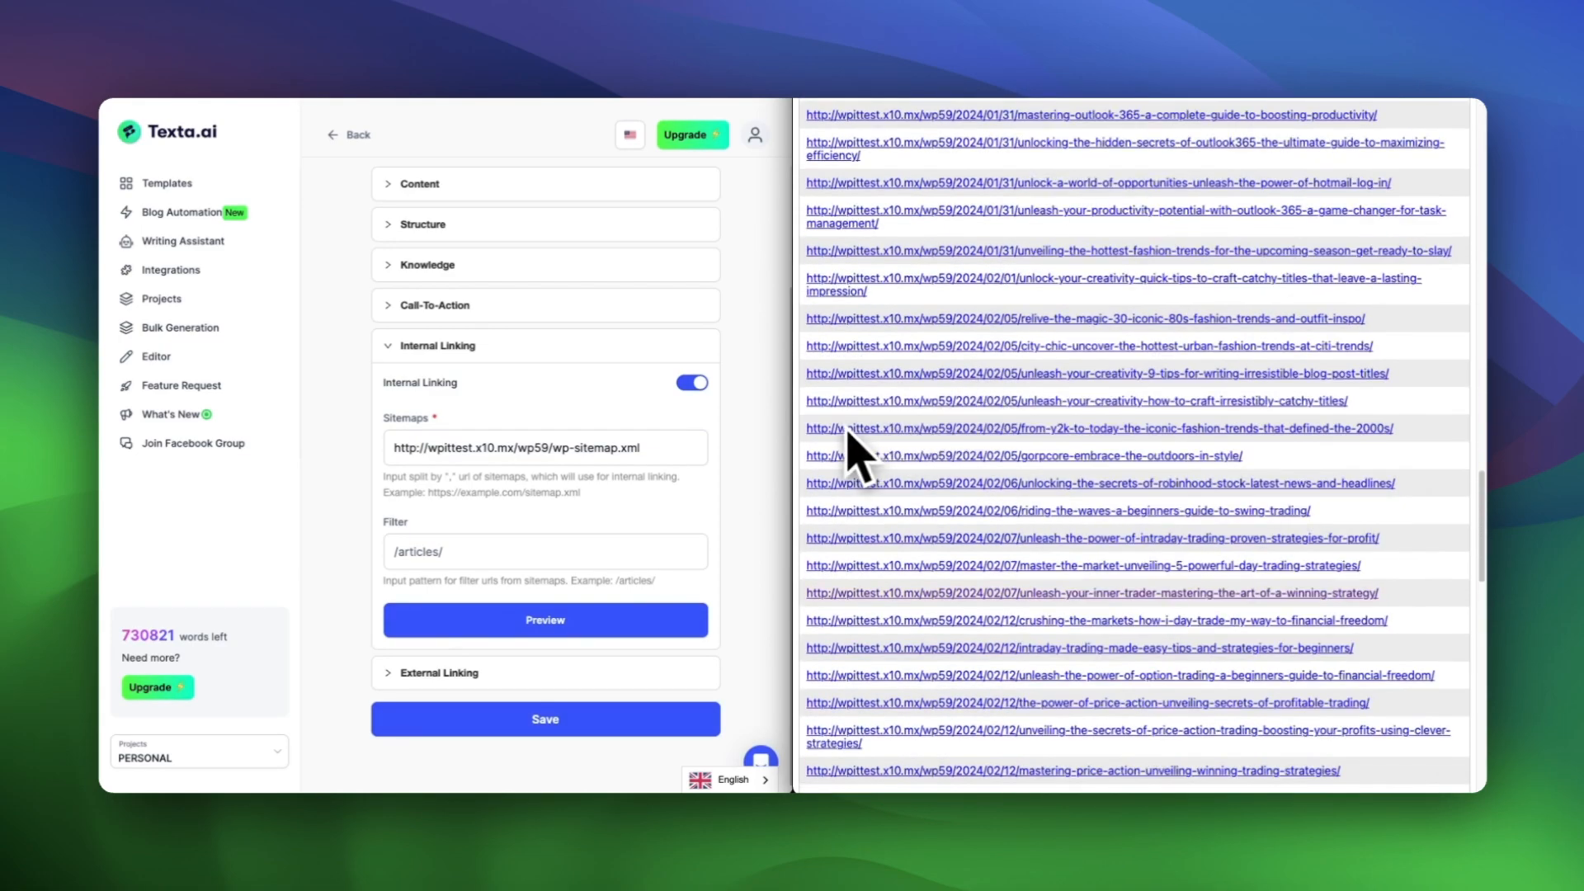
# Step: Return to the sitemap index and set the internal linking filter to "/first-time-buyers/"
pyautogui.click(633, 694)
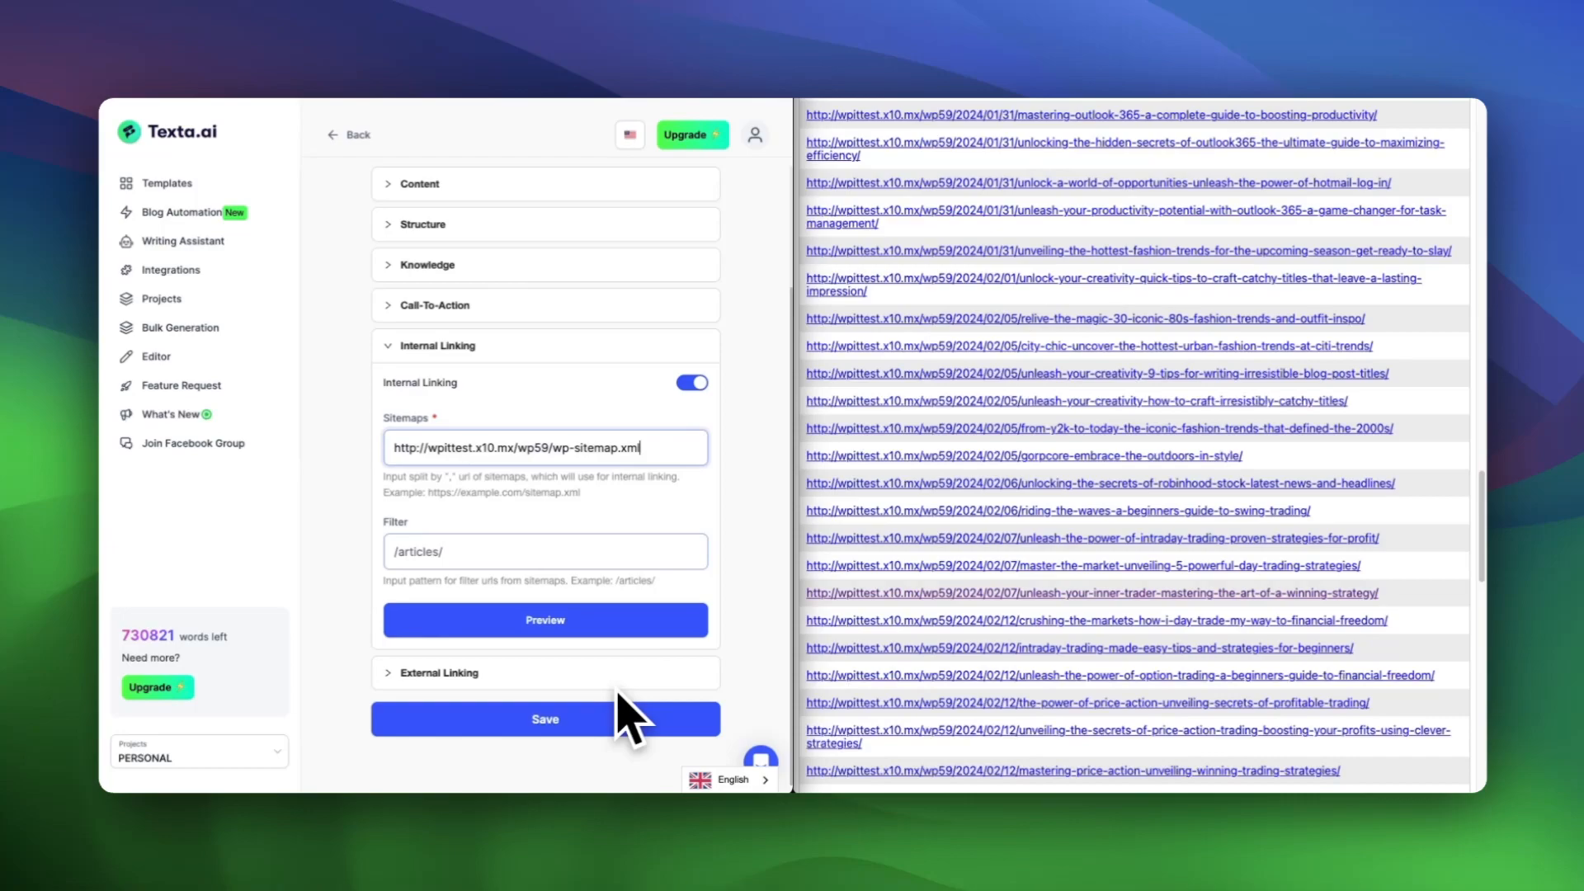
pyautogui.press('Tab')
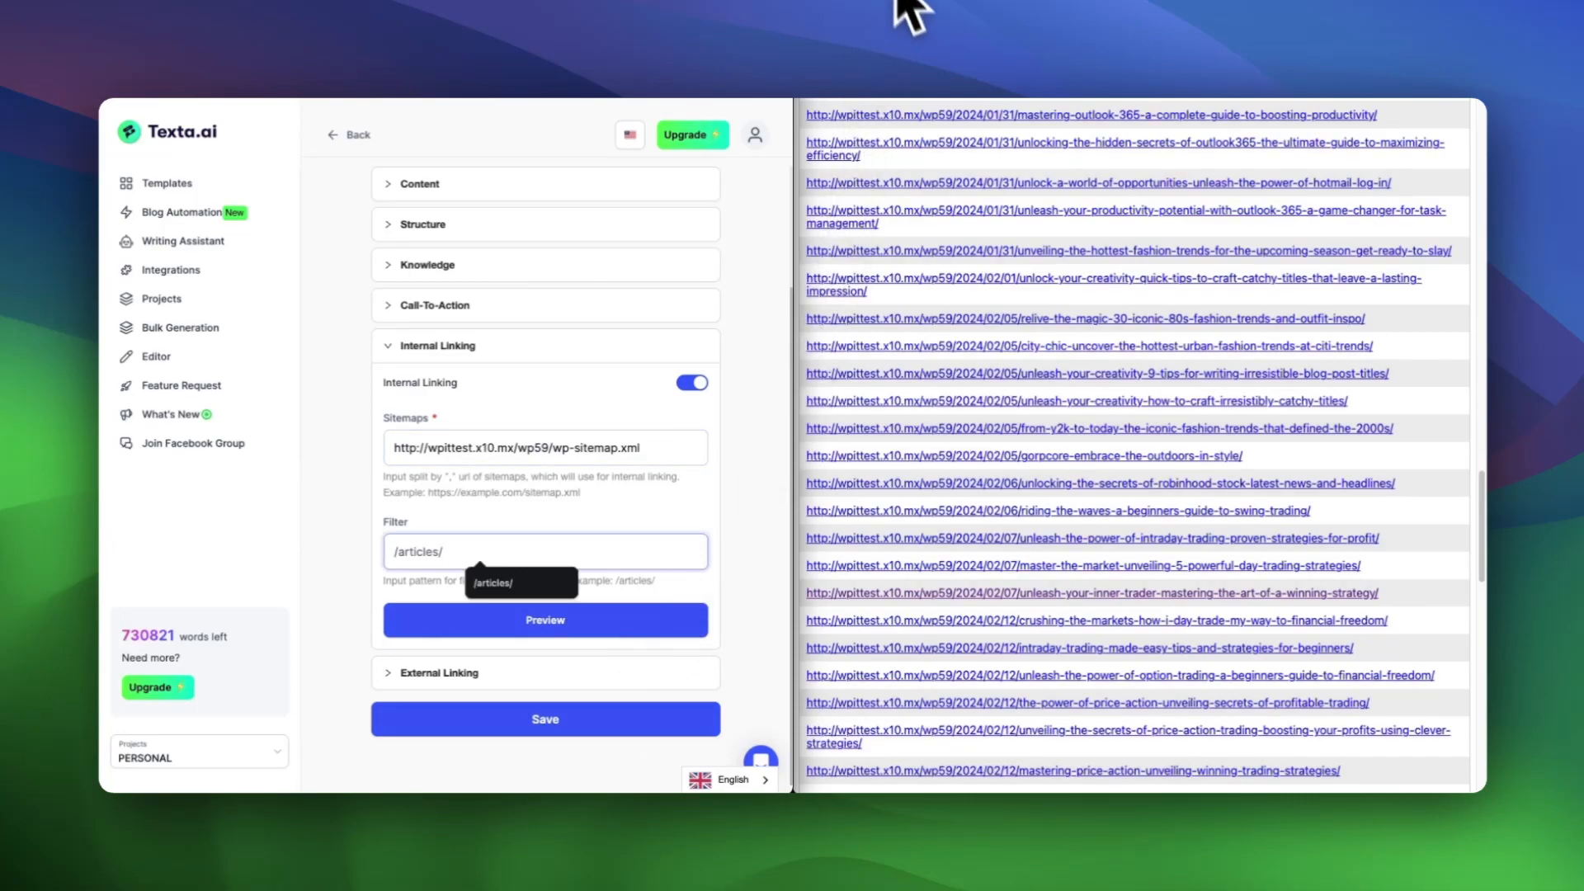
pyautogui.click(919, 39)
pyautogui.click(922, 46)
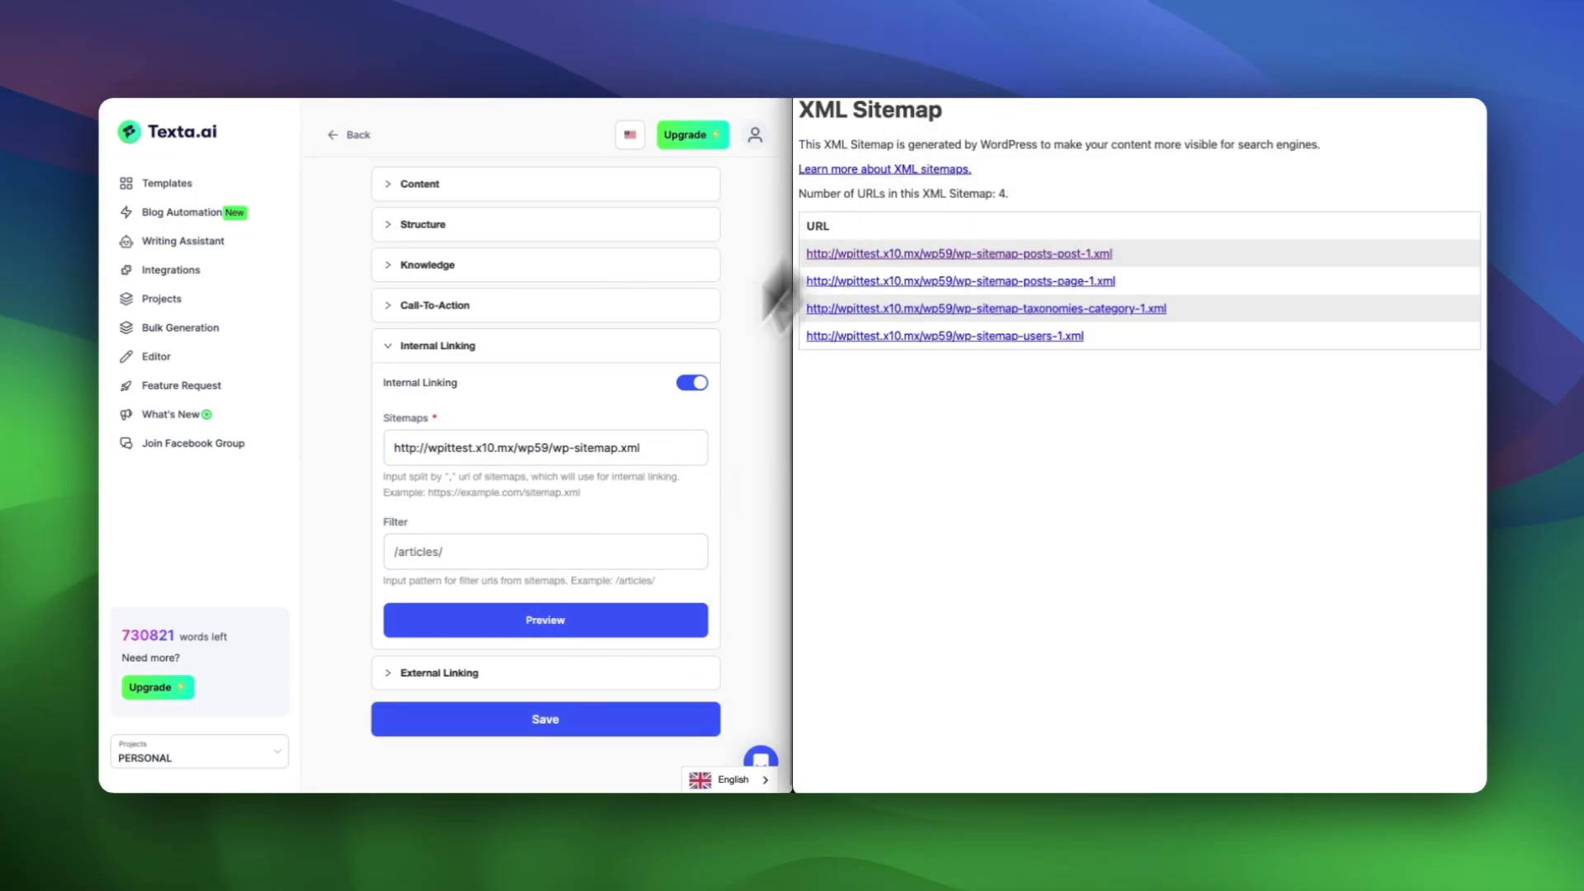
pyautogui.click(550, 685)
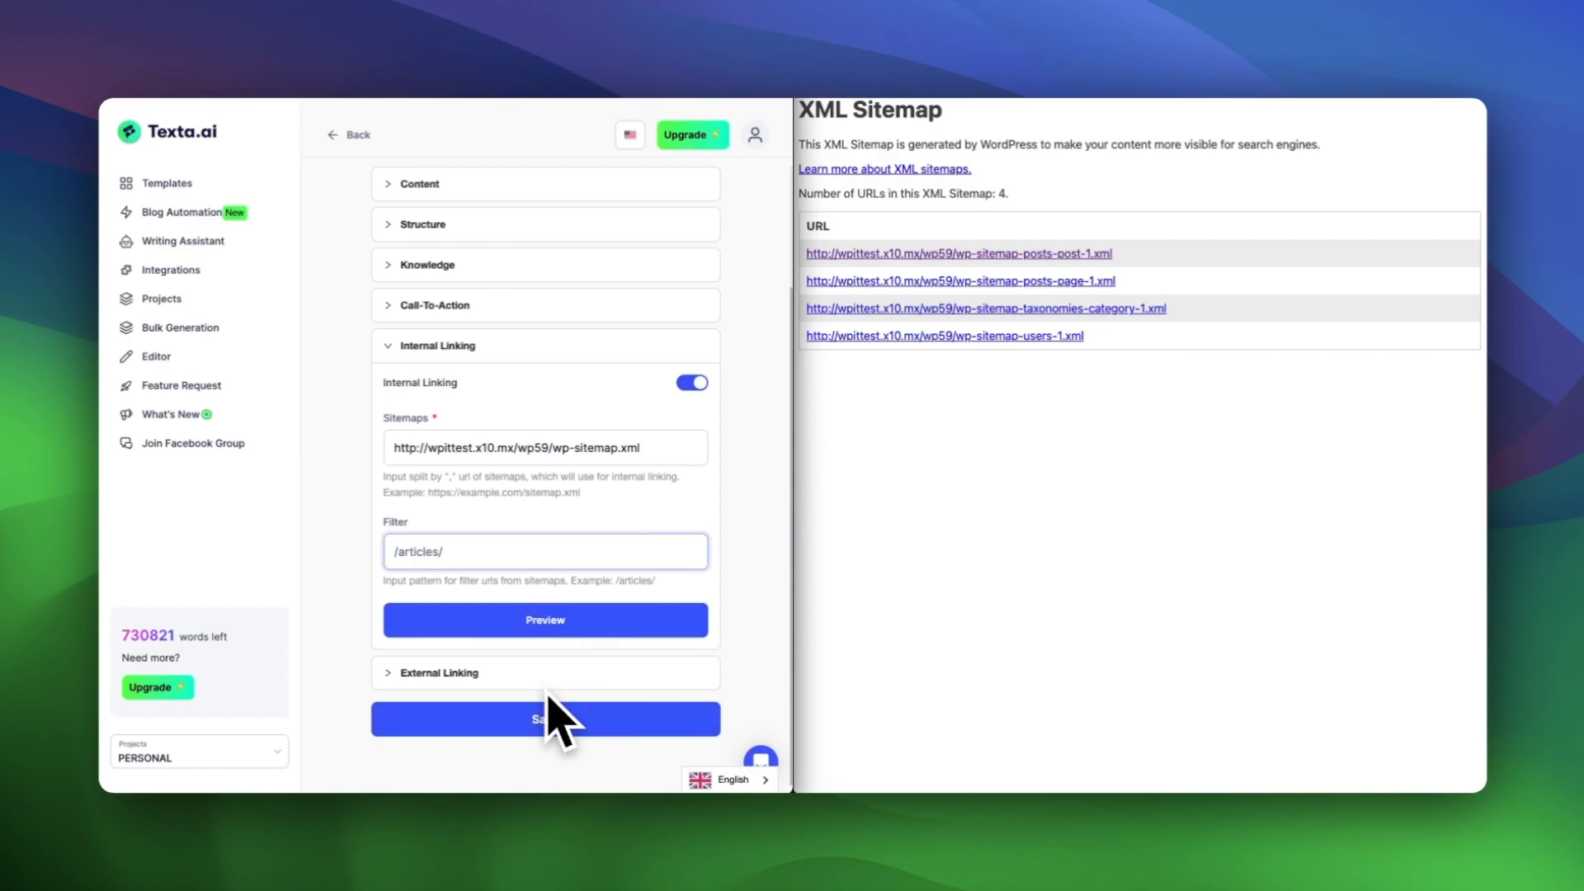
pyautogui.write('/')
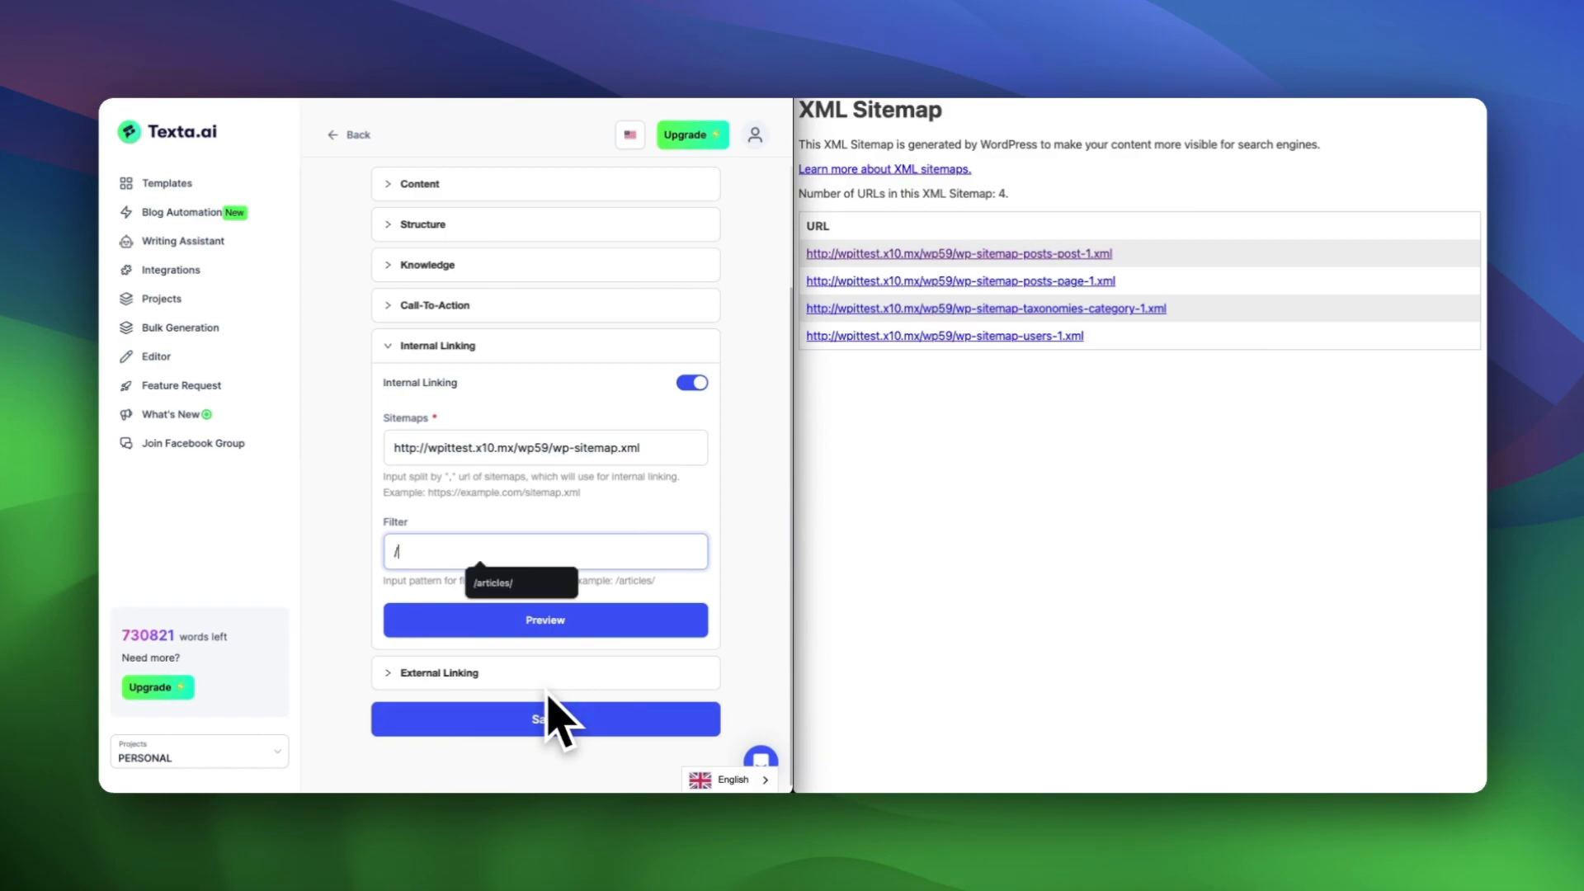
pyautogui.write('first-time-buyers/')
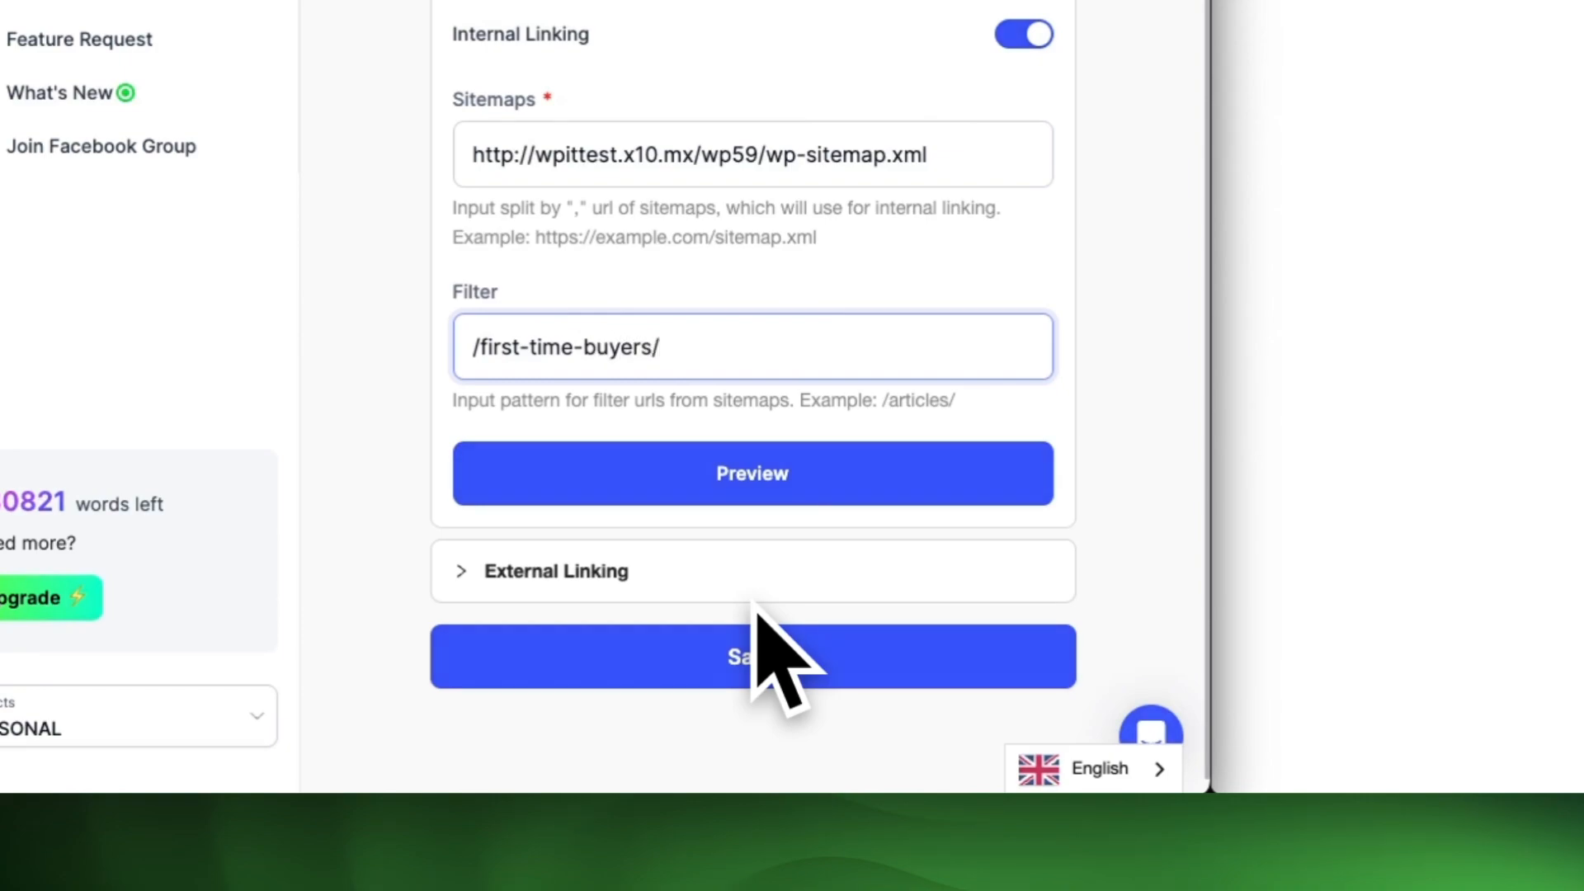
pyautogui.press('super+a')
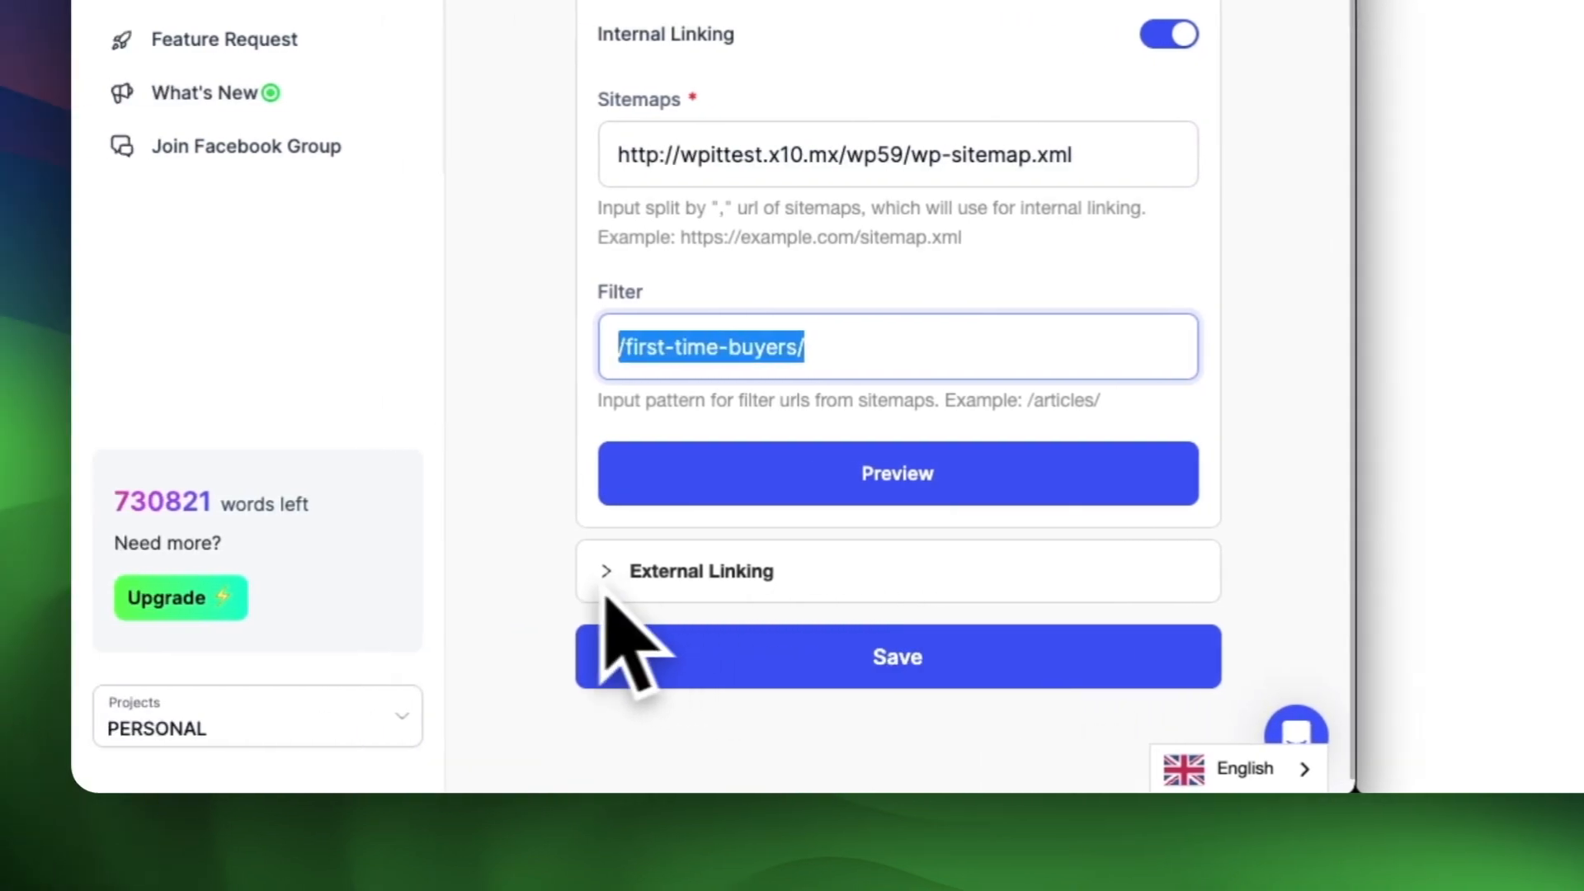
pyautogui.press('Right')
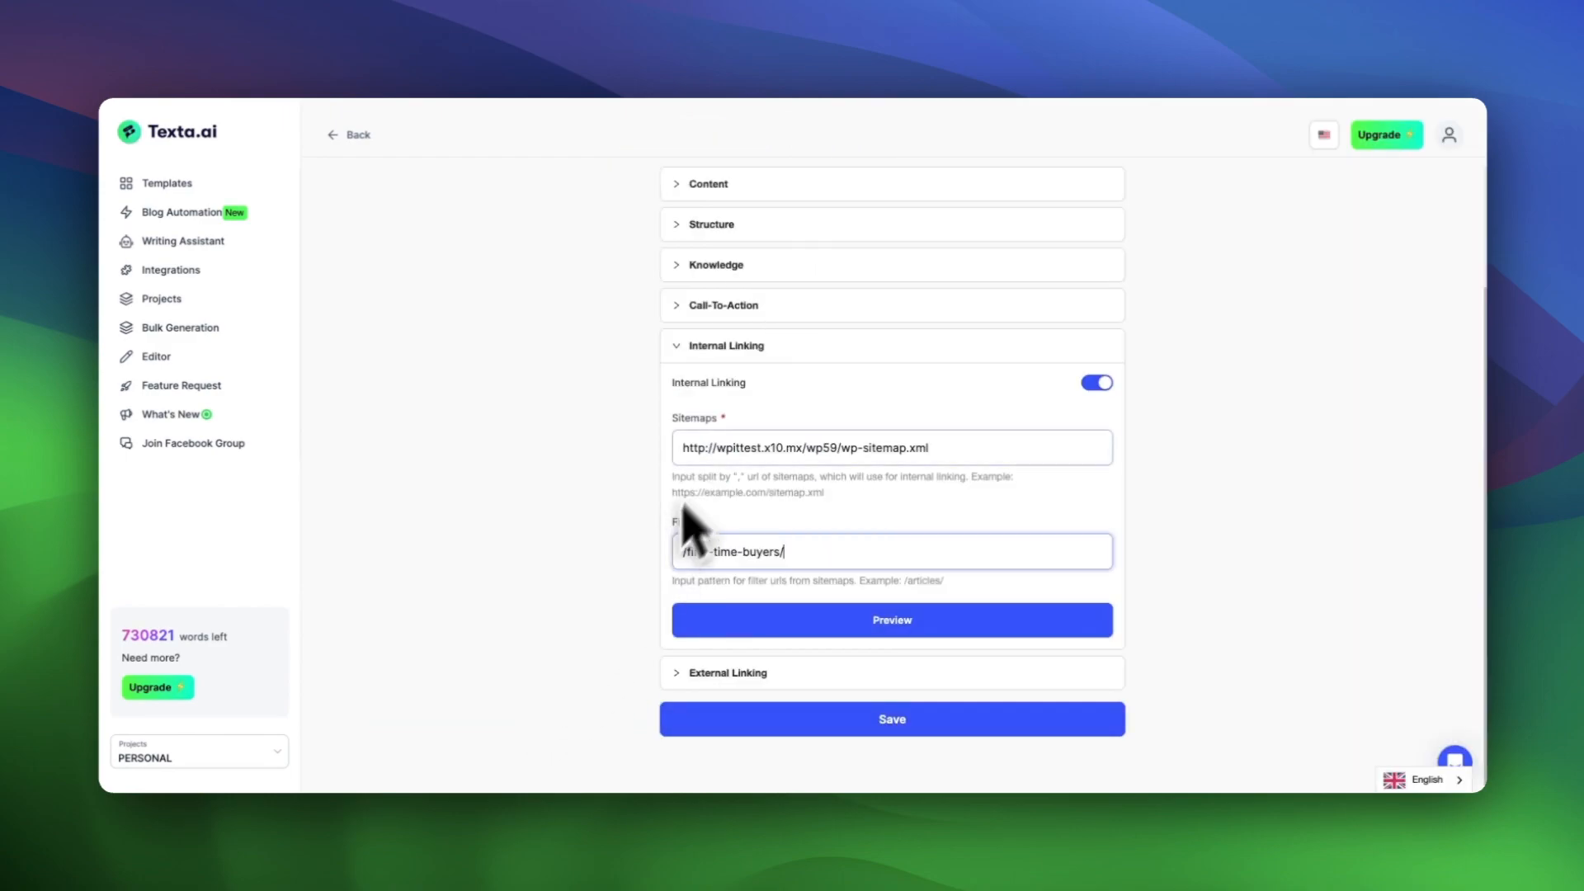
# Step: Highlight the Sitemaps label and the sitemap URL, and return to the Filter field
pyautogui.moveTo(671, 424); pyautogui.dragTo(747, 450)
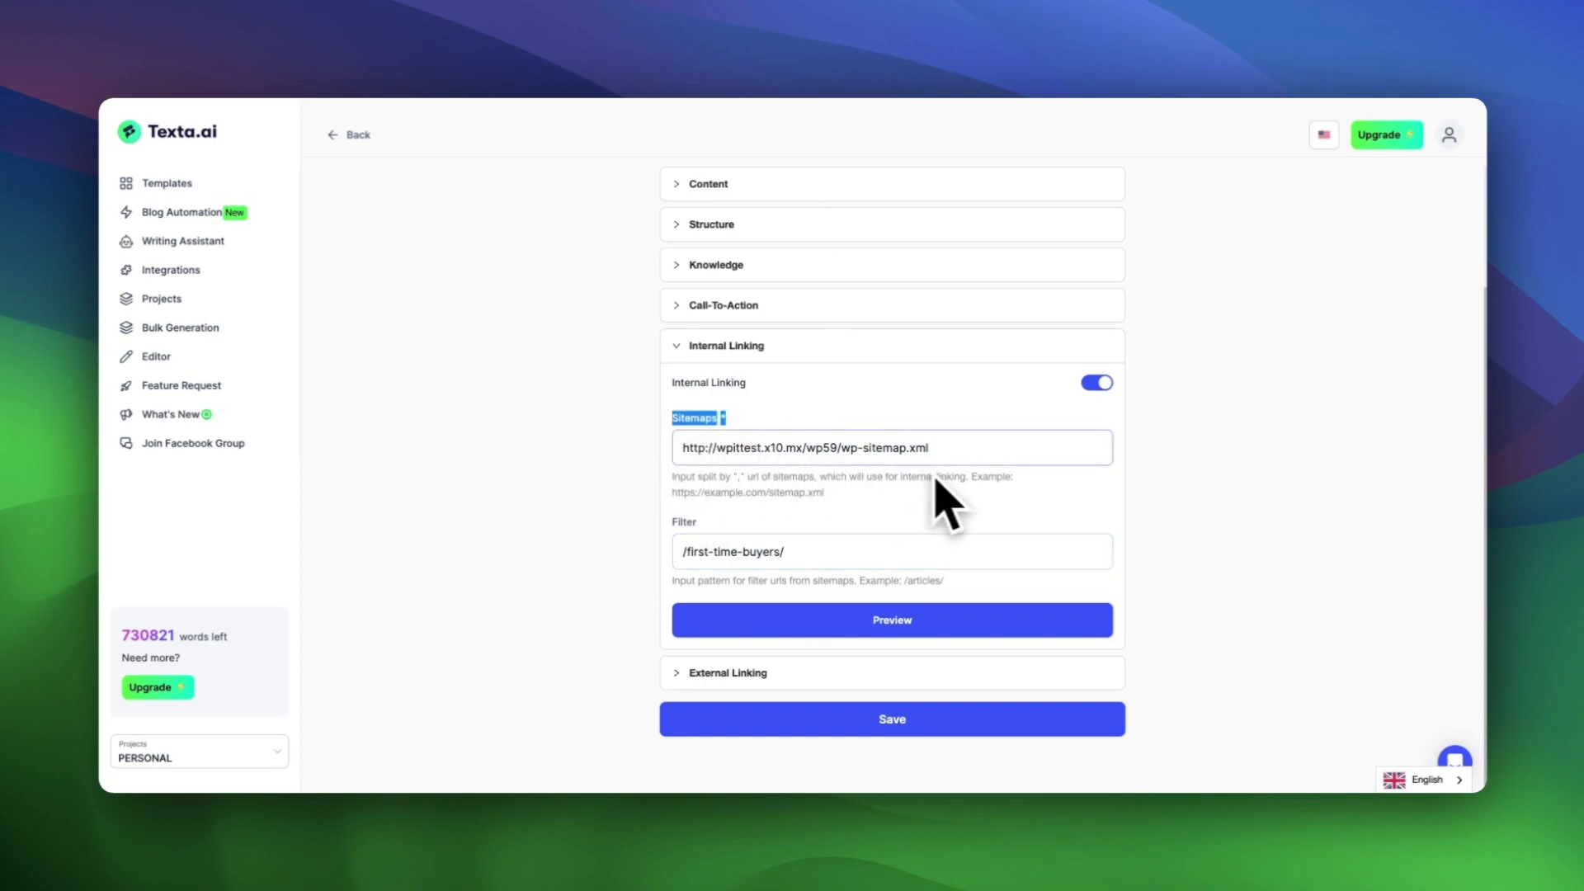
pyautogui.click(954, 550)
pyautogui.click(684, 450)
pyautogui.press('super+a')
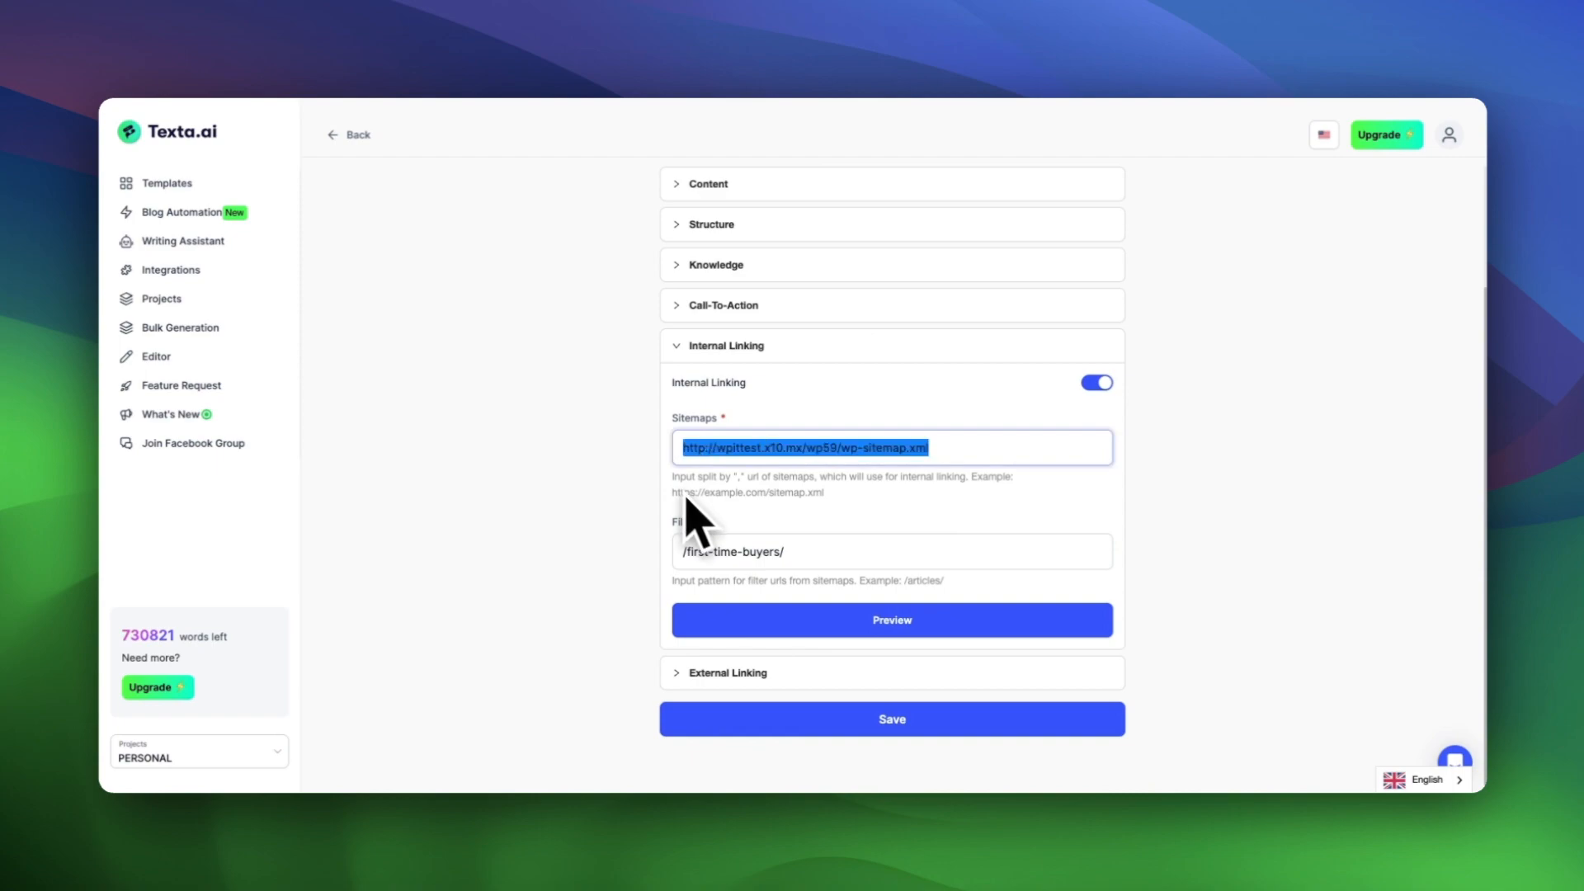
pyautogui.click(854, 571)
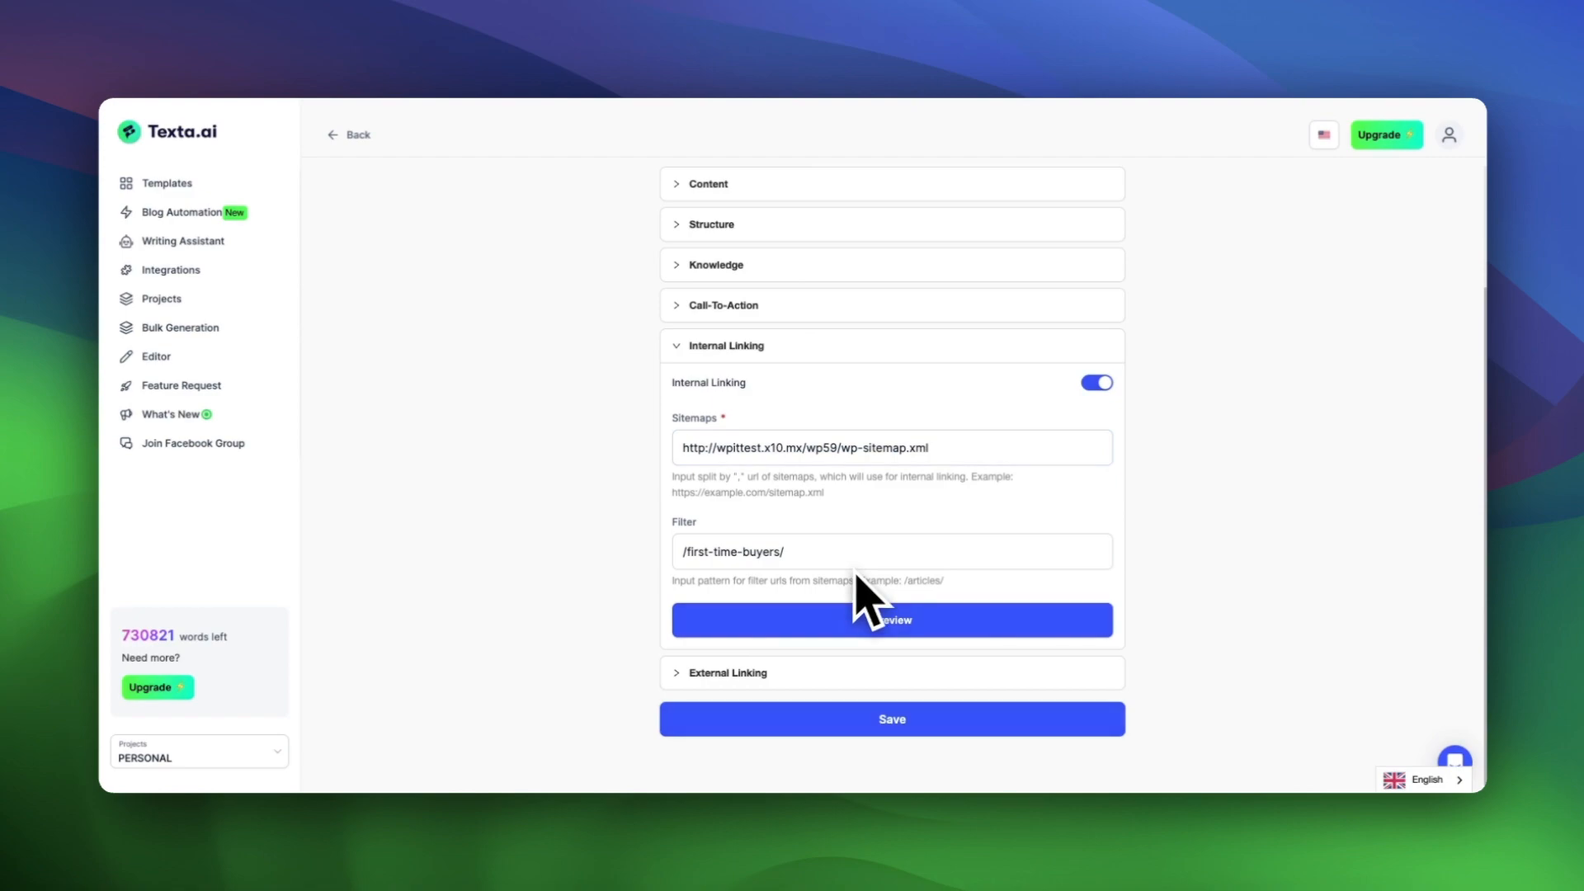
pyautogui.click(853, 565)
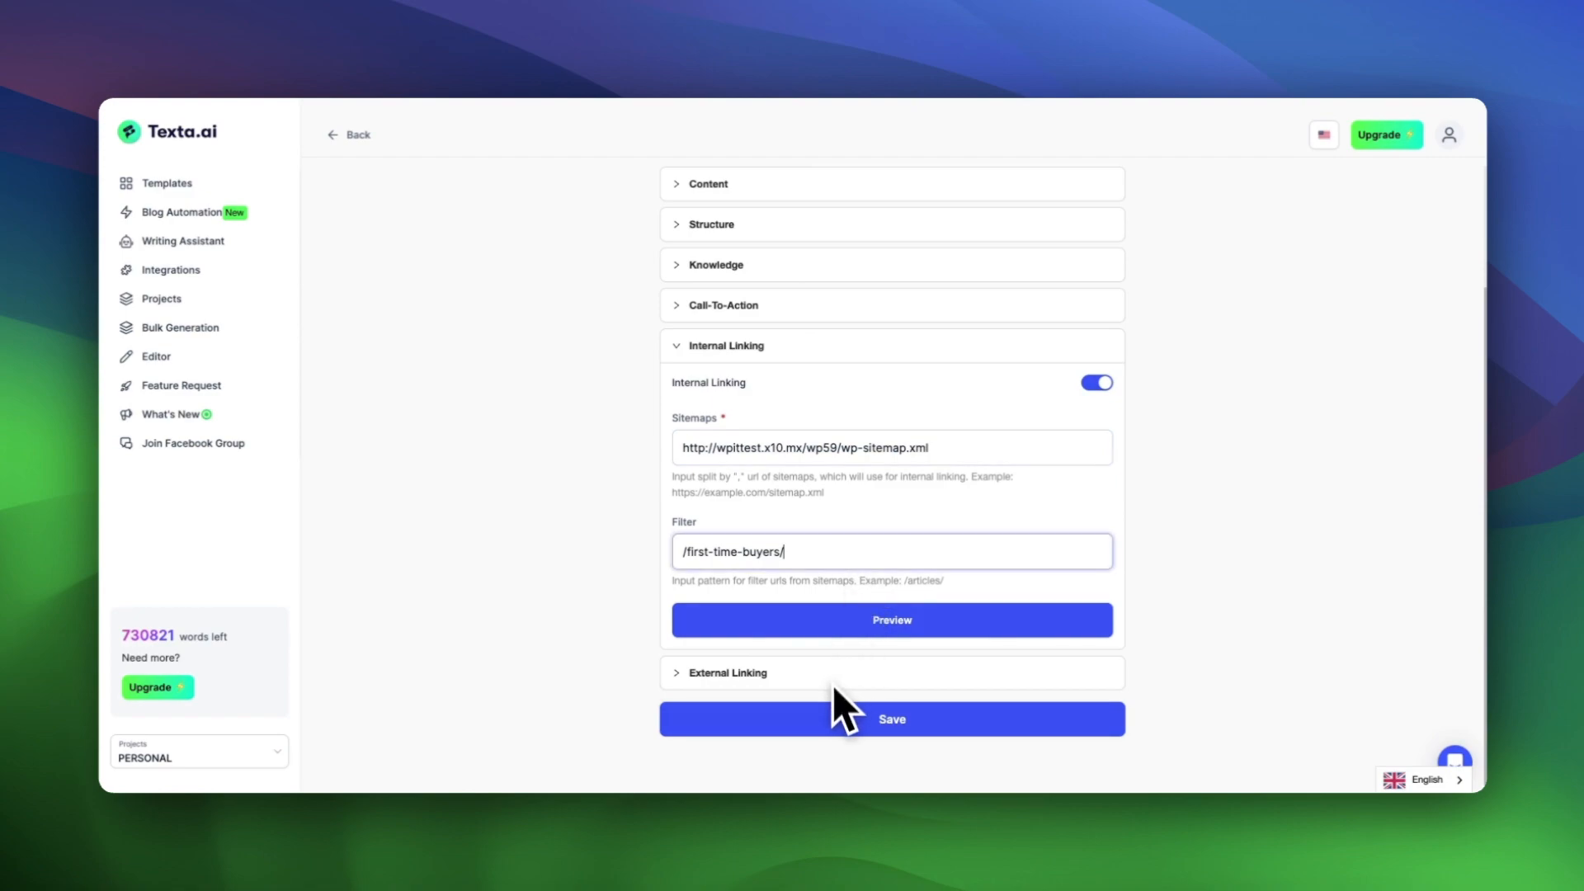
pyautogui.press('super+a')
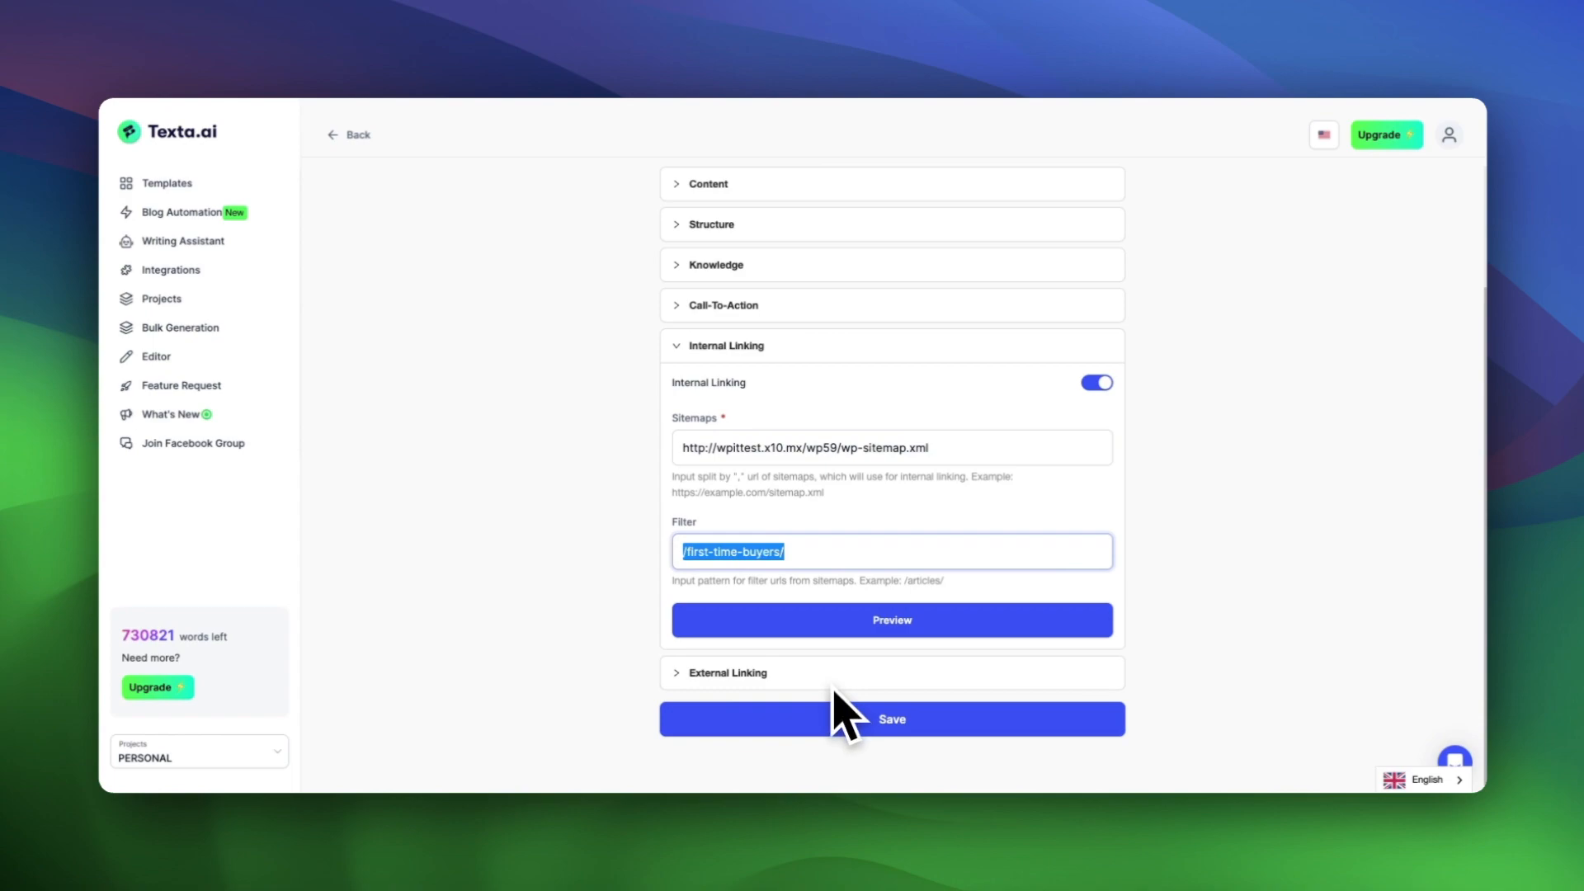
pyautogui.press('Right')
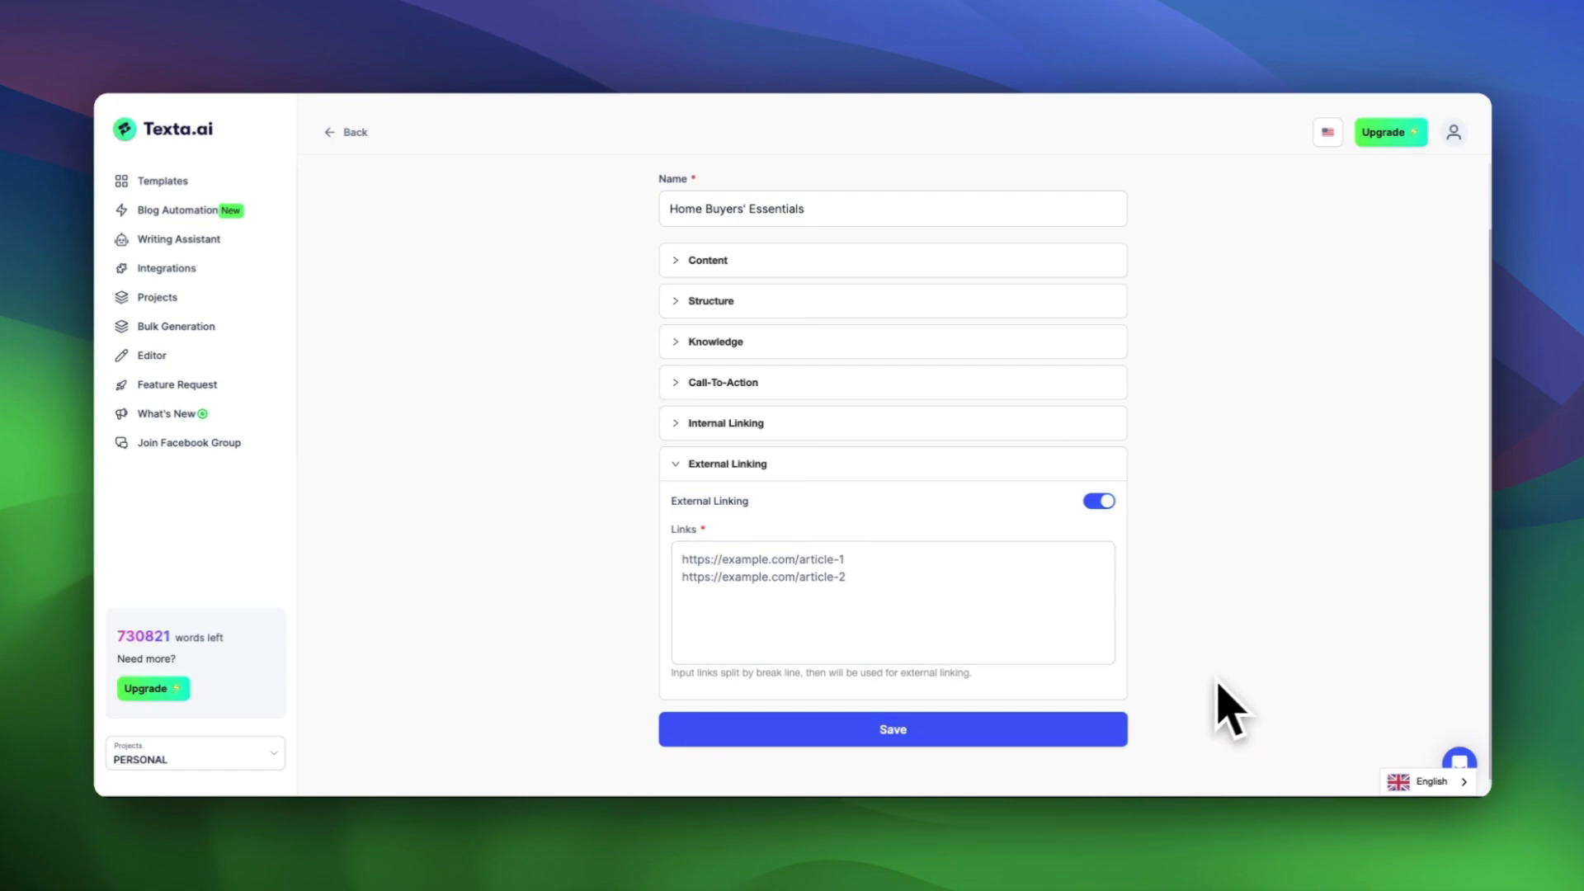
pyautogui.click(921, 741)
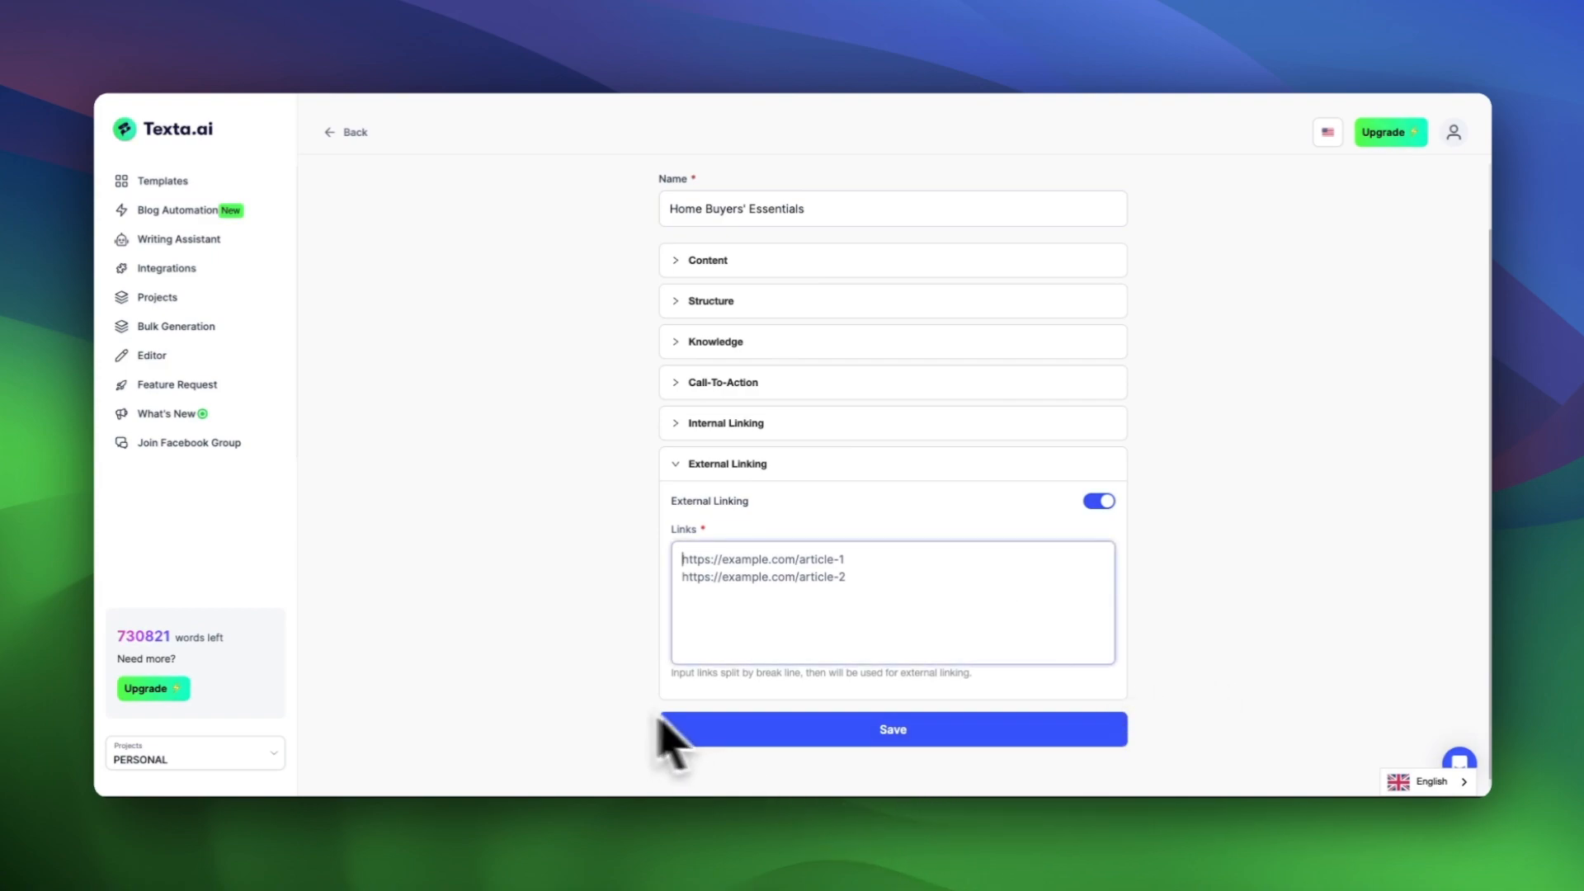
pyautogui.click(711, 703)
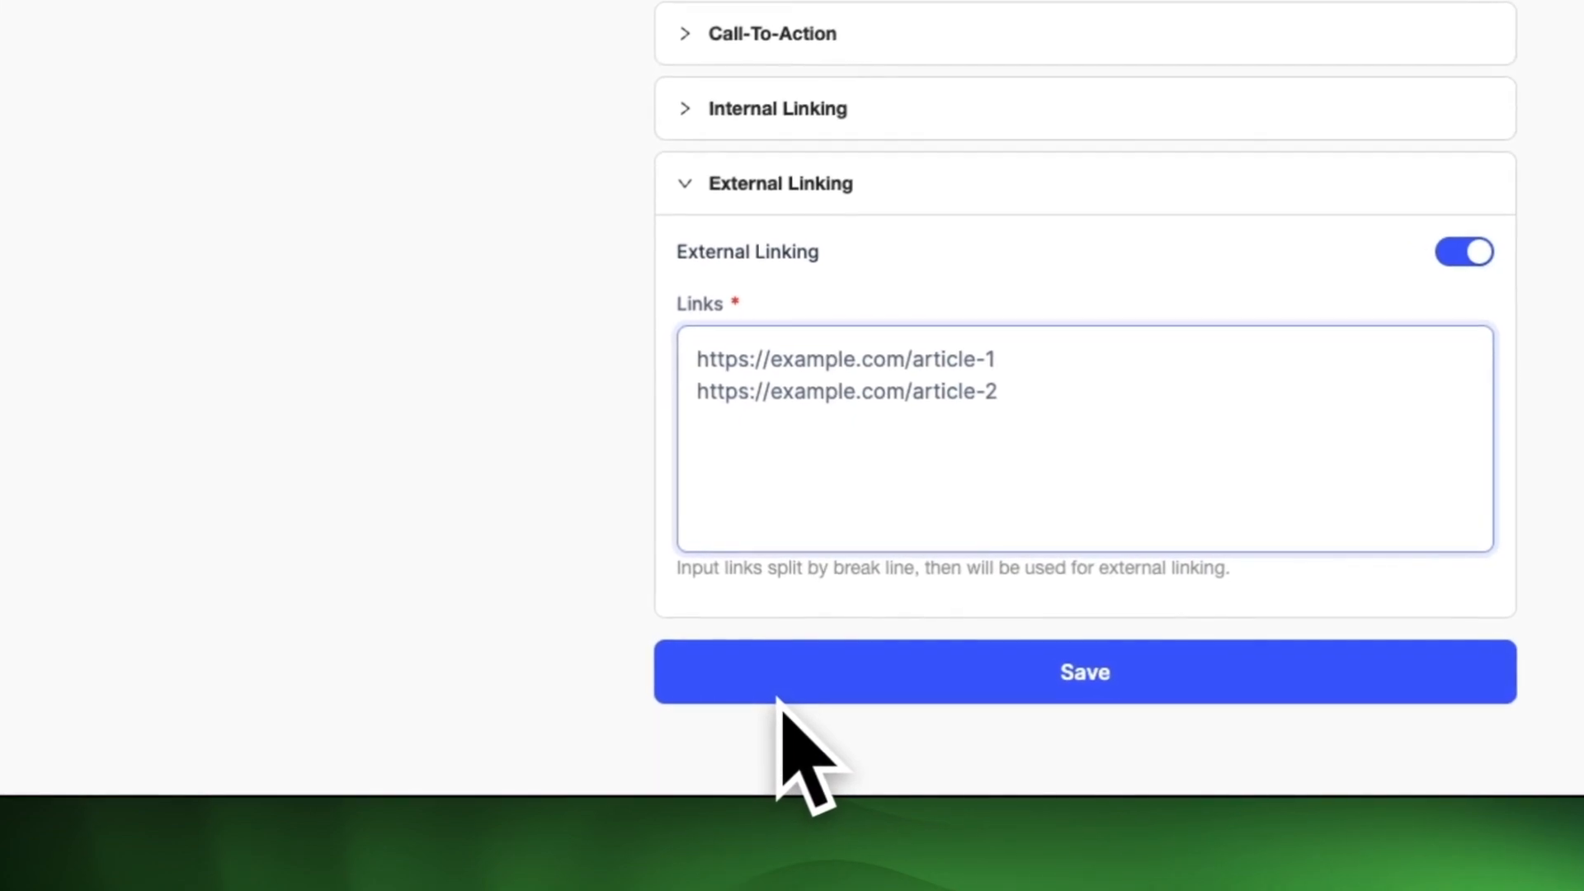
pyautogui.write('https://www.rockethomes.com/real-estate-trends/ny/new-york realtor.com investopedia.com')
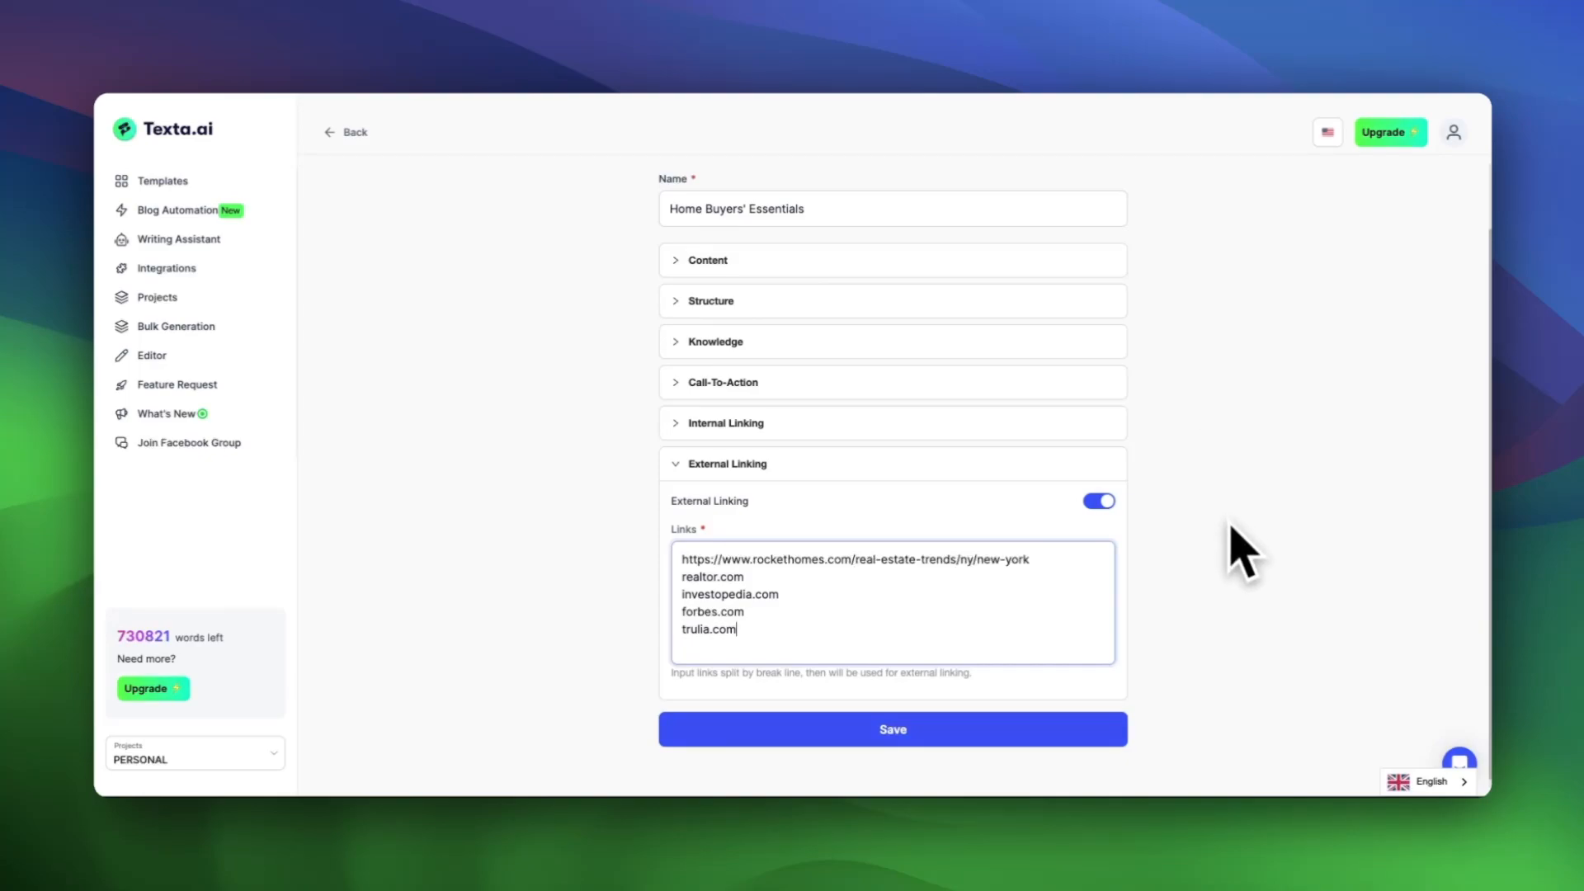
pyautogui.click(1191, 665)
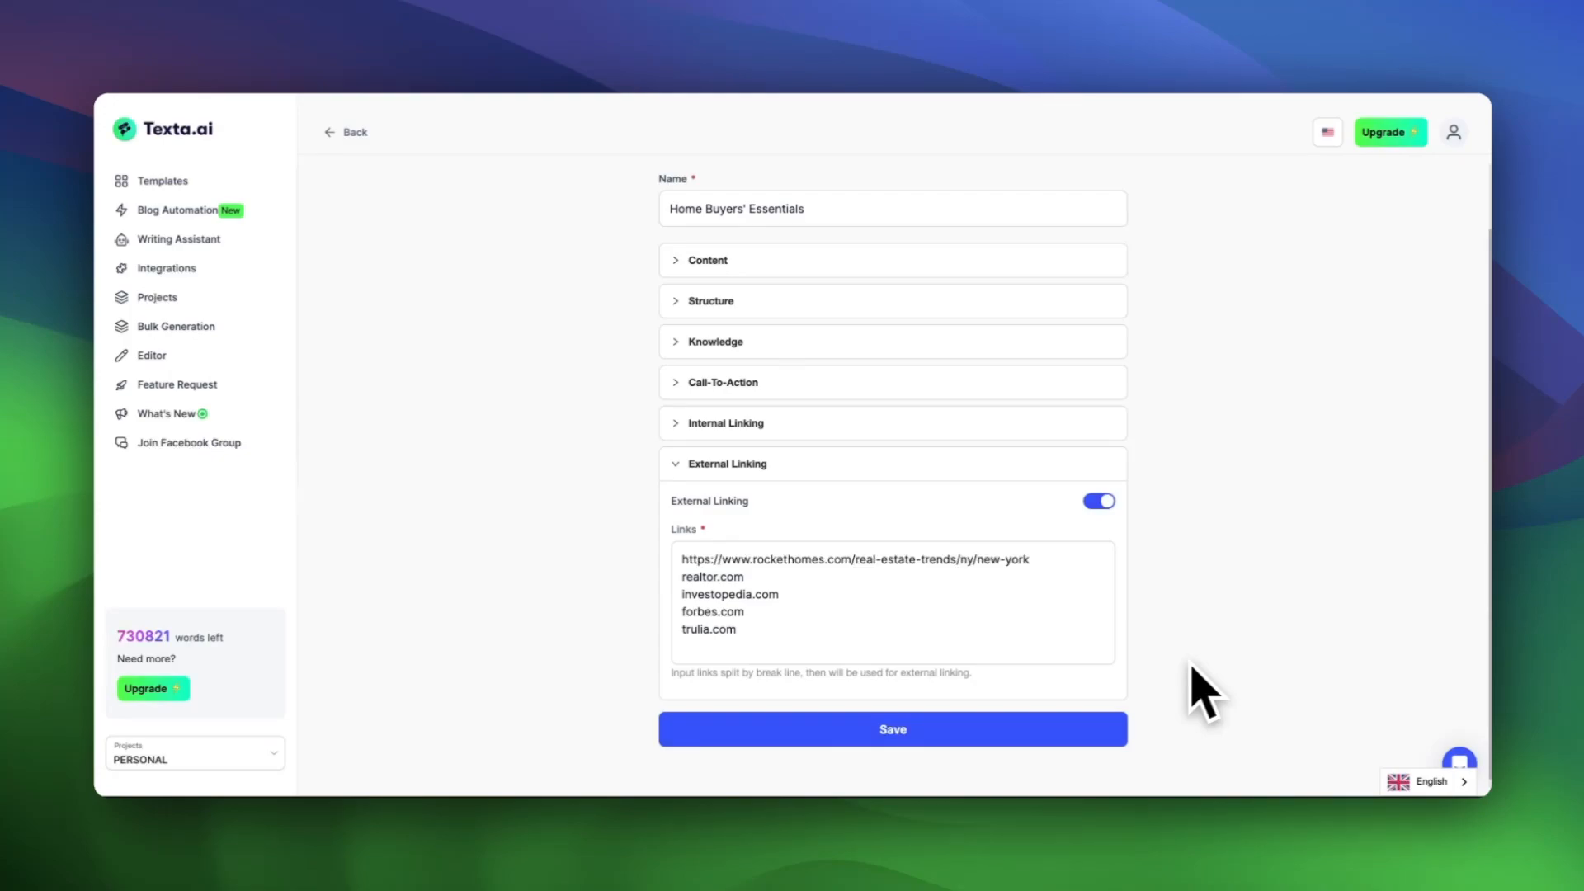
# Step: Place the published blog post beside the template and examine the Rocket Homes New York Housing Market Report used as an external link
pyautogui.hotkey('ctrl', 'alt', 'Left')
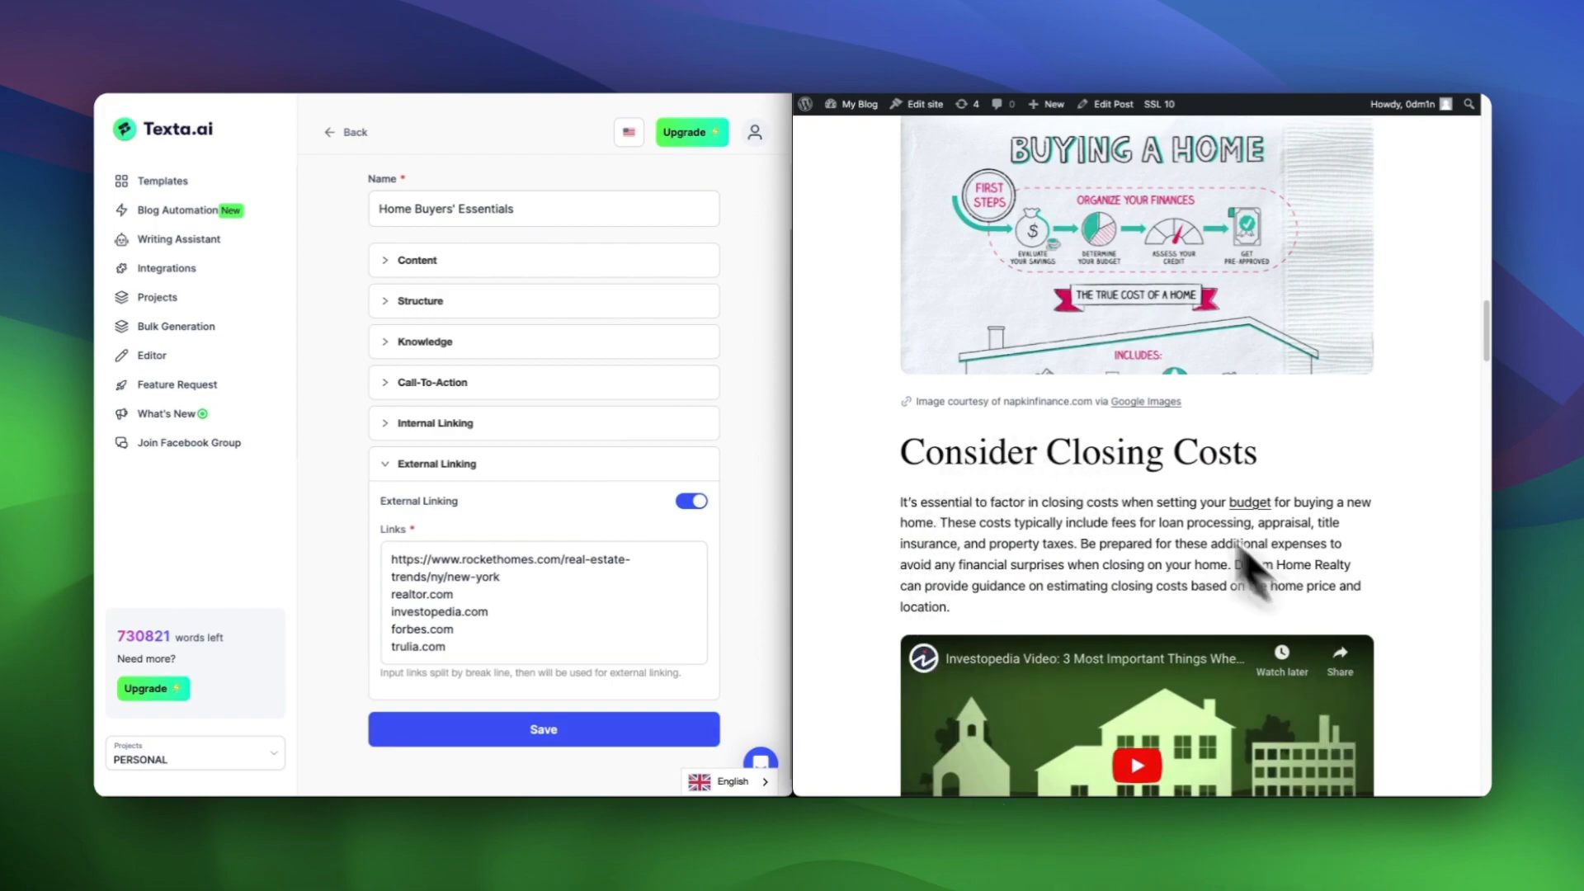
pyautogui.click(1250, 611)
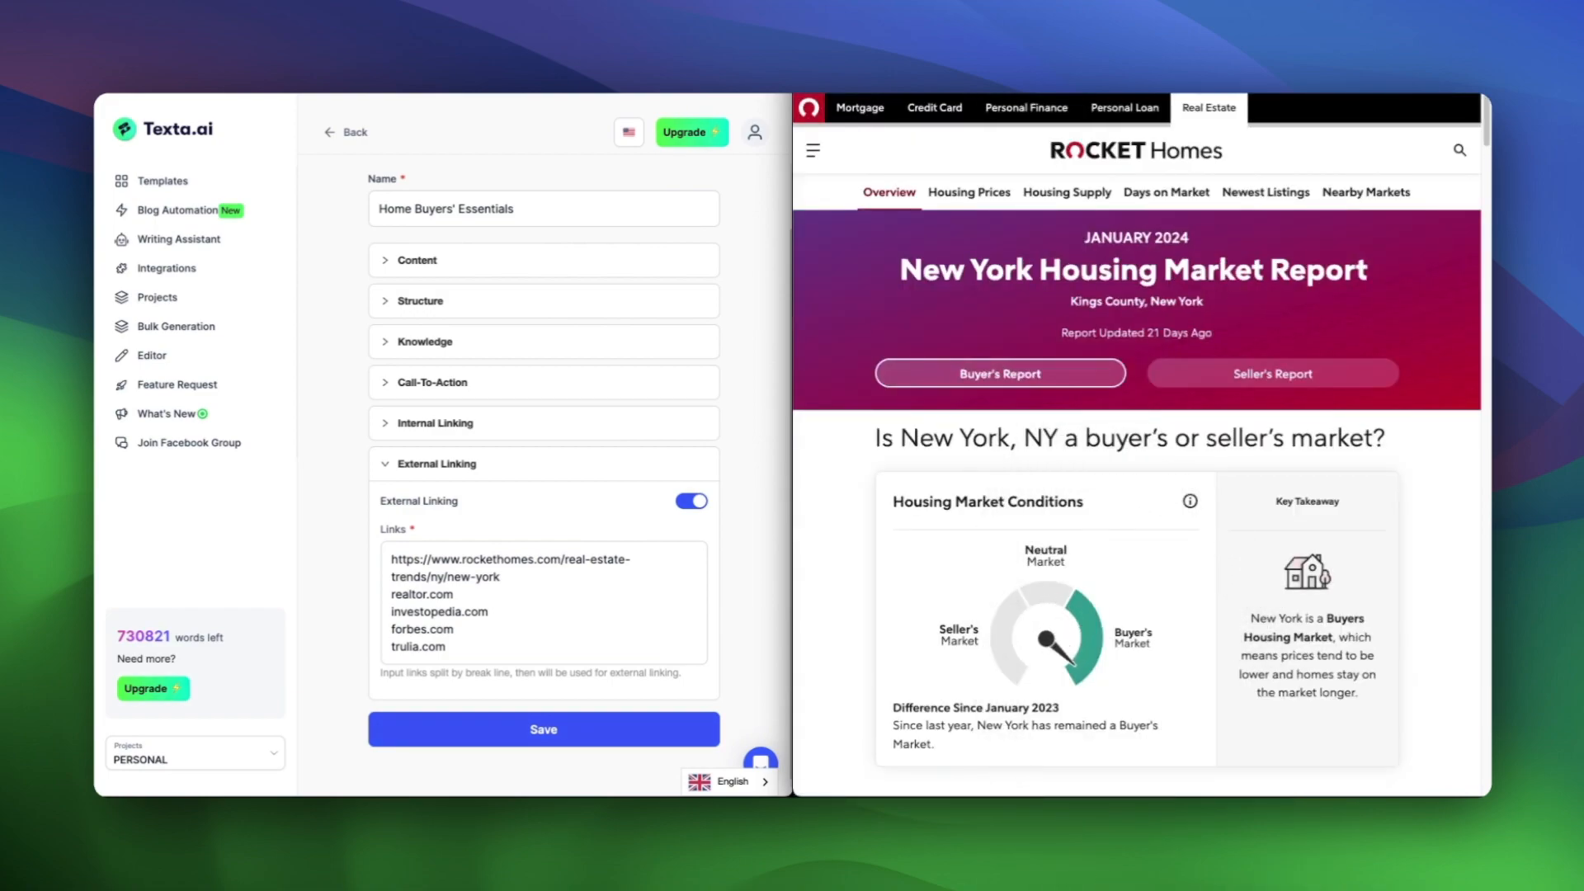
pyautogui.scroll(-5, 1261, 841)
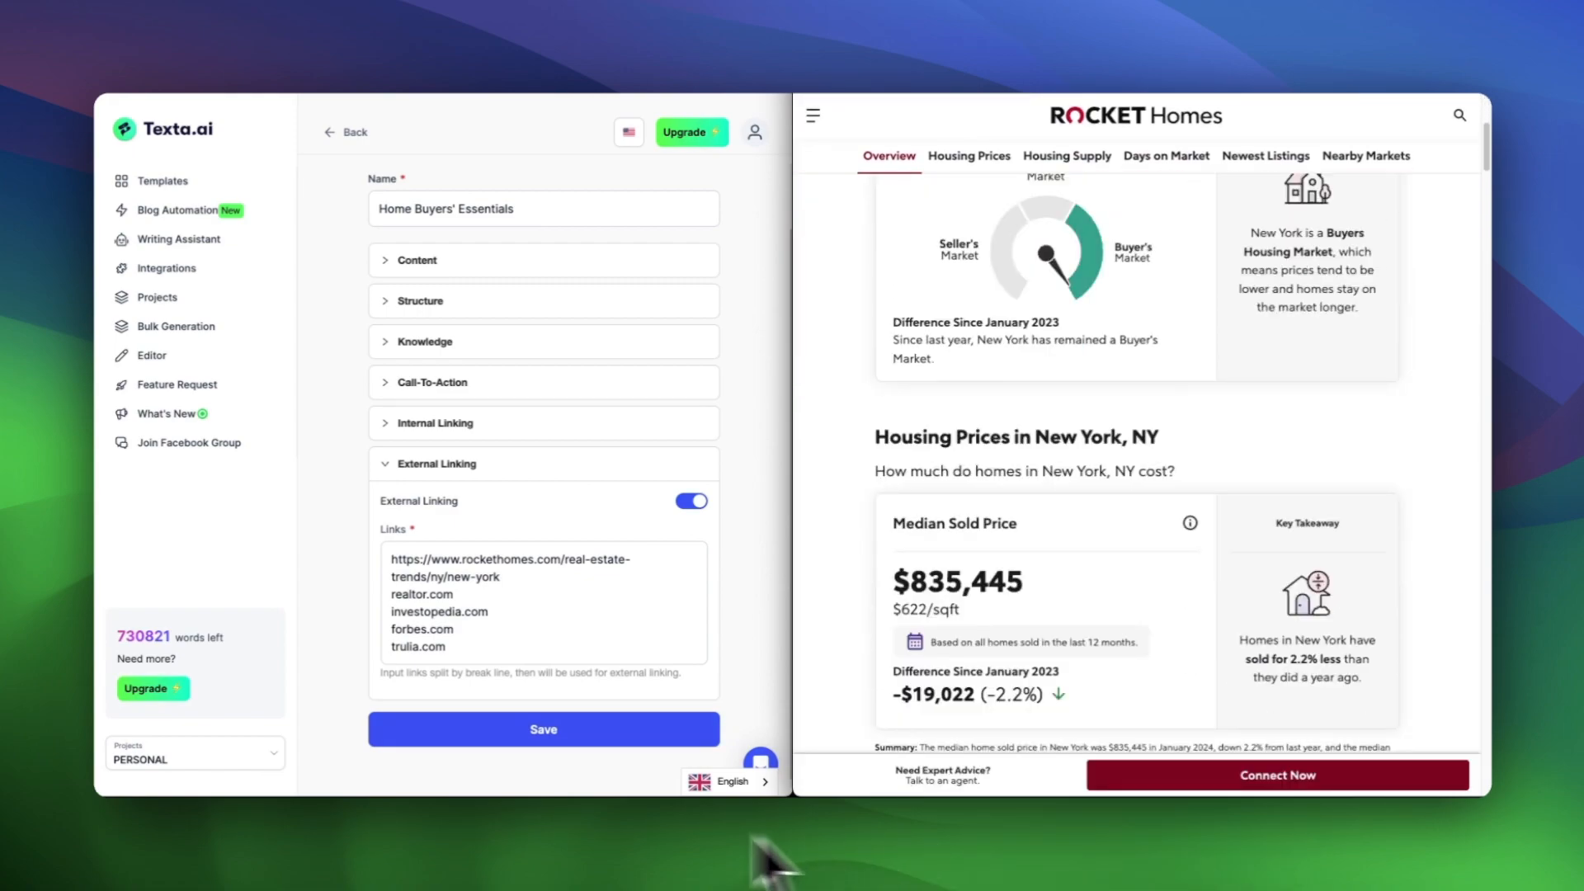
pyautogui.tripleClick(575, 560)
pyautogui.click(576, 707)
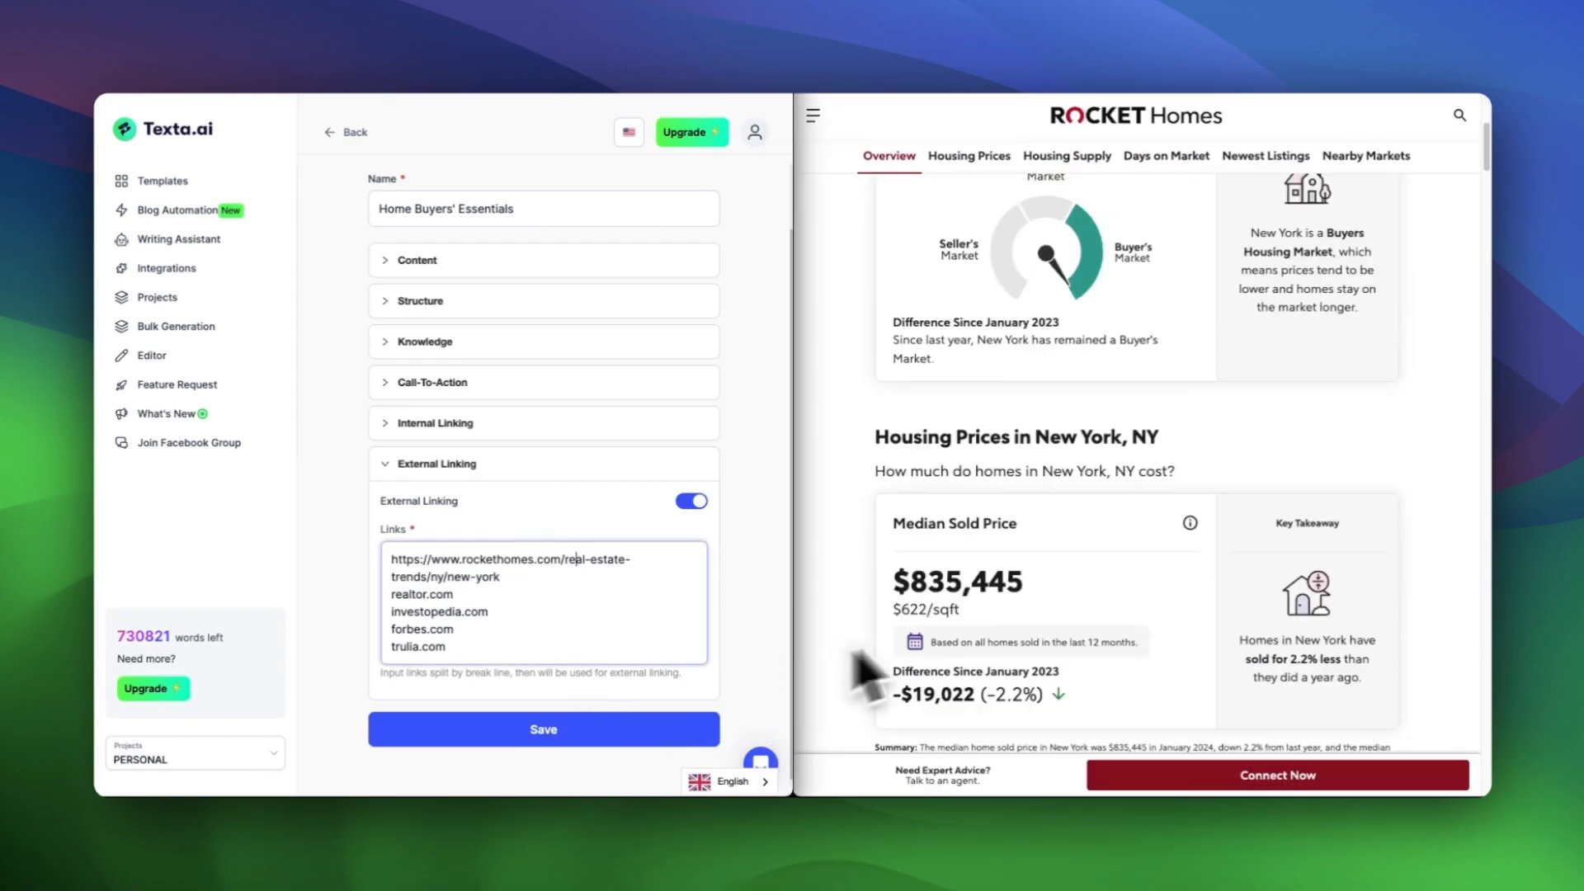
pyautogui.scroll(-6, 928, 618)
pyautogui.scroll(-4, 932, 652)
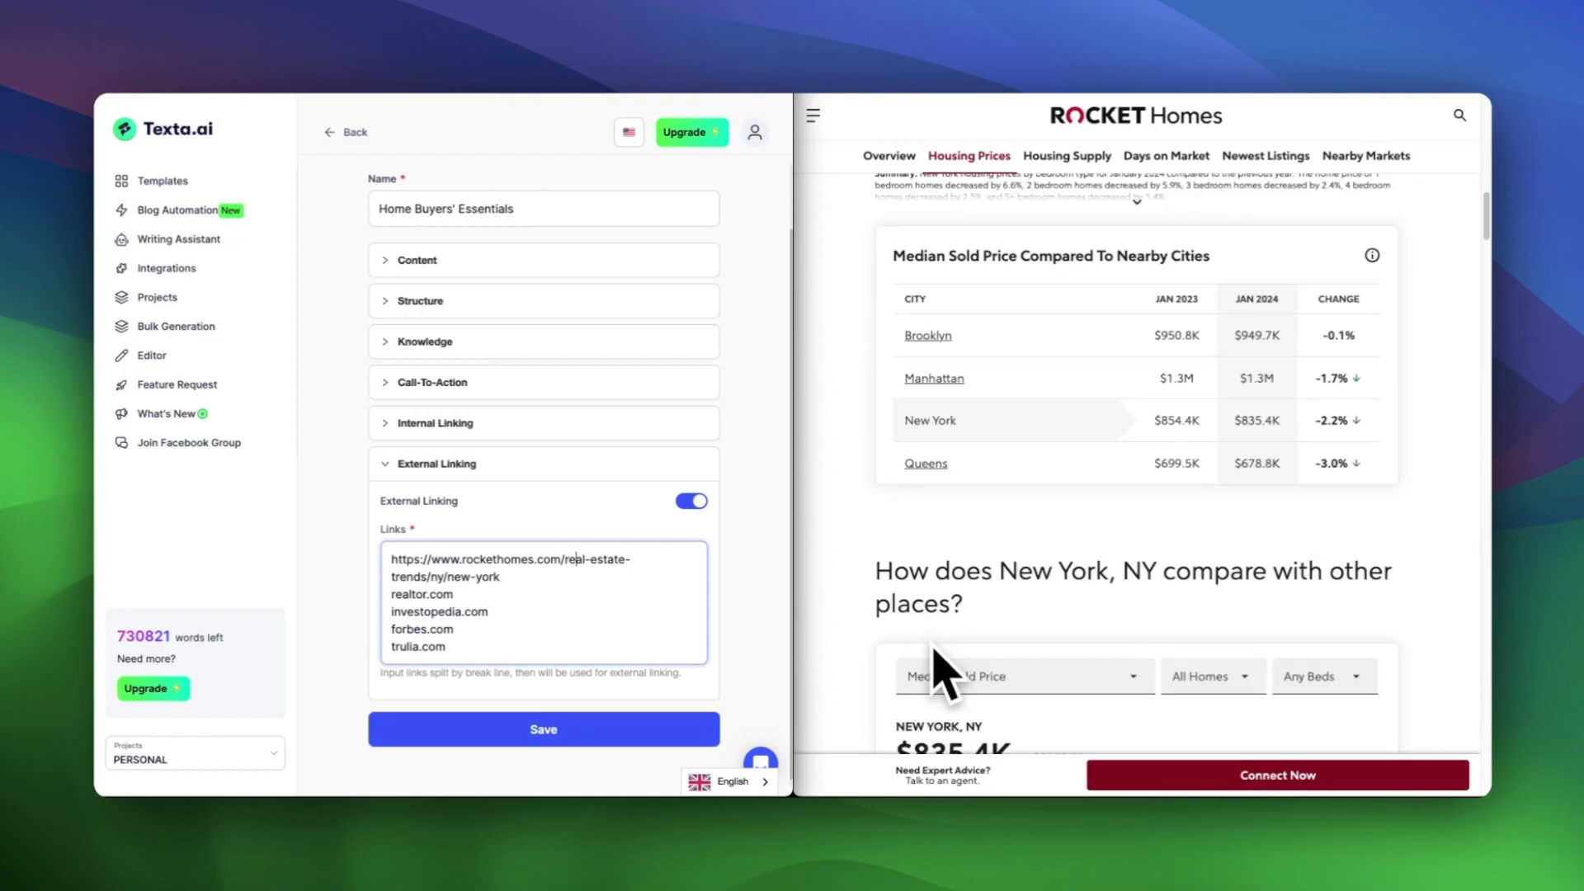
# Step: Save the template and select Home Buyers' Essentials as the blog template in the home buyers automation
pyautogui.click(982, 662)
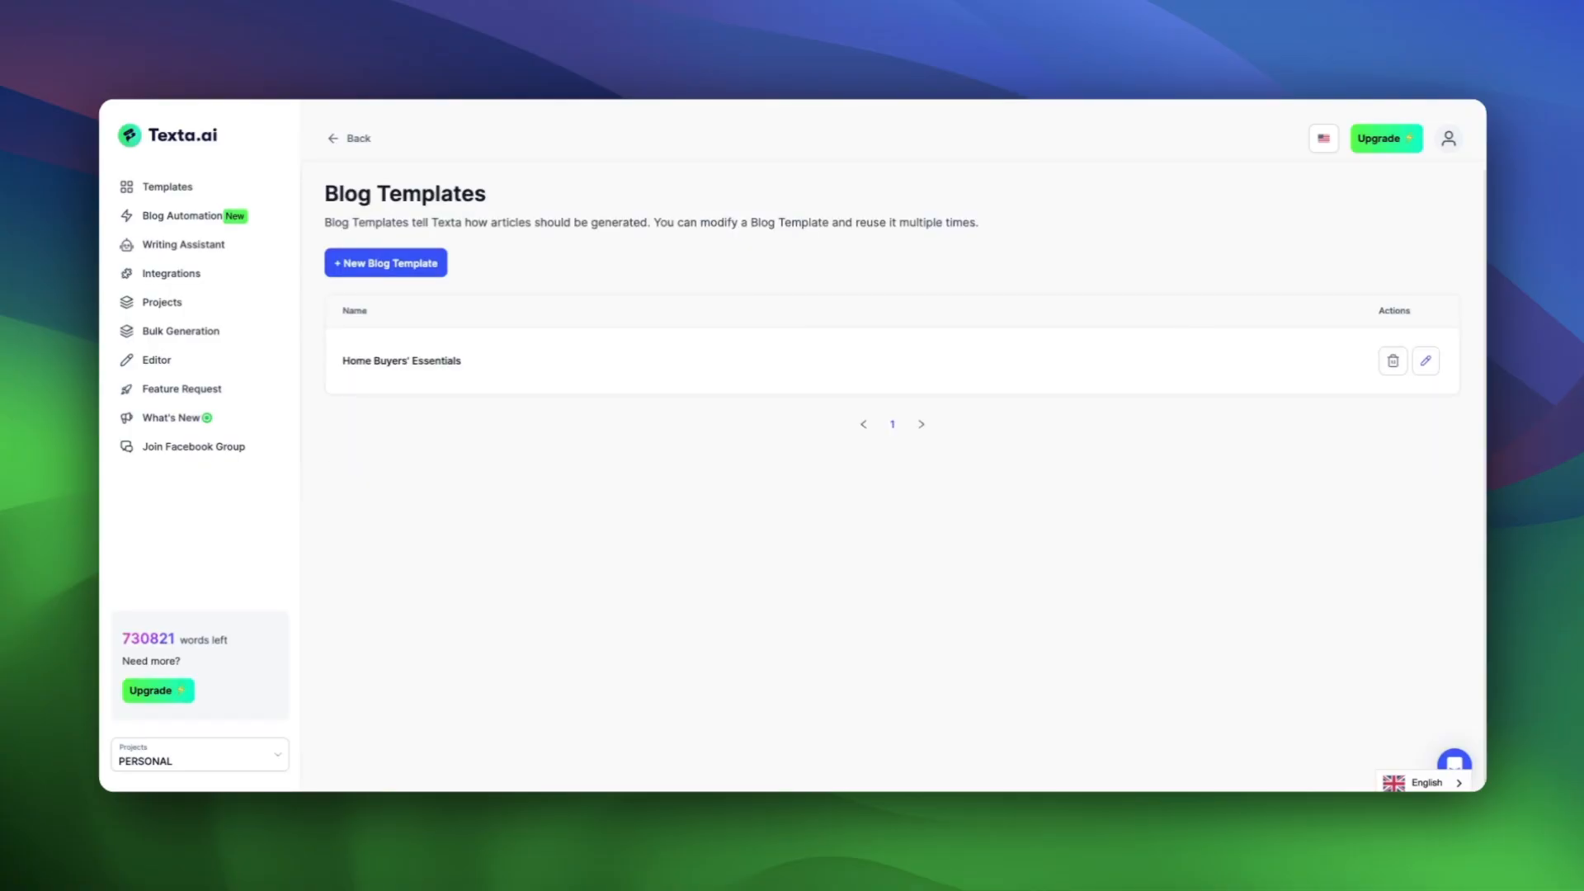
pyautogui.click(185, 29)
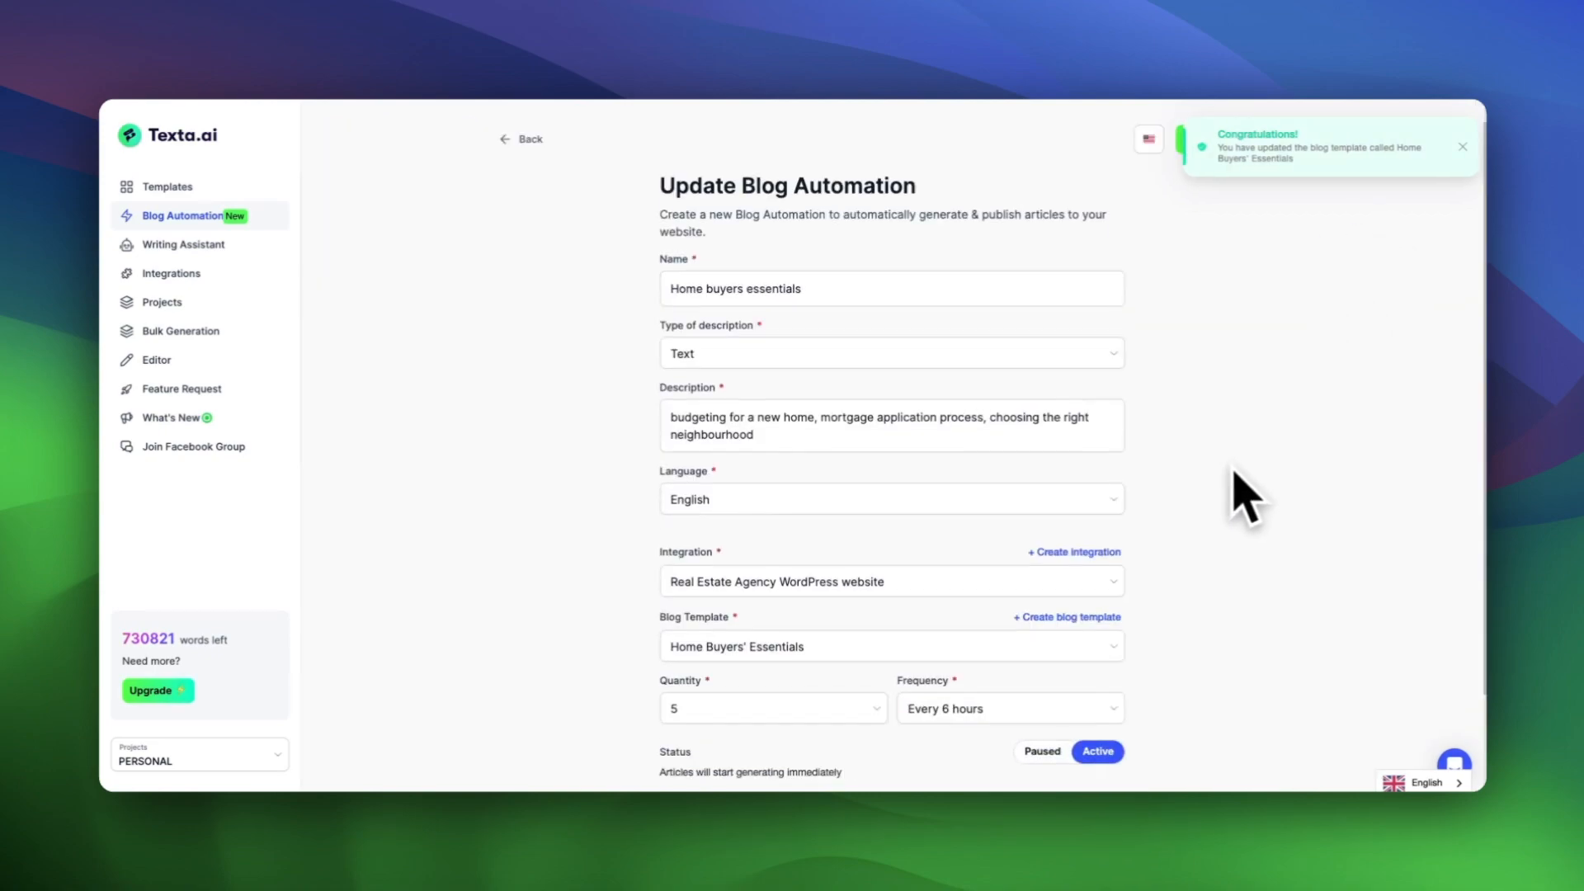
pyautogui.scroll(-2, 1230, 479)
pyautogui.click(1041, 598)
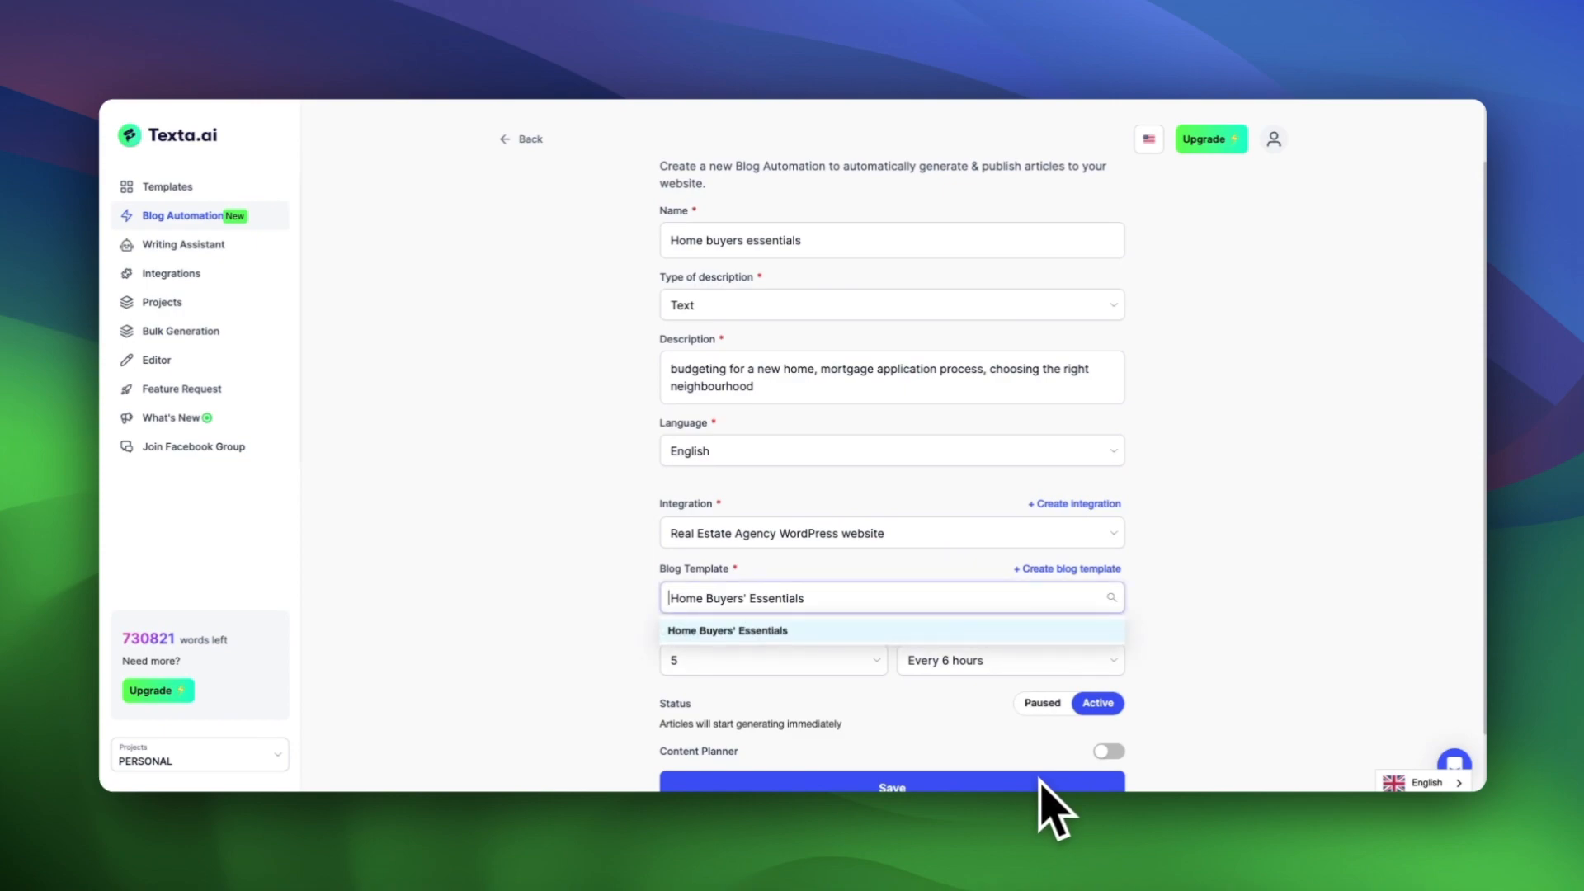
pyautogui.click(891, 631)
pyautogui.scroll(-2, 879, 652)
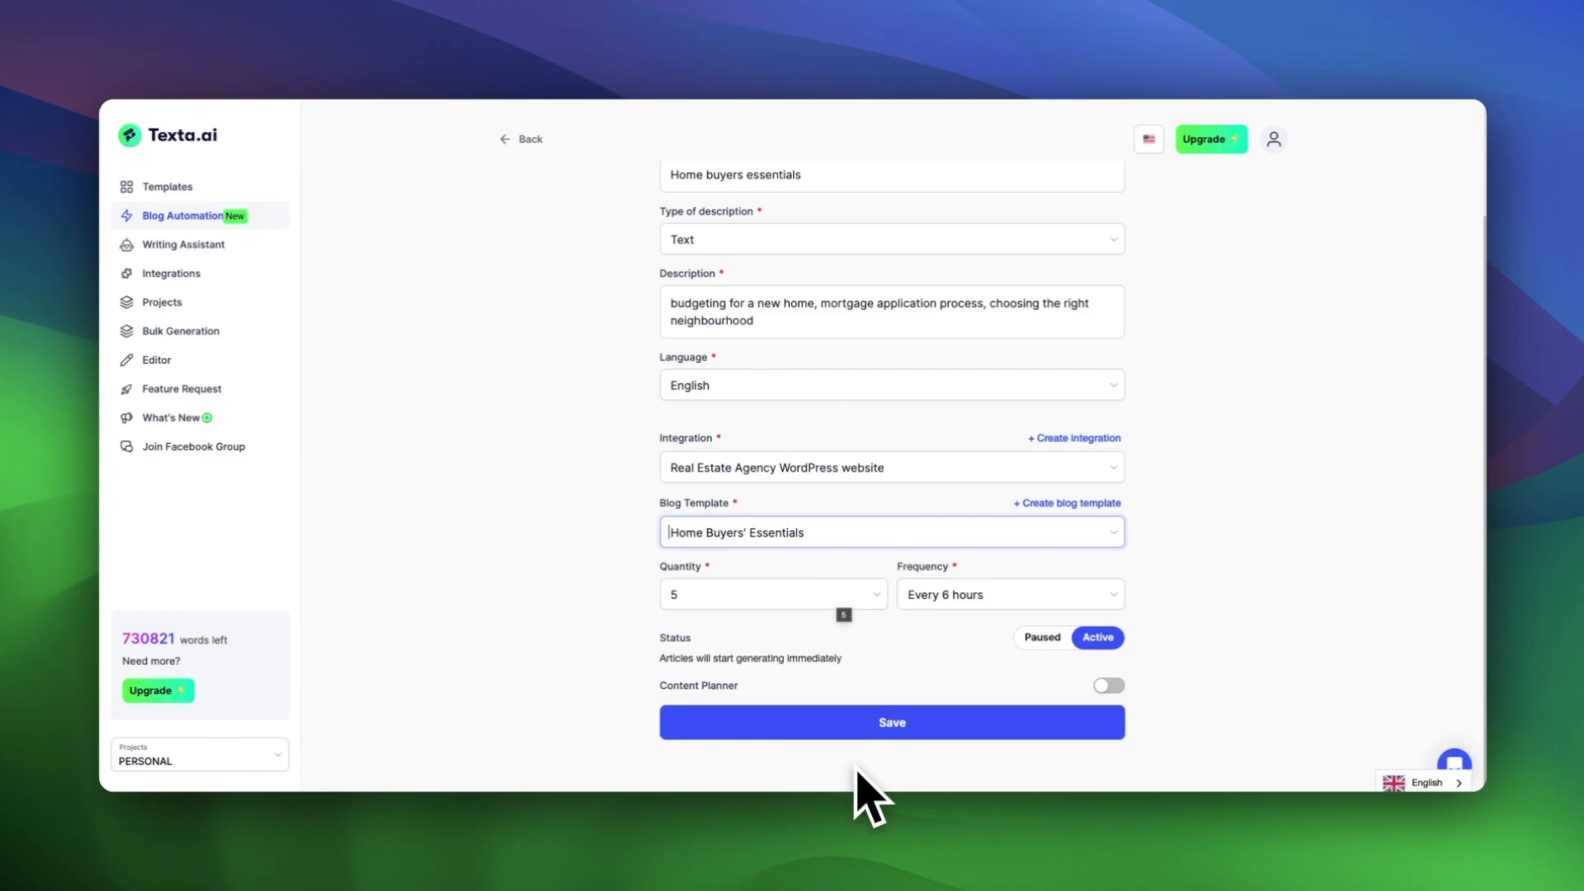
# Step: Set the automation to generate 10 articles every day, with its status Active
pyautogui.click(835, 596)
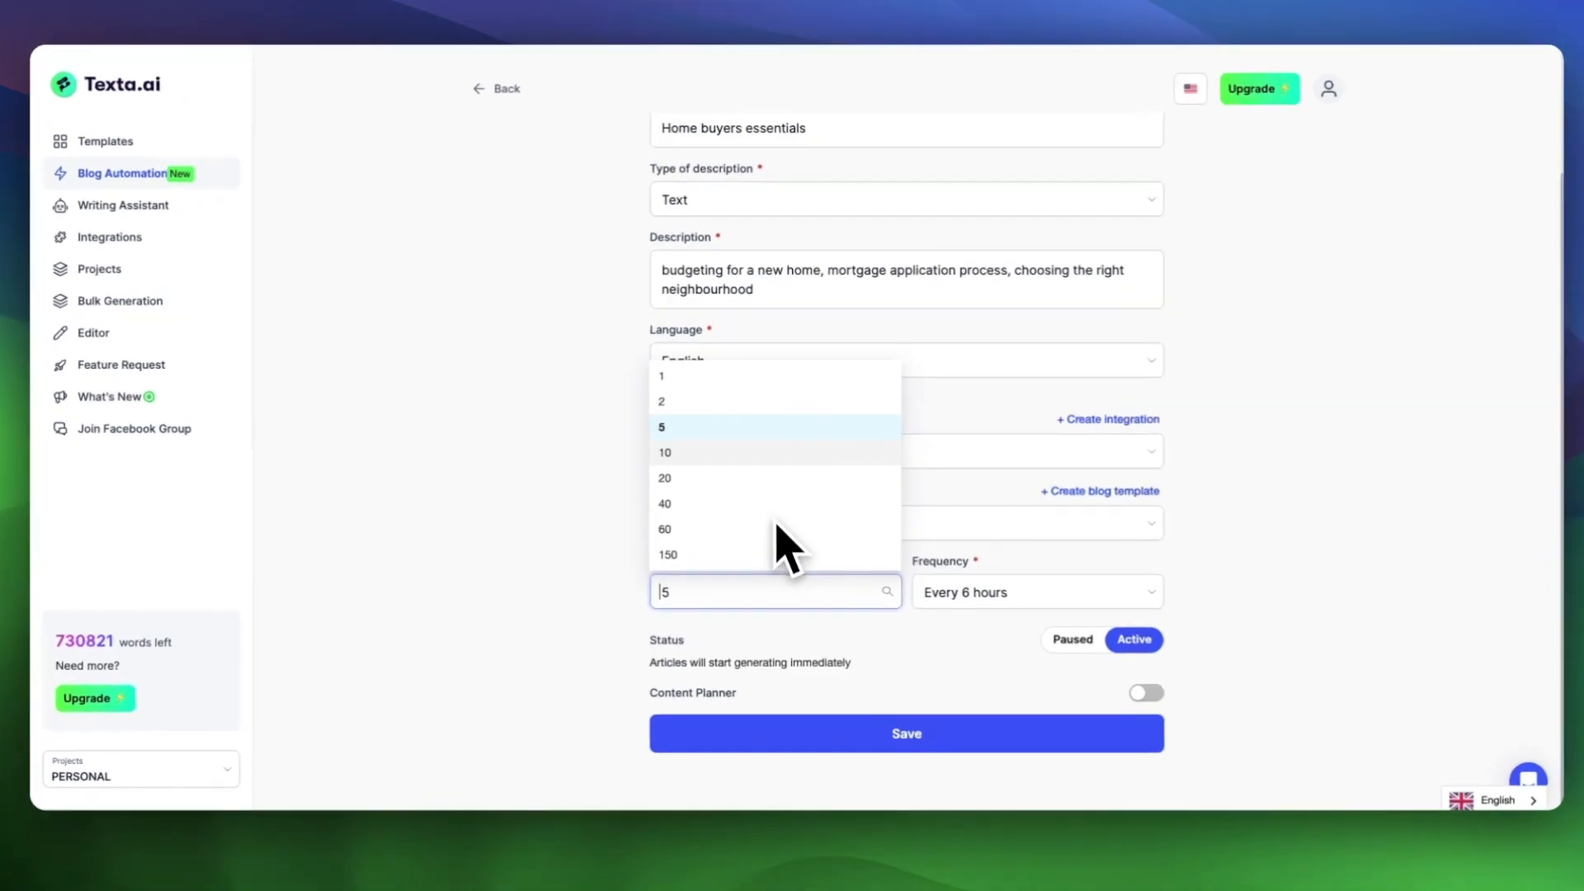
pyautogui.click(776, 468)
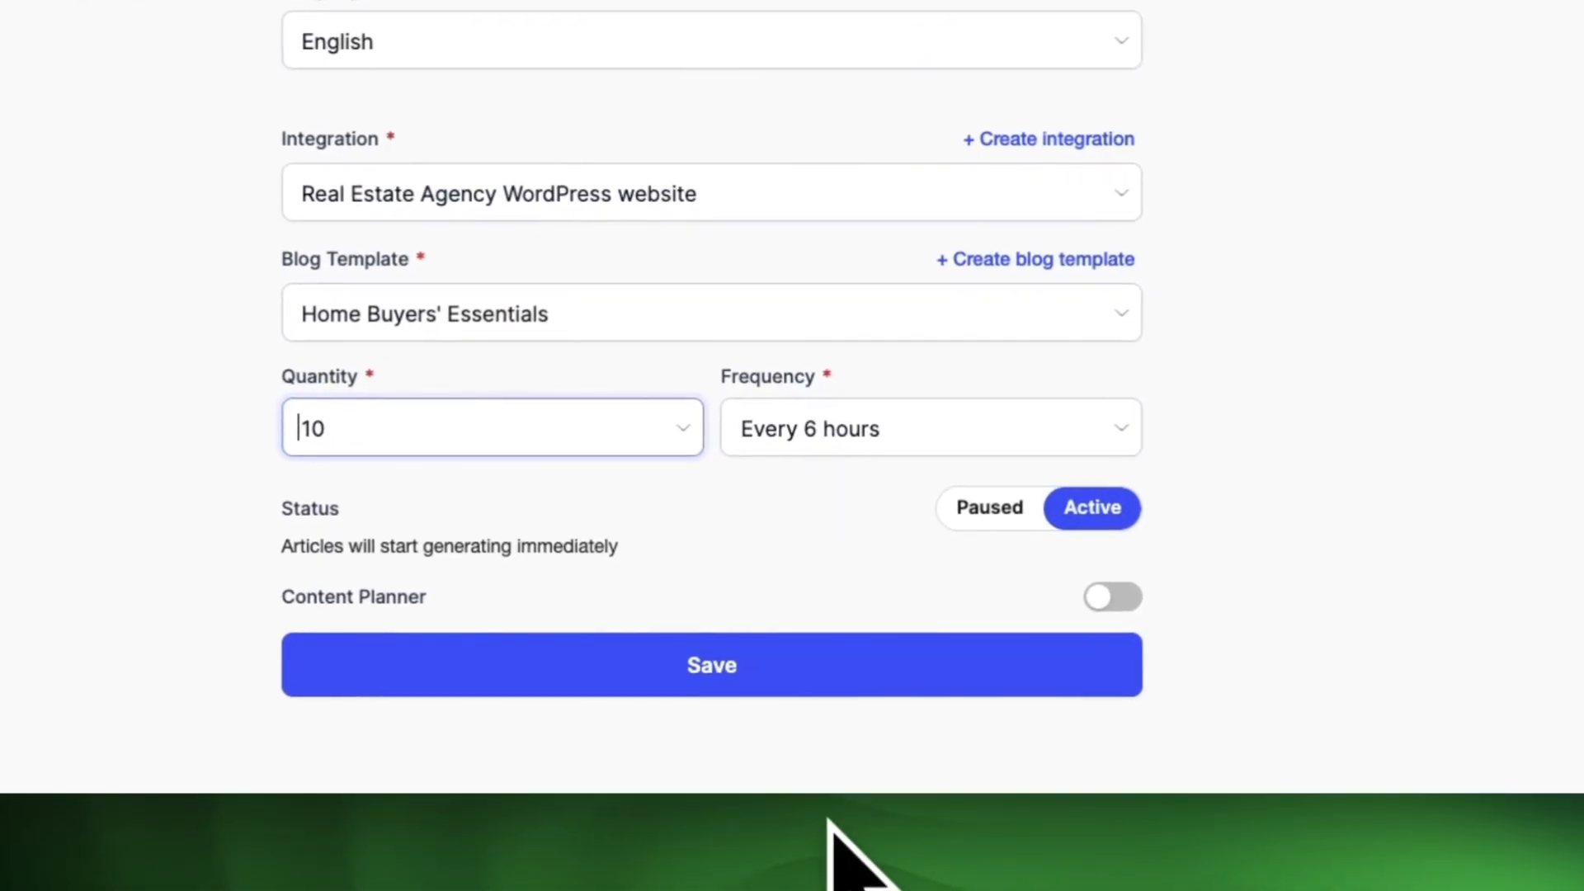
pyautogui.click(990, 442)
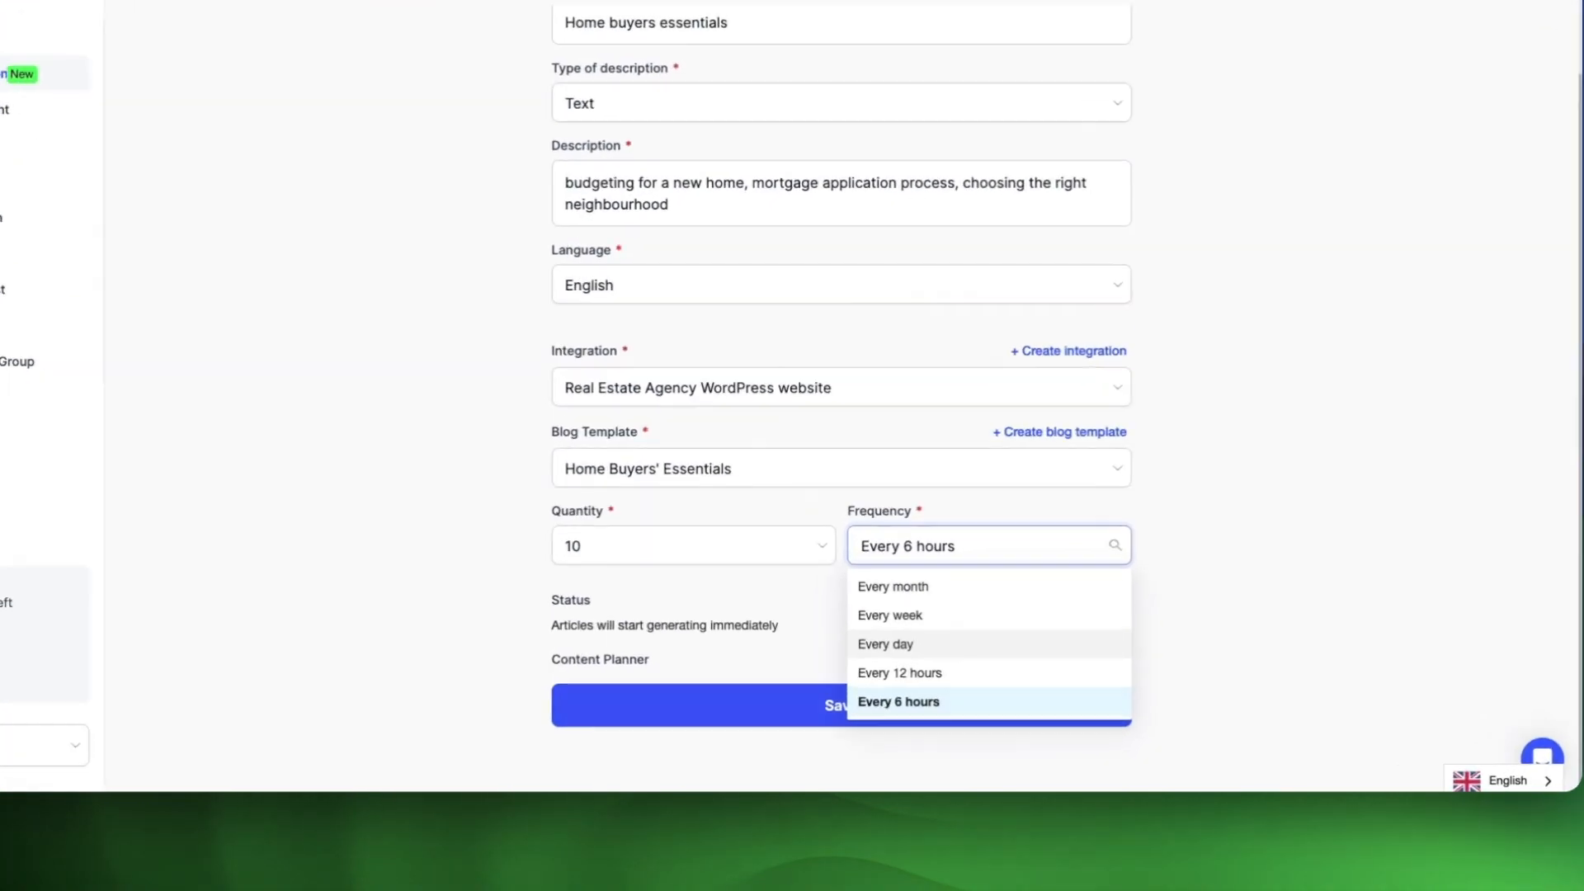
pyautogui.click(928, 674)
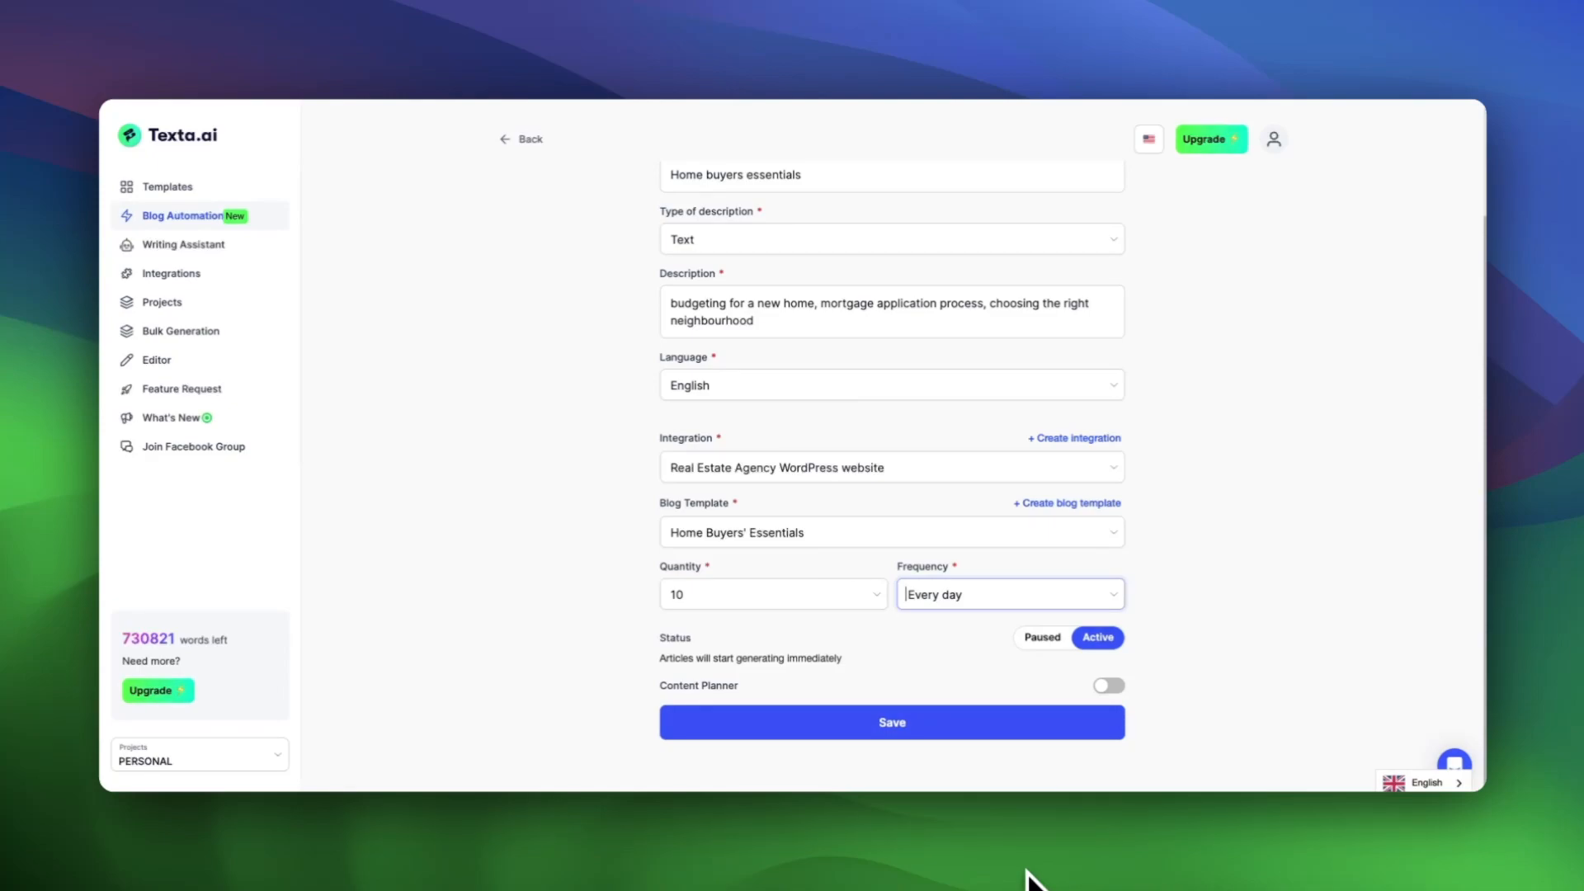
pyautogui.click(1042, 638)
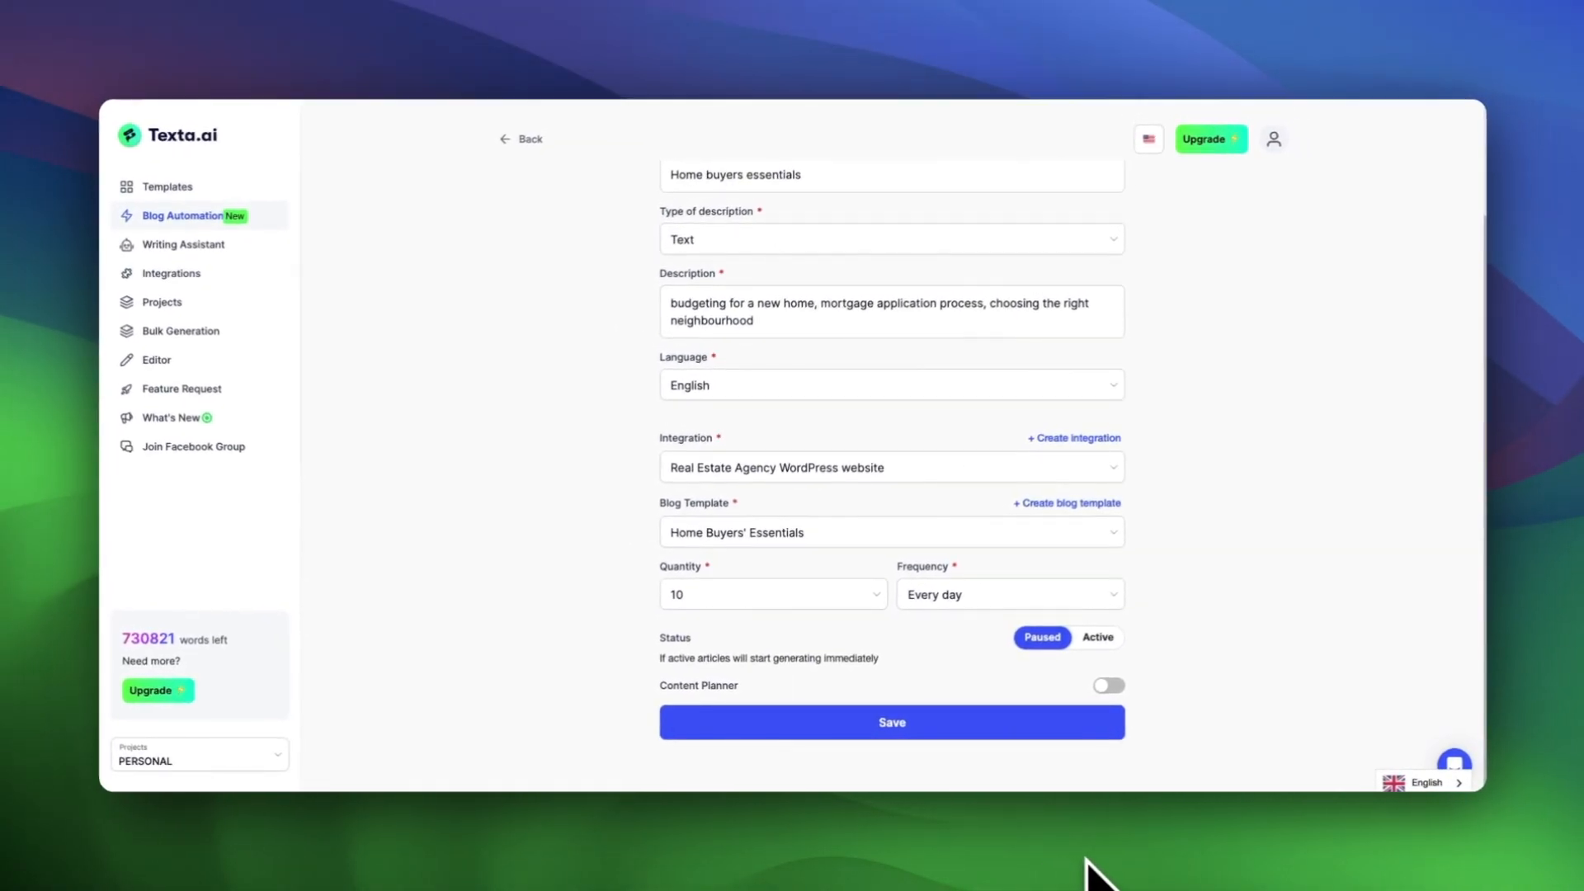
pyautogui.click(1097, 637)
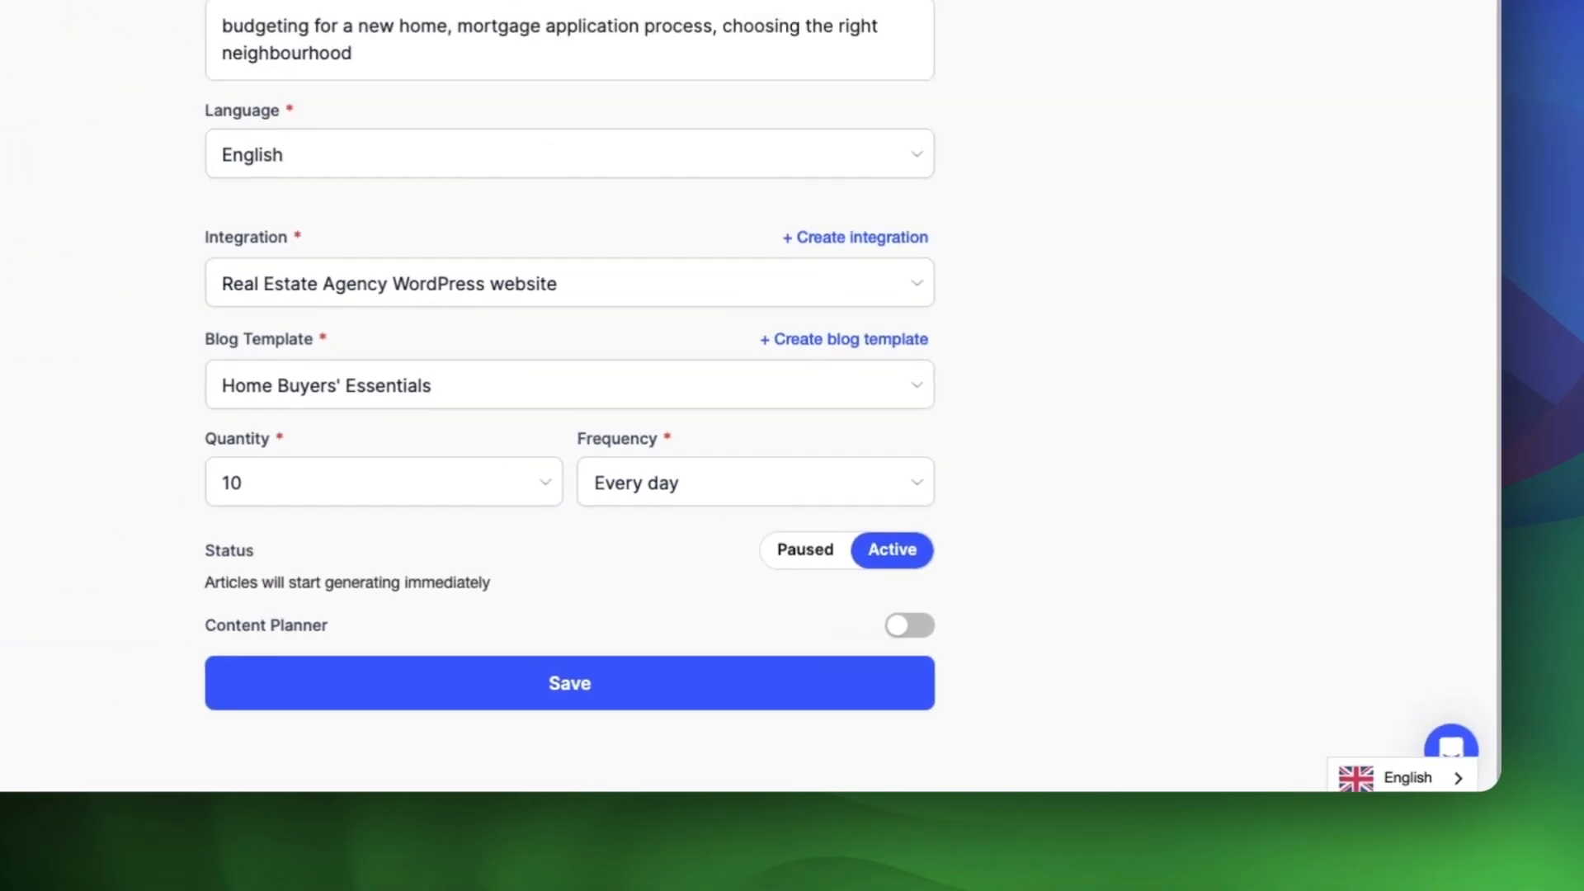
# Step: Enable the Content Planner for 03-12-2024 to 03-15-2024 and save the automation
pyautogui.click(909, 625)
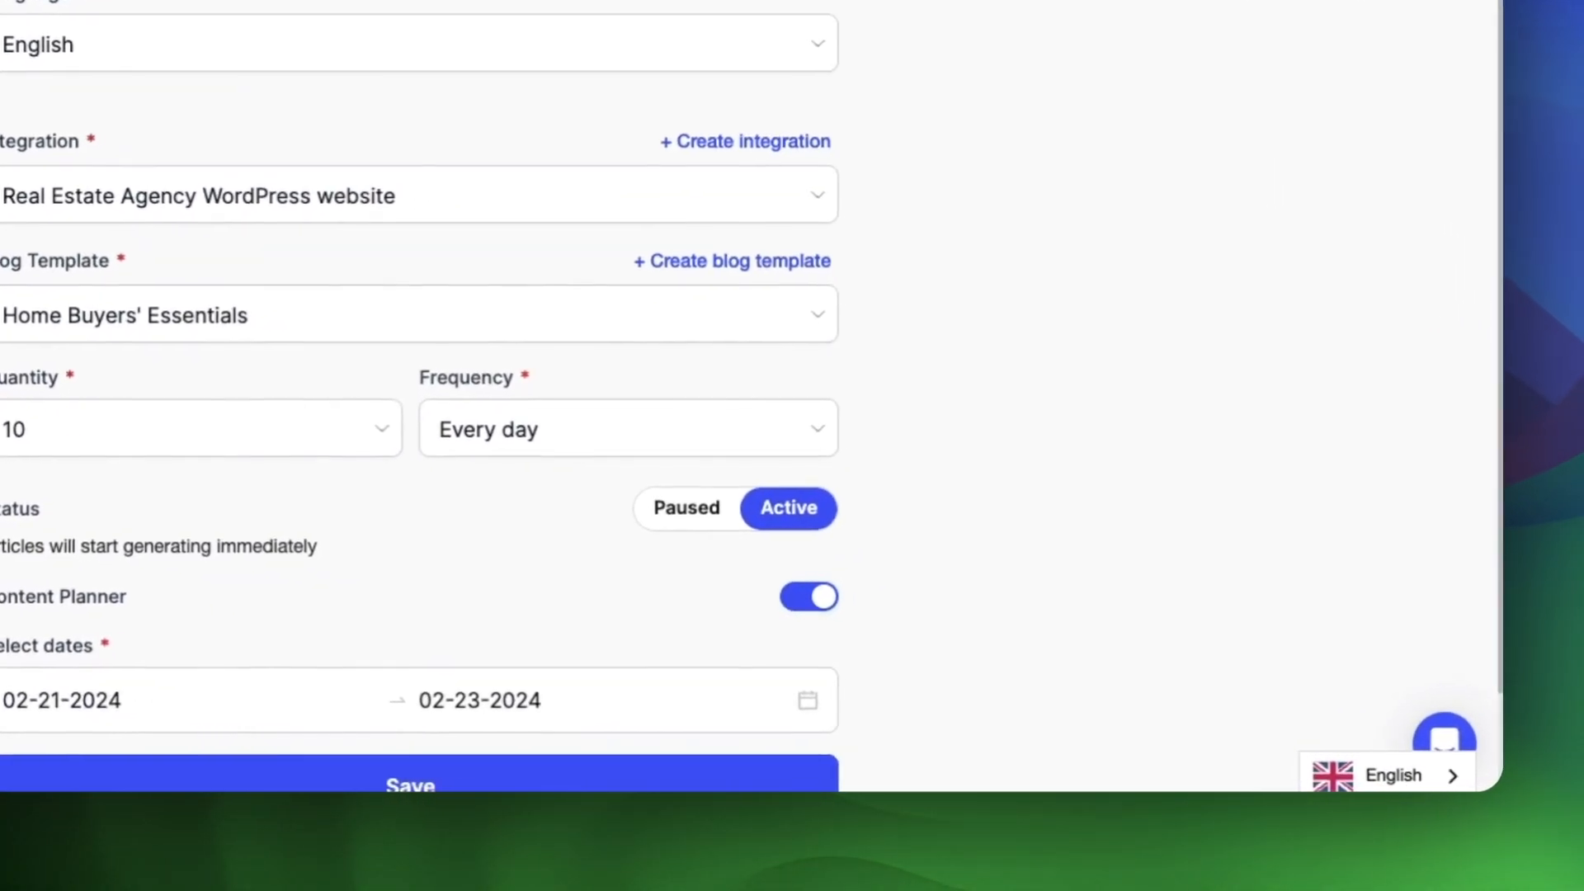
pyautogui.scroll(-2, 751, 396)
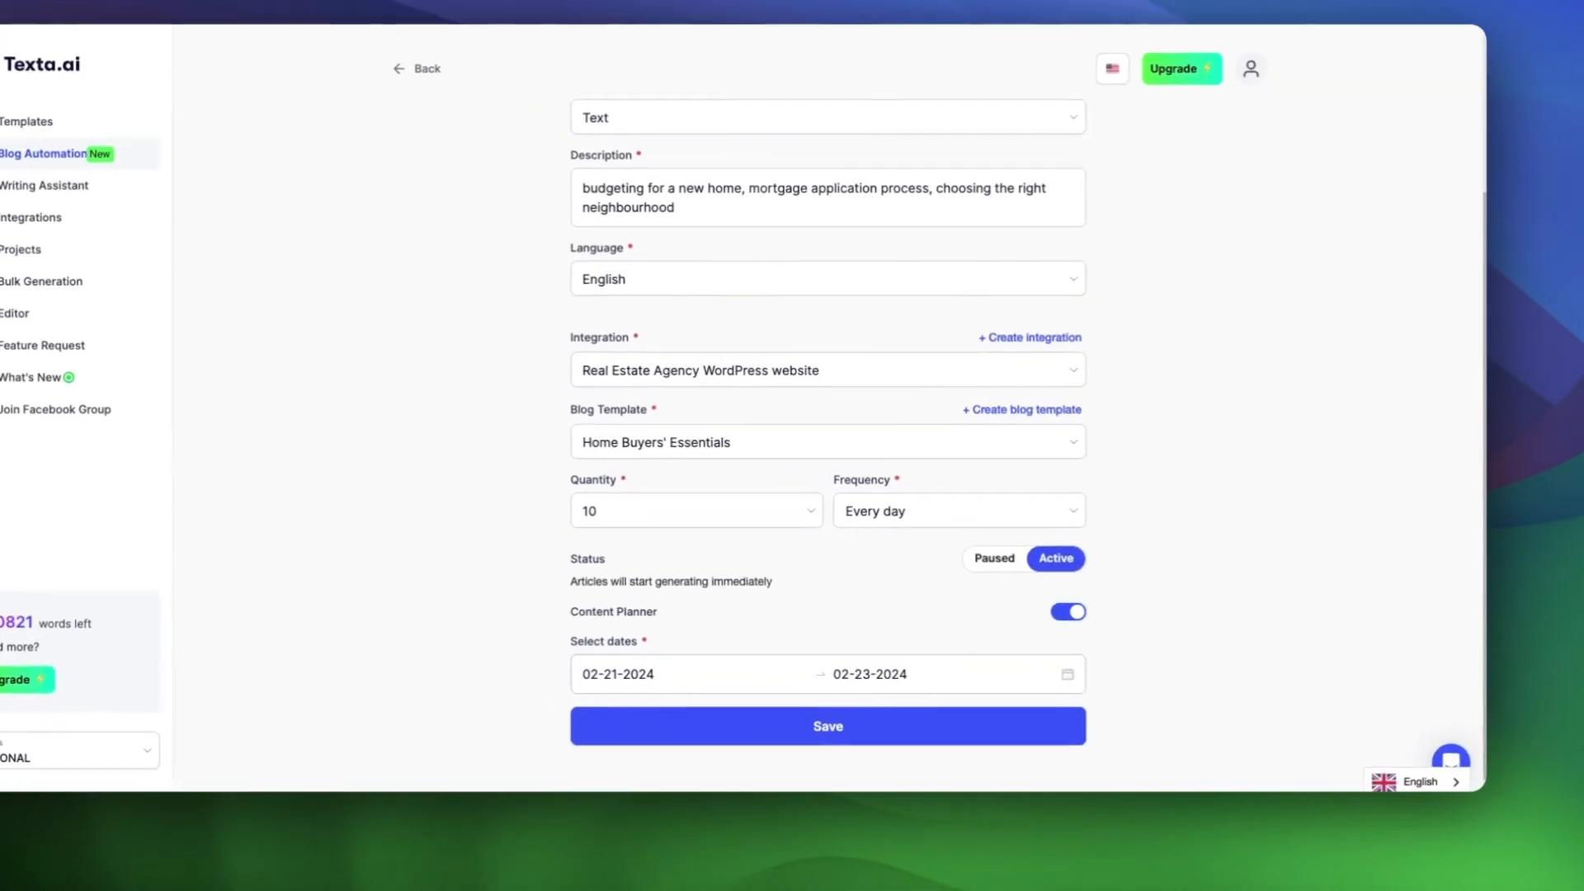
pyautogui.click(661, 674)
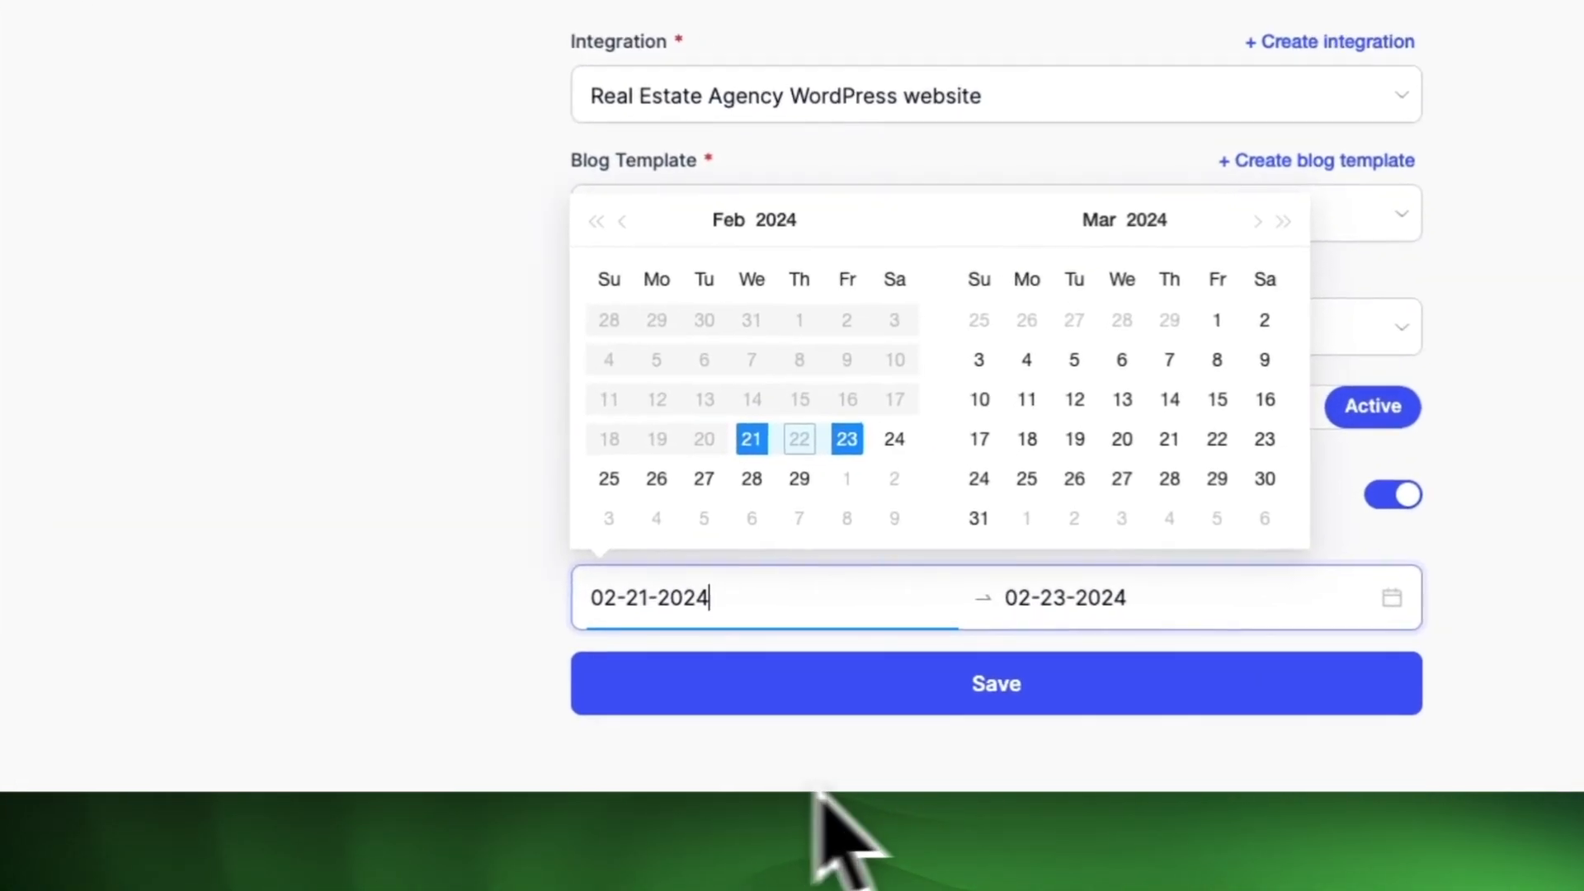
pyautogui.click(935, 578)
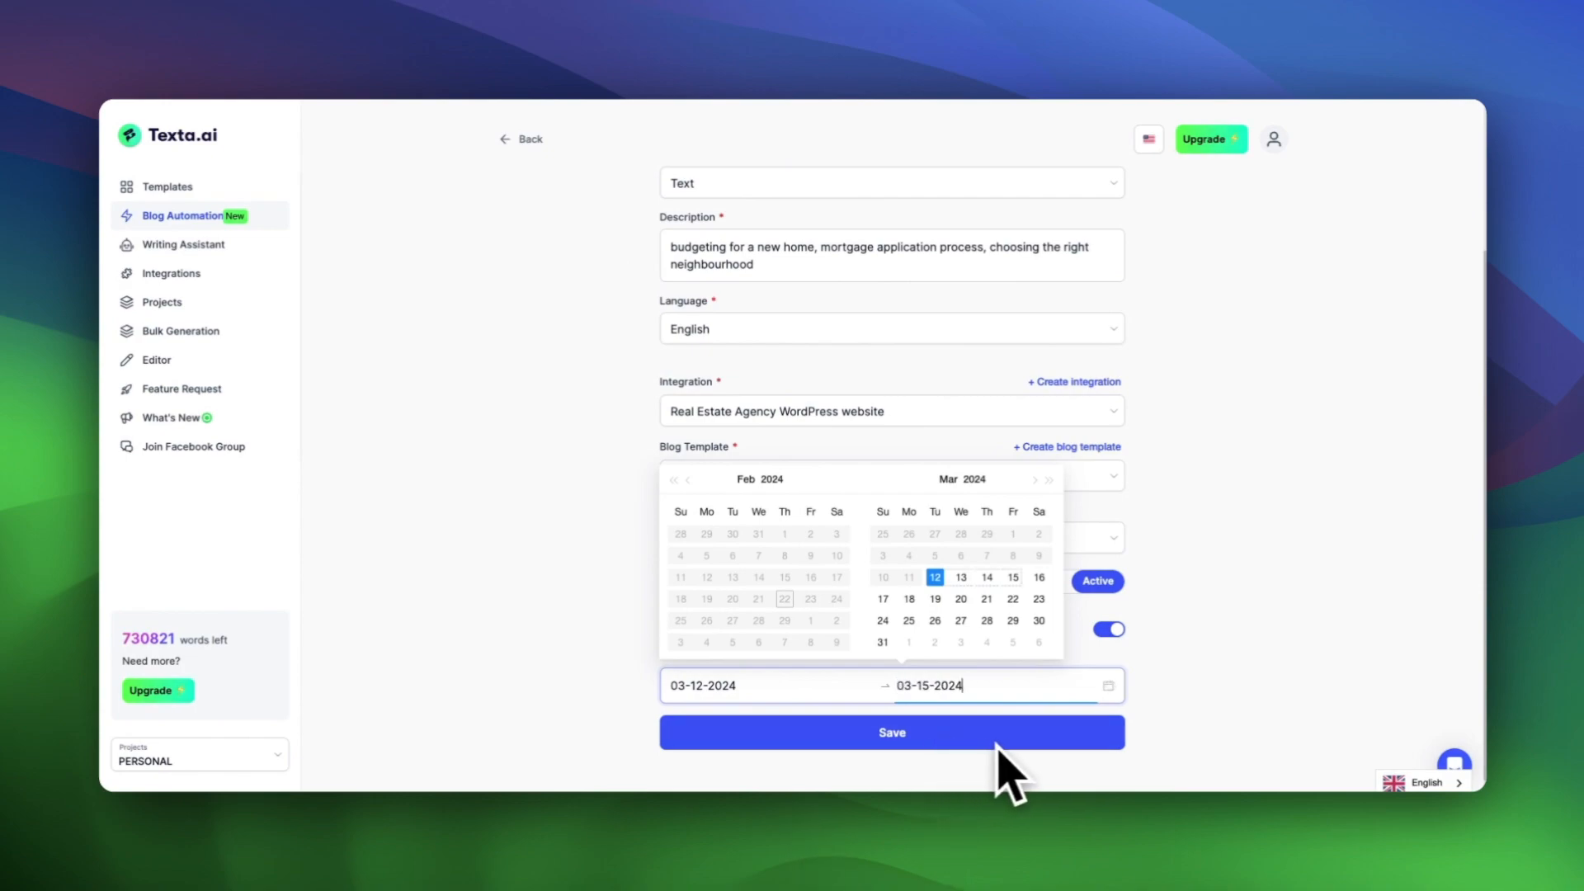
pyautogui.click(1014, 577)
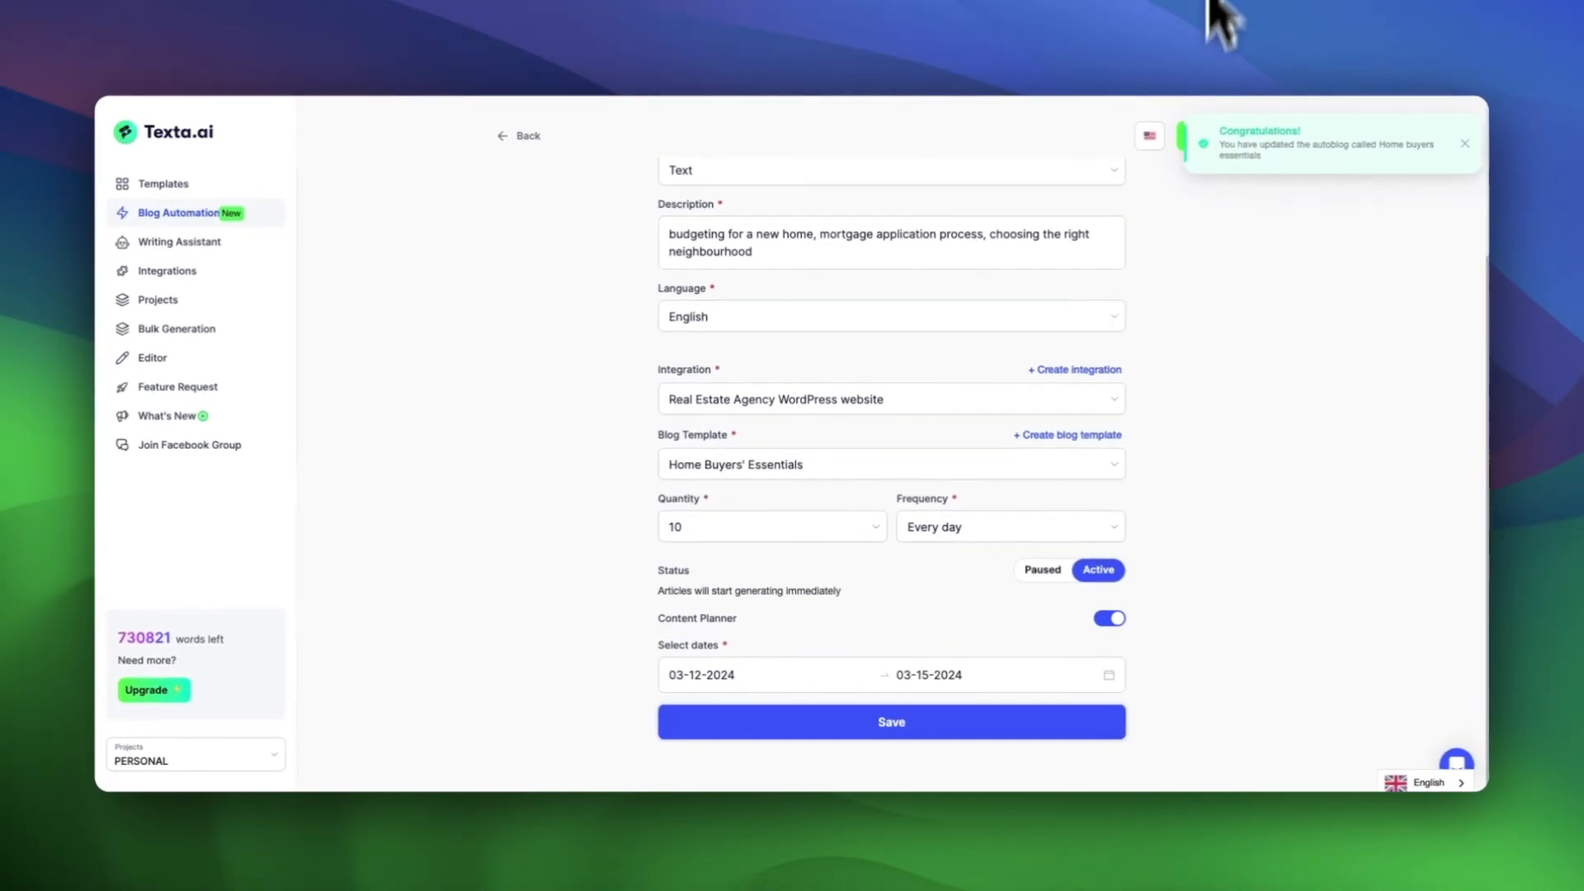
pyautogui.moveTo(1221, 130); pyautogui.dragTo(1262, 155)
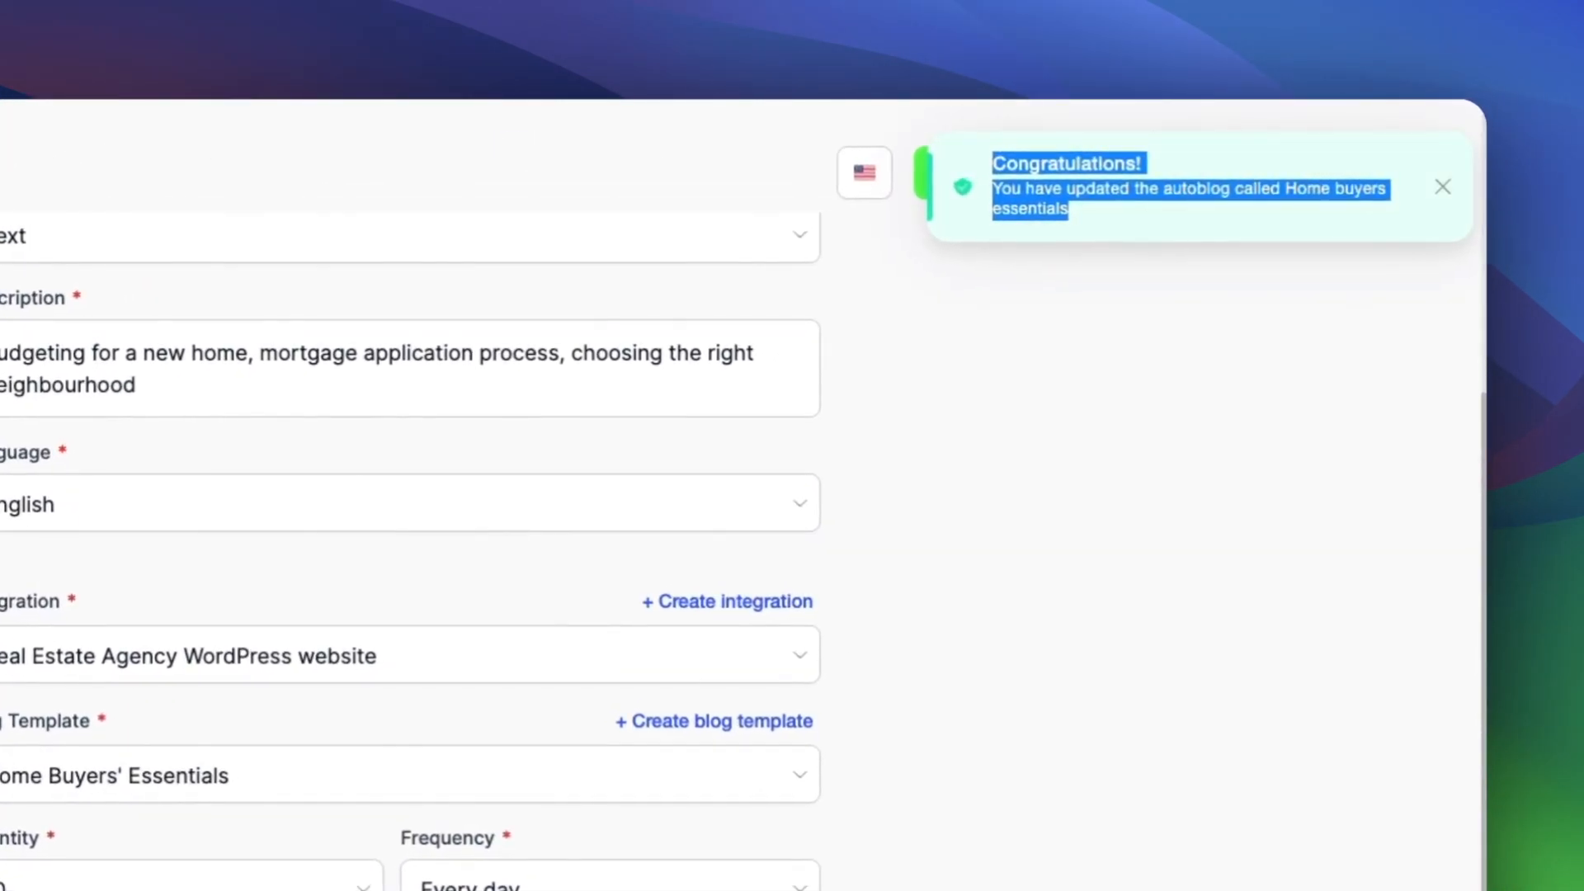
pyautogui.click(1015, 116)
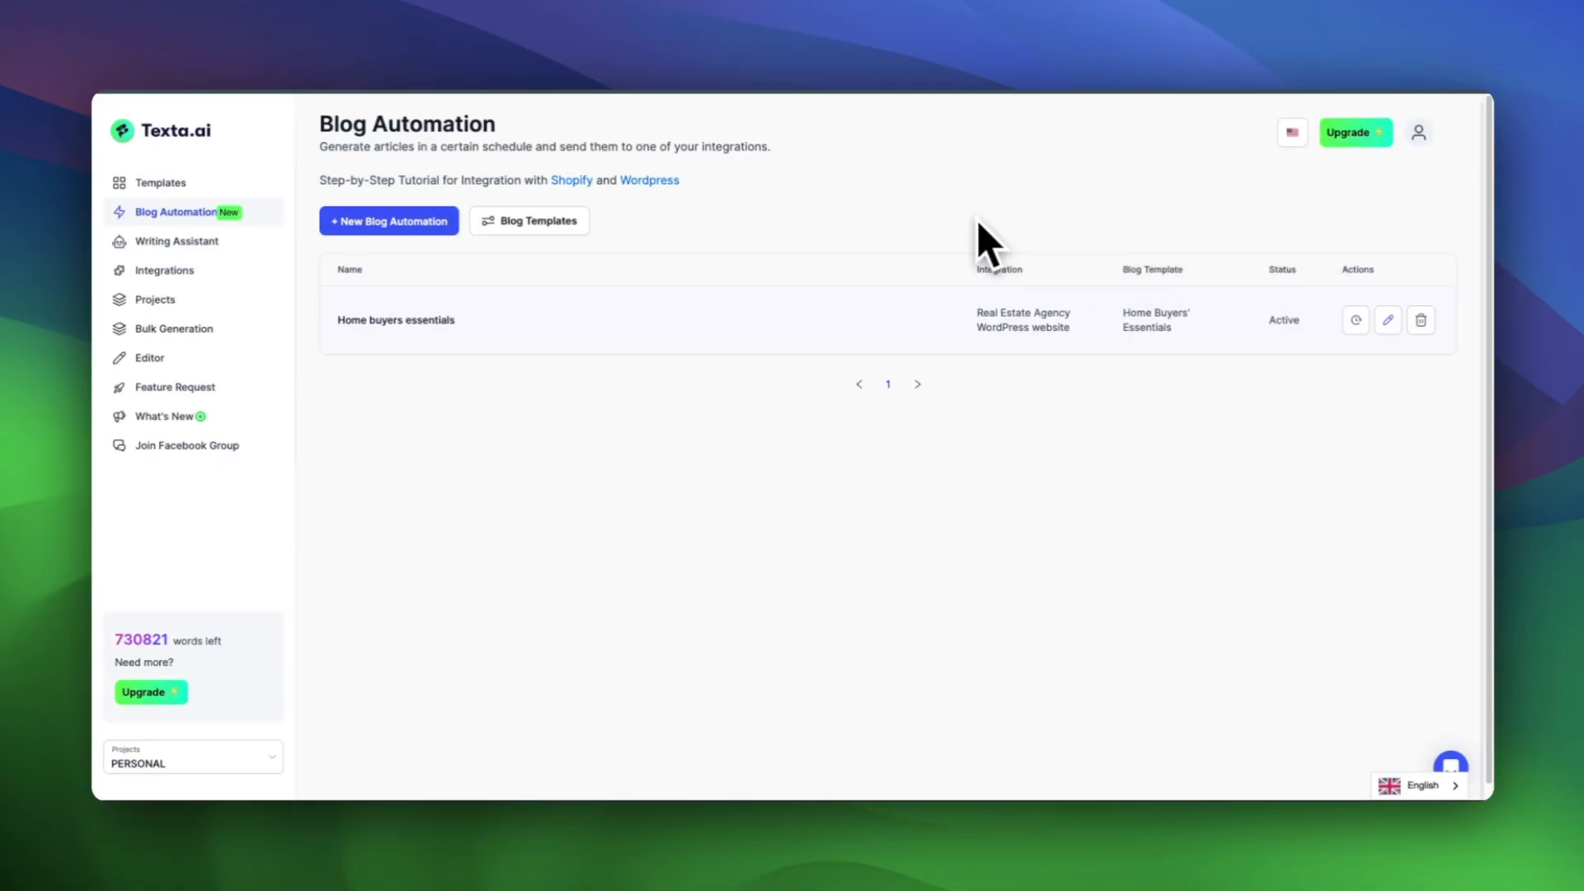
# Step: Open the history of the Home buyers essentials automation and look through its list of articles
pyautogui.moveTo(978, 221); pyautogui.dragTo(1176, 263)
pyautogui.click(1075, 242)
pyautogui.click(1356, 320)
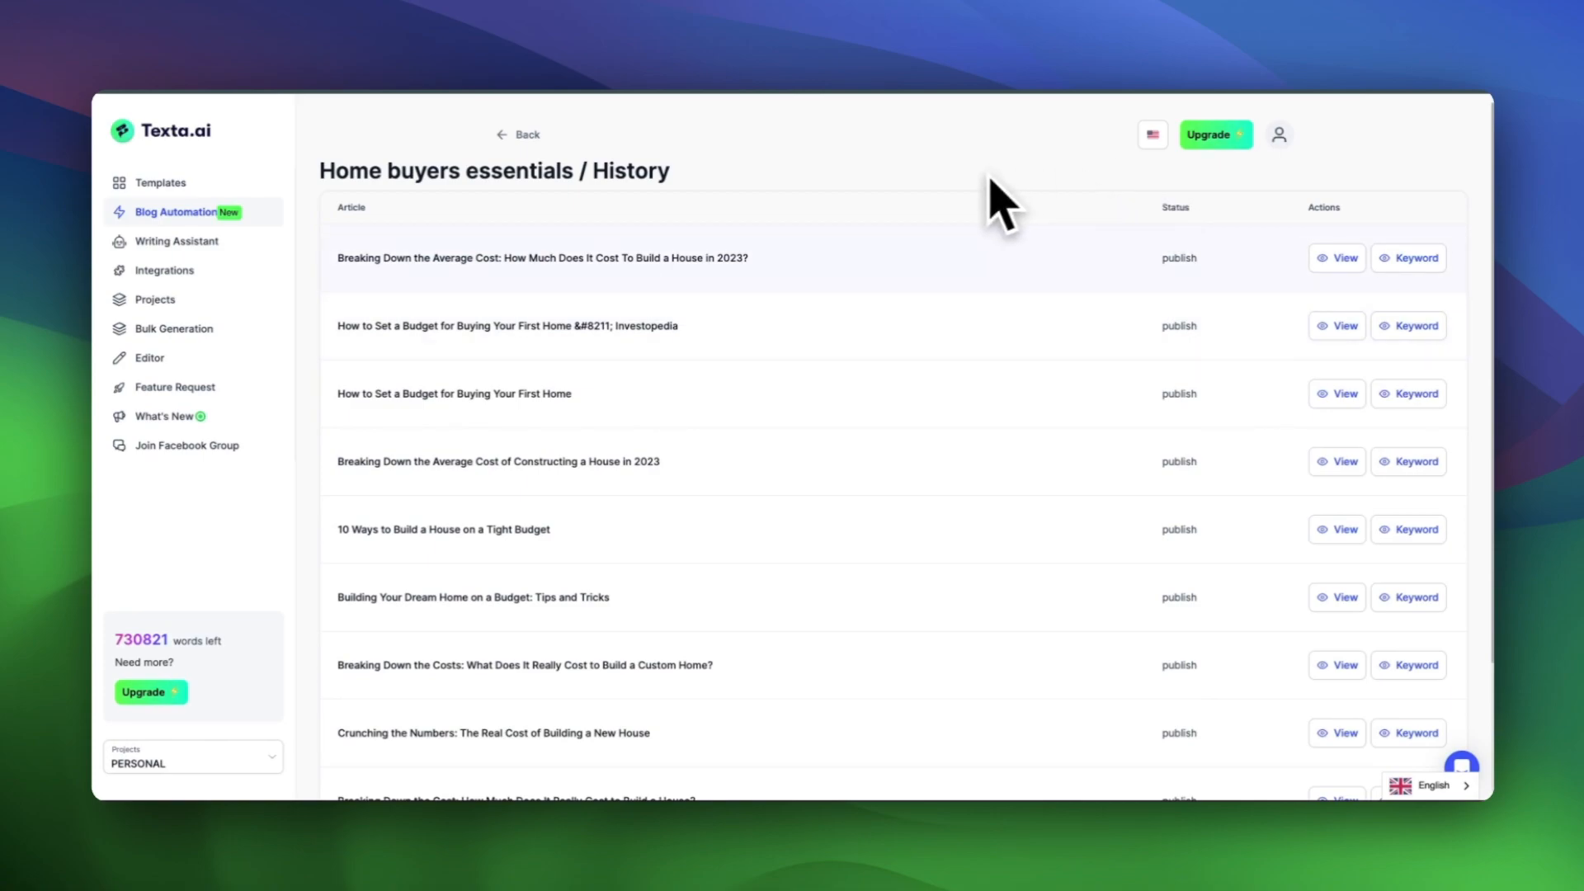
pyautogui.scroll(-3, 954, 171)
pyautogui.scroll(3, 963, 198)
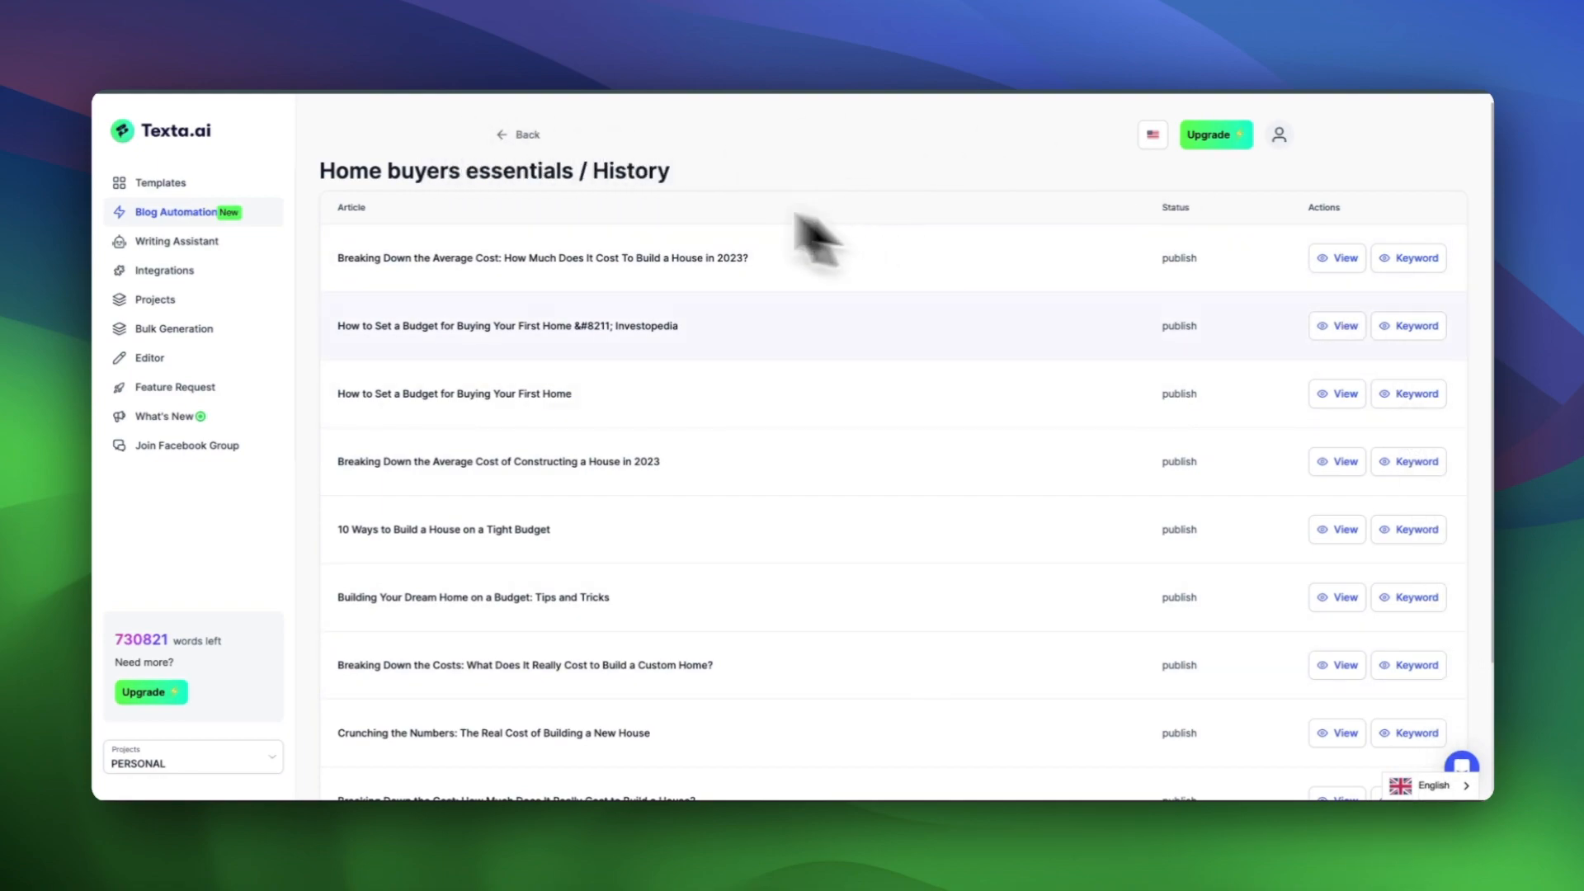
# Step: Highlight the first three article titles in the history, and the last two at the end of the list
pyautogui.moveTo(338, 257); pyautogui.dragTo(748, 259)
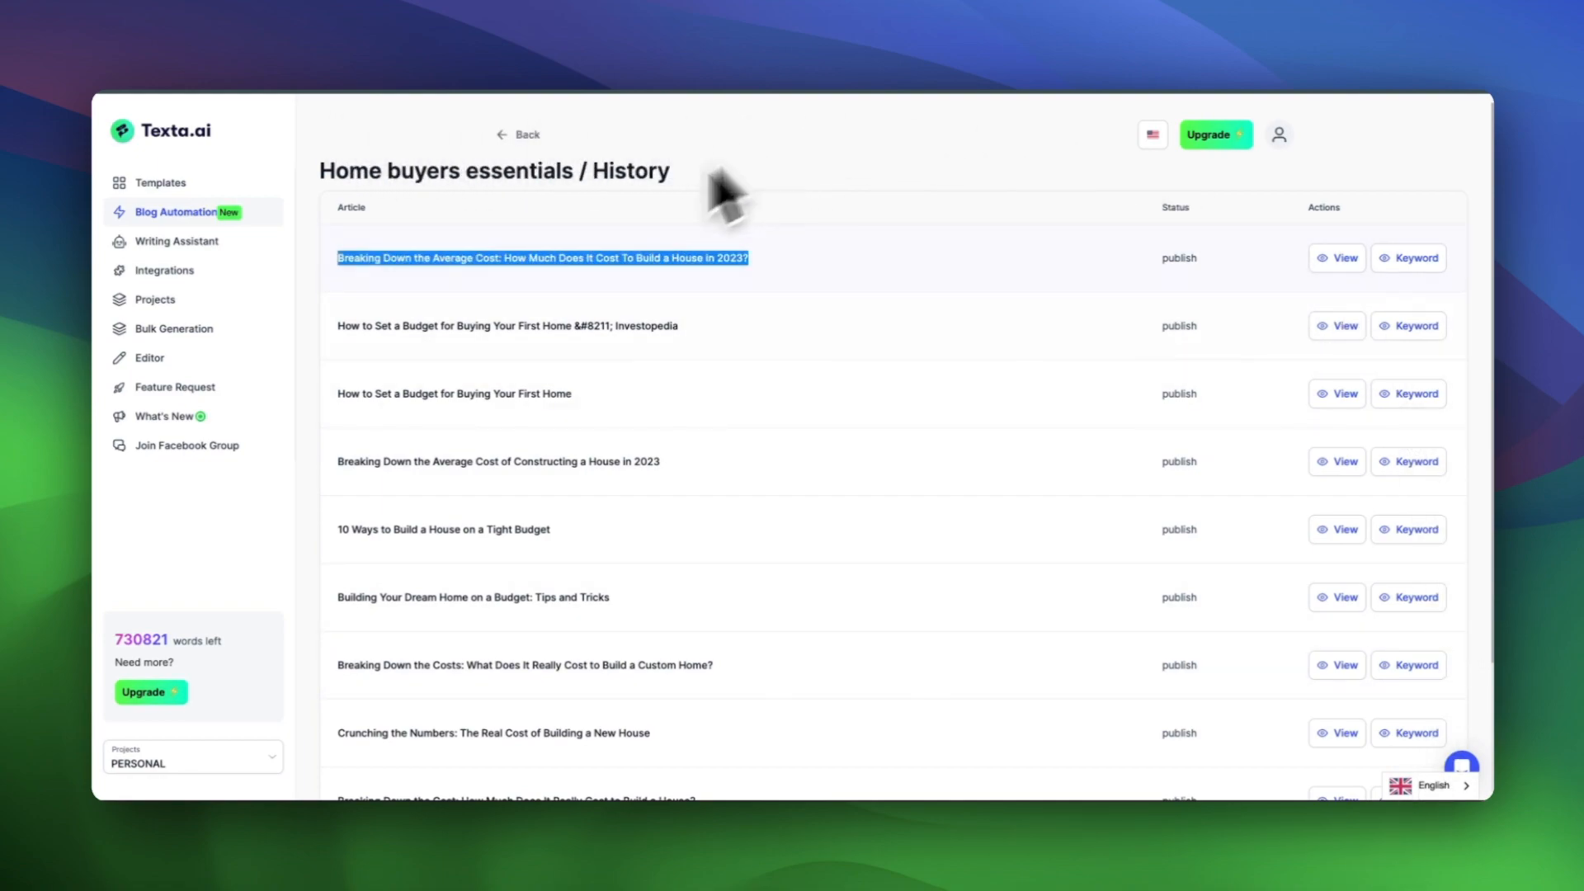
pyautogui.moveTo(337, 326); pyautogui.dragTo(678, 326)
pyautogui.moveTo(338, 393); pyautogui.dragTo(548, 423)
pyautogui.scroll(-3, 683, 445)
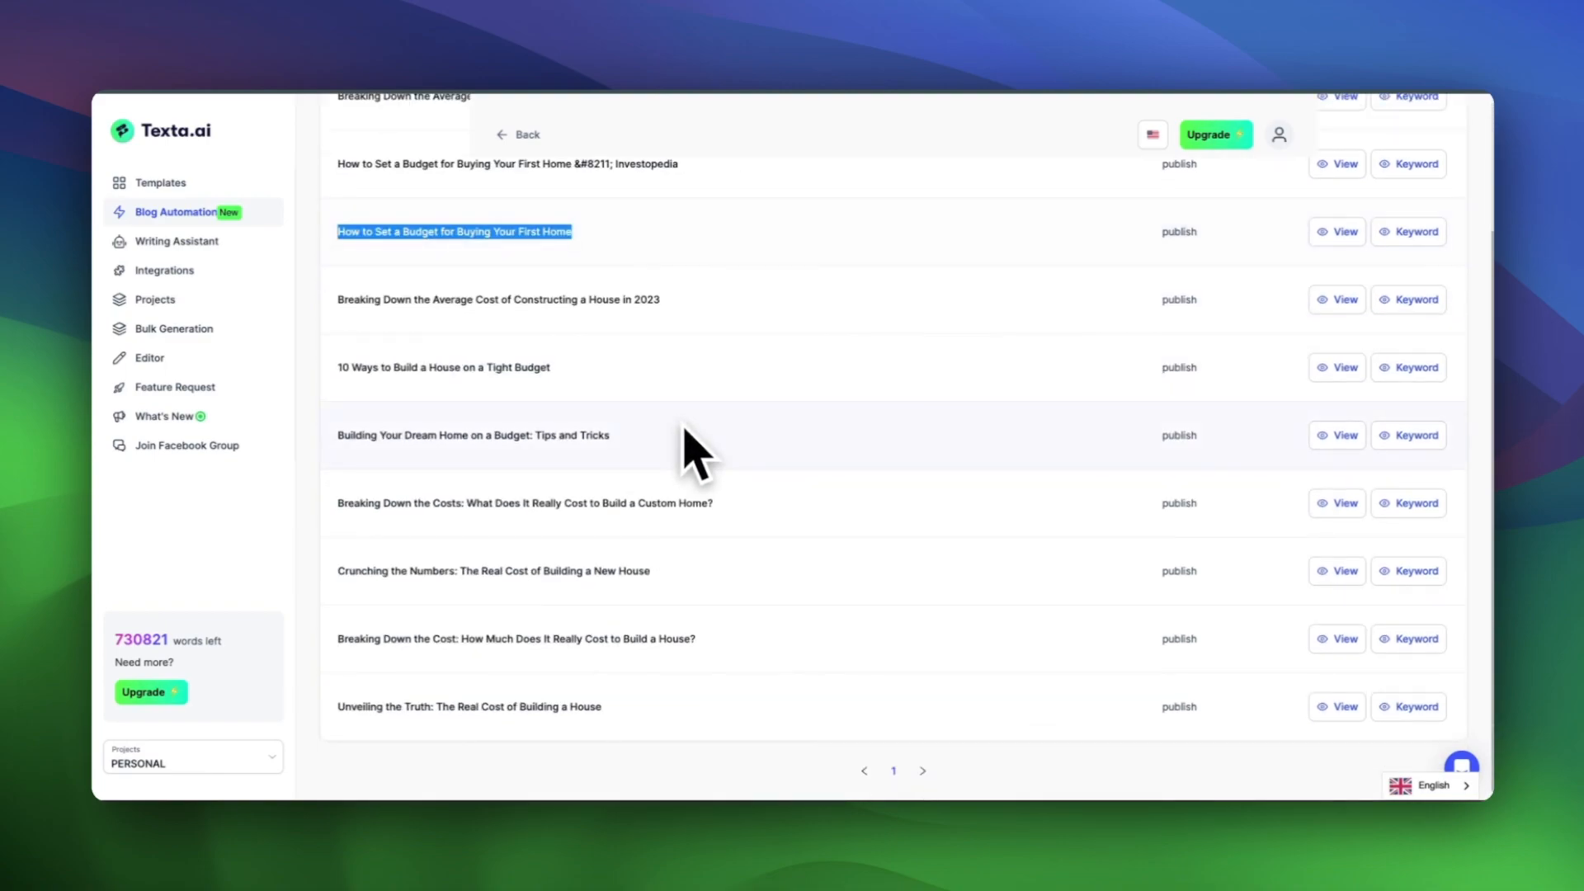
pyautogui.click(660, 769)
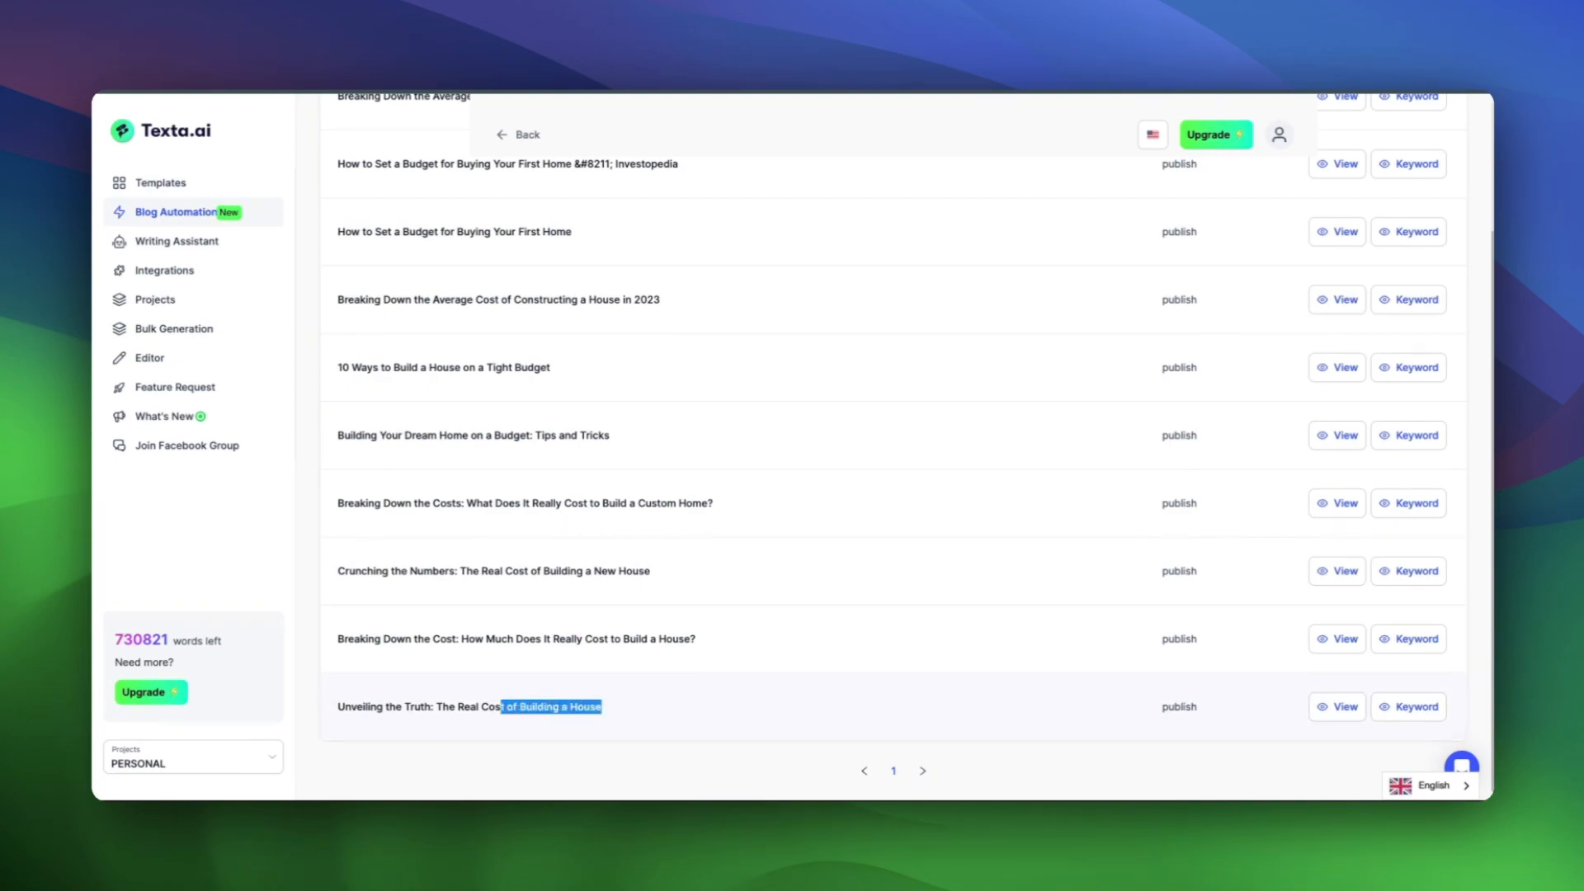
pyautogui.moveTo(501, 707); pyautogui.dragTo(331, 707)
pyautogui.click(701, 708)
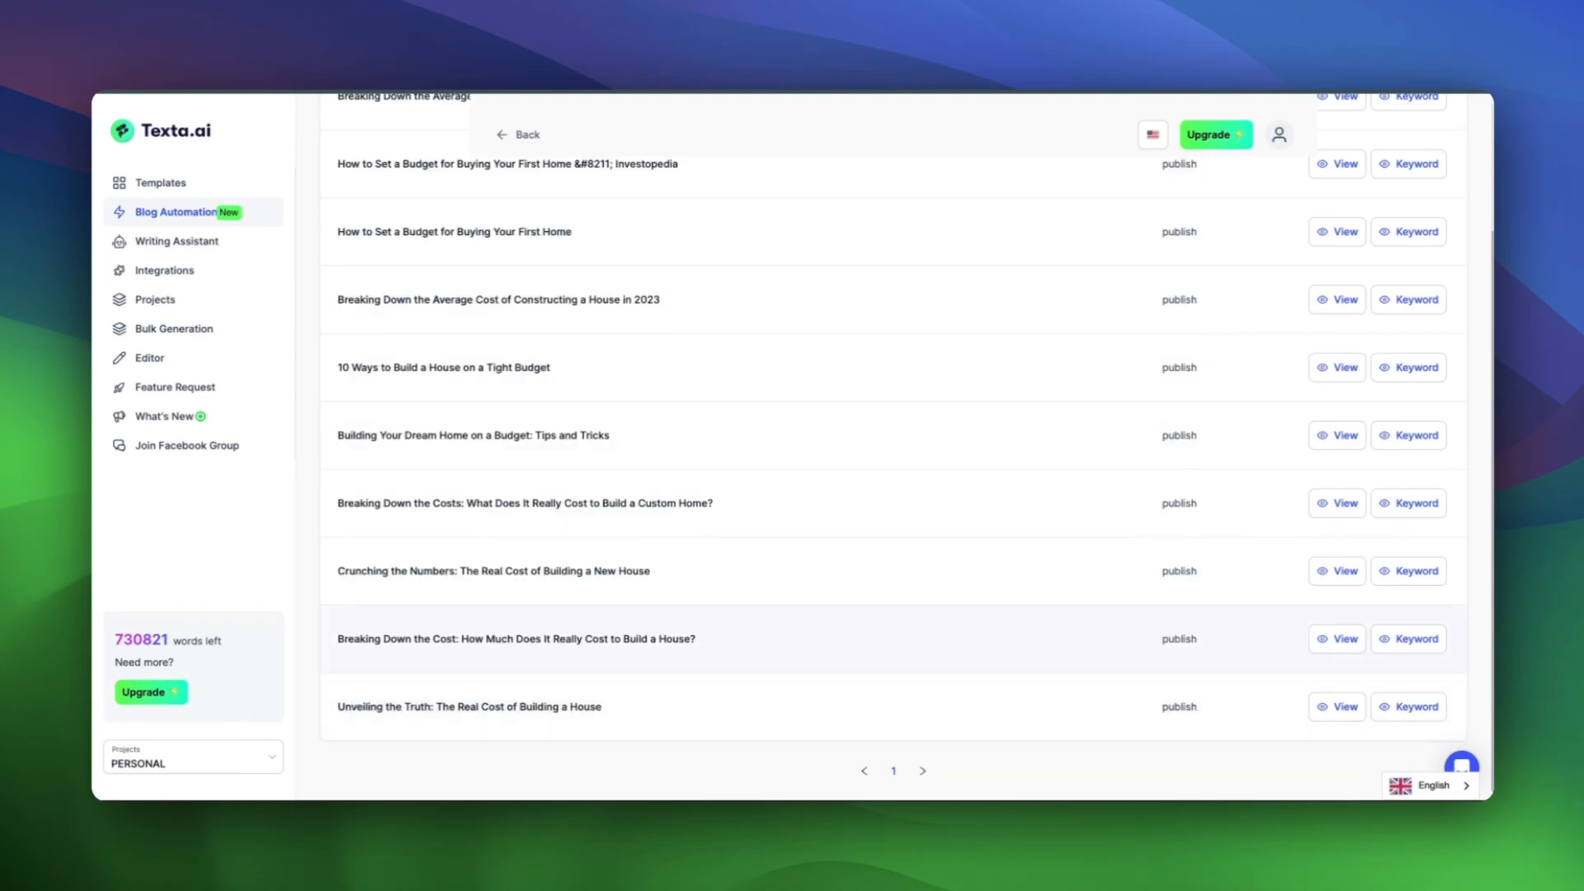
pyautogui.moveTo(355, 868); pyautogui.dragTo(642, 878)
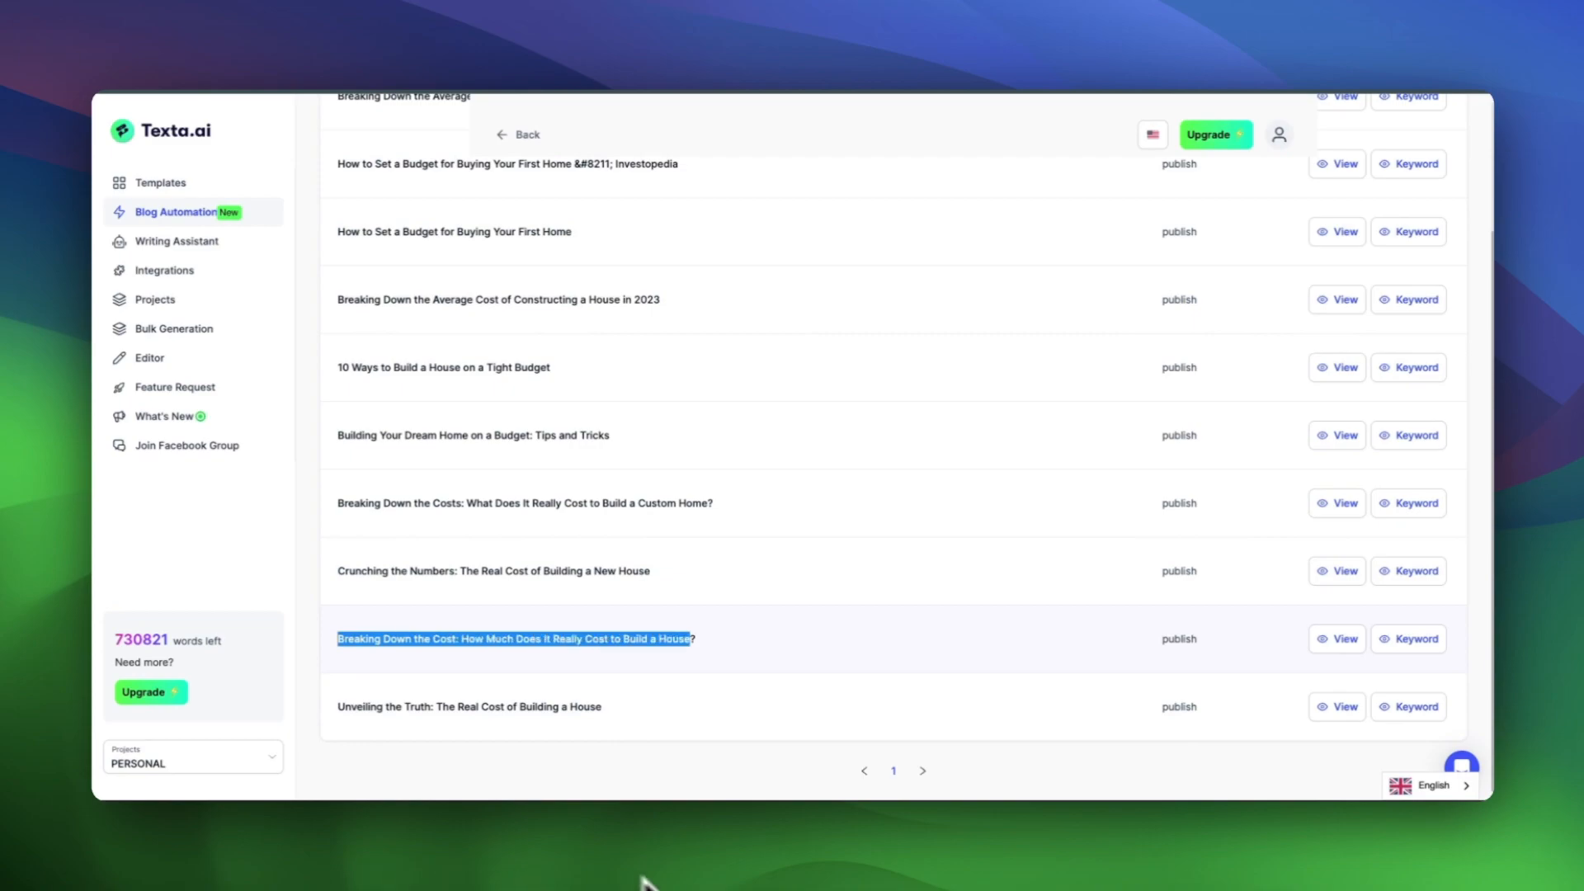
# Step: Check the top related keyword of the "Unveiling the Truth" article, highlighting the keyword and its competition level, and close the details
pyautogui.click(714, 877)
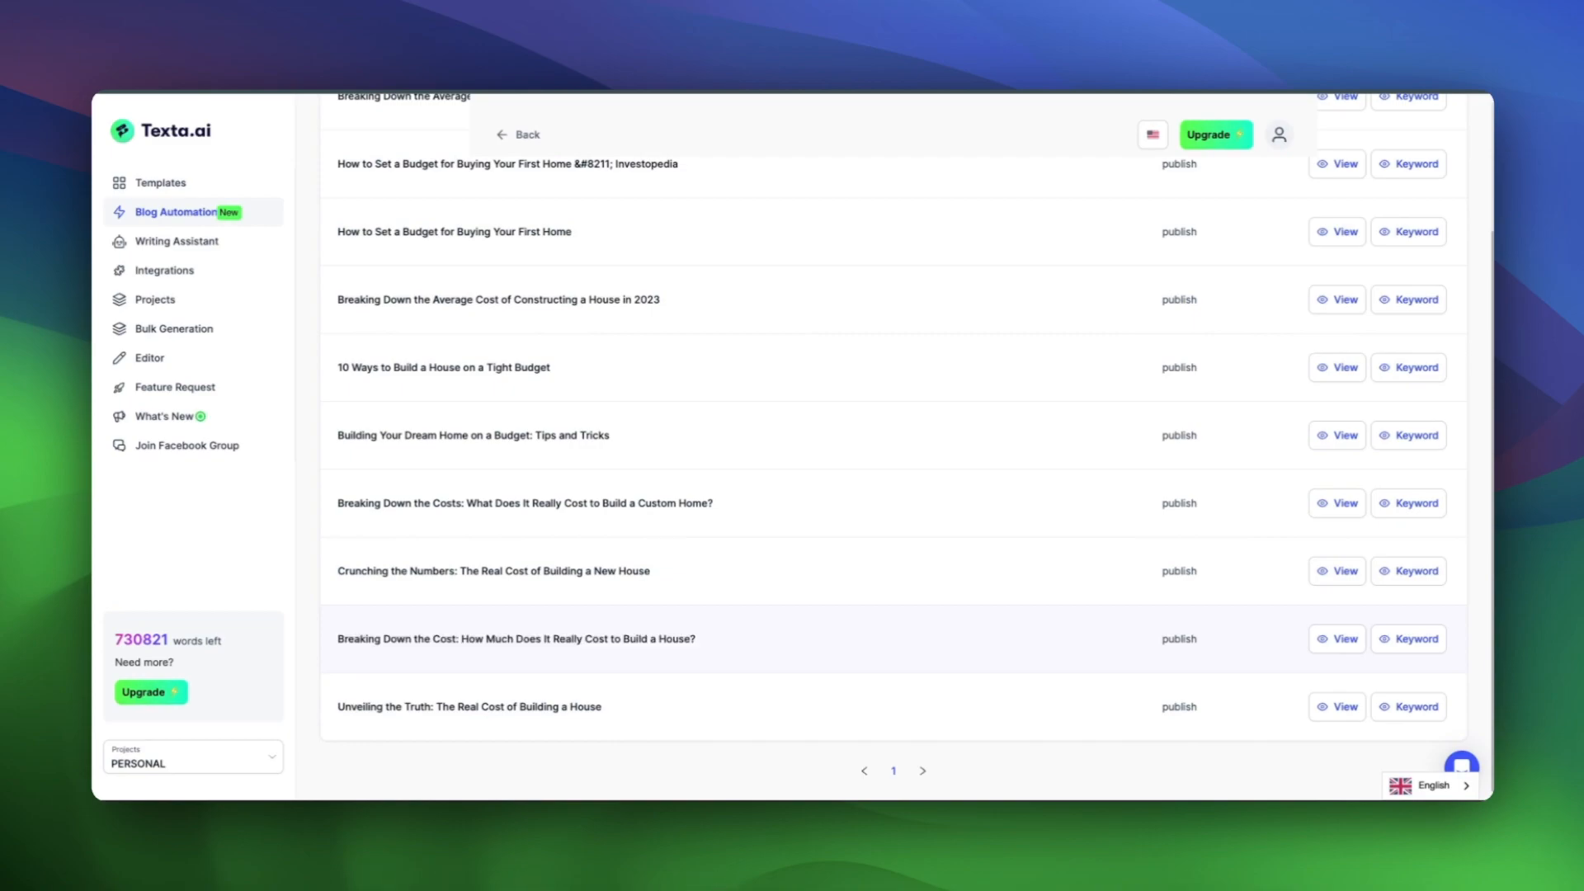
pyautogui.click(1408, 708)
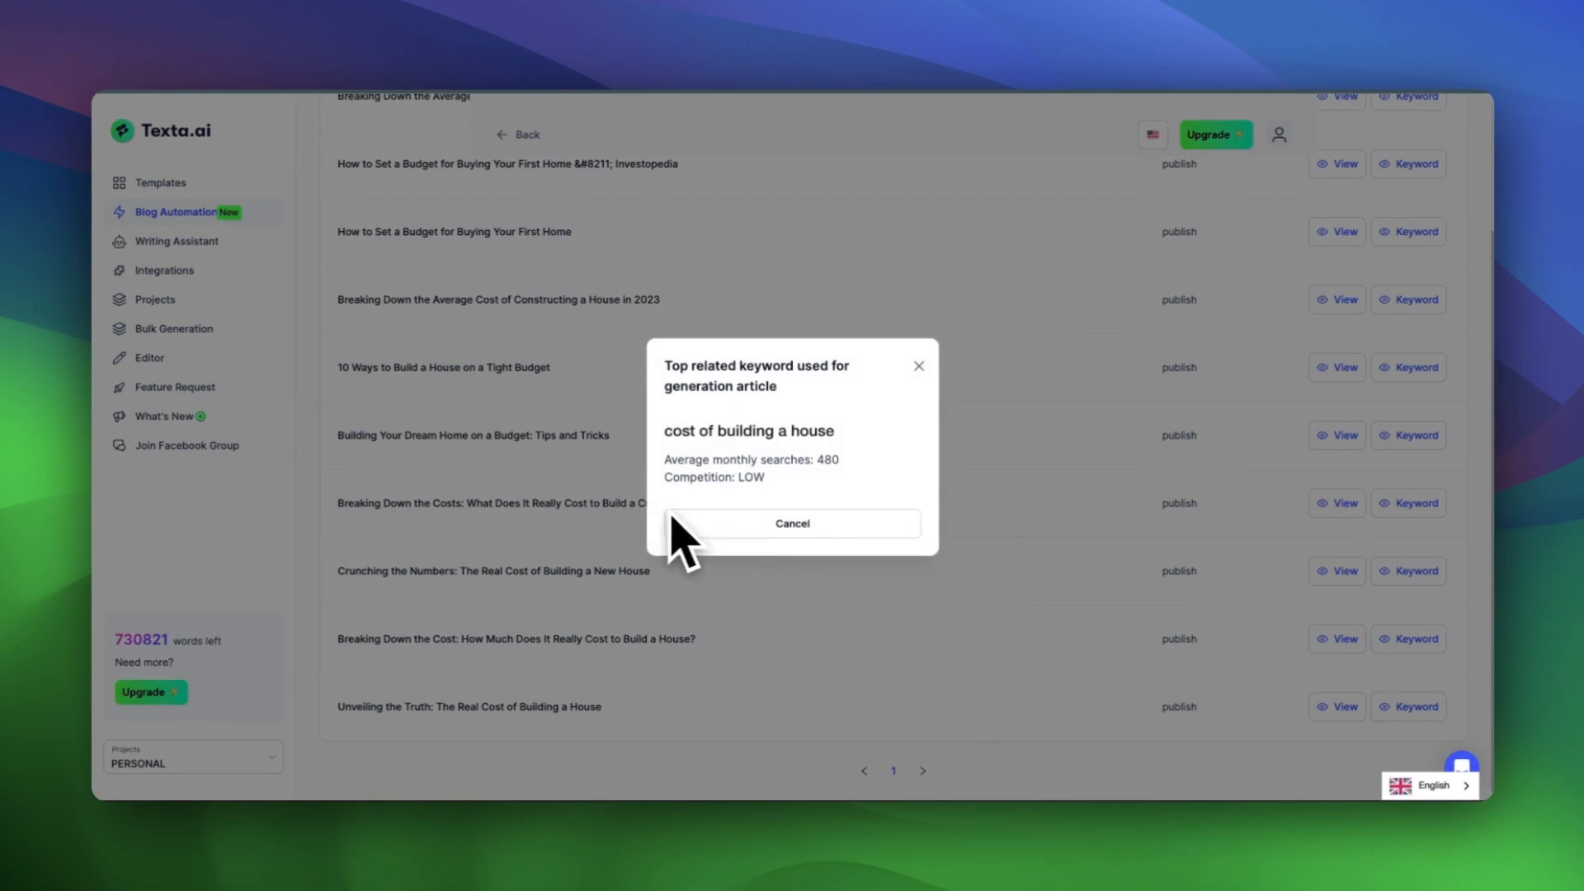
pyautogui.moveTo(665, 459); pyautogui.dragTo(833, 454)
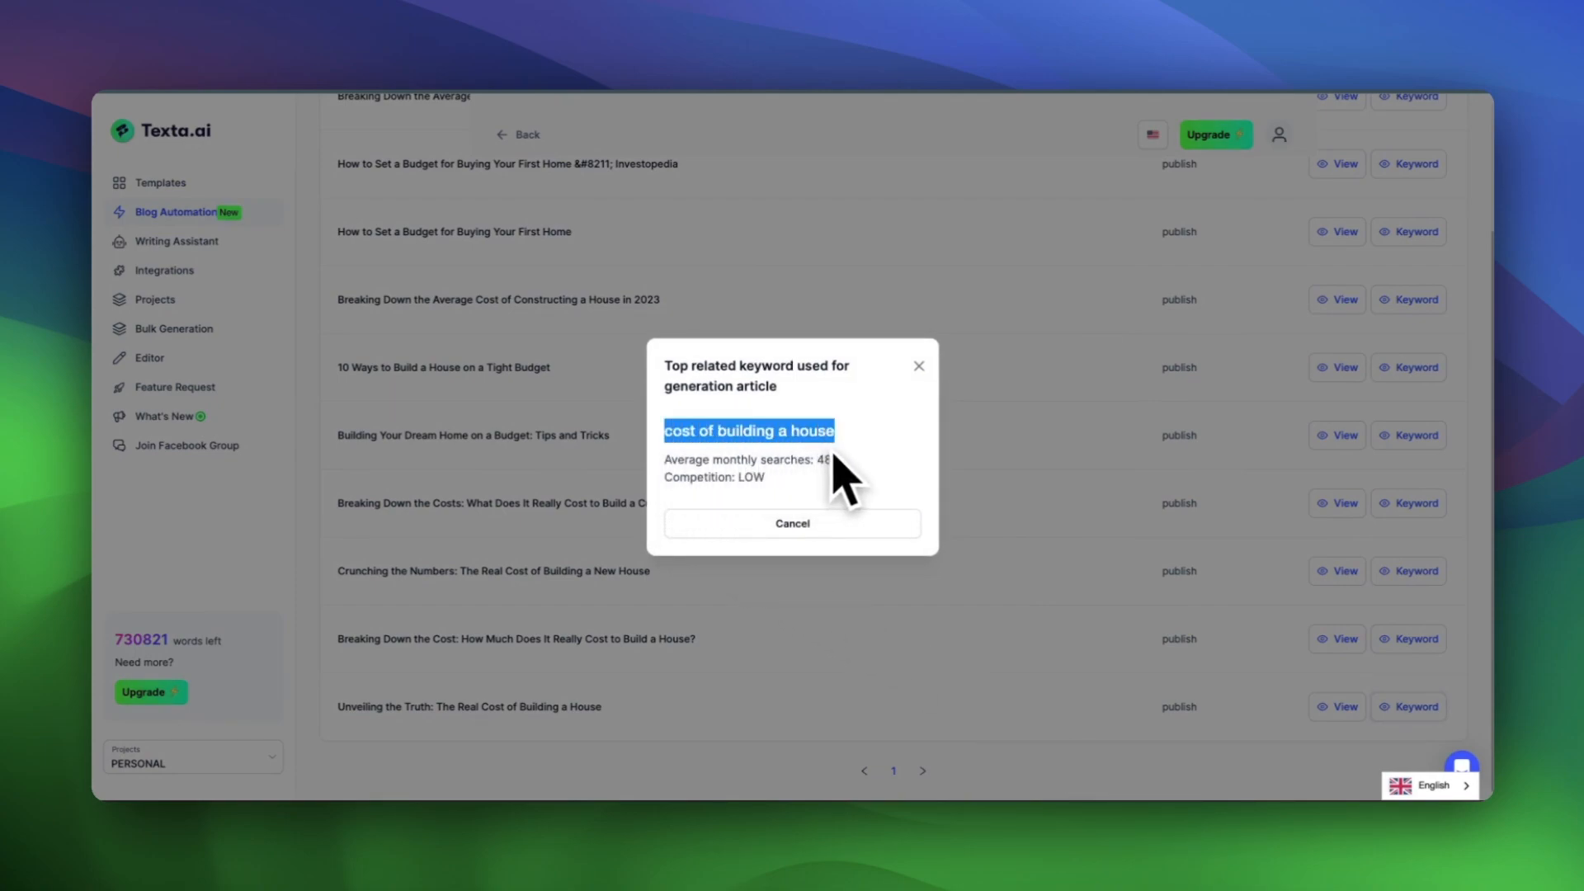
pyautogui.click(838, 458)
pyautogui.moveTo(662, 516); pyautogui.dragTo(645, 562)
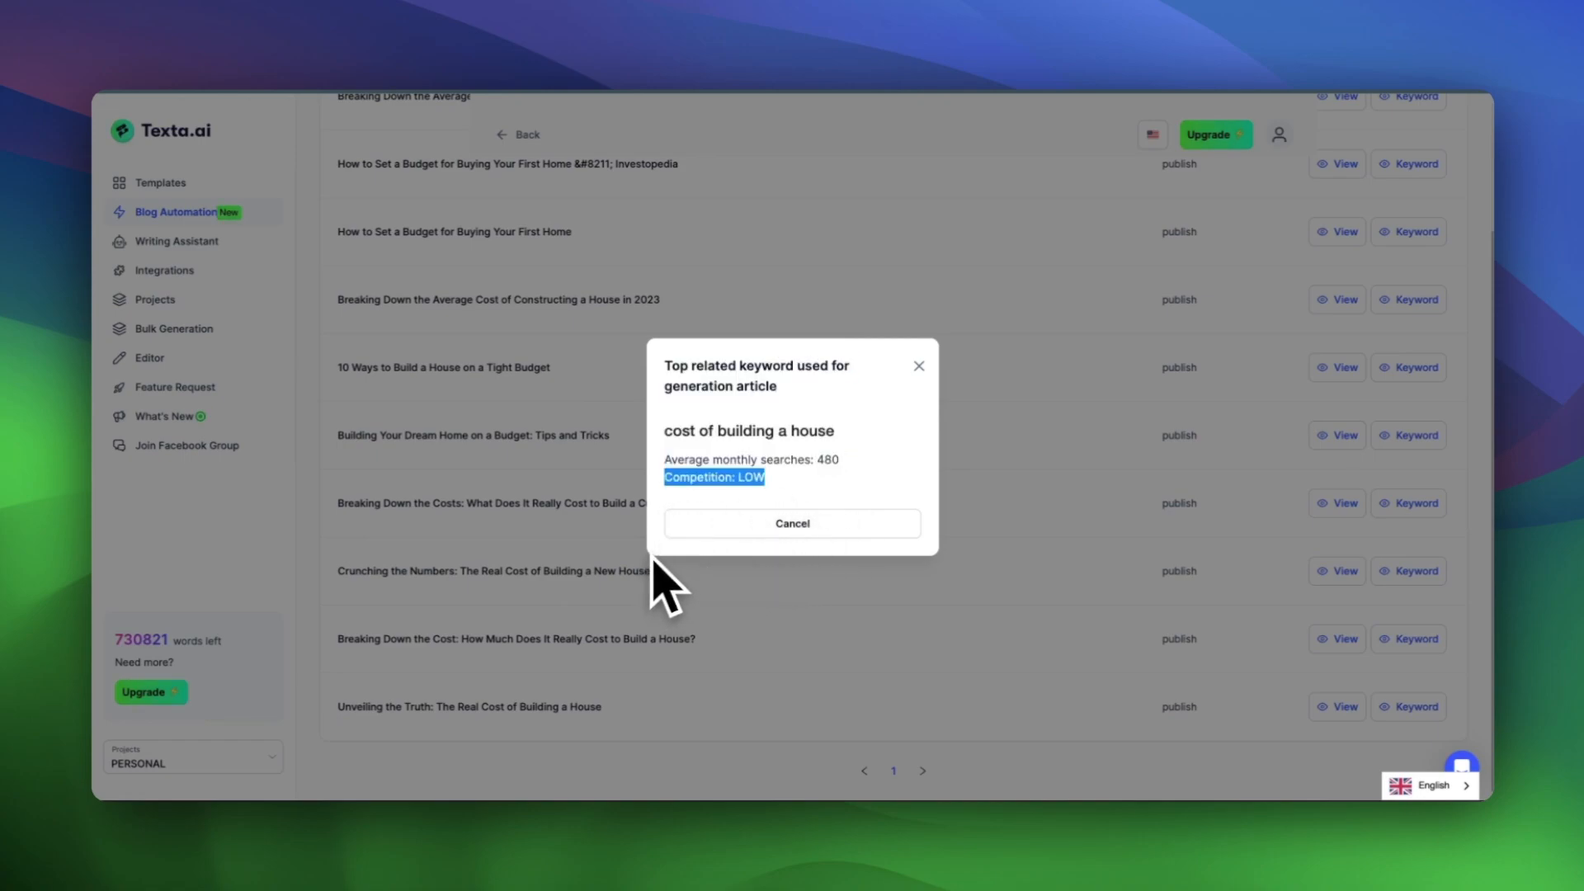
pyautogui.click(684, 567)
pyautogui.click(742, 524)
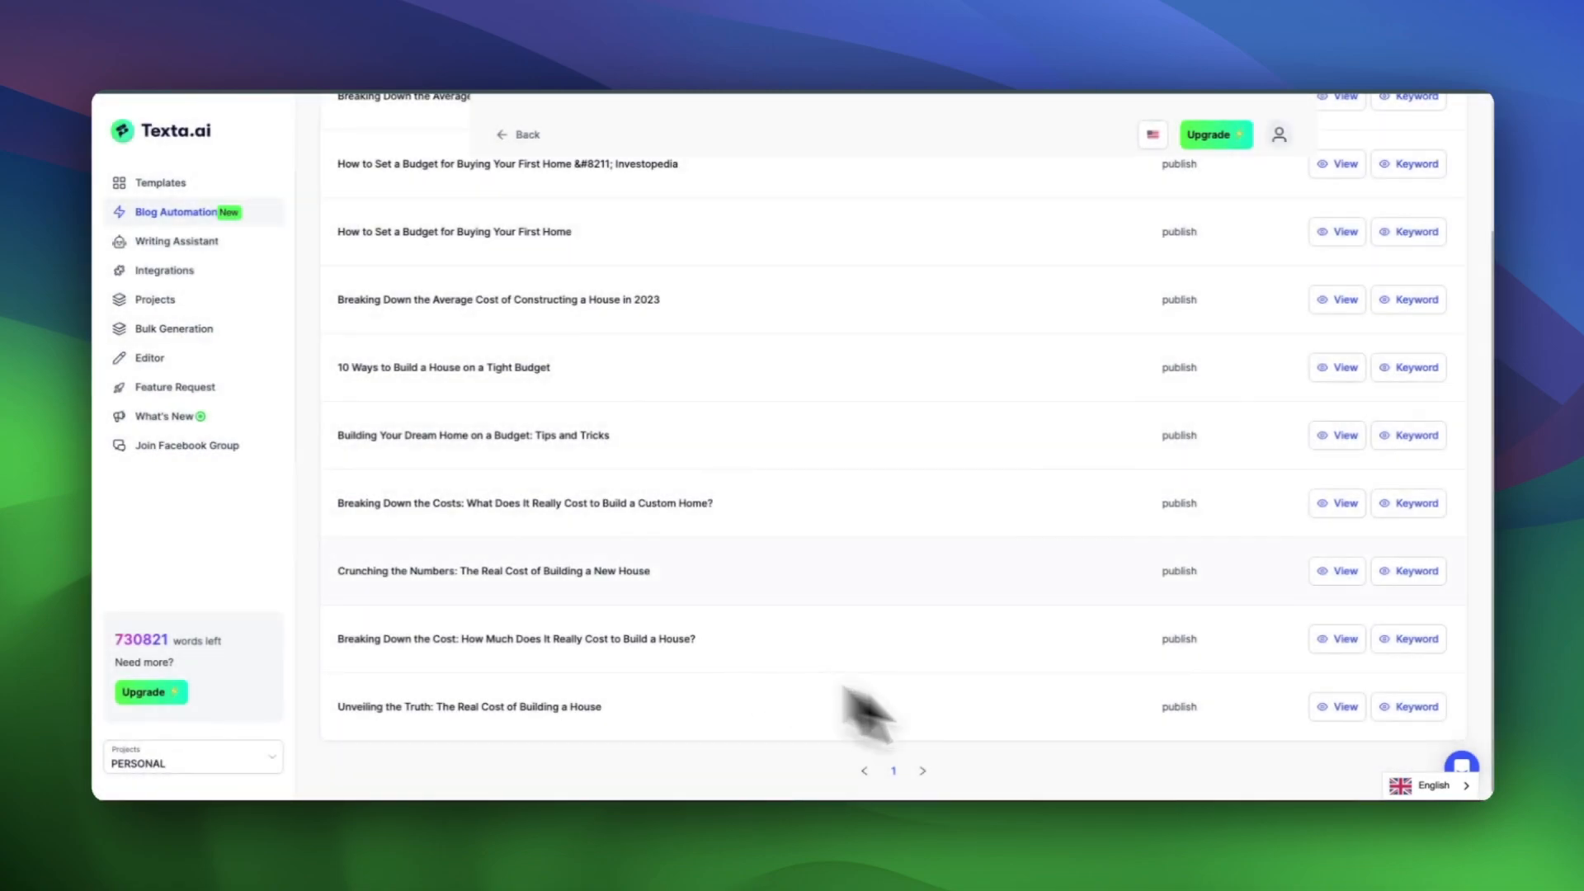
# Step: Check the keyword details of the "Breaking Down the Cost: How Much Does It Really Cost to Build a House?" article, highlighting monthly searches and competition
pyautogui.click(1409, 639)
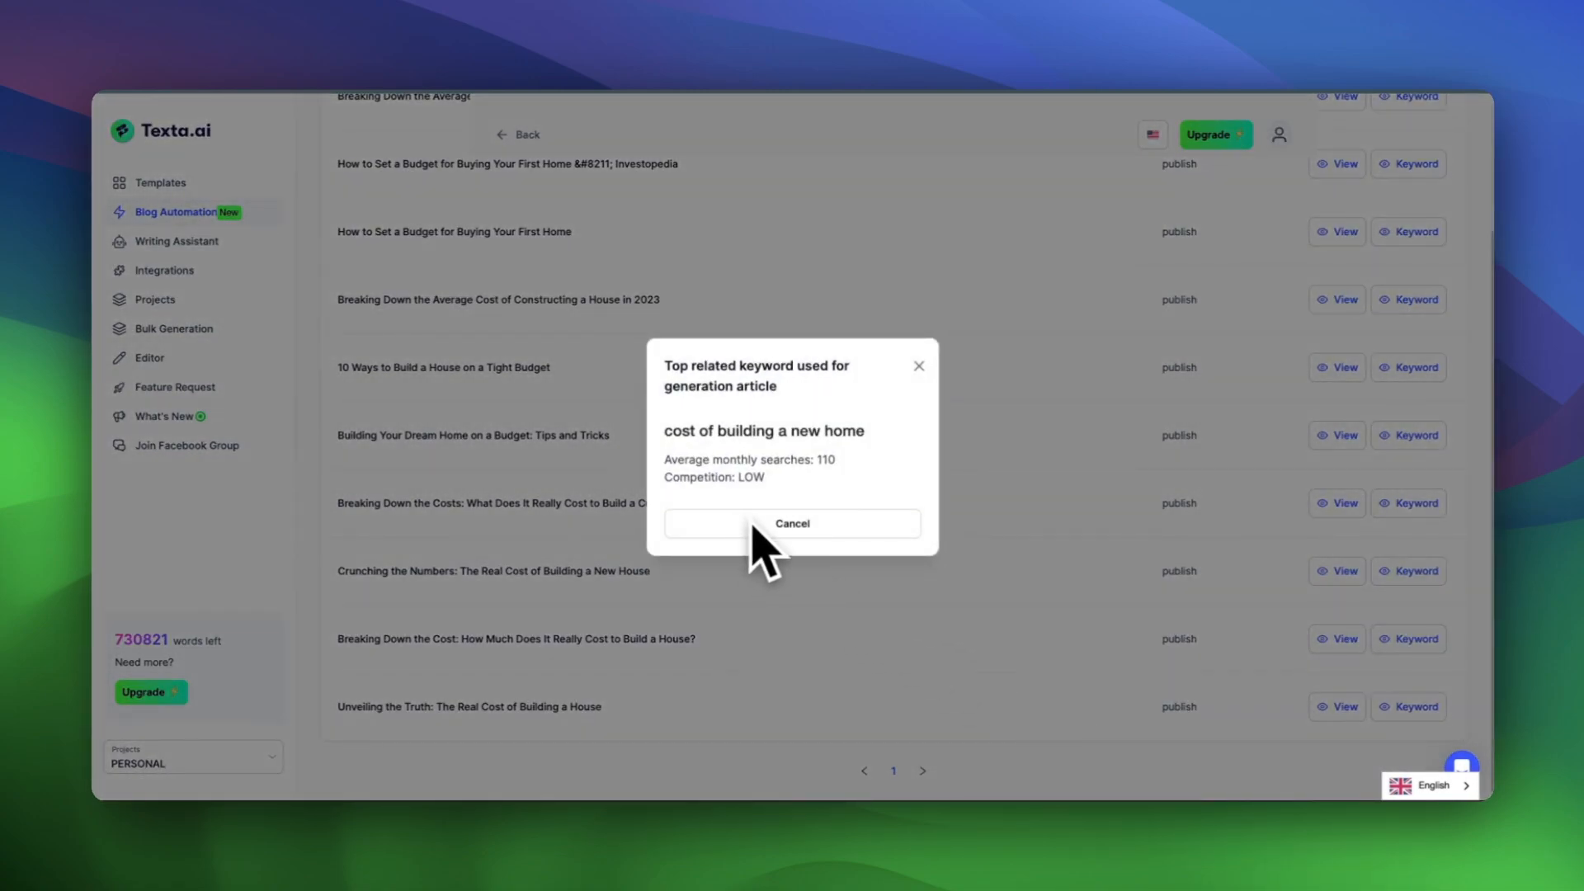
pyautogui.moveTo(663, 430); pyautogui.dragTo(663, 528)
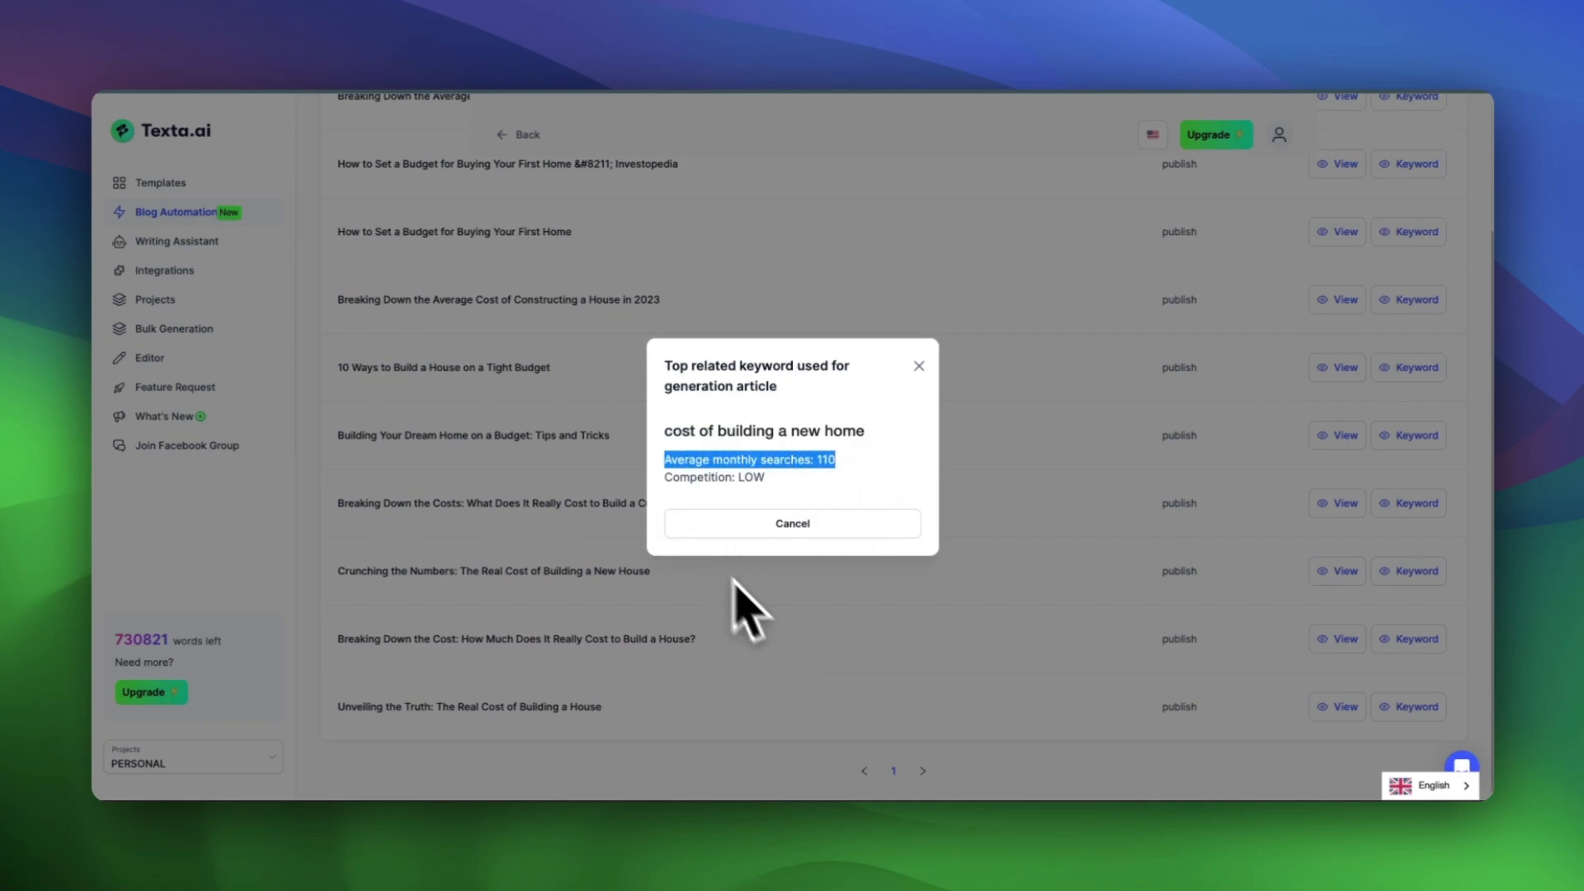
pyautogui.moveTo(760, 573); pyautogui.dragTo(665, 554)
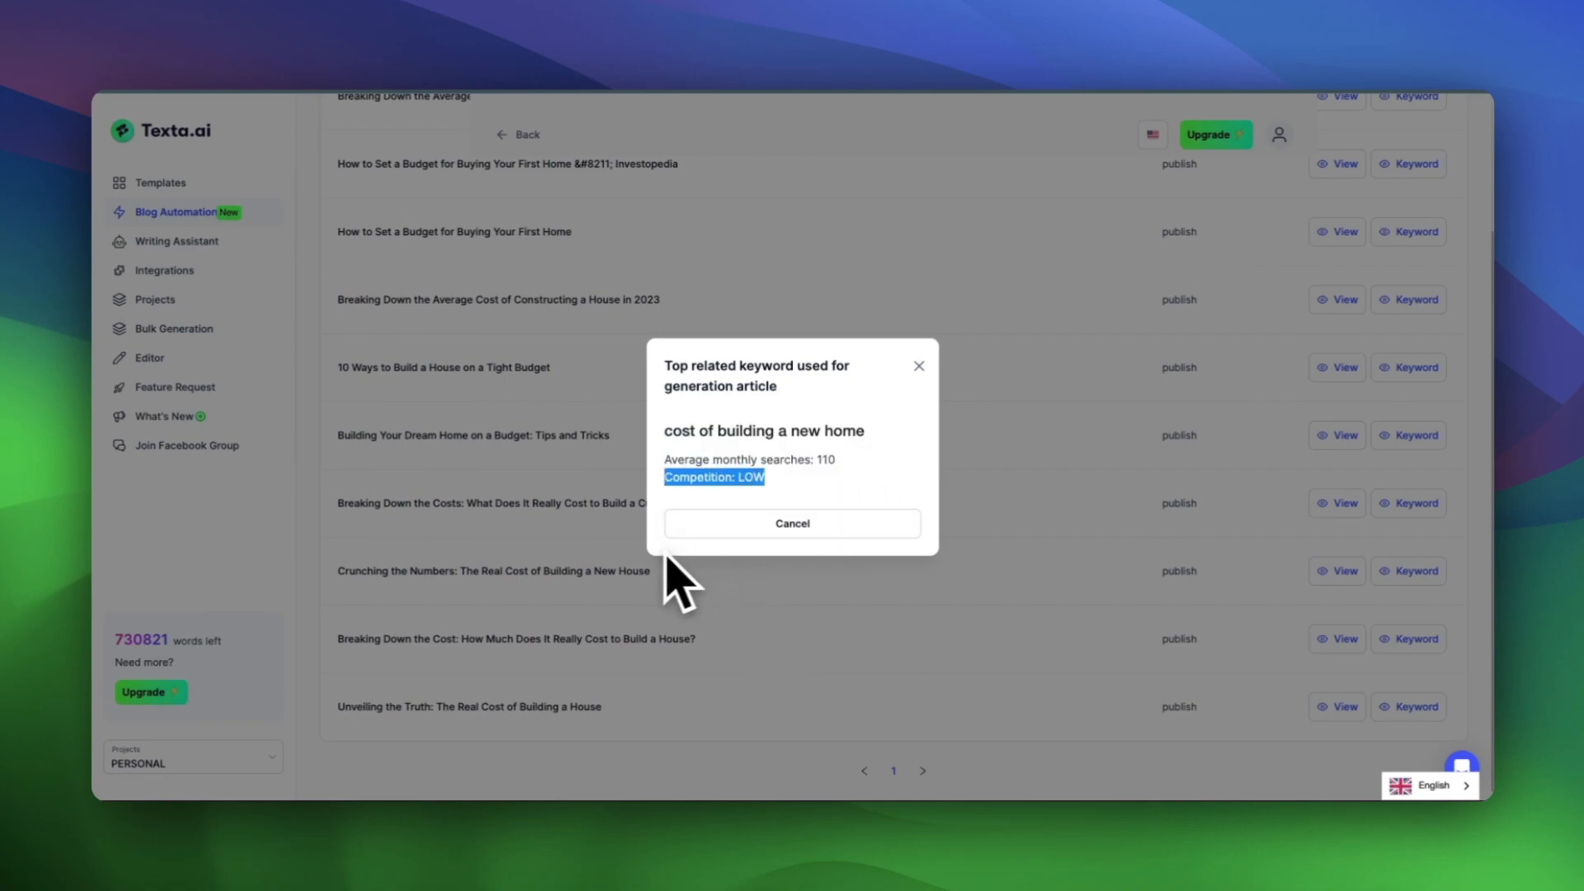
pyautogui.click(729, 624)
# Step: Check the keyword details of the "Building Your Dream Home on a Budget: Tips and Tricks" article and close them
pyautogui.click(1407, 439)
pyautogui.click(786, 483)
pyautogui.moveTo(667, 457); pyautogui.dragTo(664, 513)
pyautogui.click(735, 645)
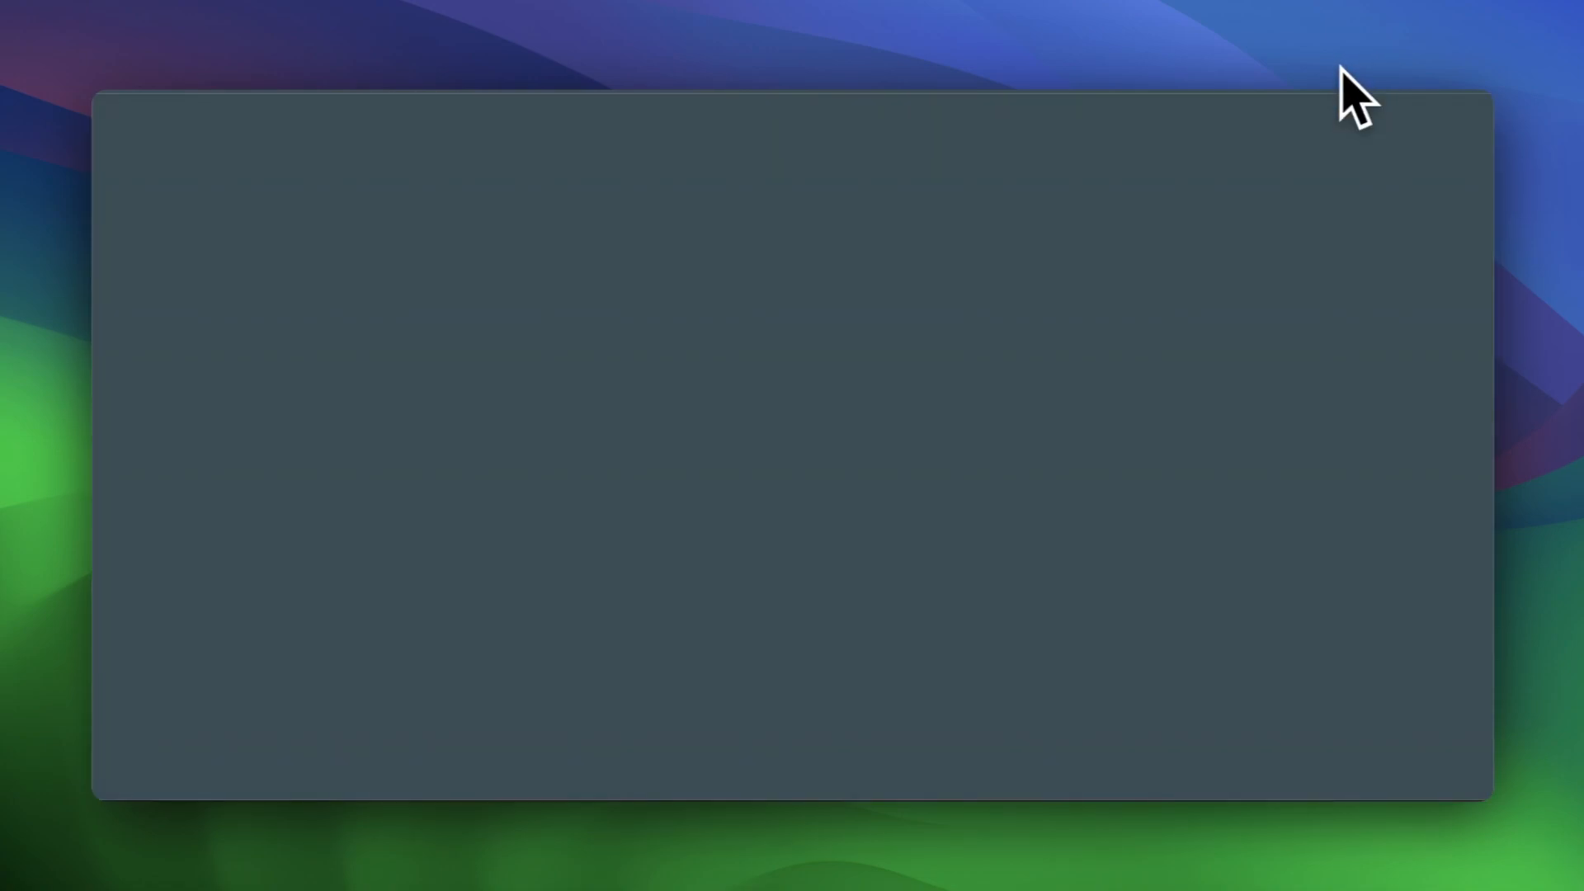
# Step: Look through the published post on setting a budget for a first home, including its images and embedded video
pyautogui.scroll(-15, 1160, 310)
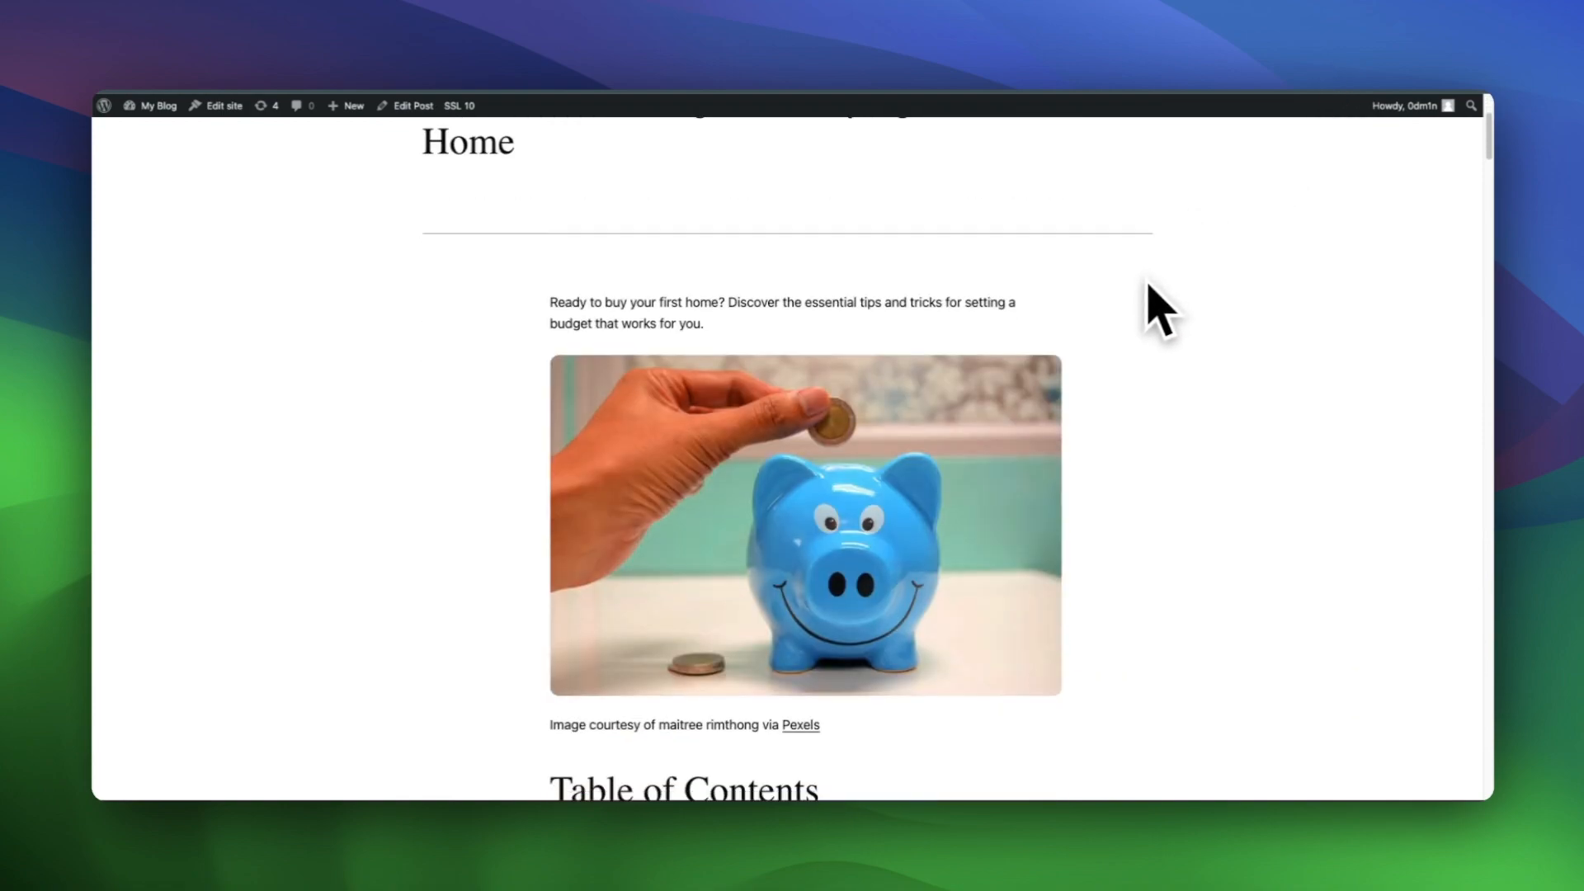
pyautogui.scroll(-15, 1159, 309)
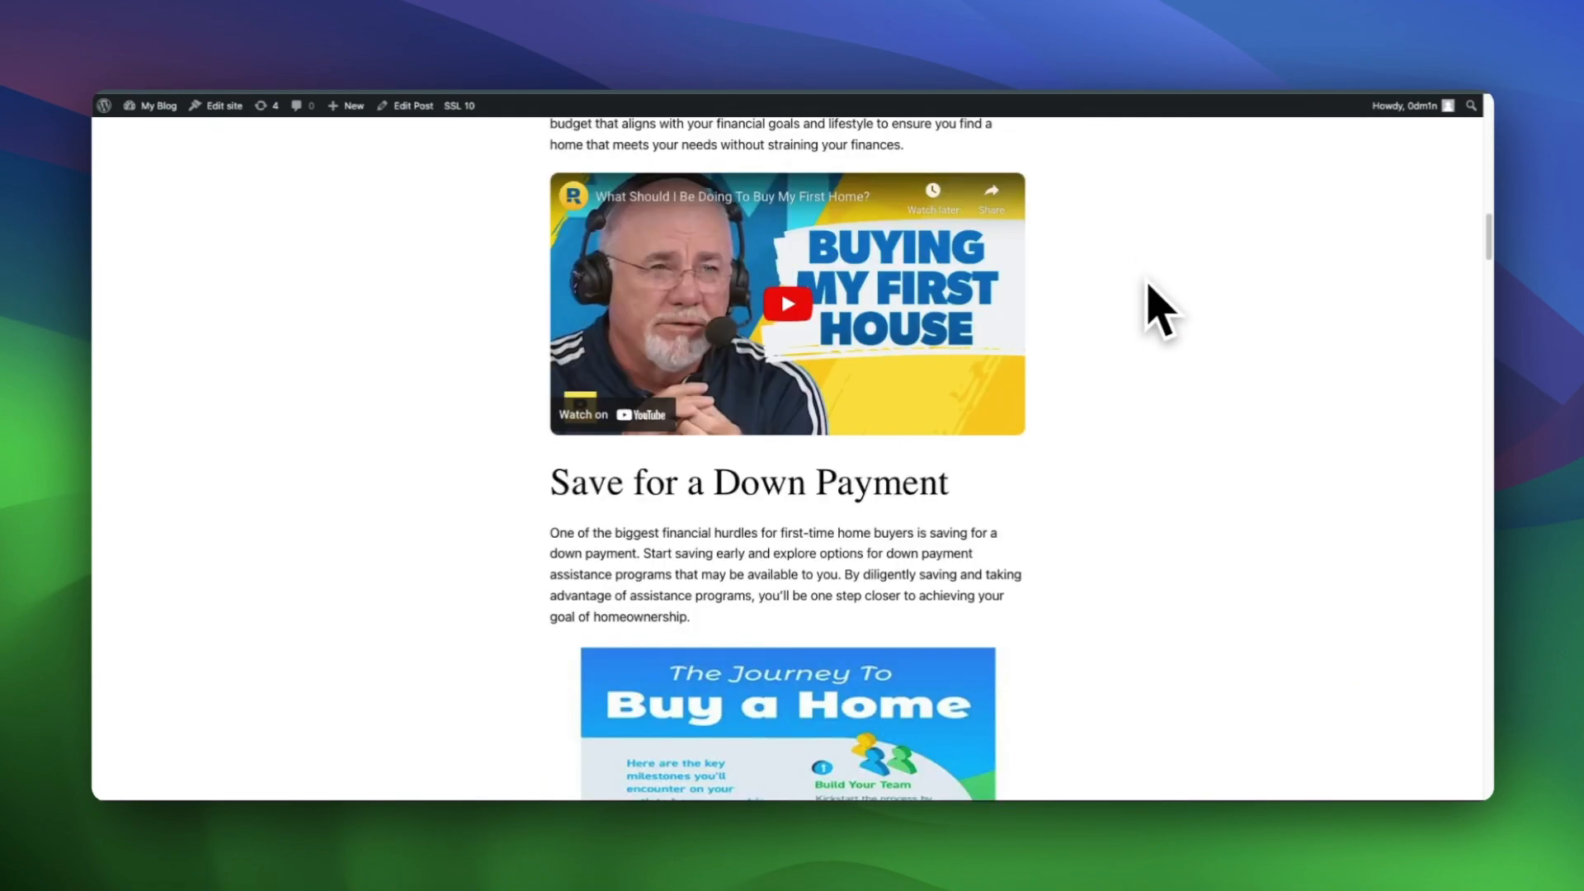
pyautogui.scroll(-5, 1159, 310)
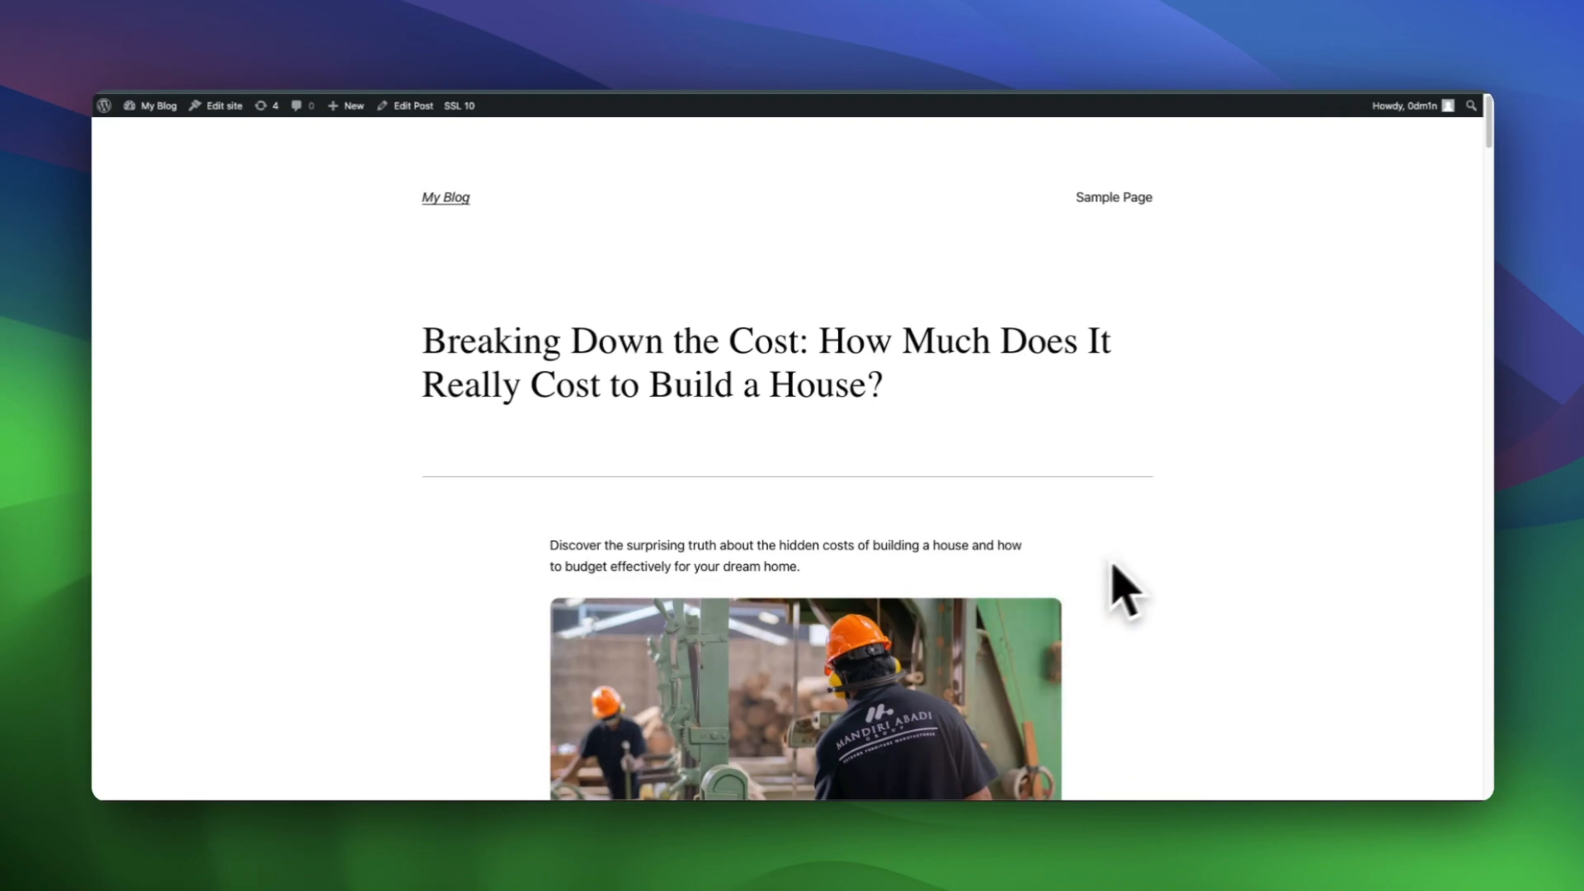
# Step: Look through the published post "Breaking Down the Cost: How Much Does It Really Cost to Build a House?"
pyautogui.scroll(-3, 1139, 577)
pyautogui.scroll(-15, 1139, 577)
pyautogui.scroll(-15, 1143, 583)
pyautogui.scroll(-15, 1143, 583)
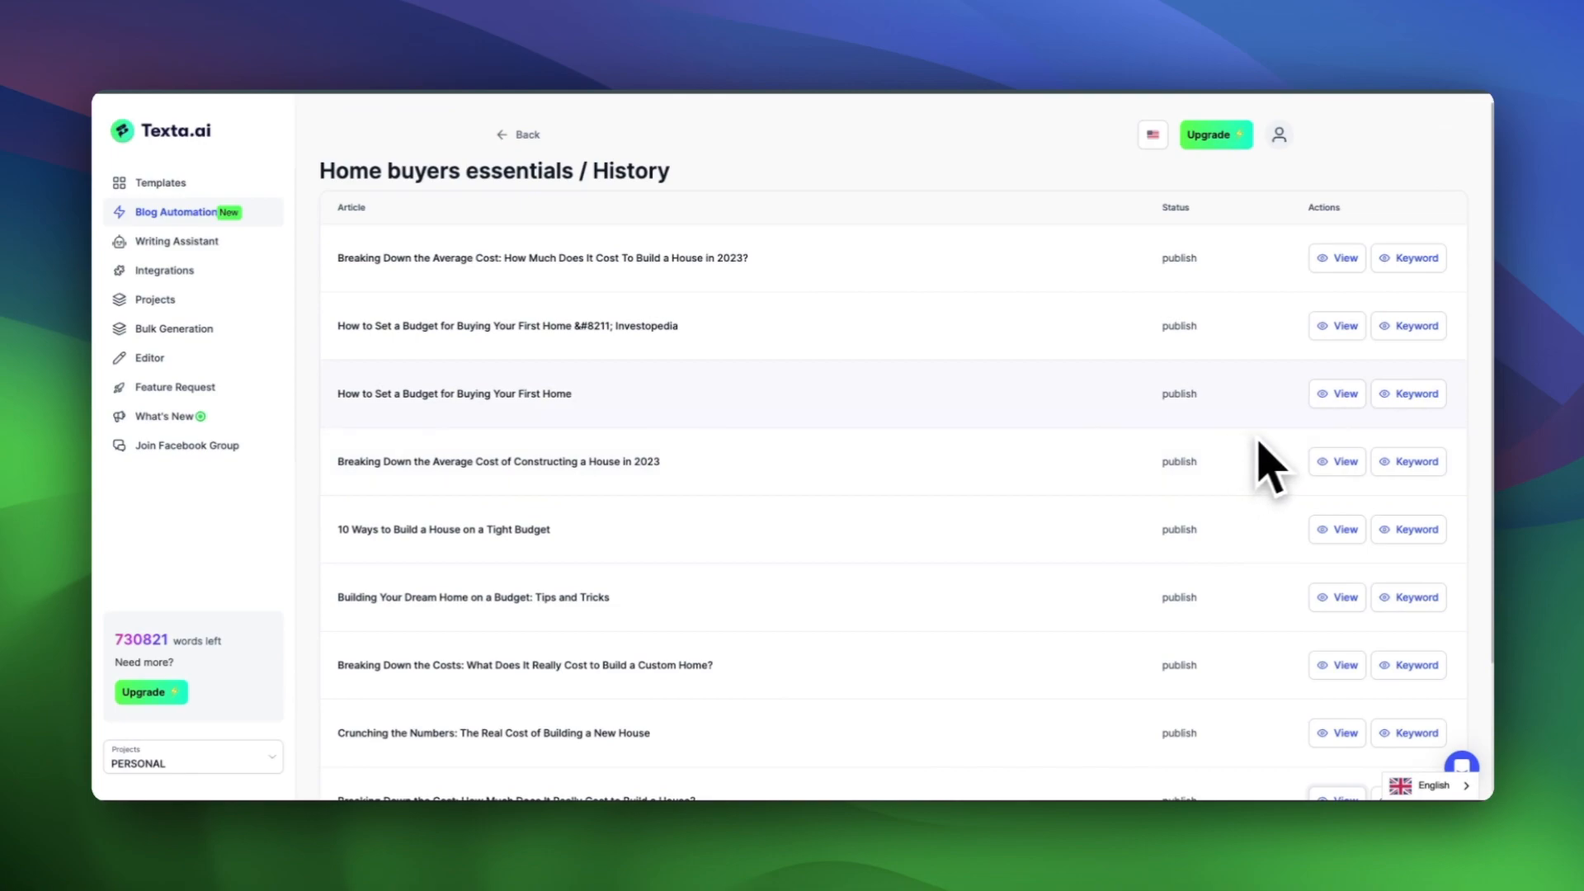
# Step: Open the published "How to Set a Budget for Buying Your First Home" article from the history and review its content
pyautogui.click(1343, 395)
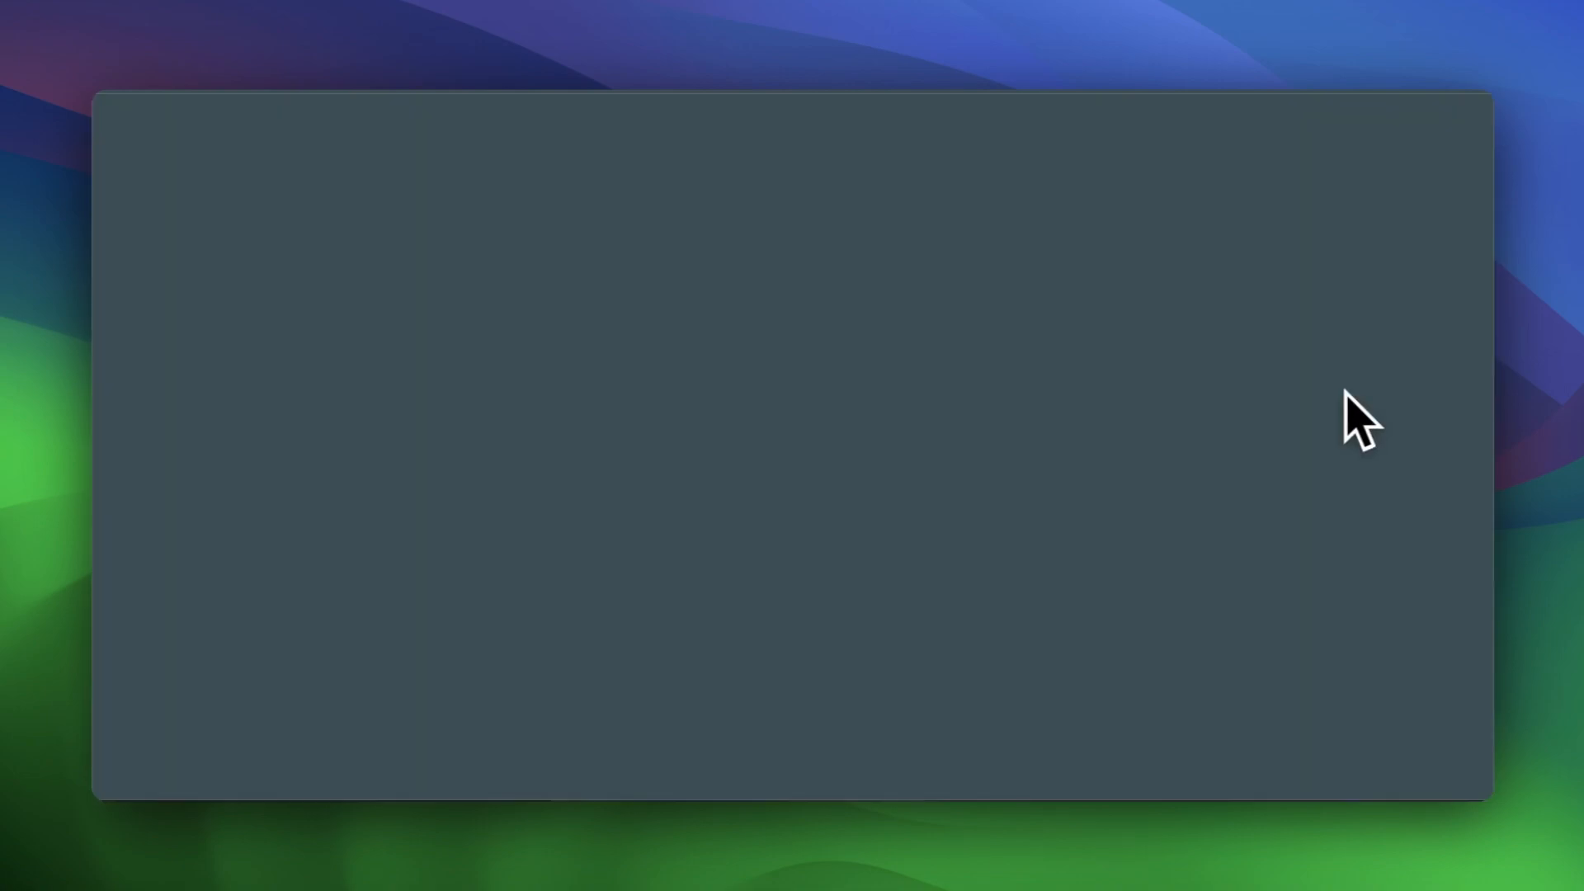
pyautogui.scroll(-10, 1105, 470)
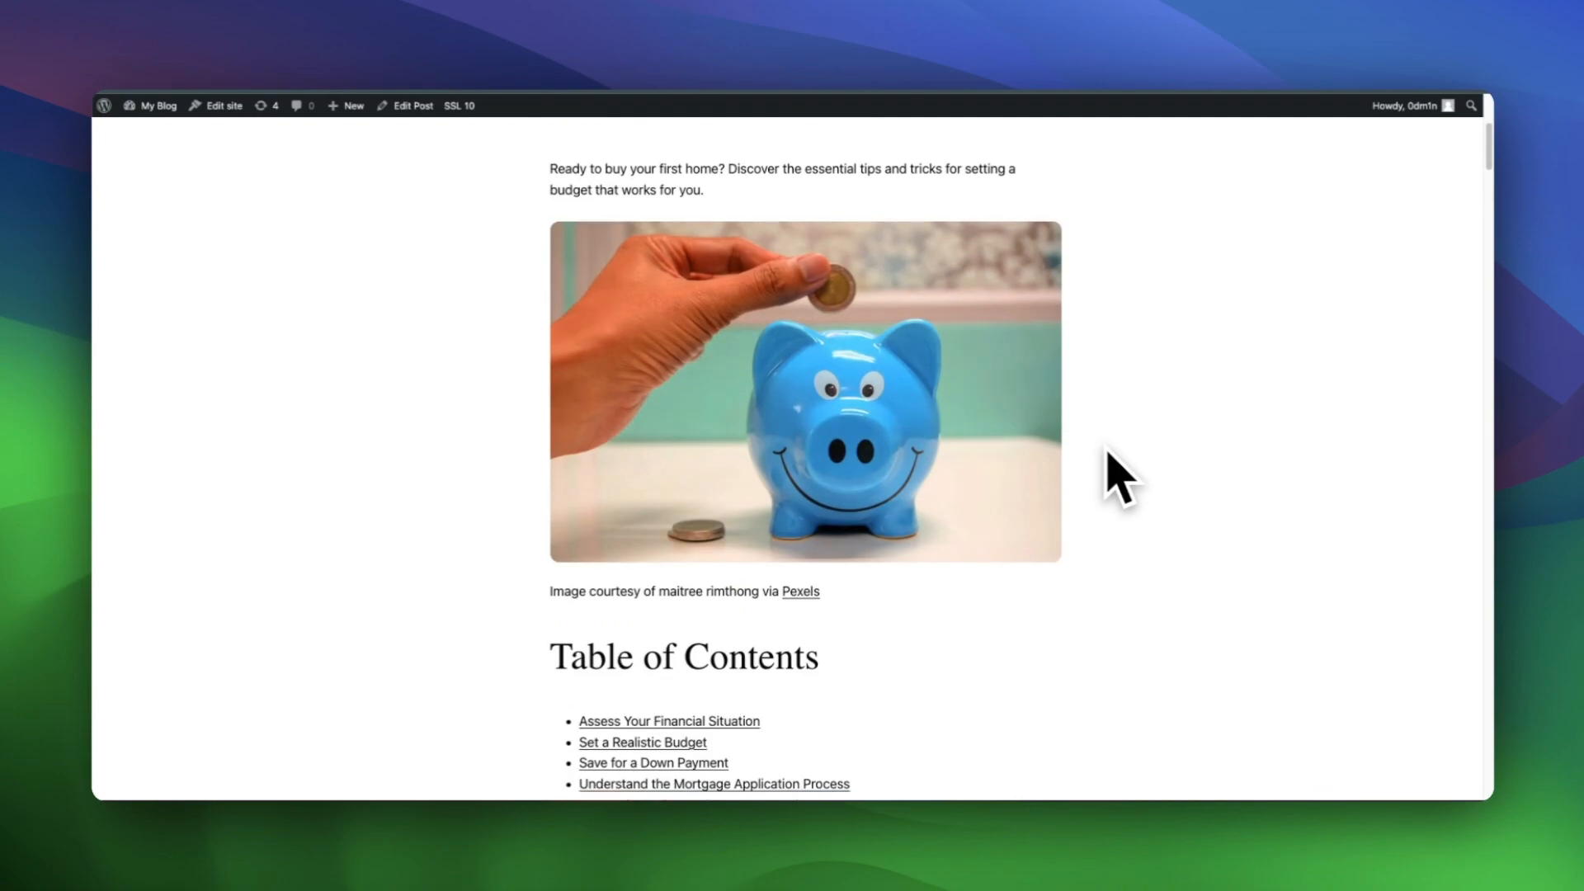
pyautogui.scroll(-15, 1110, 454)
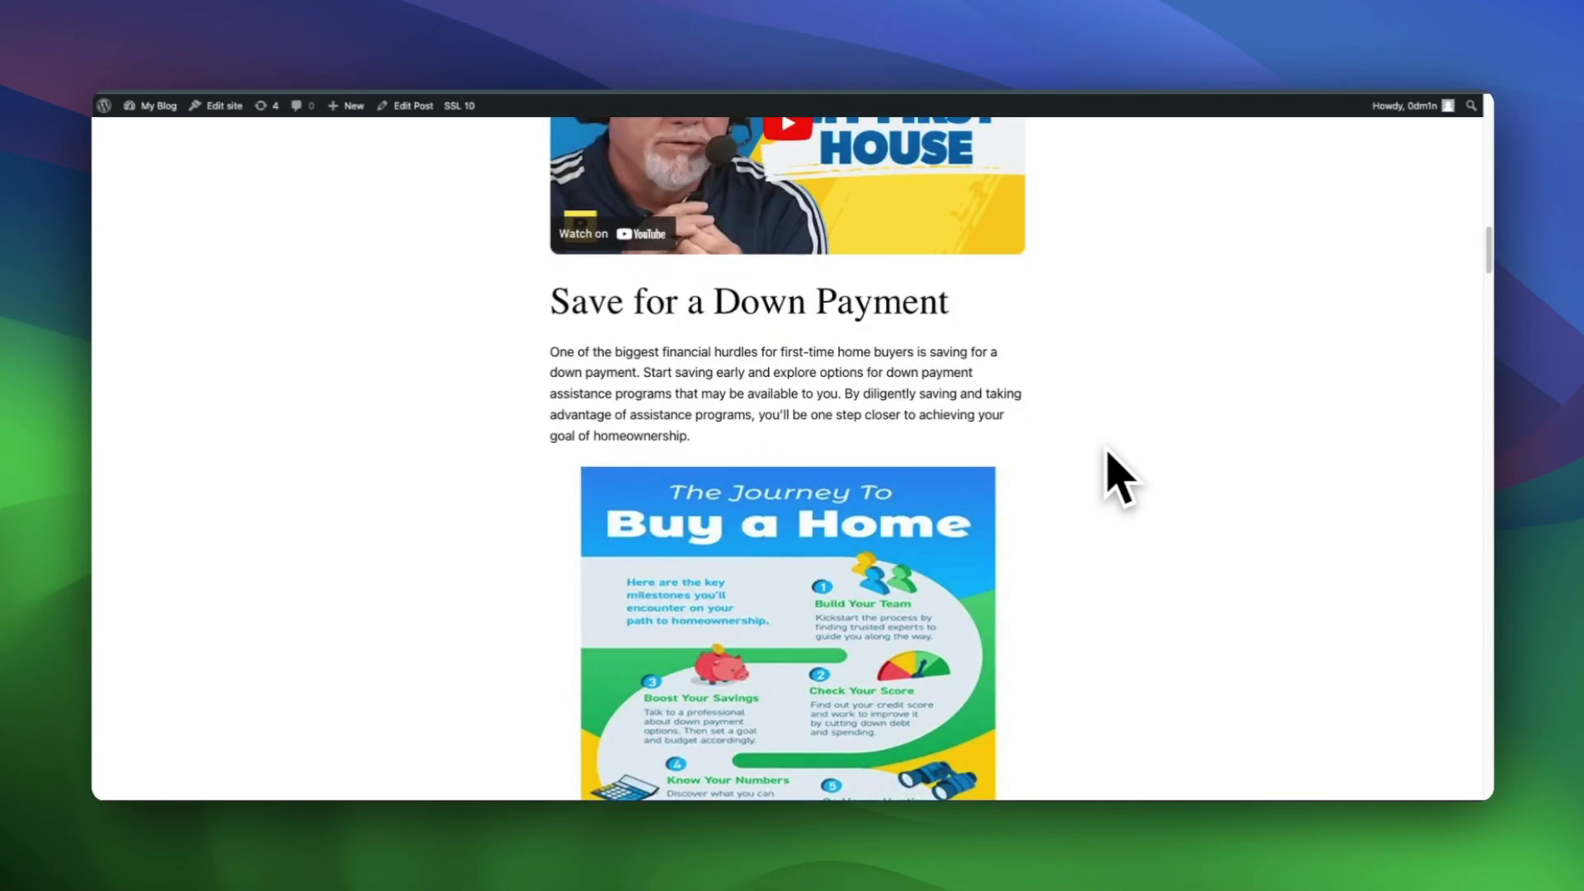
pyautogui.scroll(-20, 1119, 478)
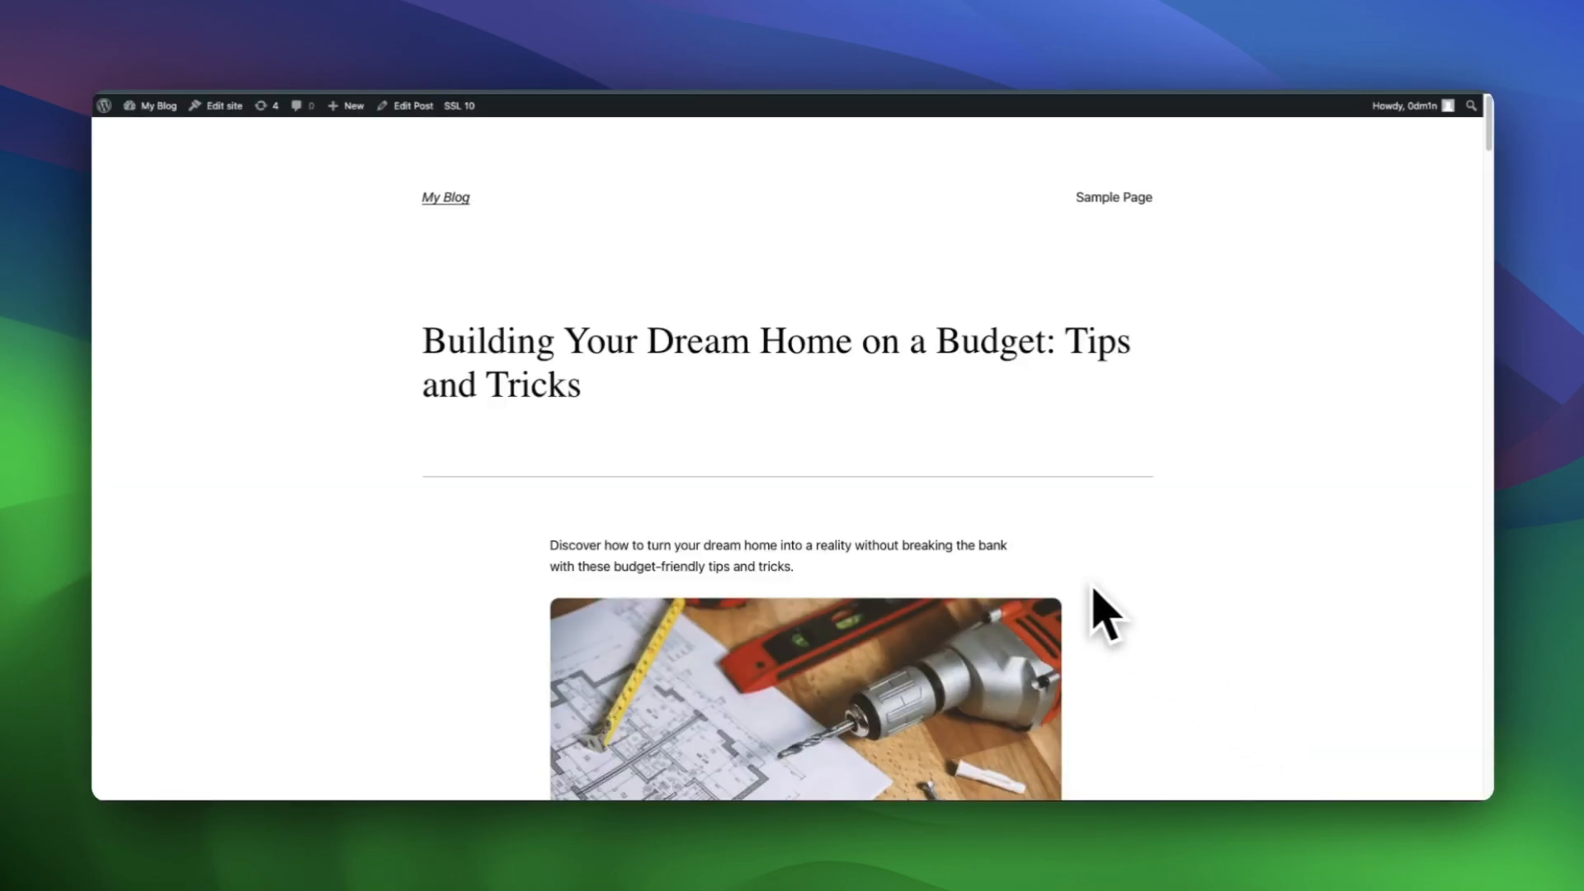
# Step: Look through the published post "Building Your Dream Home on a Budget: Tips and Tricks"
pyautogui.scroll(-4, 1099, 588)
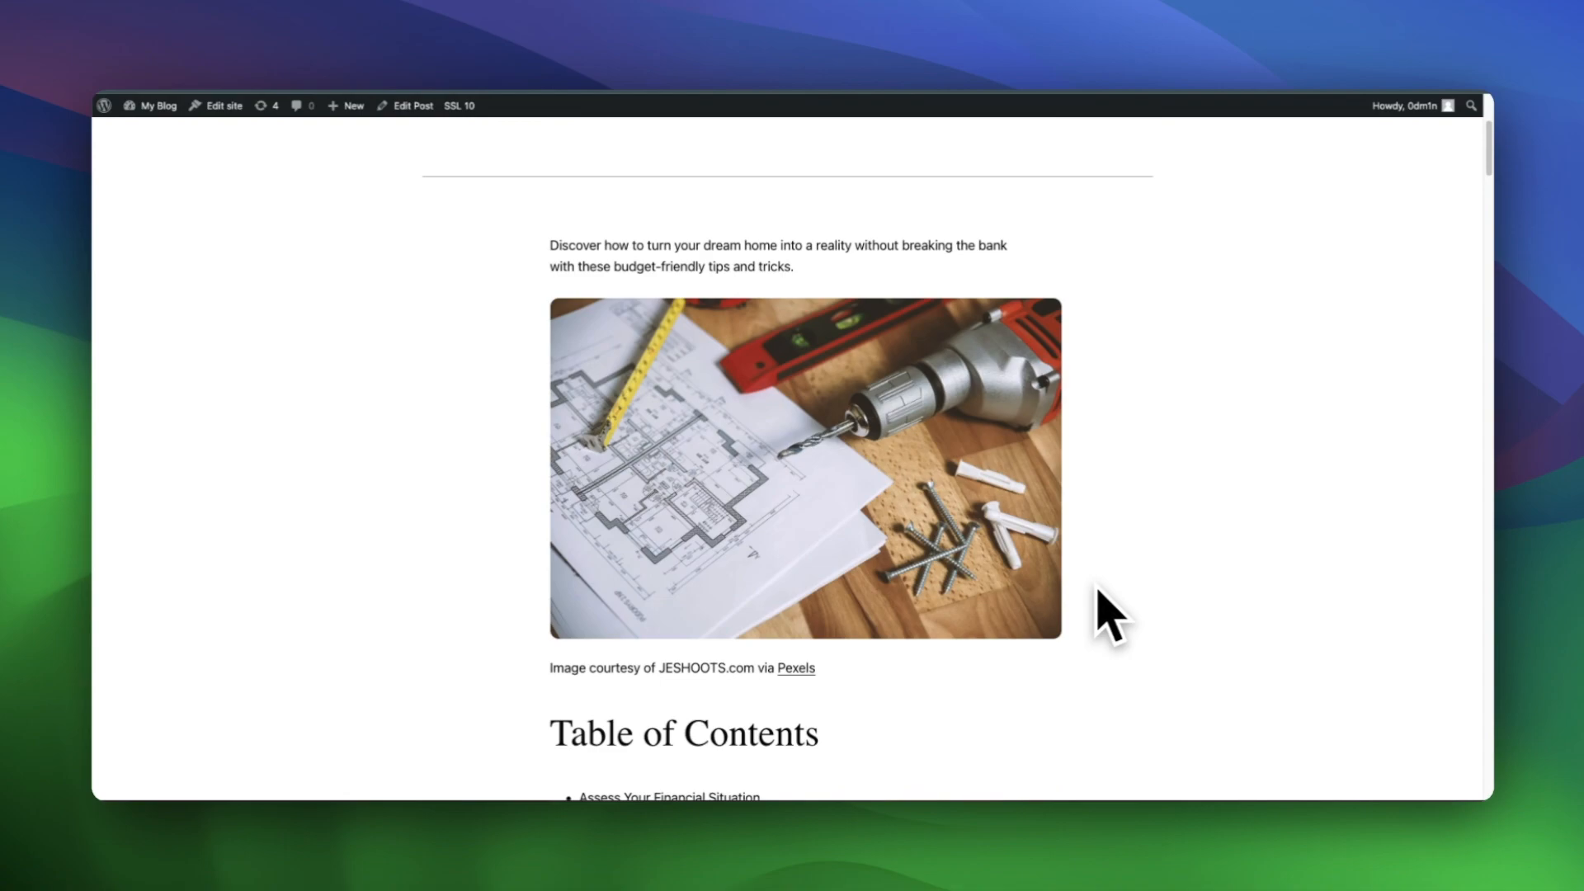